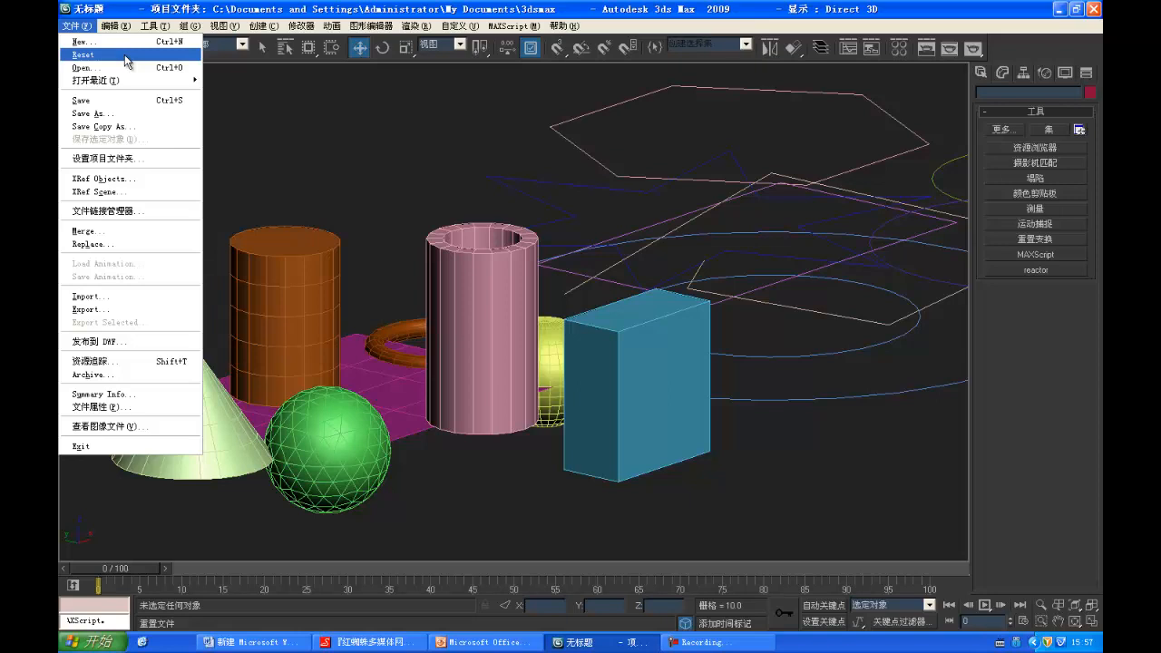
pyautogui.click(653, 262)
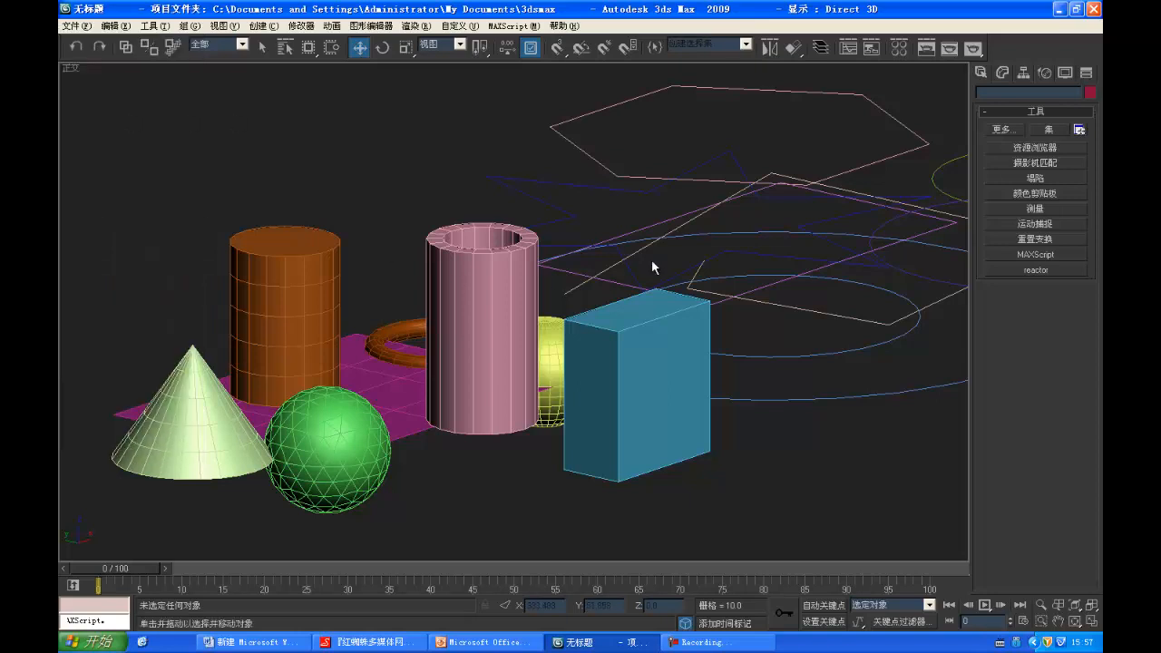
pyautogui.scroll(-5, 651, 259)
pyautogui.moveTo(597, 243); pyautogui.dragTo(519, 244, button='middle')
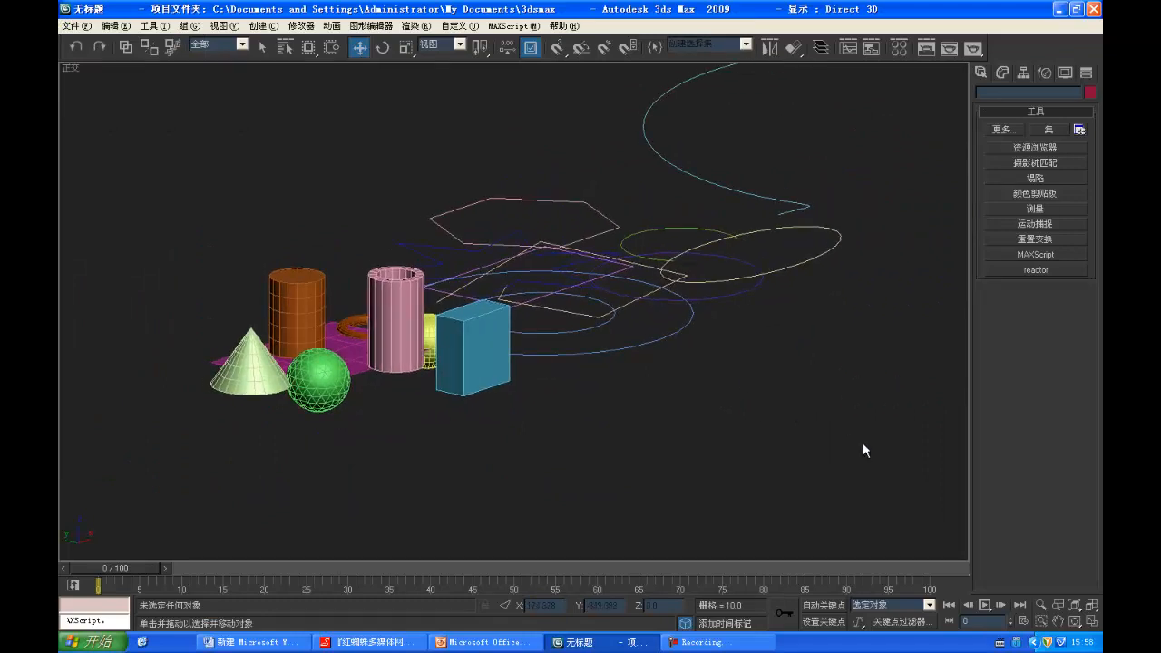
pyautogui.moveTo(790, 427); pyautogui.dragTo(414, 187)
pyautogui.click(658, 382)
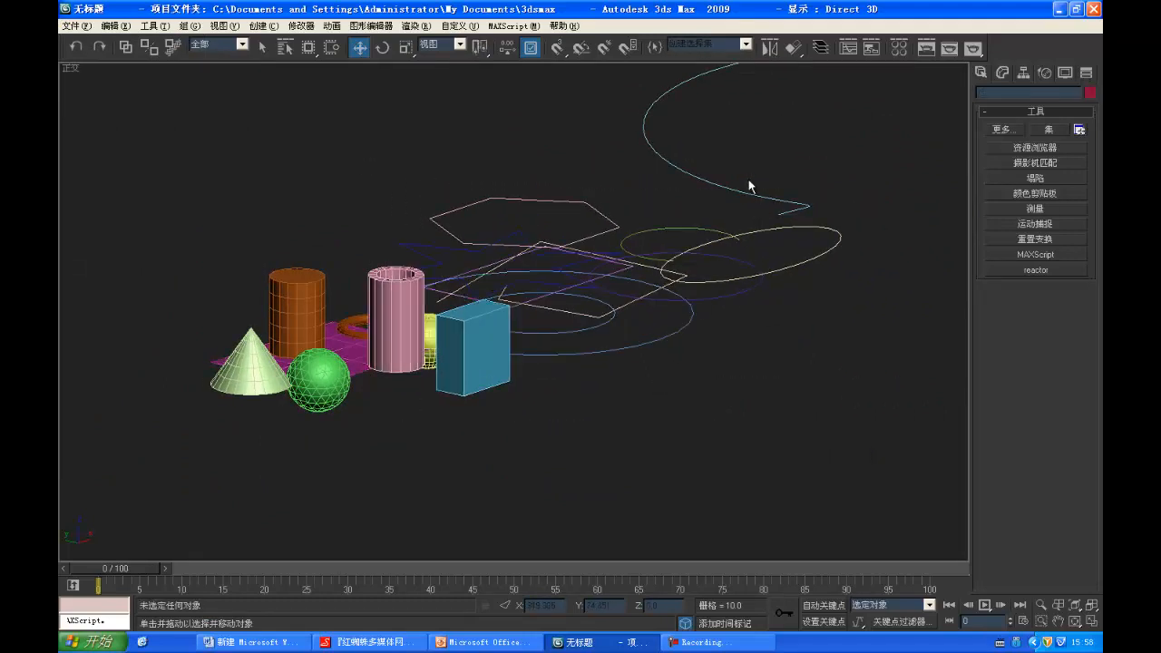
pyautogui.click(686, 171)
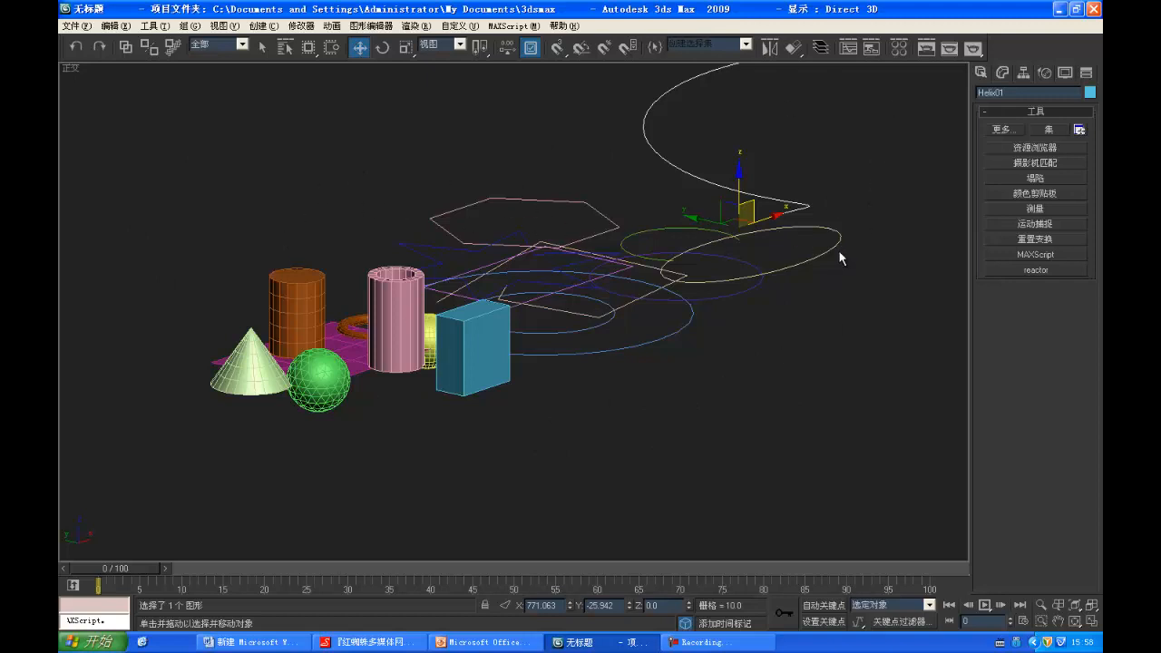
pyautogui.click(74, 26)
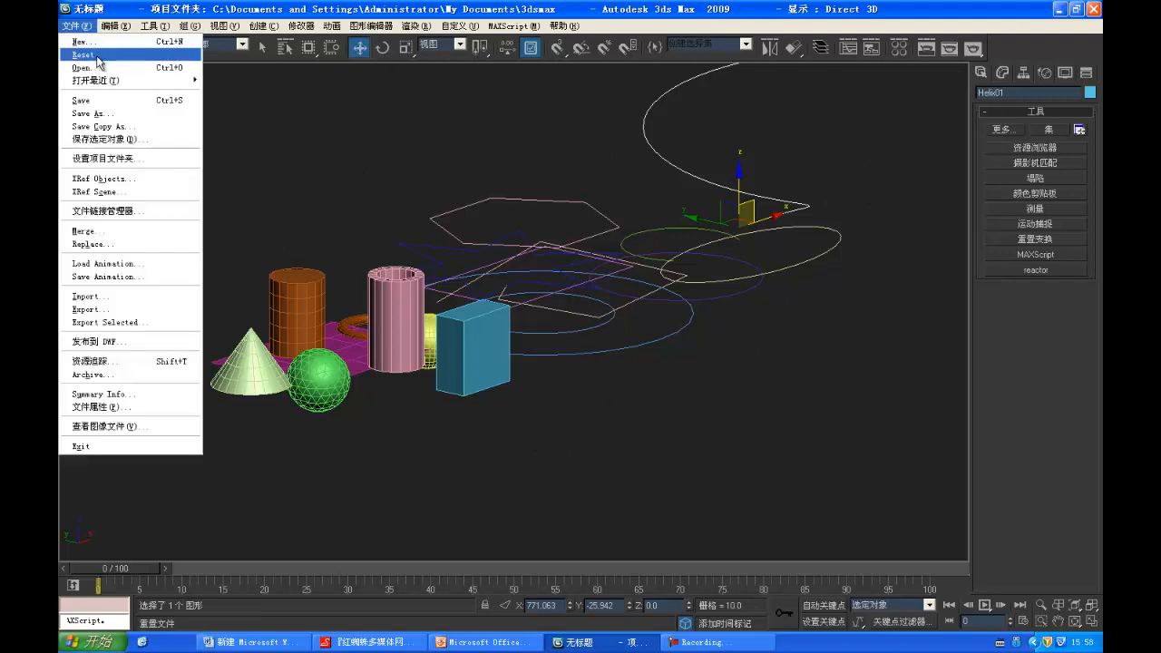
pyautogui.click(212, 232)
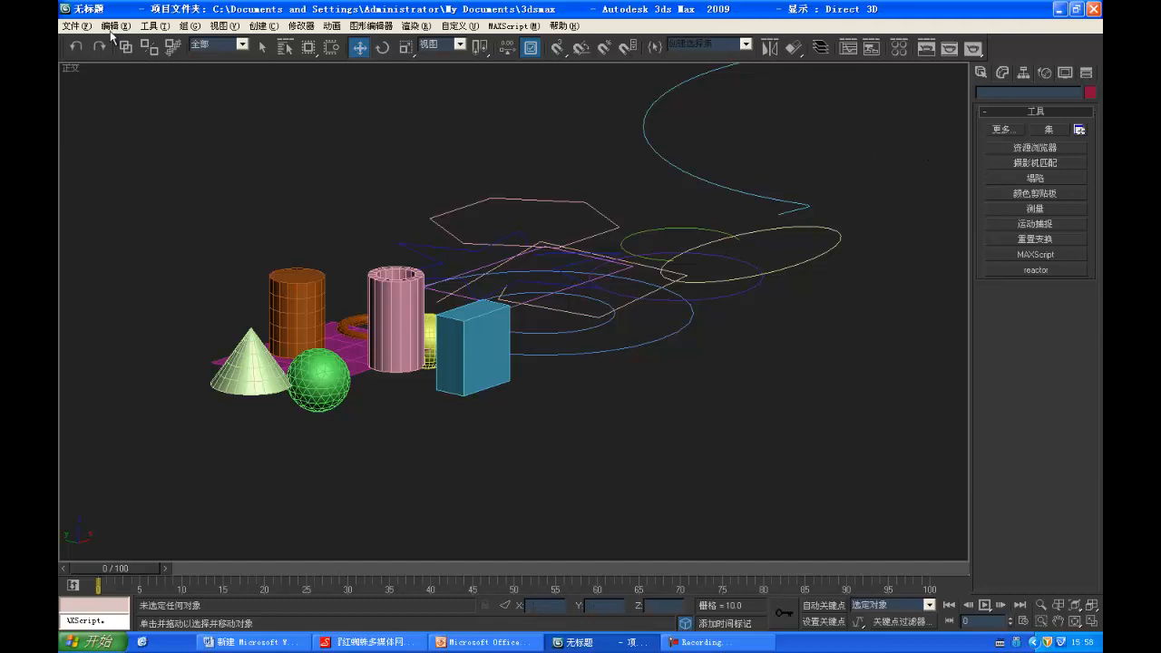
# Step: Reset the scene to an empty default file without saving the existing changes
pyautogui.click(73, 26)
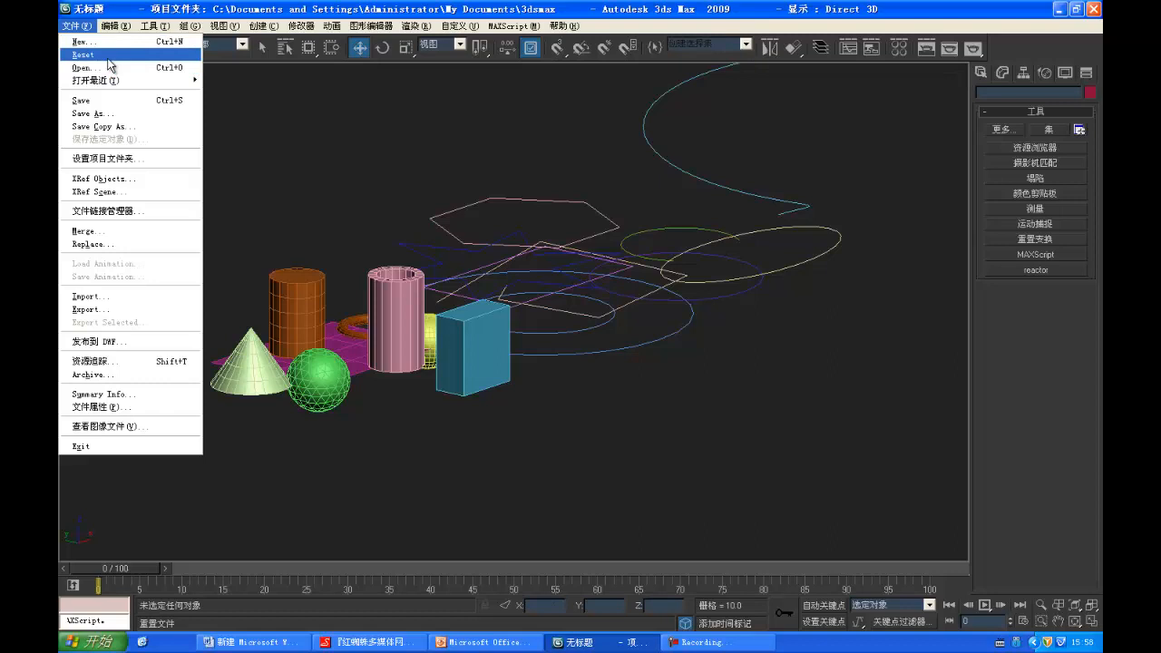
pyautogui.click(84, 55)
pyautogui.moveTo(585, 309); pyautogui.dragTo(613, 229)
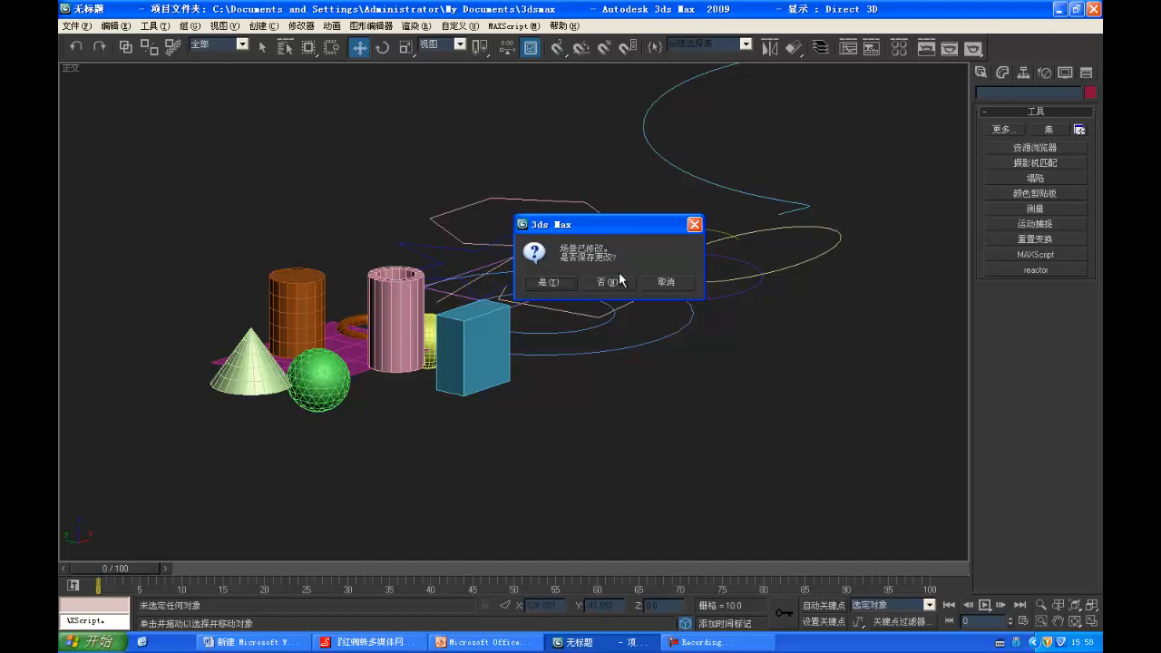
pyautogui.click(606, 283)
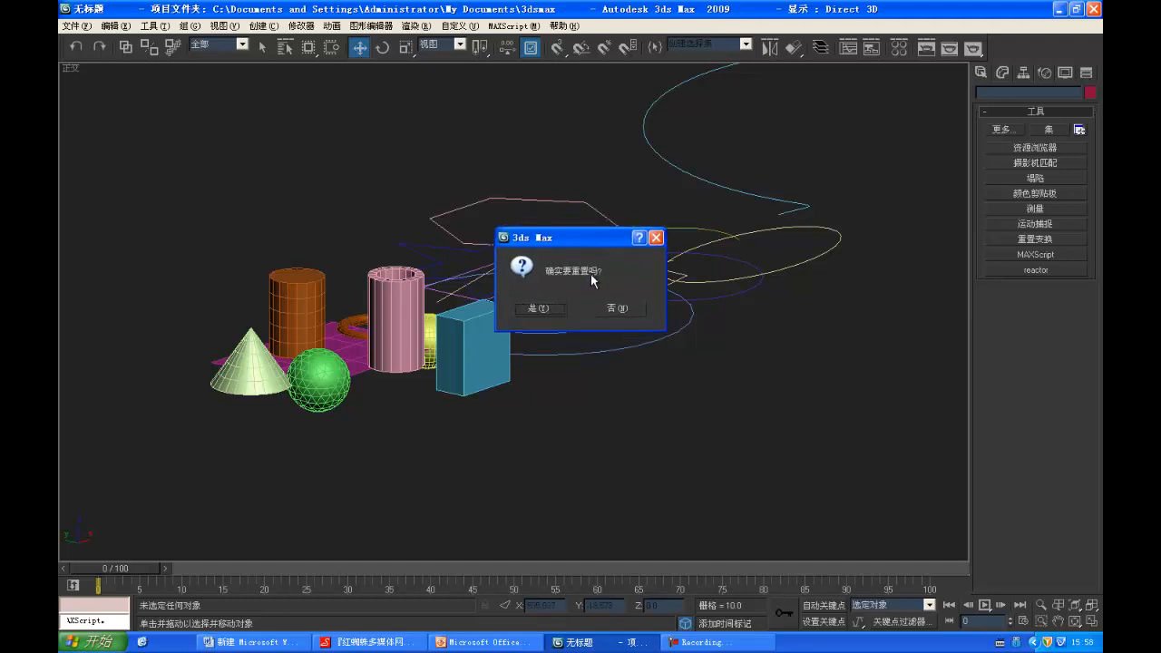
pyautogui.click(541, 310)
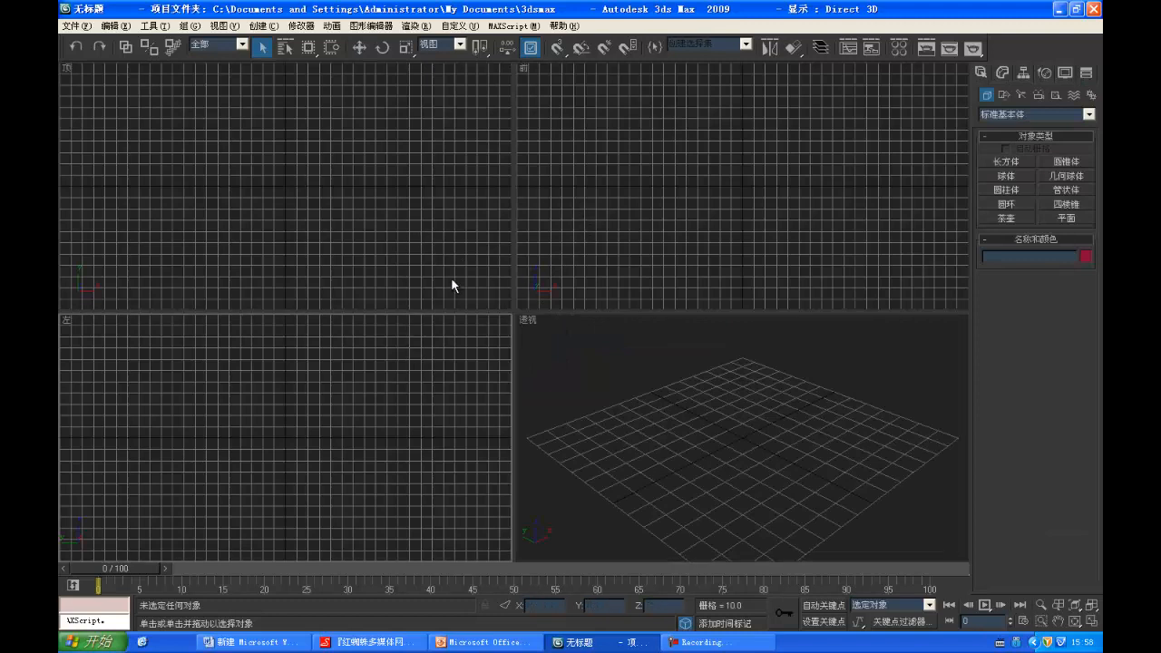
pyautogui.click(559, 254)
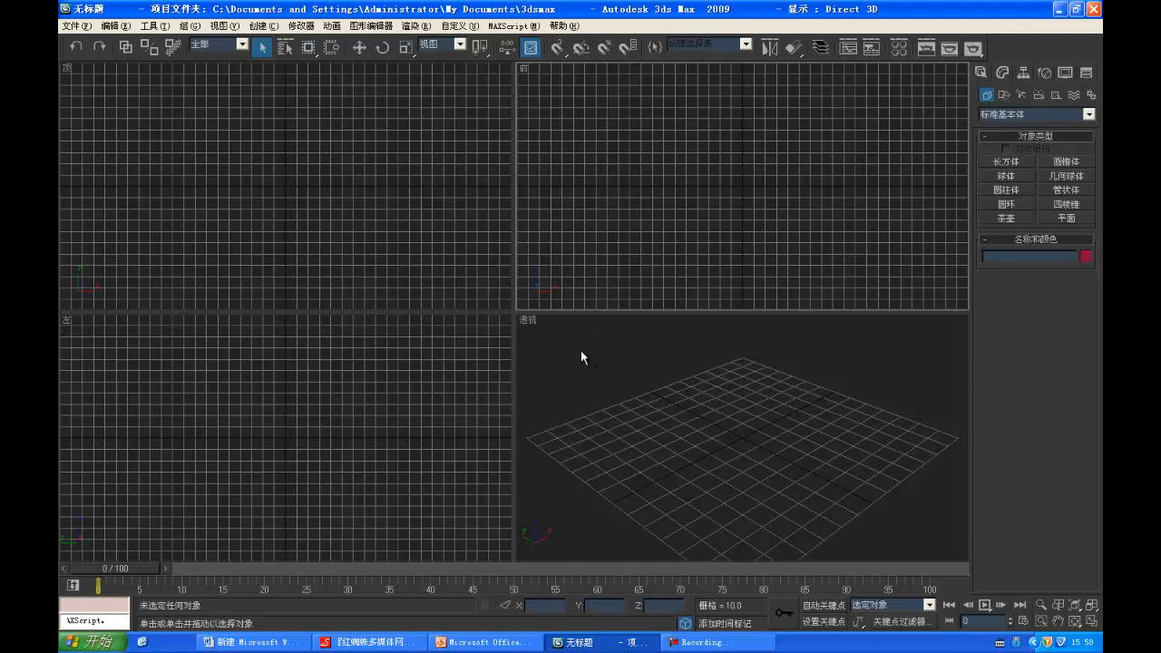
pyautogui.click(179, 127)
pyautogui.click(75, 25)
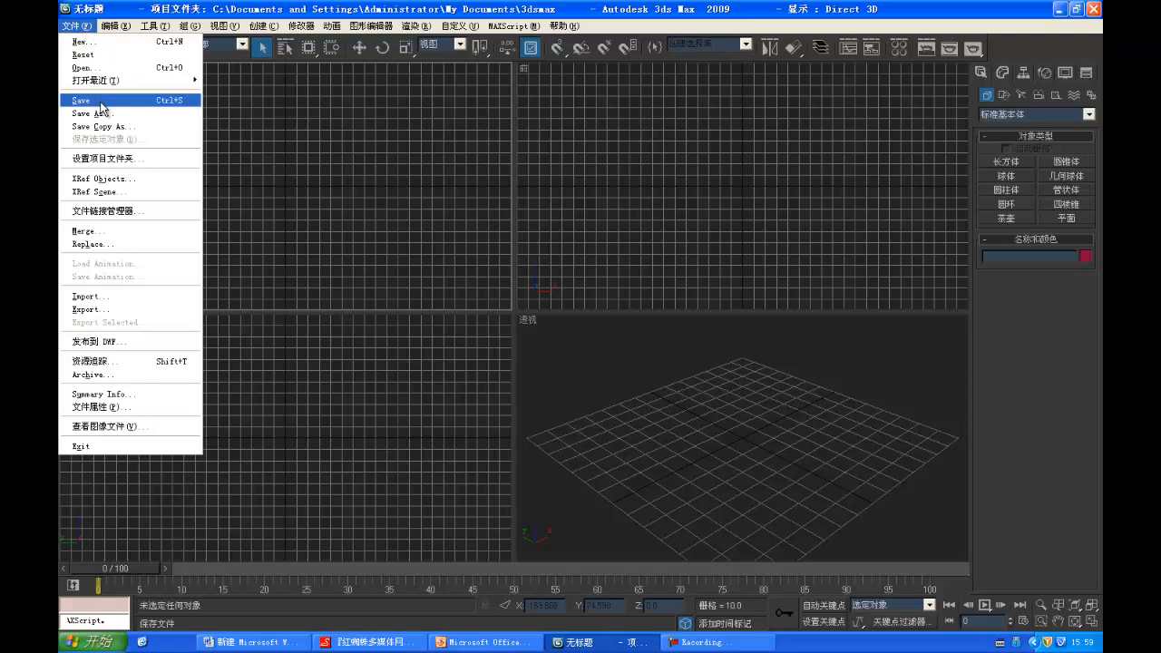
# Step: Hide the grid in all four viewports: top, front, left and perspective
pyautogui.click(335, 125)
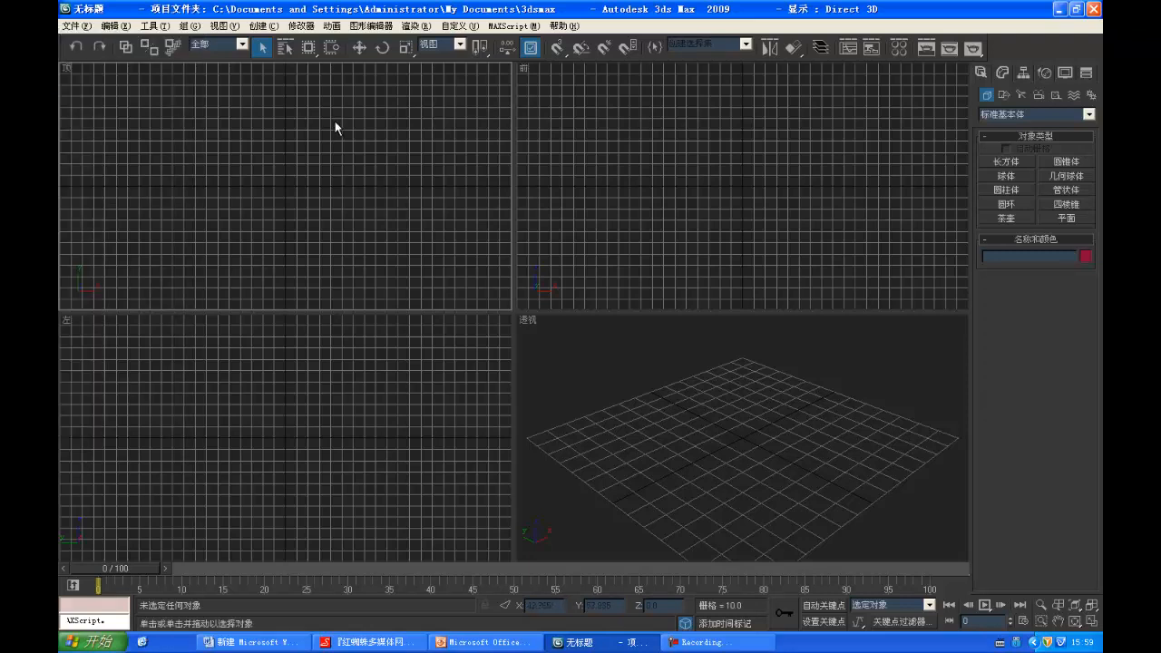
pyautogui.press('g')
pyautogui.click(821, 202)
pyautogui.press('g')
pyautogui.click(431, 388)
pyautogui.press('g')
pyautogui.click(661, 410)
pyautogui.press('g')
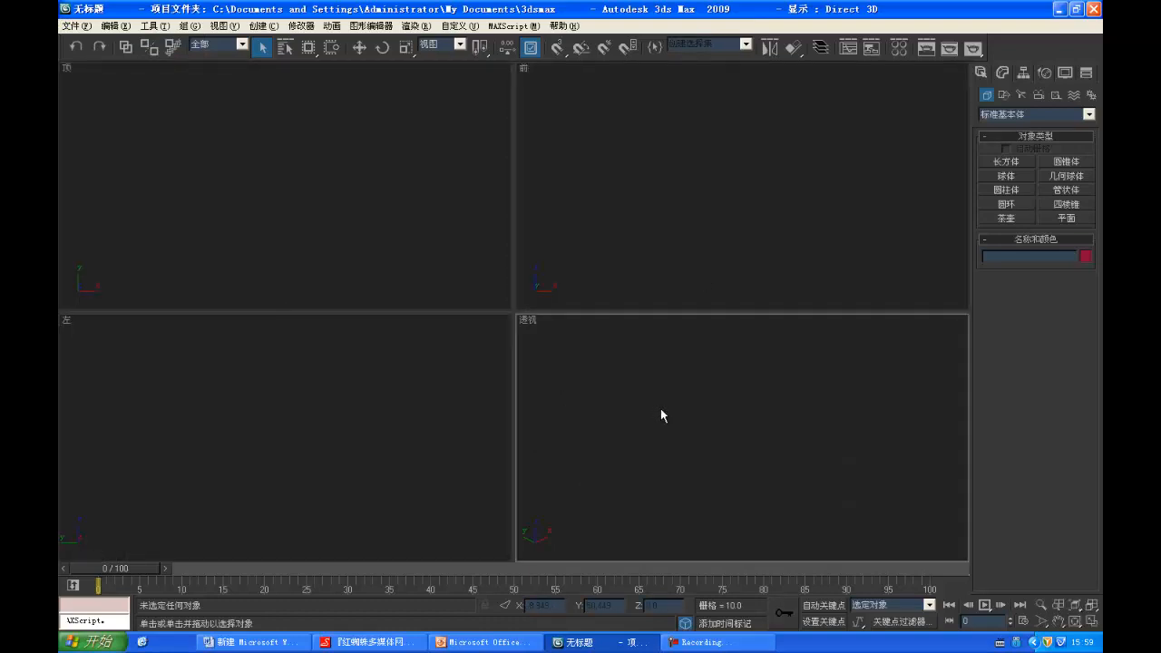
# Step: Create a teapot with a radius of about 49 in the top viewport and set its segments to 17
pyautogui.click(1017, 218)
pyautogui.moveTo(271, 195); pyautogui.dragTo(310, 234)
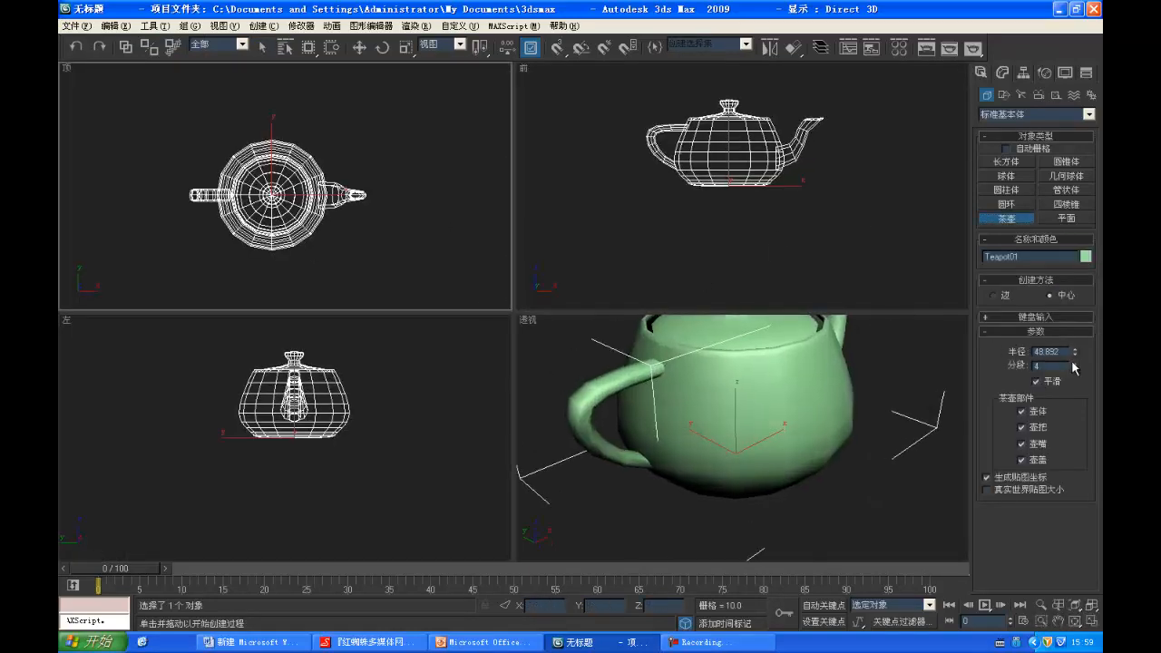
pyautogui.moveTo(1075, 366); pyautogui.dragTo(1074, 348)
pyautogui.rightClick(880, 372)
pyautogui.scroll(-3, 781, 456)
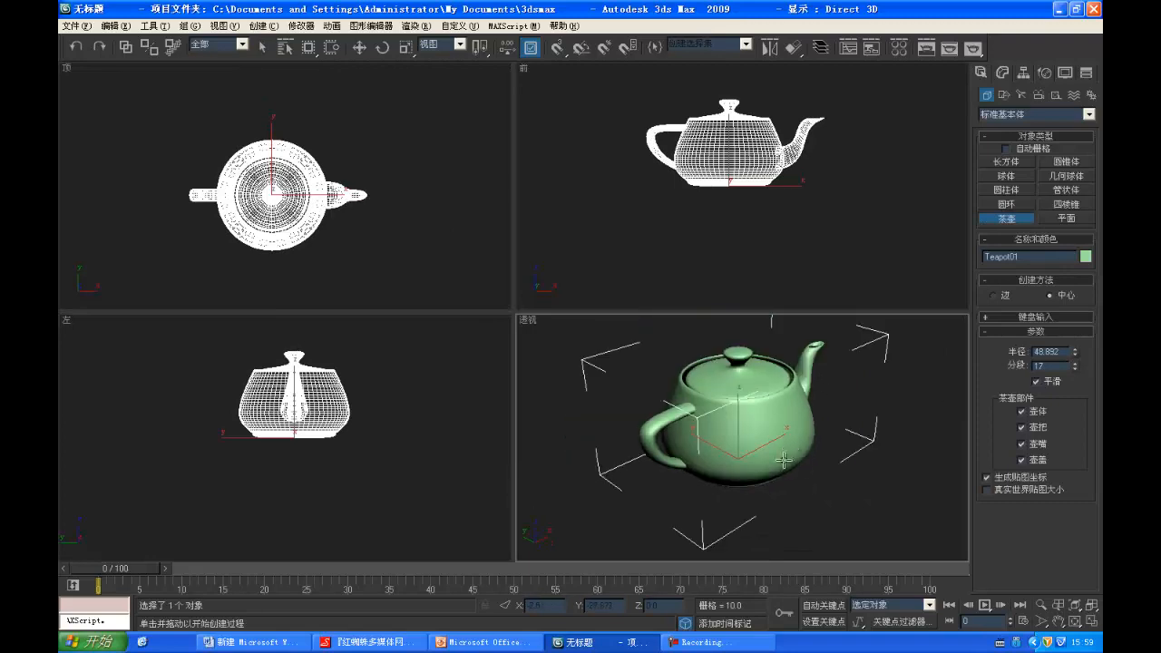
pyautogui.rightClick(780, 446)
pyautogui.moveTo(738, 401); pyautogui.dragTo(747, 412, button='middle')
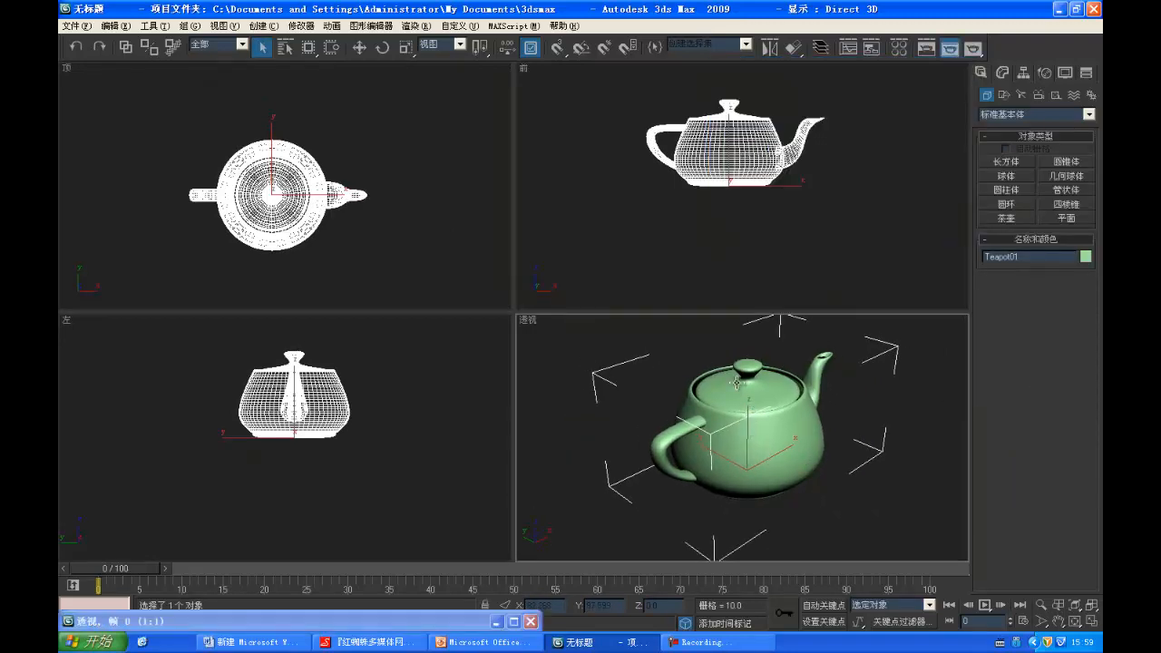
# Step: Render the teapot in the perspective view, look at the image-saving dialog, and close both without saving
pyautogui.hotkey('shift', 'q')
pyautogui.moveTo(714, 123); pyautogui.dragTo(748, 57)
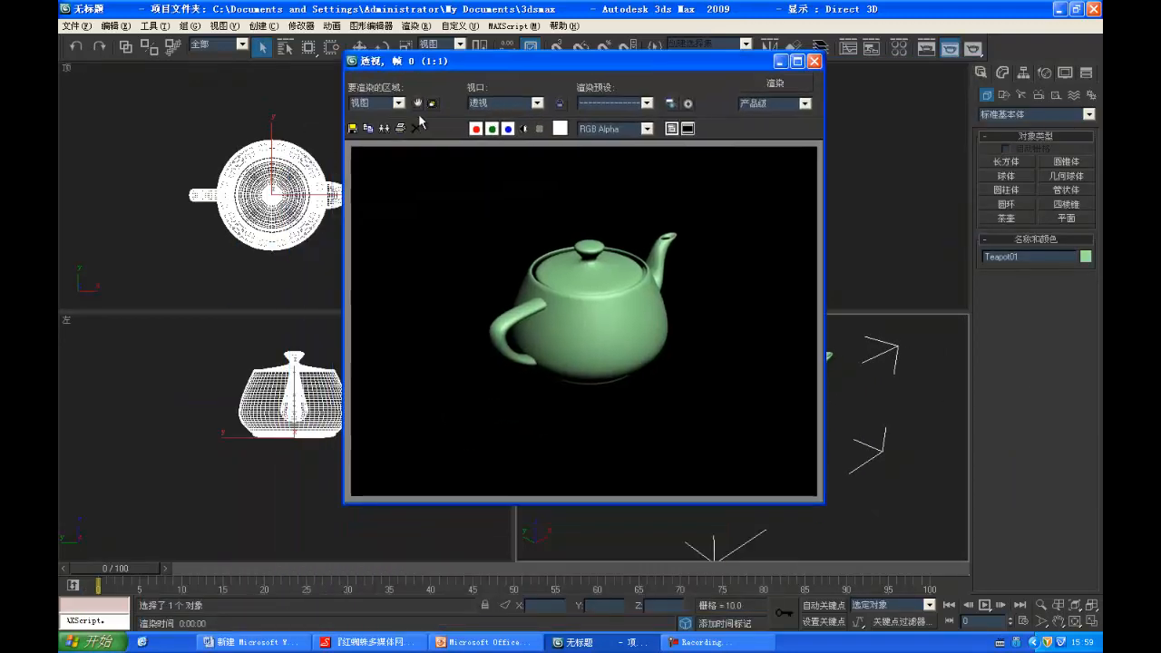
pyautogui.click(352, 129)
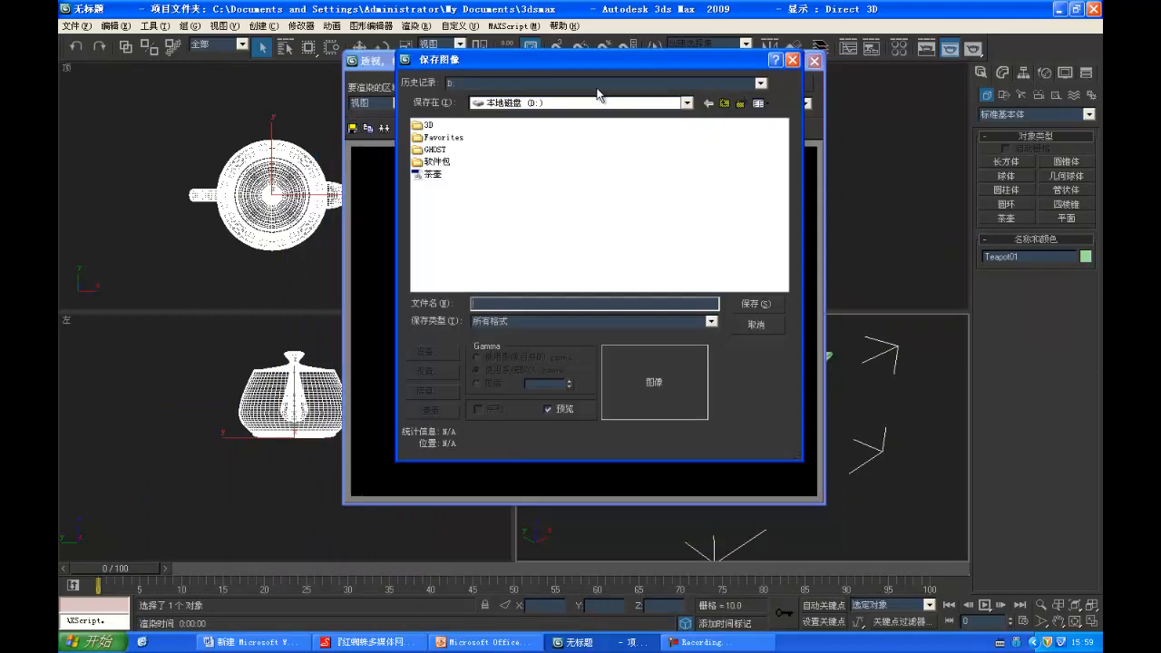
pyautogui.click(792, 60)
pyautogui.click(813, 62)
# Step: Save the teapot scene to drive D: as a 3ds Max file named 茶壶
pyautogui.click(77, 25)
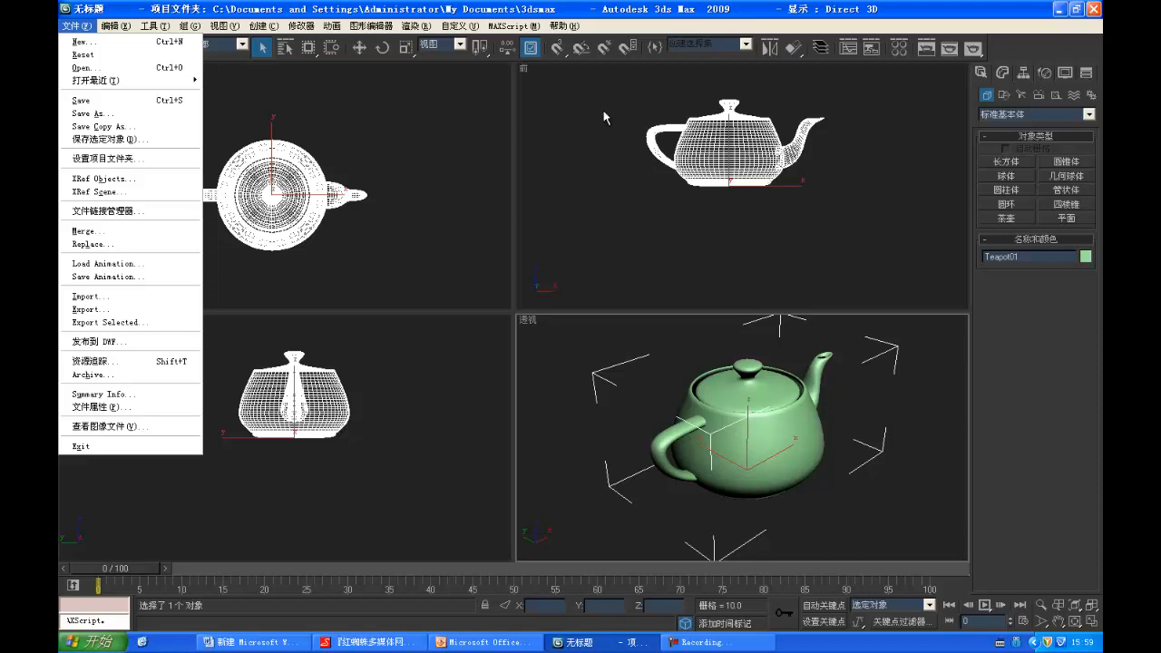
pyautogui.click(148, 101)
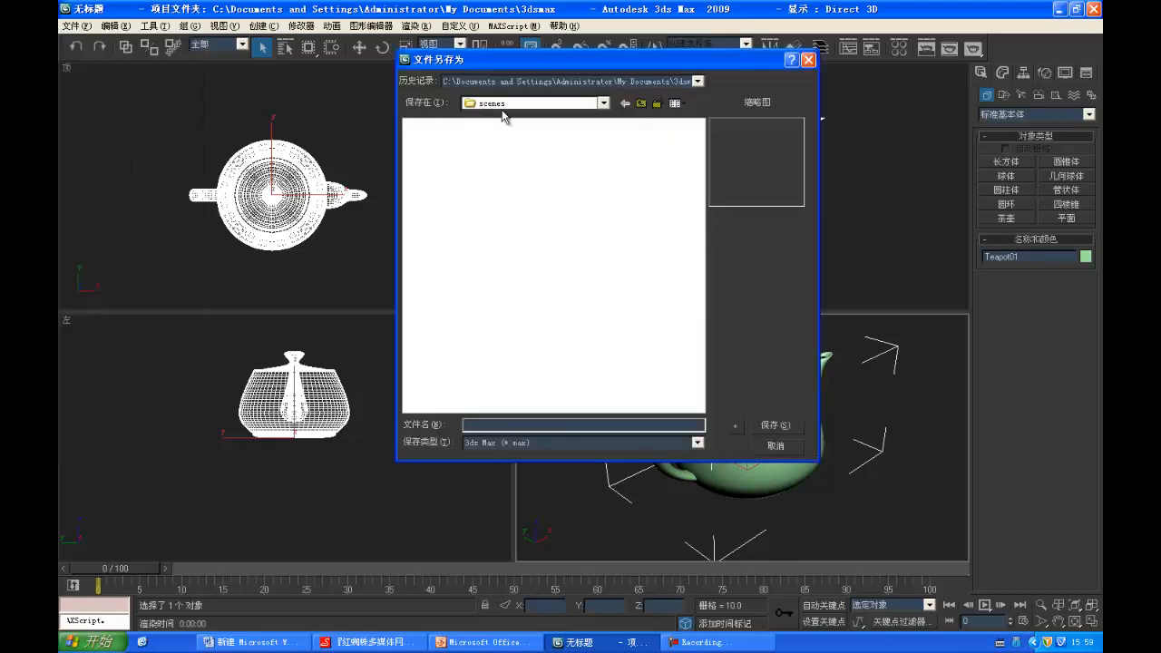
pyautogui.click(504, 104)
pyautogui.click(531, 187)
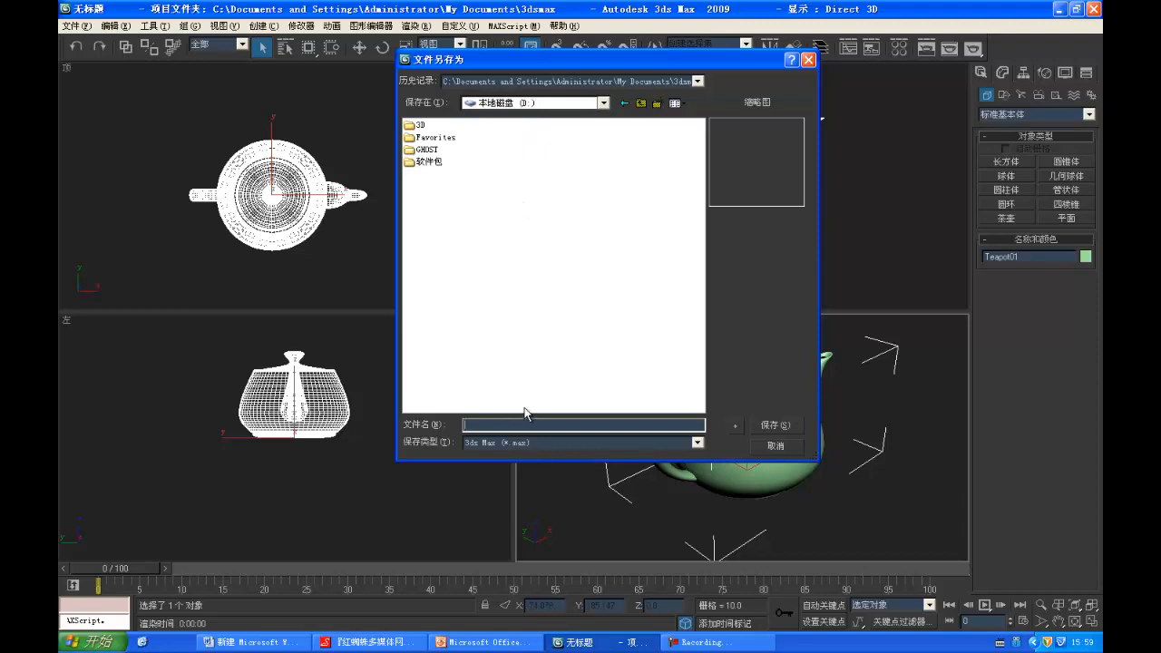
pyautogui.write('ch')
pyautogui.press('BackSpace')
pyautogui.press('BackSpace')
pyautogui.hotkey('ctrl', 'space')
pyautogui.write('chahu')
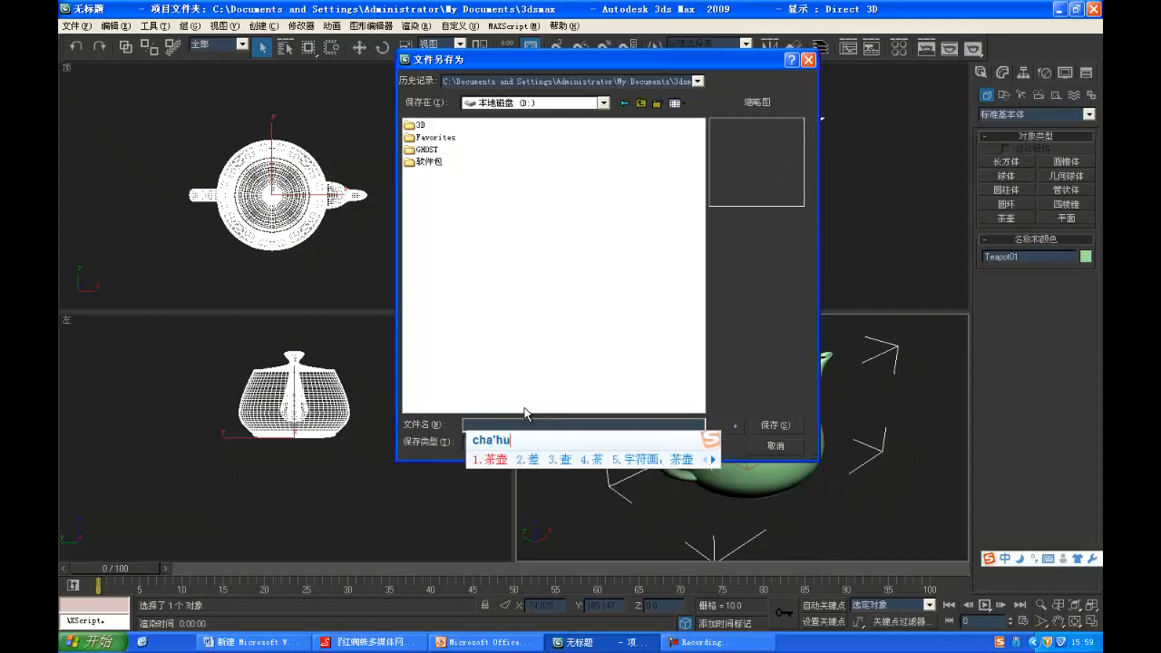
pyautogui.press('space')
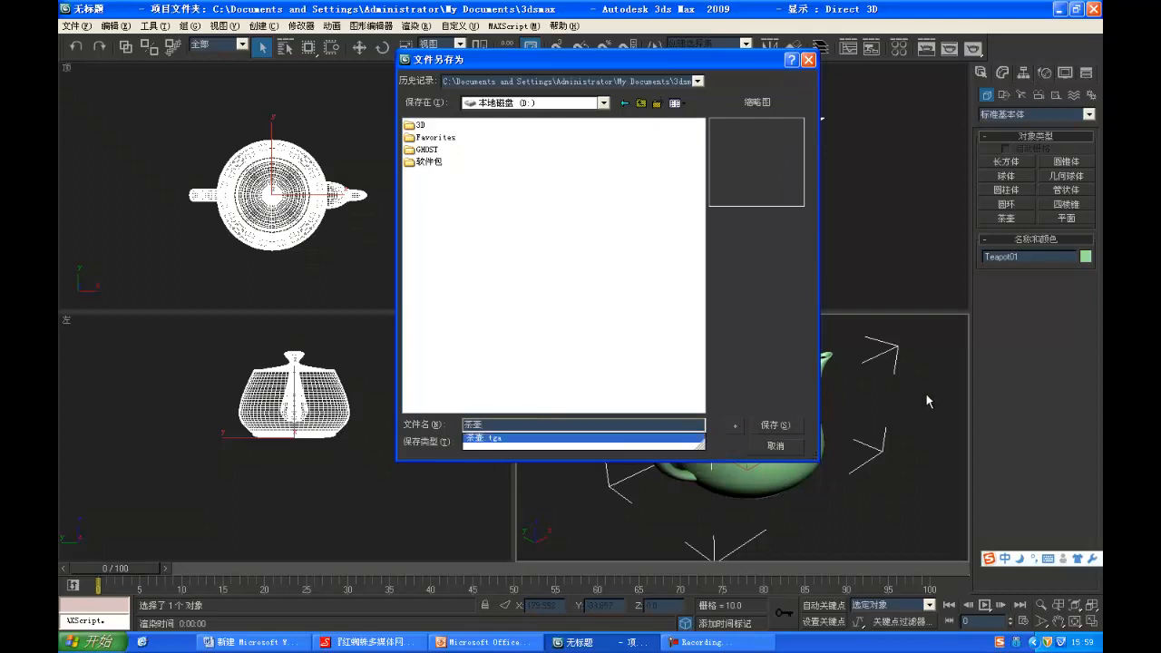
pyautogui.click(787, 426)
pyautogui.click(784, 422)
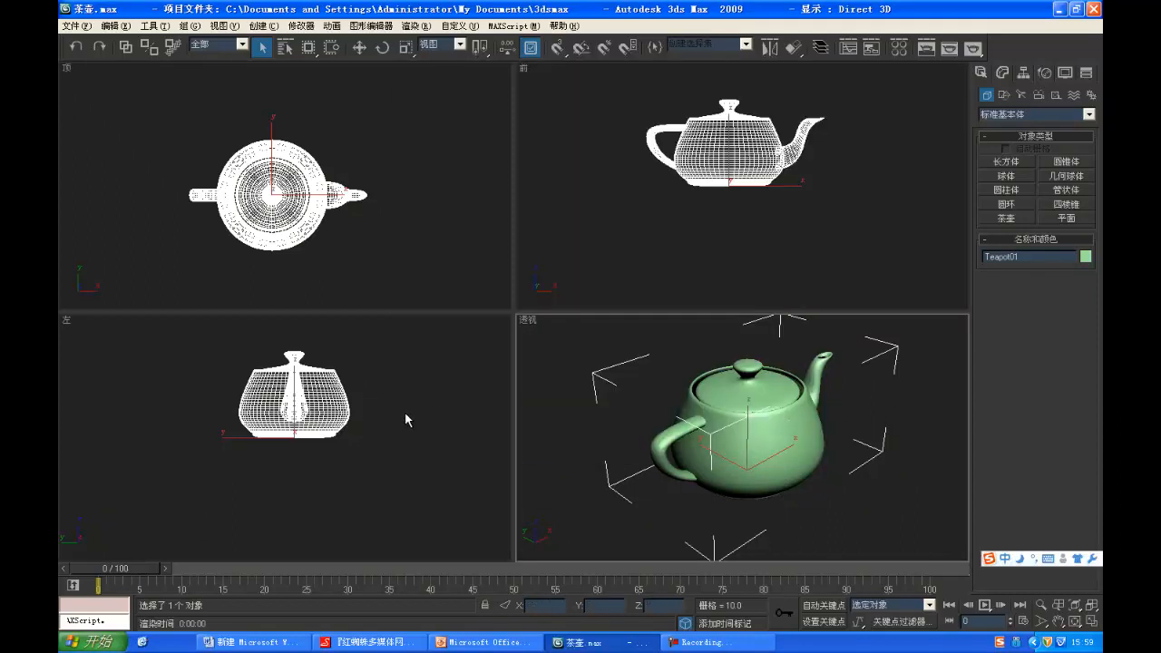
# Step: Switch to Windows Explorer and compare the 茶壶 scene file with the 茶壶 TGA image on drive D:
pyautogui.press('super+e')
pyautogui.doubleClick(516, 193)
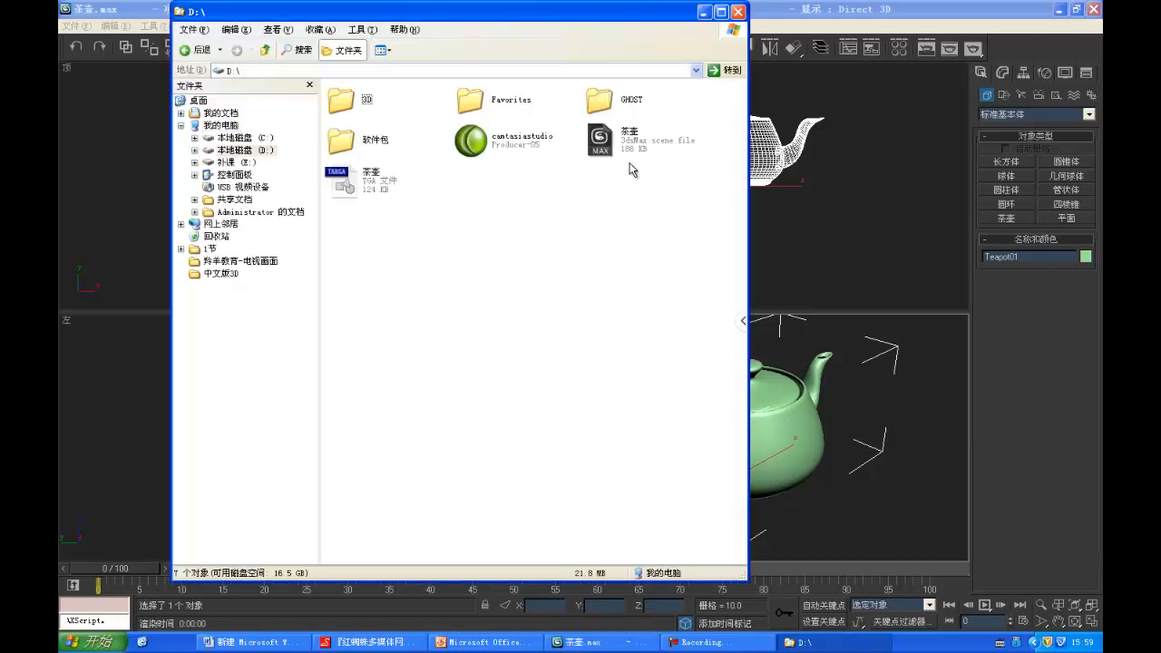
pyautogui.moveTo(603, 147); pyautogui.dragTo(440, 199)
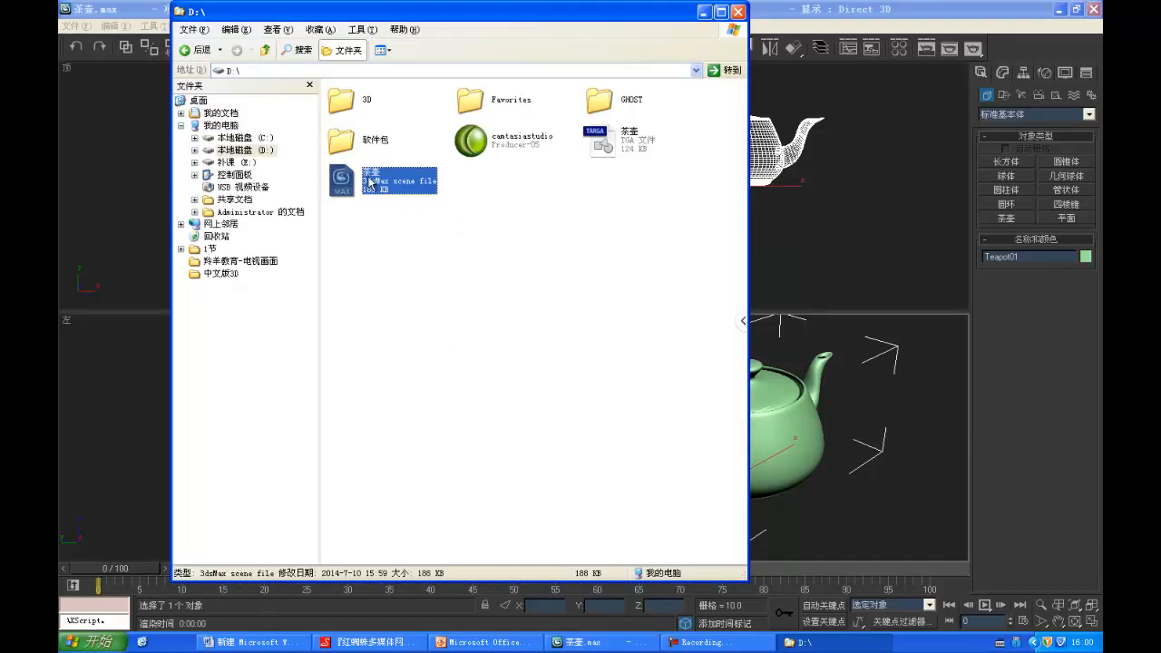
pyautogui.click(633, 141)
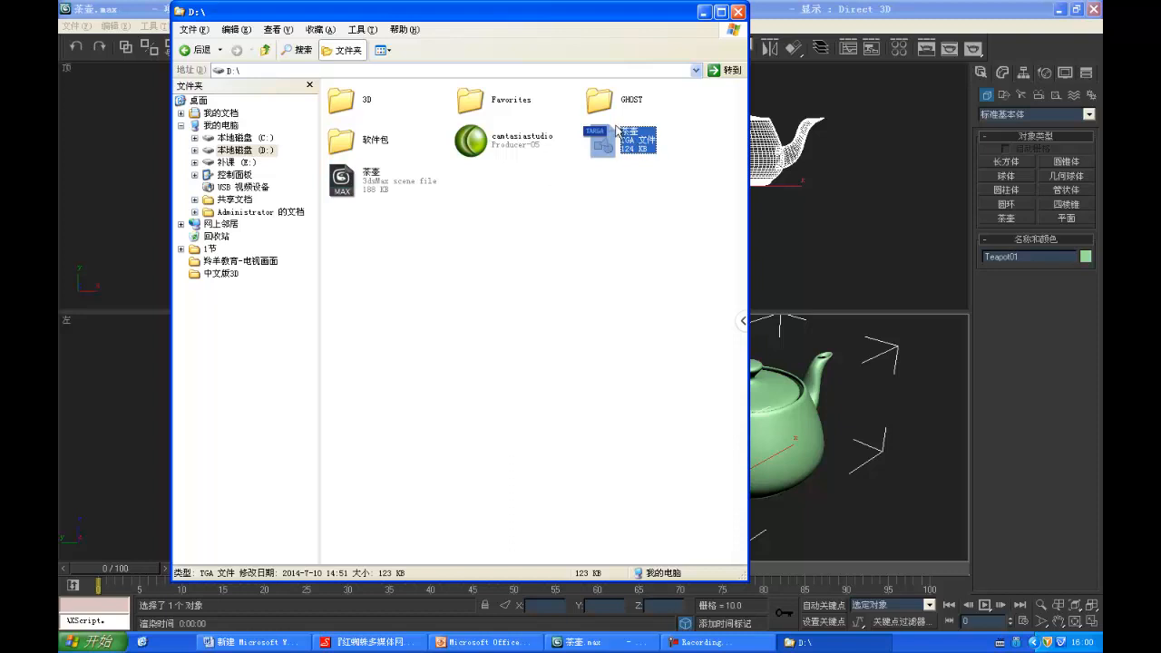
pyautogui.click(703, 12)
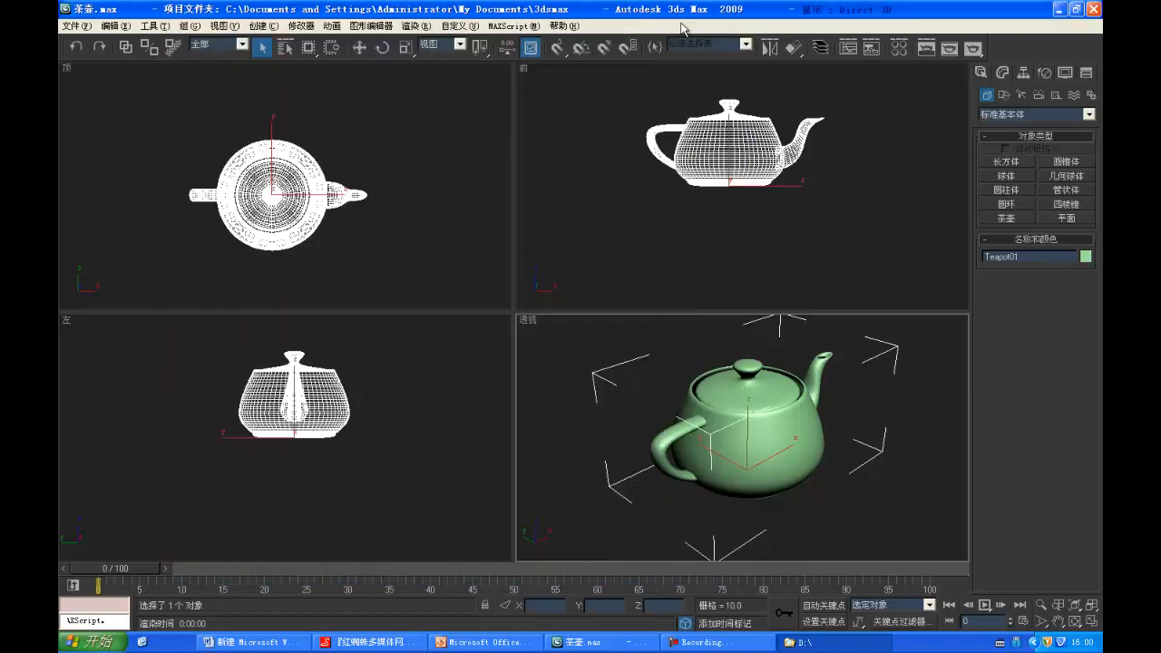
# Step: Check the saved 3ds Max scene file in the D: folder again, then return to 3ds Max
pyautogui.click(82, 25)
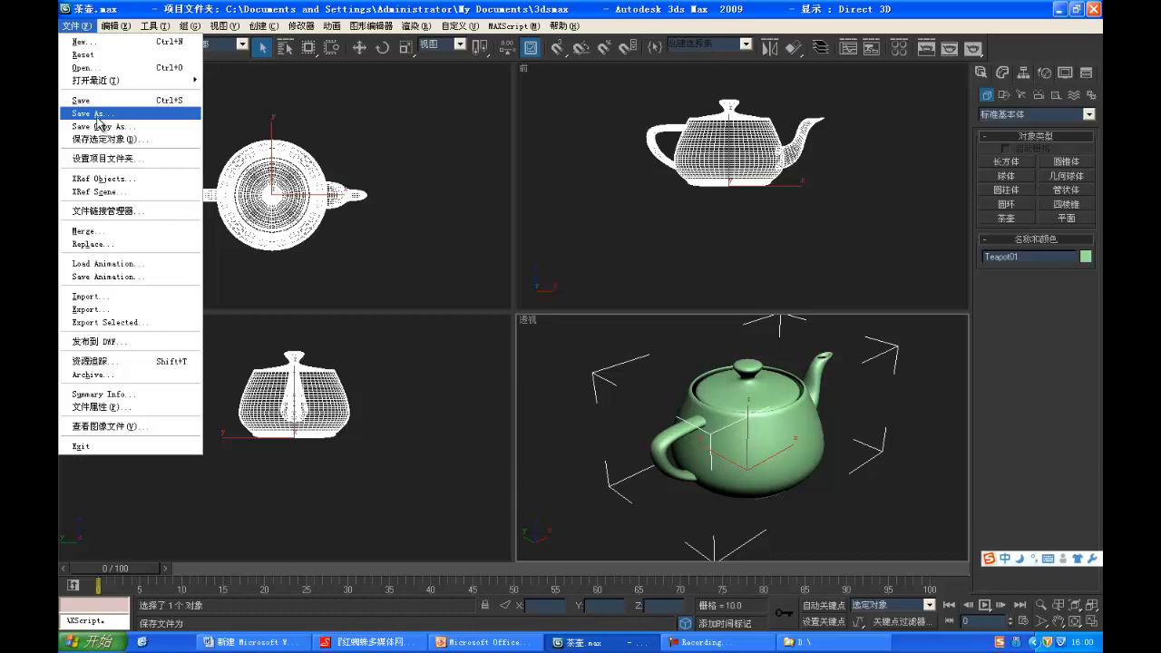
pyautogui.click(376, 173)
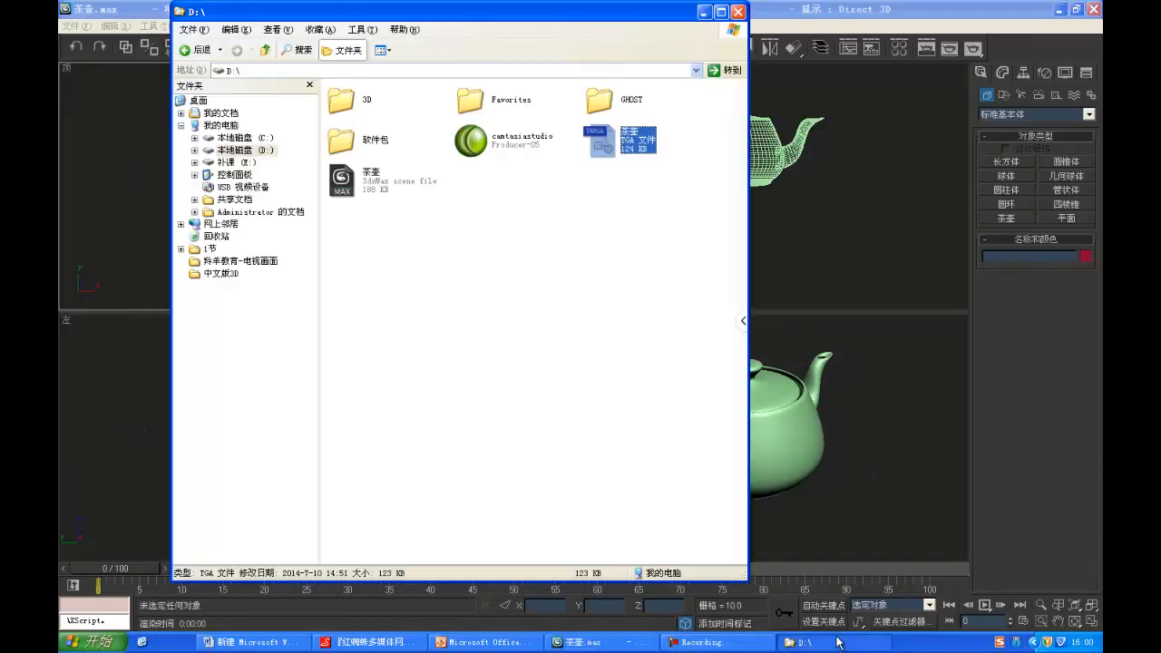
pyautogui.click(344, 191)
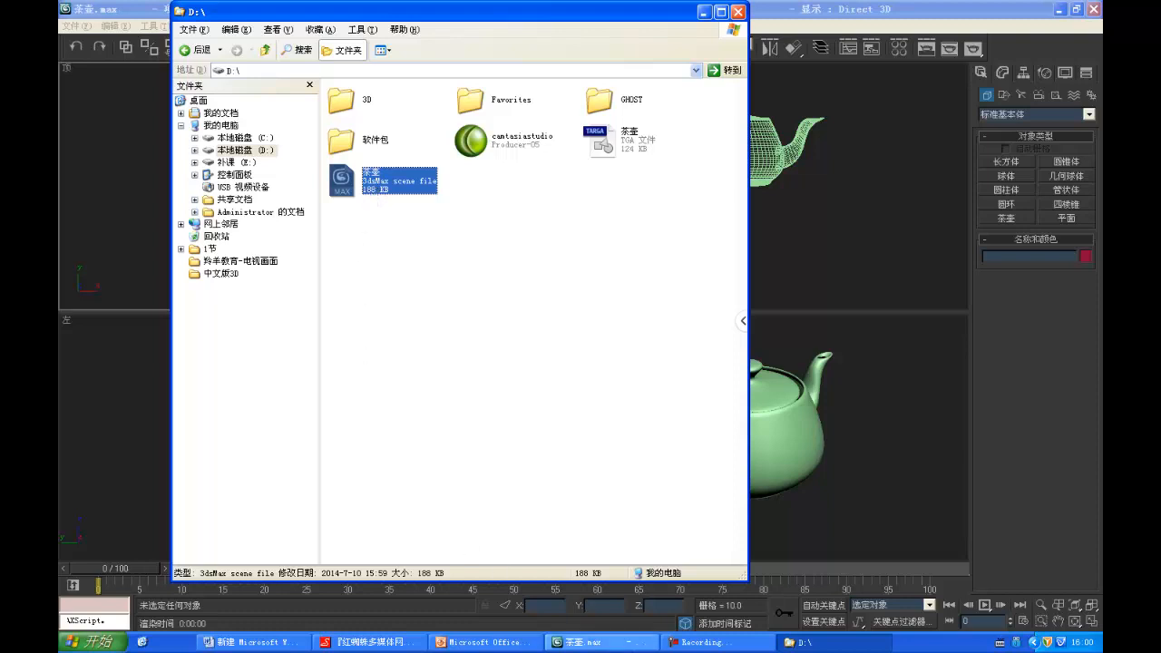
pyautogui.click(588, 642)
# Step: Save the teapot scene under the new name 茶壶1 on drive D:
pyautogui.click(71, 25)
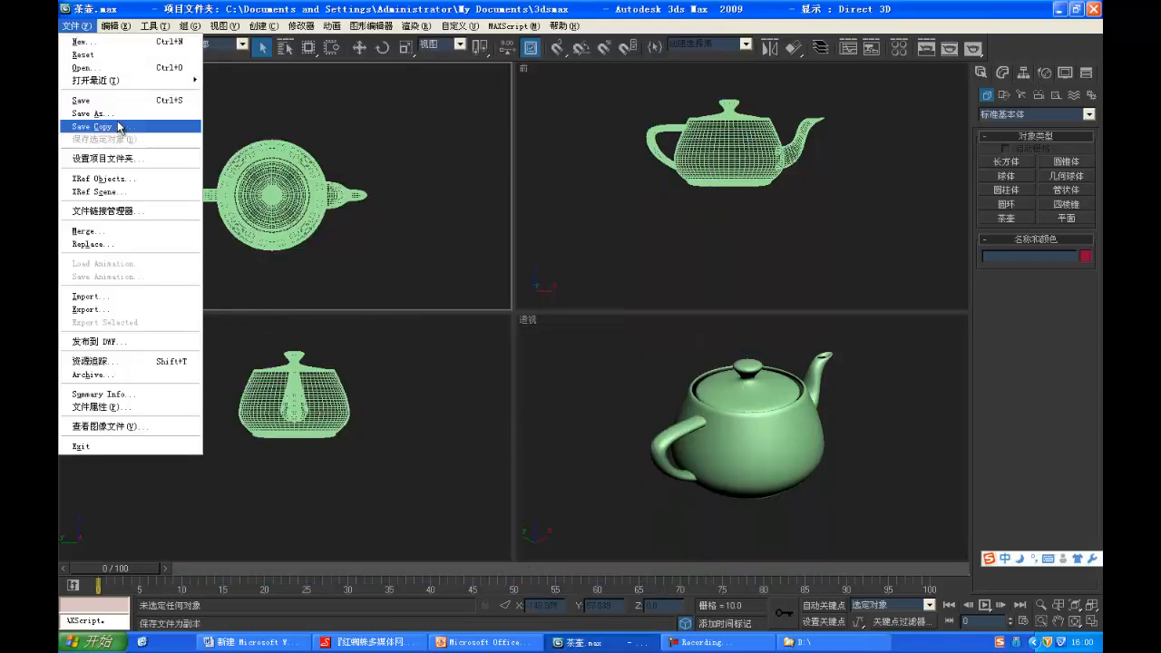
pyautogui.click(90, 114)
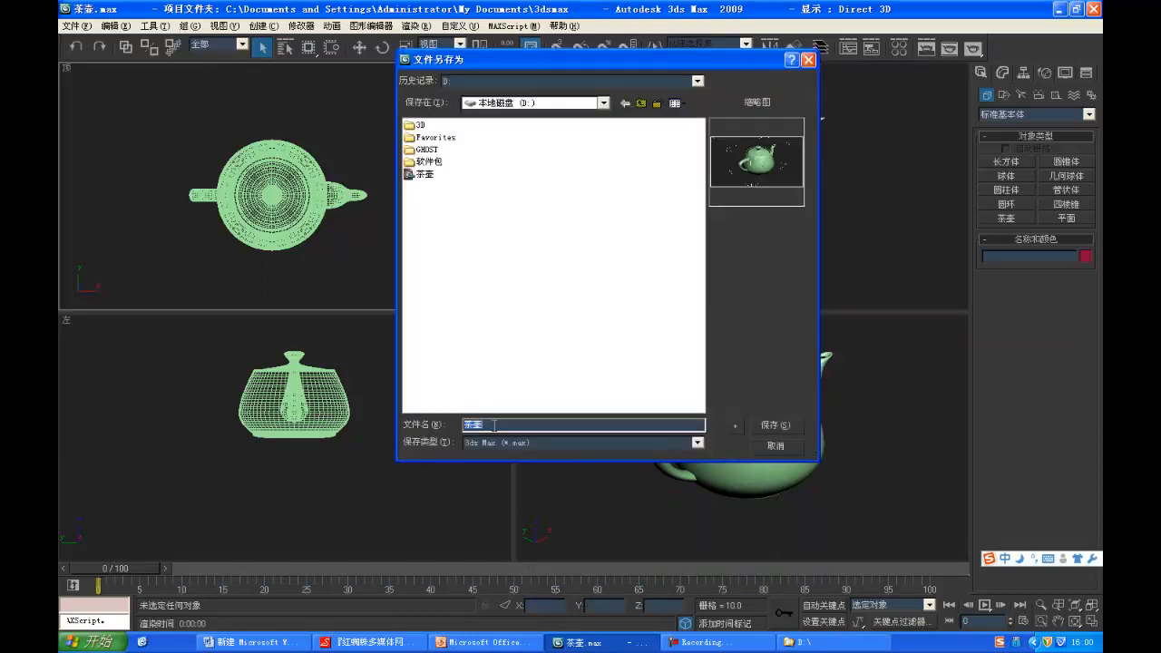
pyautogui.write('1')
pyautogui.click(772, 426)
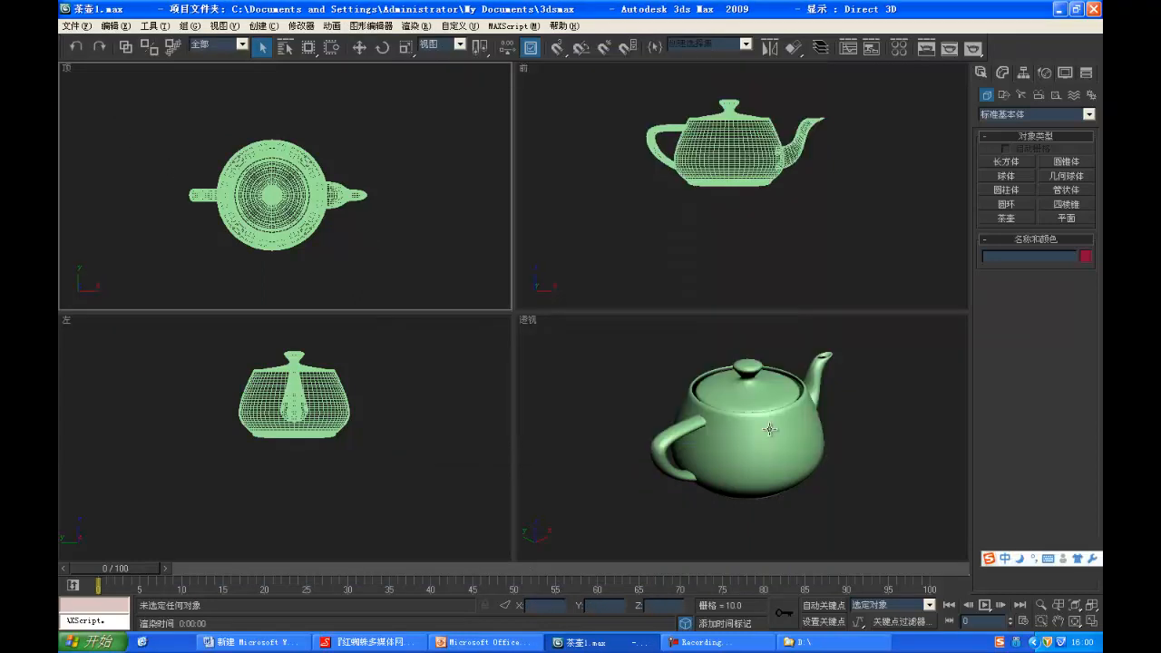
# Step: Switch to Windows Explorer, compare the 茶壶 and 茶壶1 scene files on drive D:, and return to 3ds Max
pyautogui.click(798, 641)
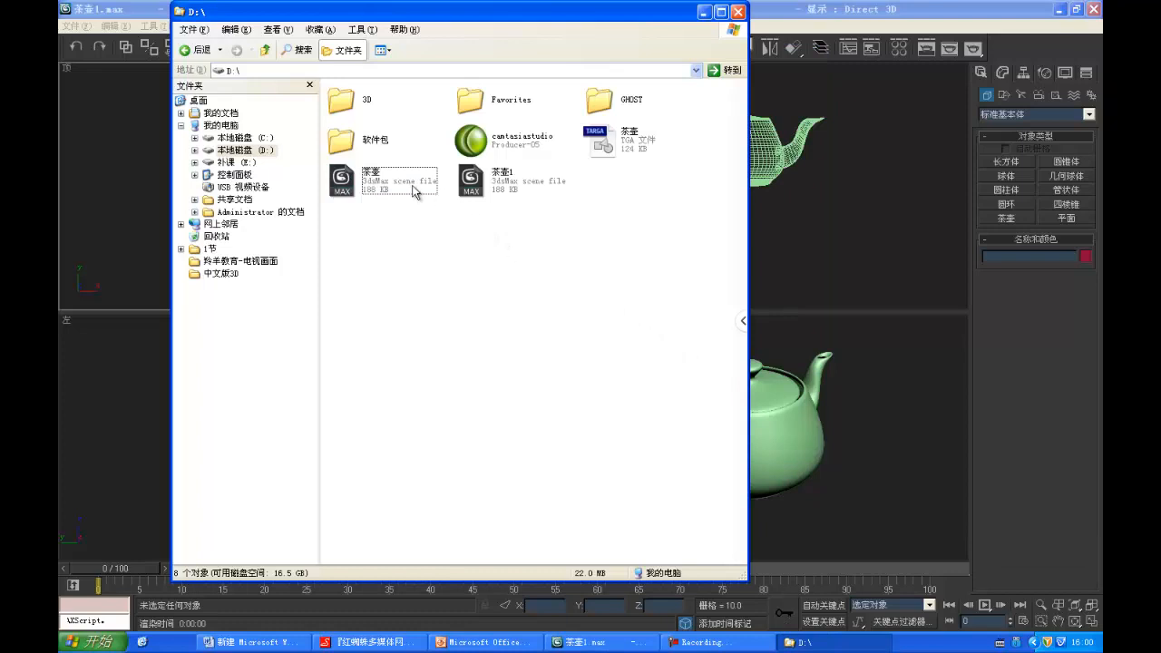
pyautogui.click(374, 181)
pyautogui.click(476, 181)
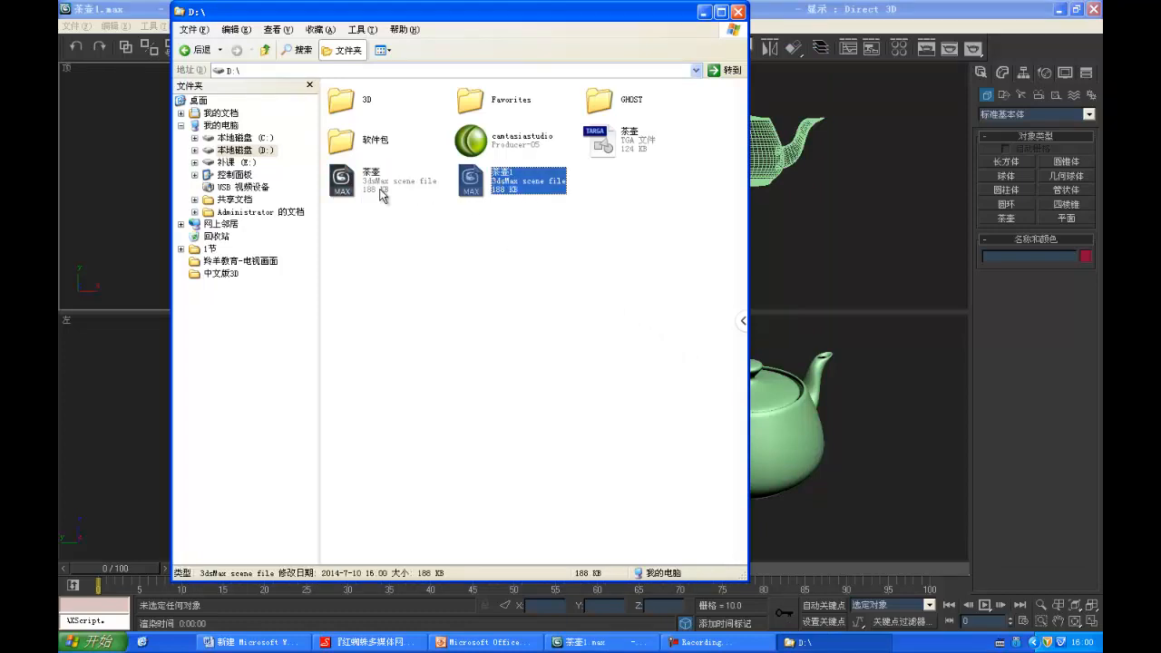
pyautogui.click(381, 191)
pyautogui.click(488, 188)
pyautogui.click(705, 11)
# Step: Set the Top viewport to shaded display and create a second, smaller teapot beside the first one's spout
pyautogui.click(272, 207)
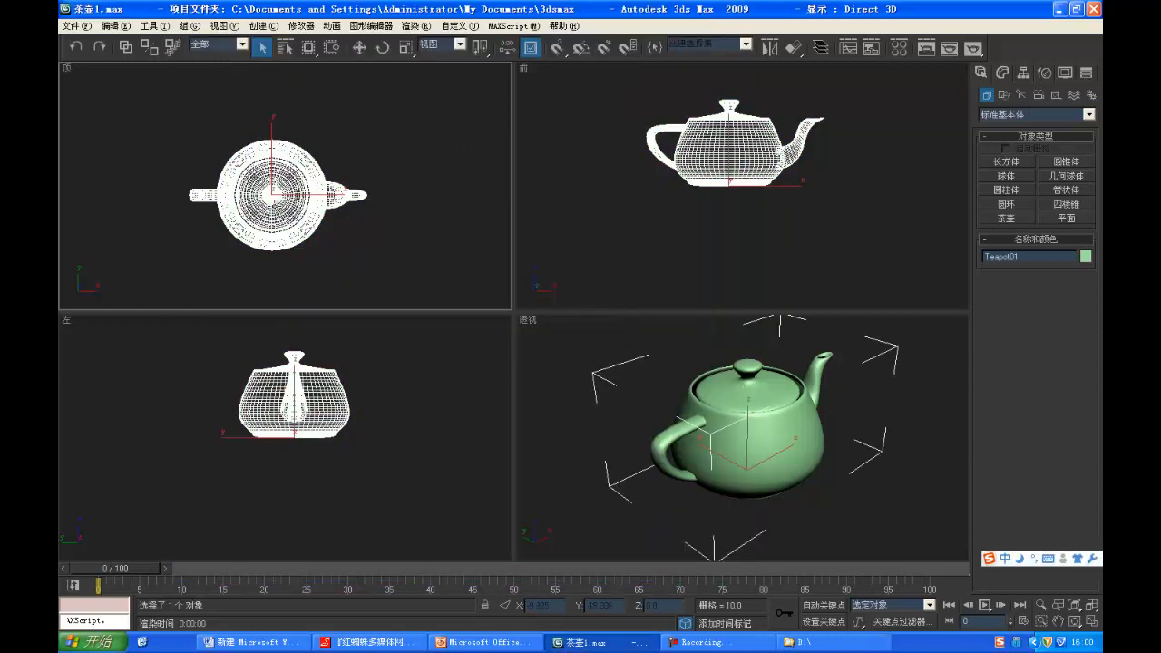
pyautogui.press('F3')
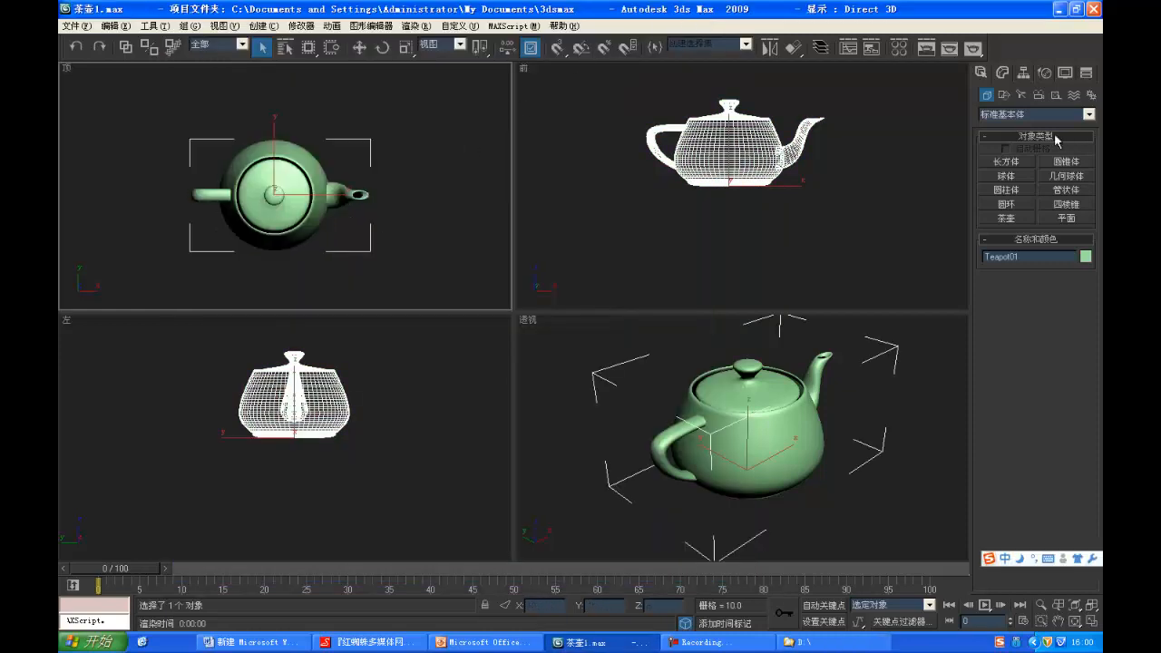
pyautogui.click(1007, 219)
pyautogui.moveTo(401, 215); pyautogui.dragTo(414, 259)
pyautogui.rightClick(413, 260)
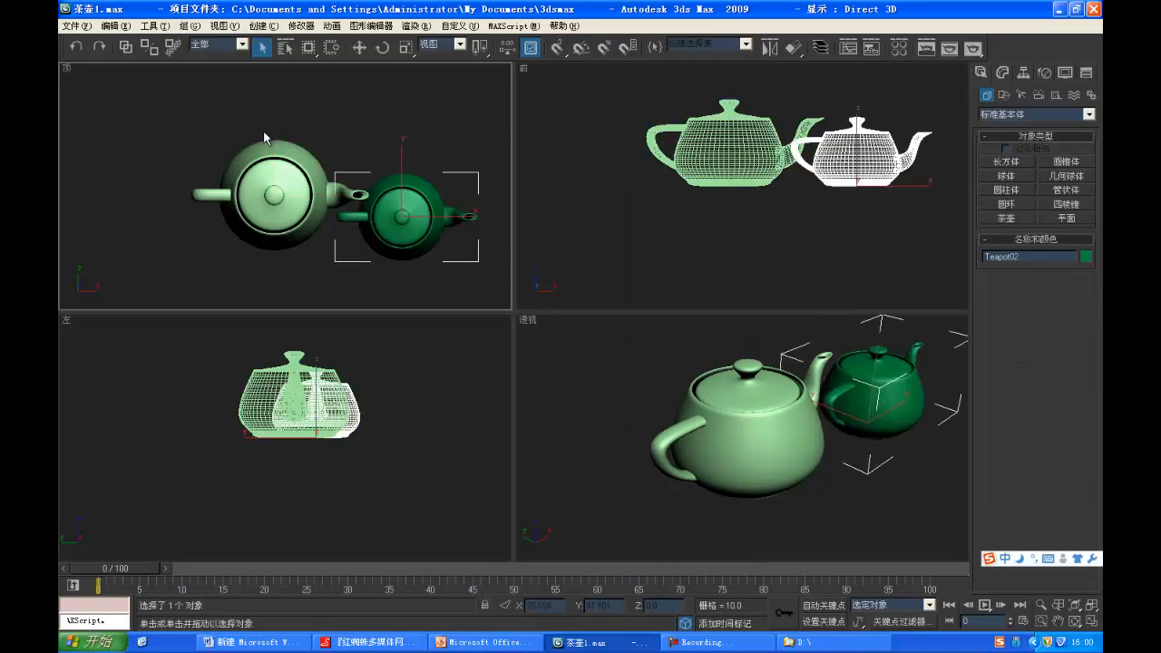
# Step: Save the two-teapot scene as 茶壶2 on drive D: and check the file in Windows Explorer
pyautogui.click(75, 25)
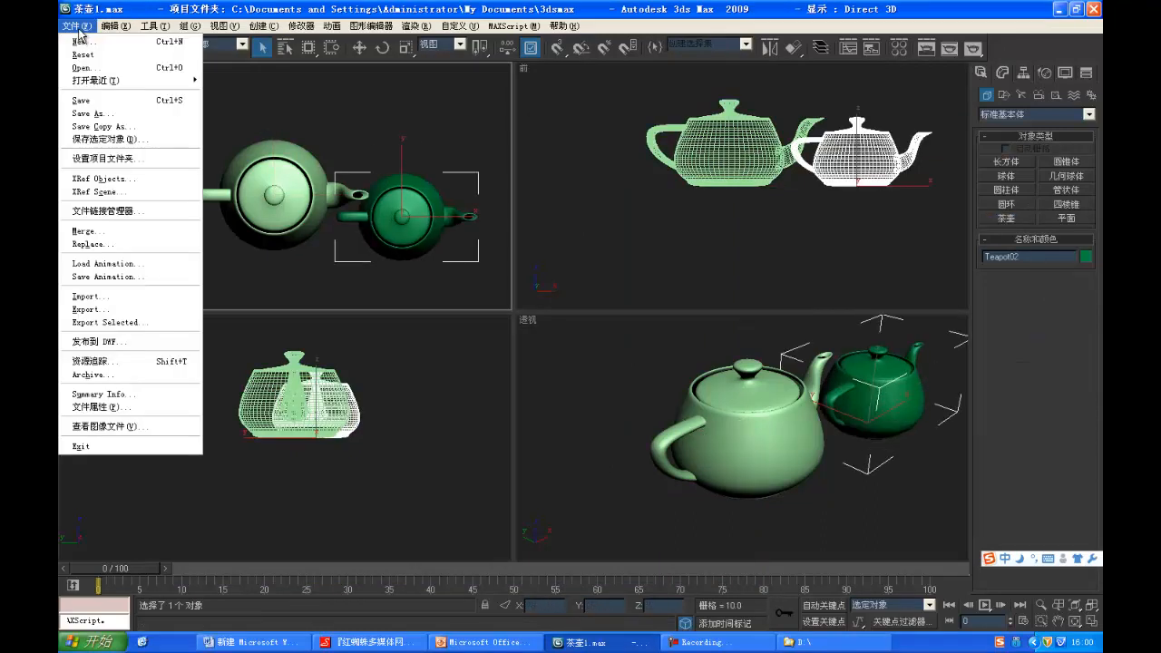
pyautogui.click(97, 114)
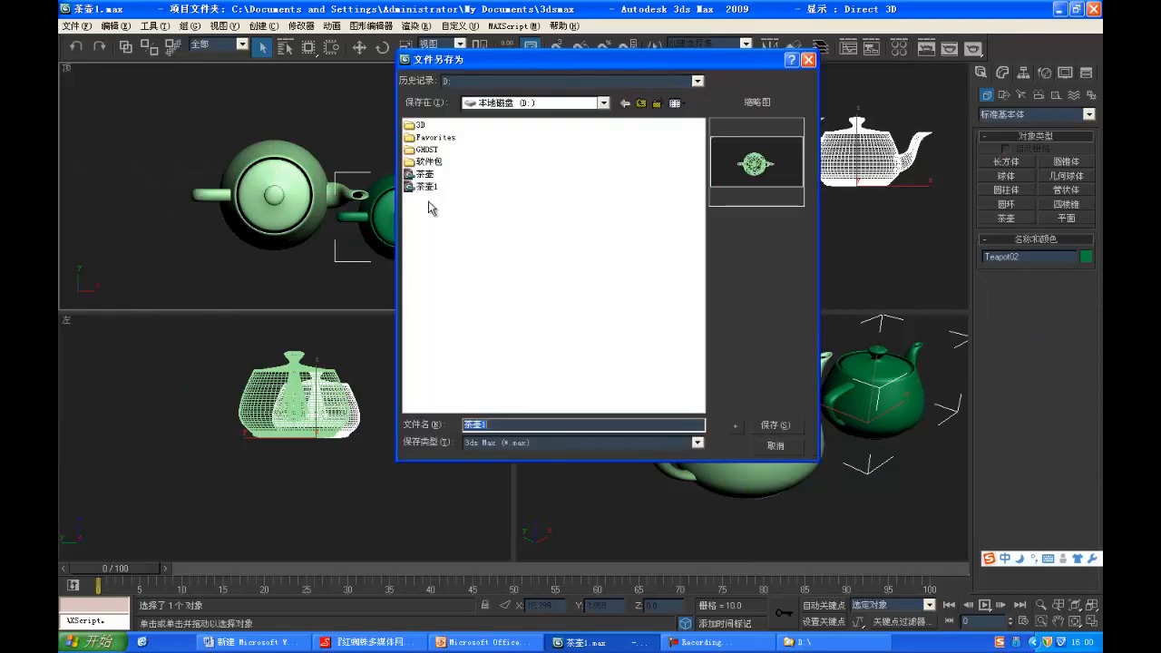
pyautogui.click(508, 424)
pyautogui.press('BackSpace')
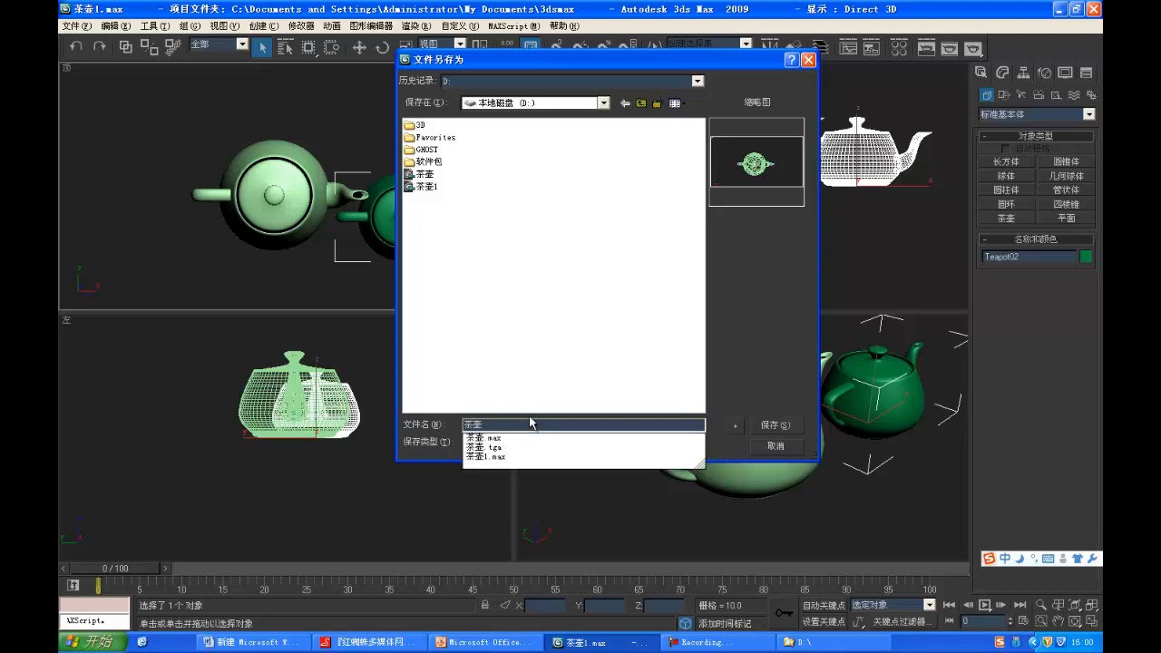
pyautogui.write('2')
pyautogui.click(782, 429)
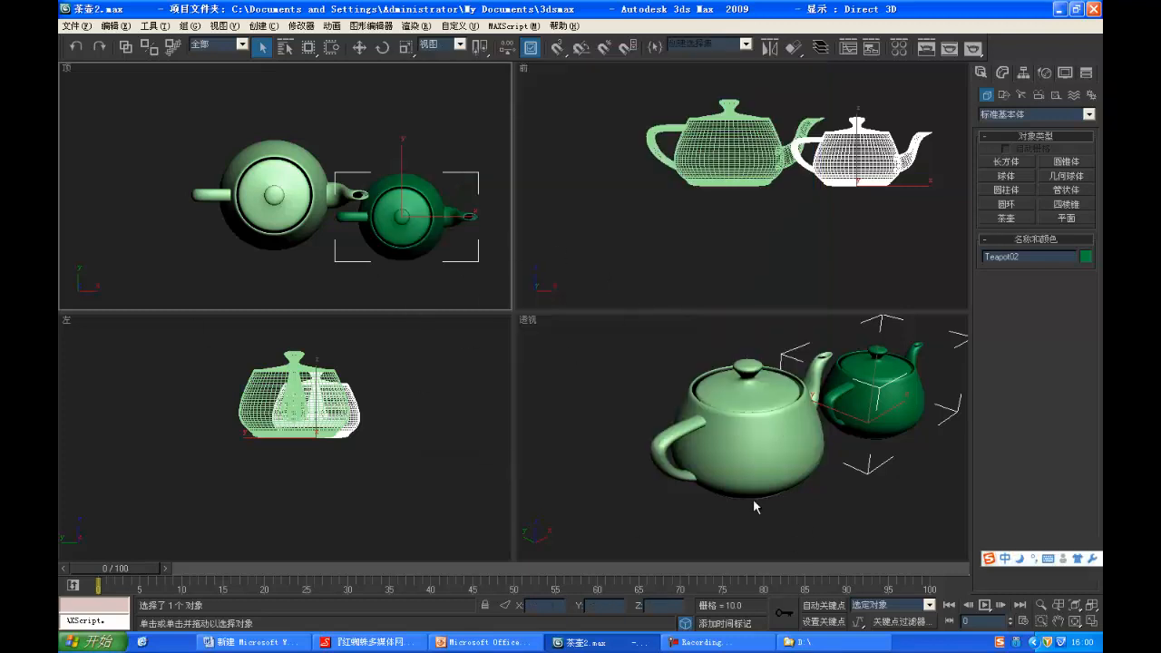
pyautogui.click(812, 642)
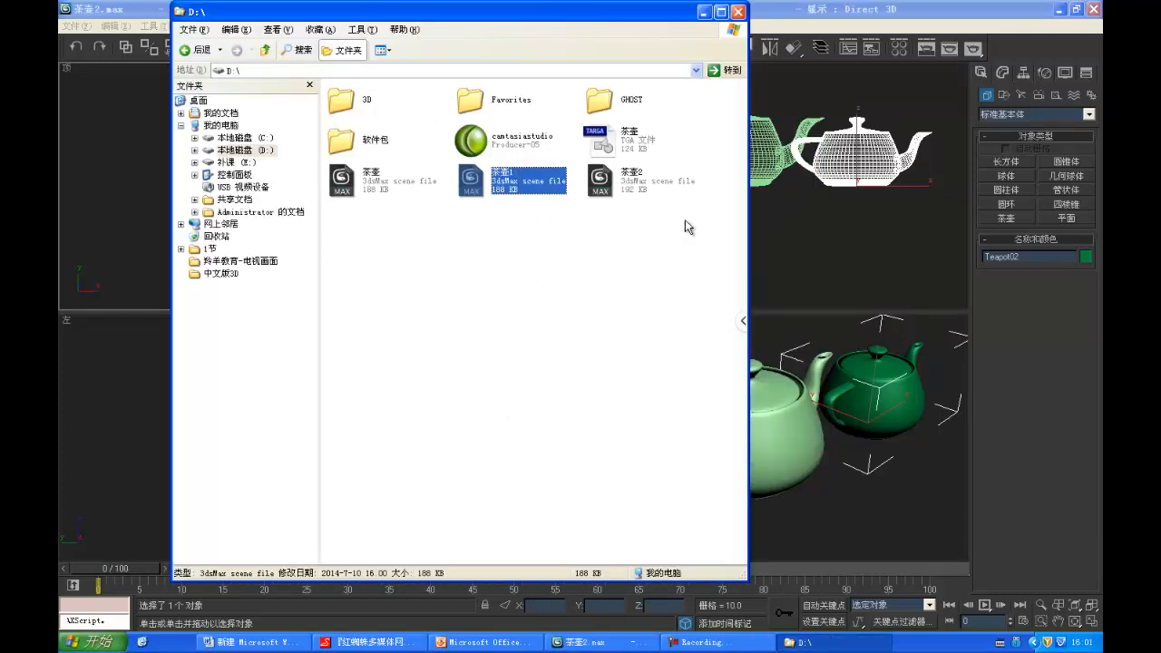
pyautogui.click(704, 11)
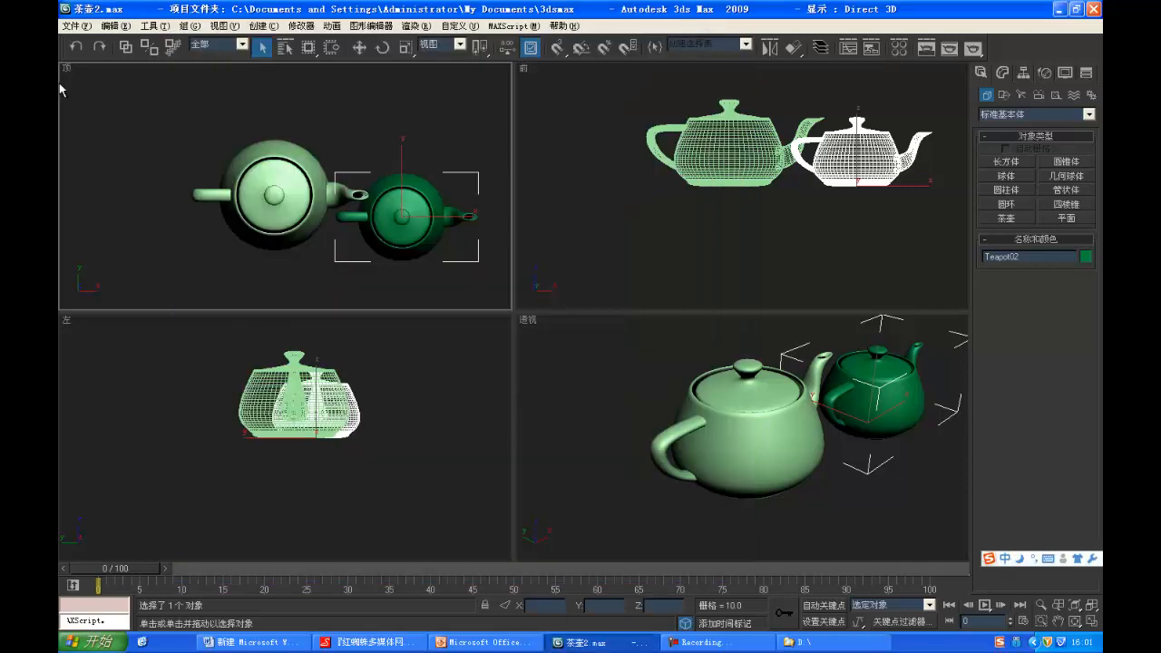
pyautogui.click(74, 25)
pyautogui.moveTo(95, 80)
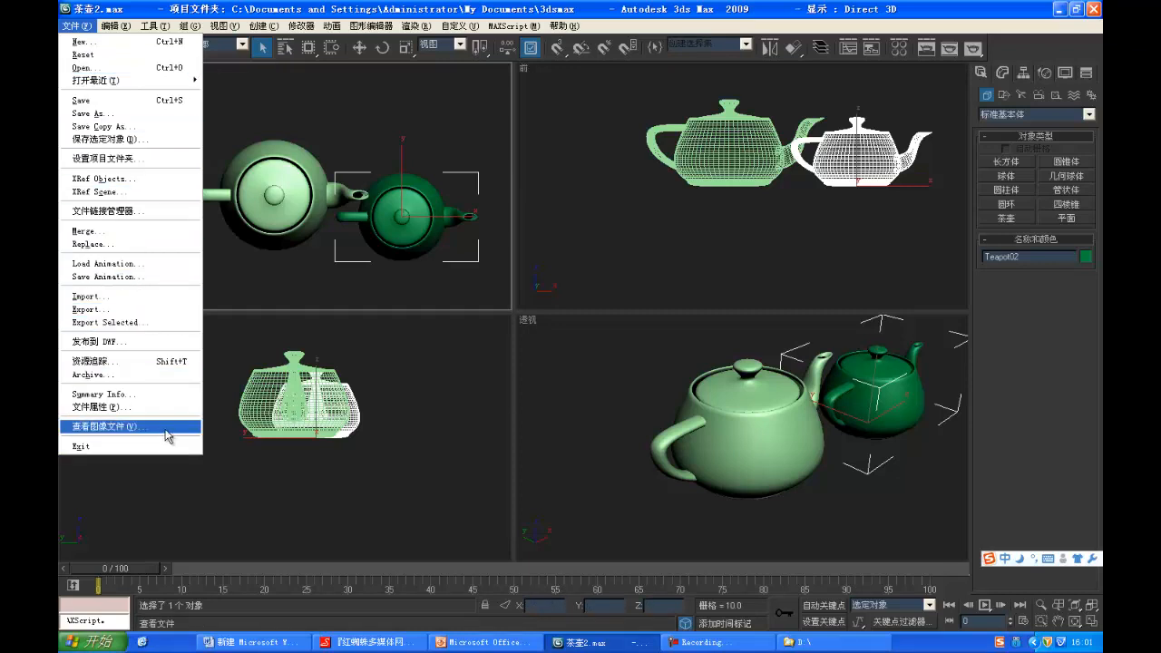
pyautogui.click(399, 394)
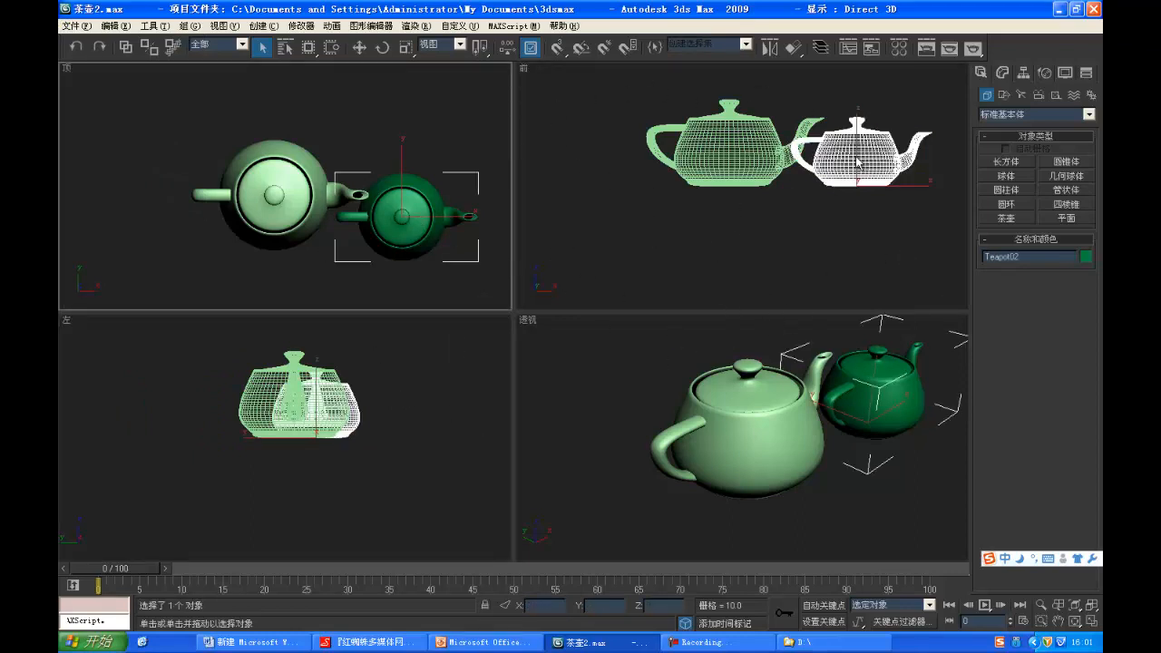
# Step: View the image DSC03877 from the desktop folder 1节\电脑桌 and shrink its window to uncover the Top viewport
pyautogui.click(72, 25)
pyautogui.click(130, 425)
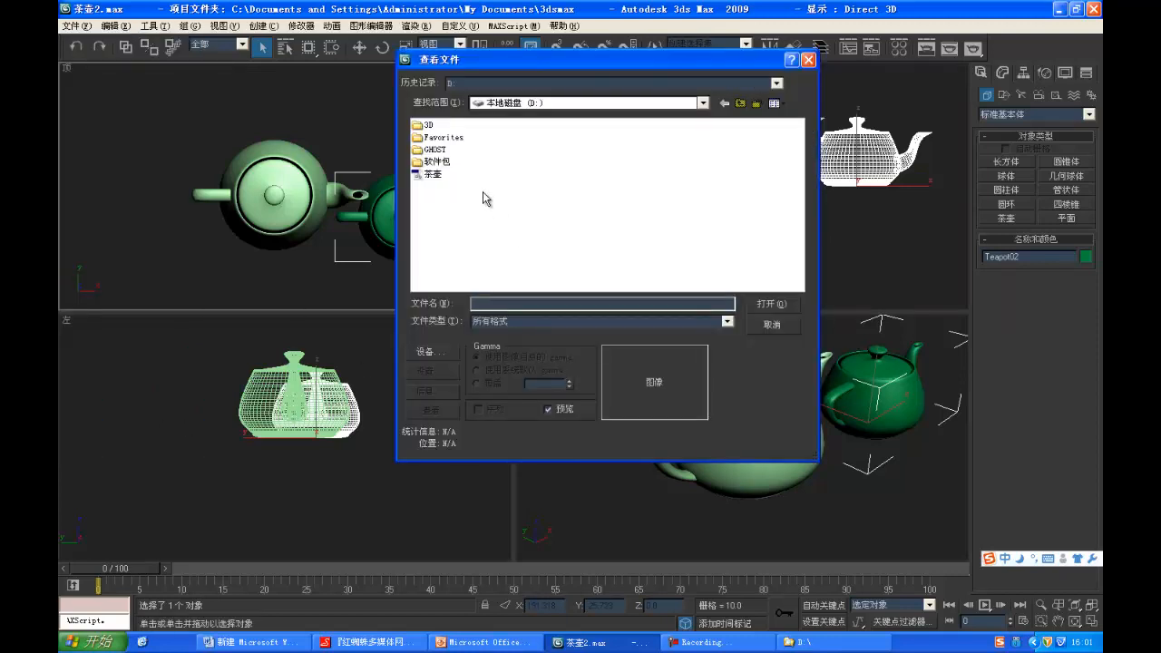
pyautogui.click(530, 103)
pyautogui.click(512, 115)
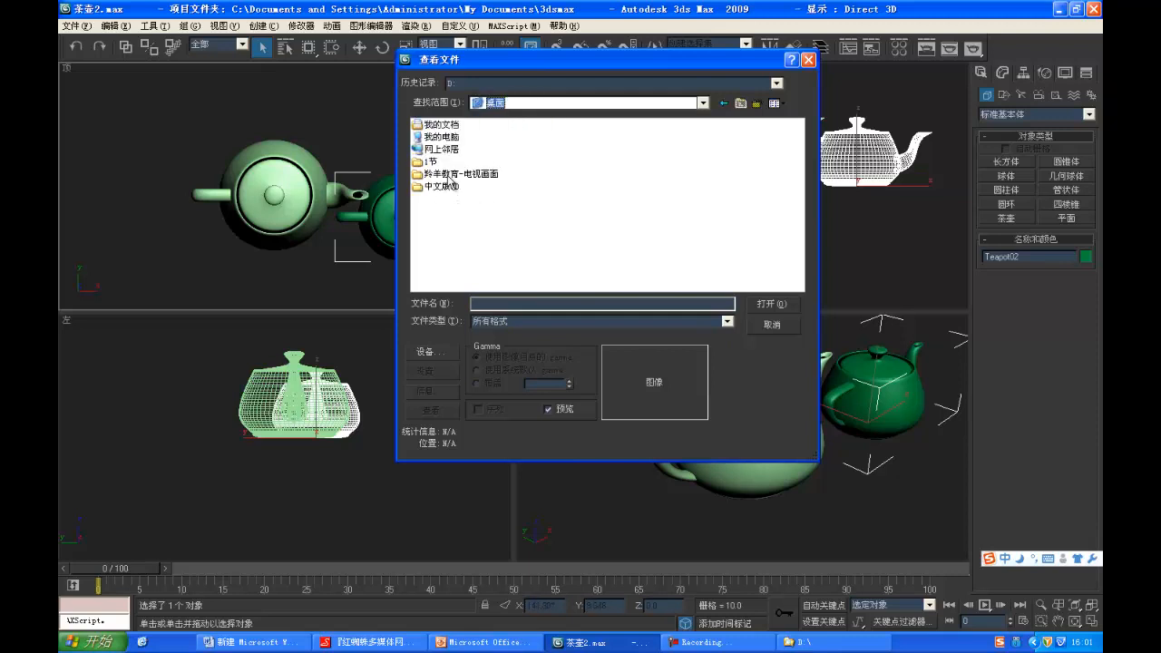
pyautogui.doubleClick(430, 161)
pyautogui.click(439, 138)
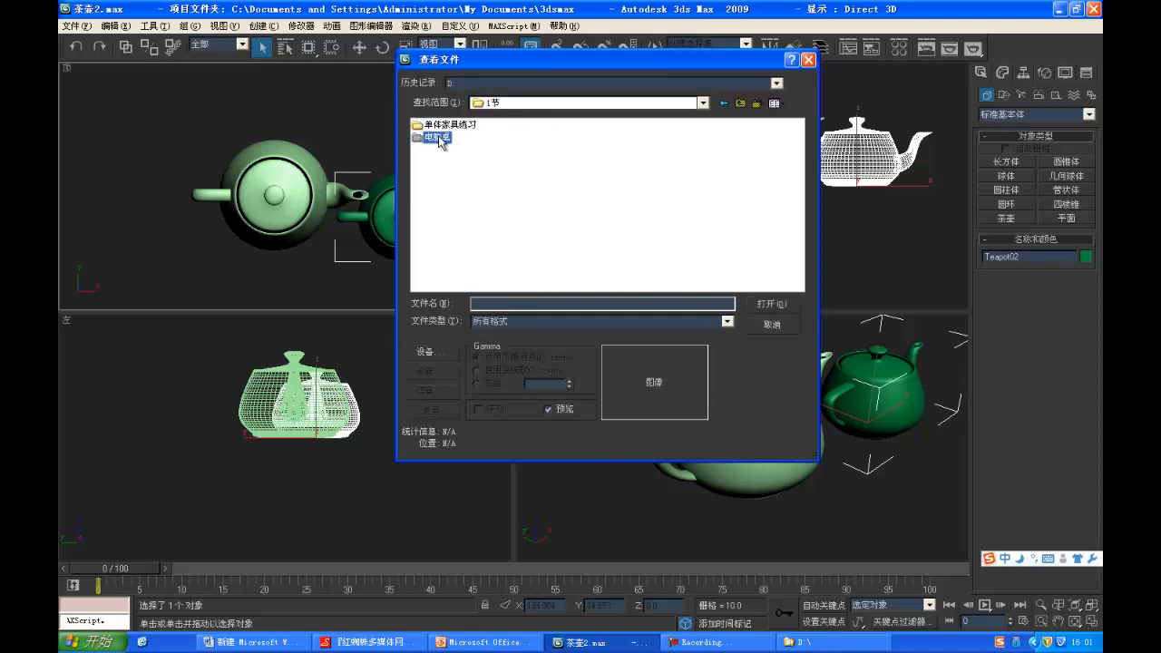
pyautogui.doubleClick(439, 138)
pyautogui.click(442, 125)
pyautogui.click(442, 137)
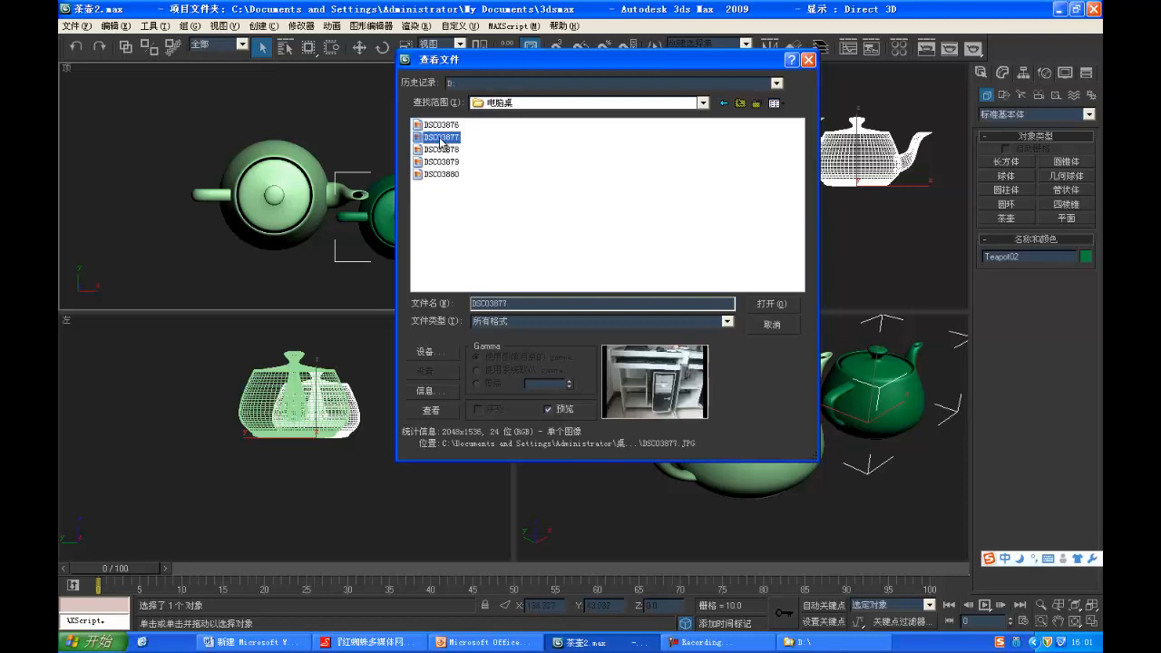
pyautogui.click(770, 305)
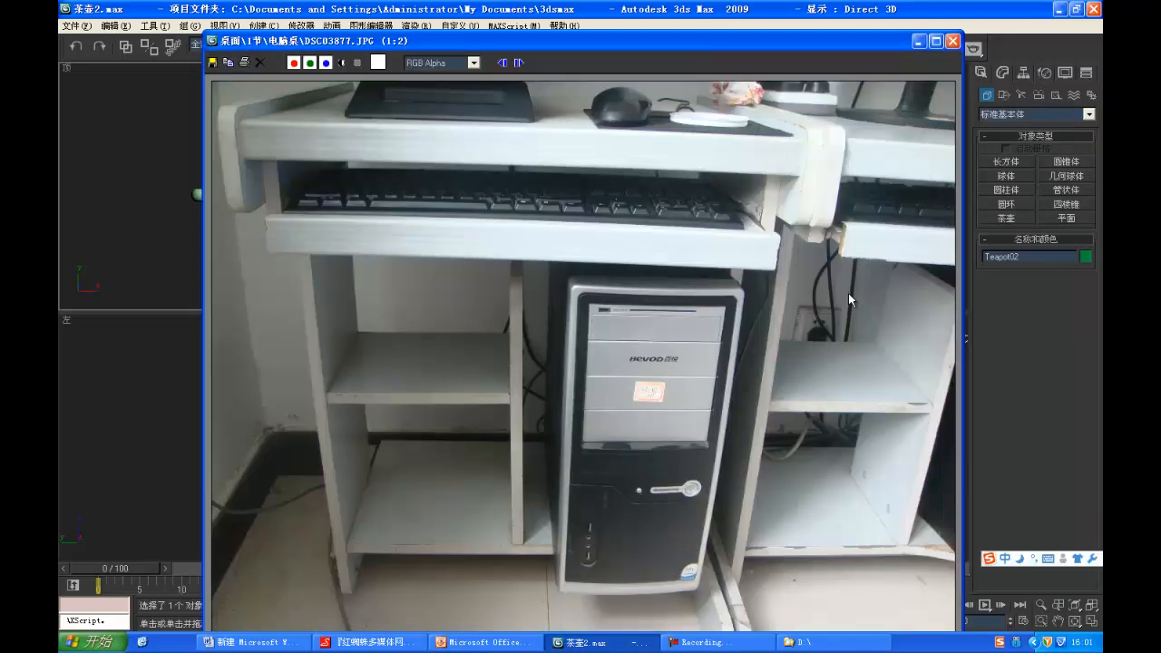
pyautogui.moveTo(273, 45); pyautogui.dragTo(478, 45)
pyautogui.click(394, 153)
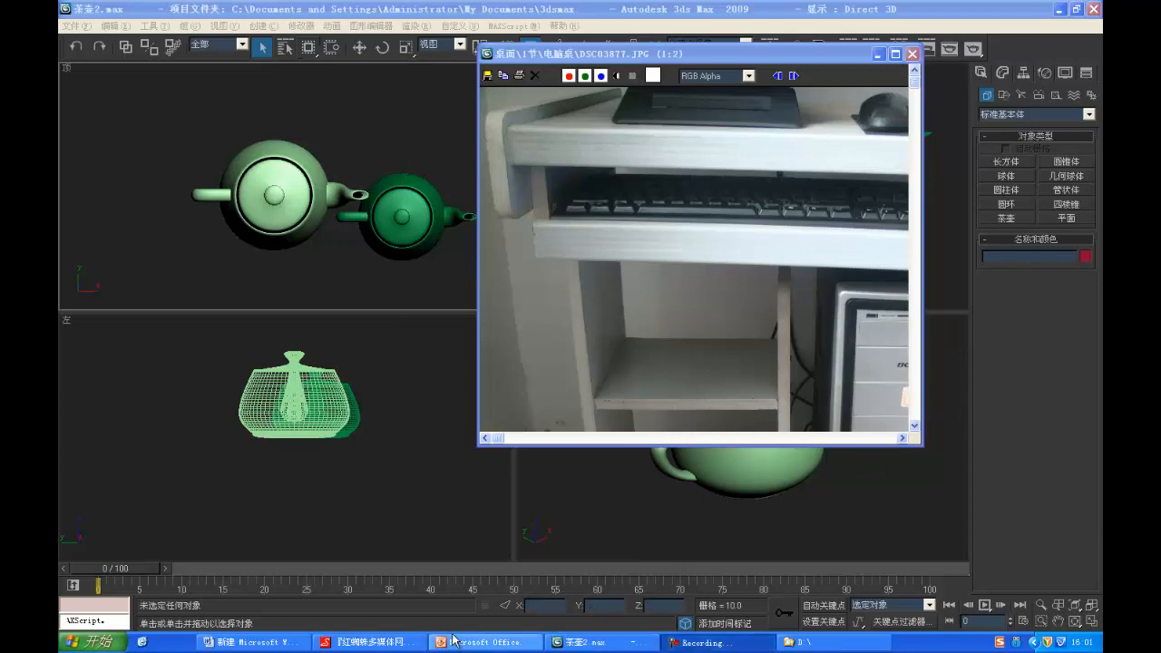
# Step: Switch to PowerPoint to look at the 第1节 [基本操作-1] outline slide, and return to 3ds Max
pyautogui.click(373, 642)
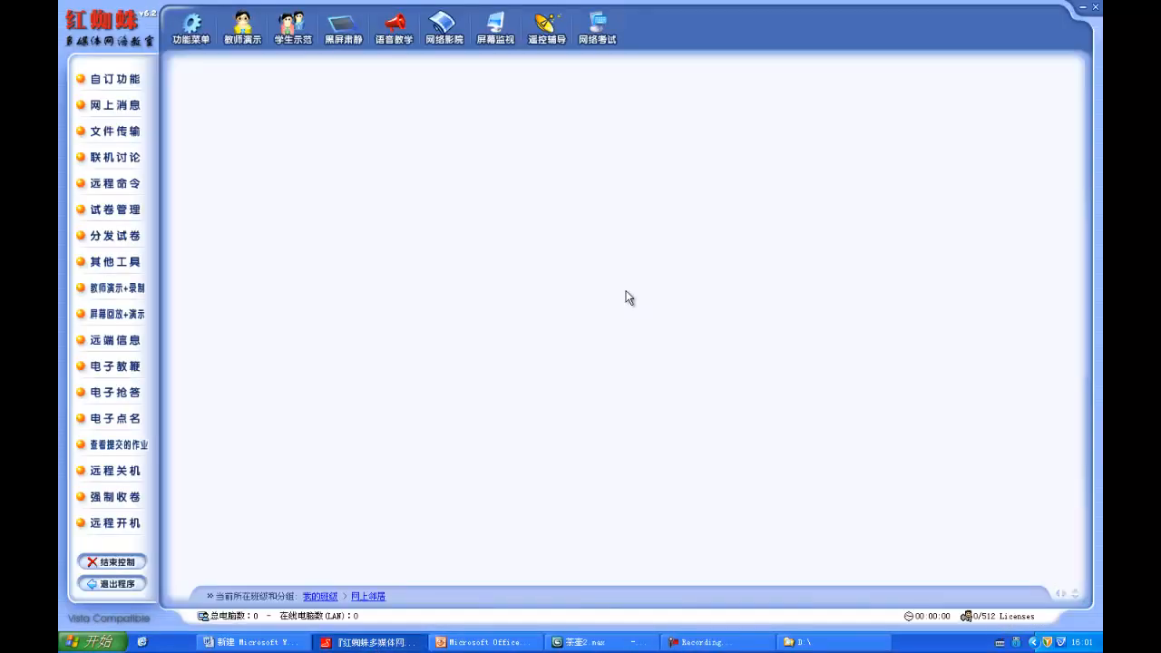
pyautogui.click(490, 642)
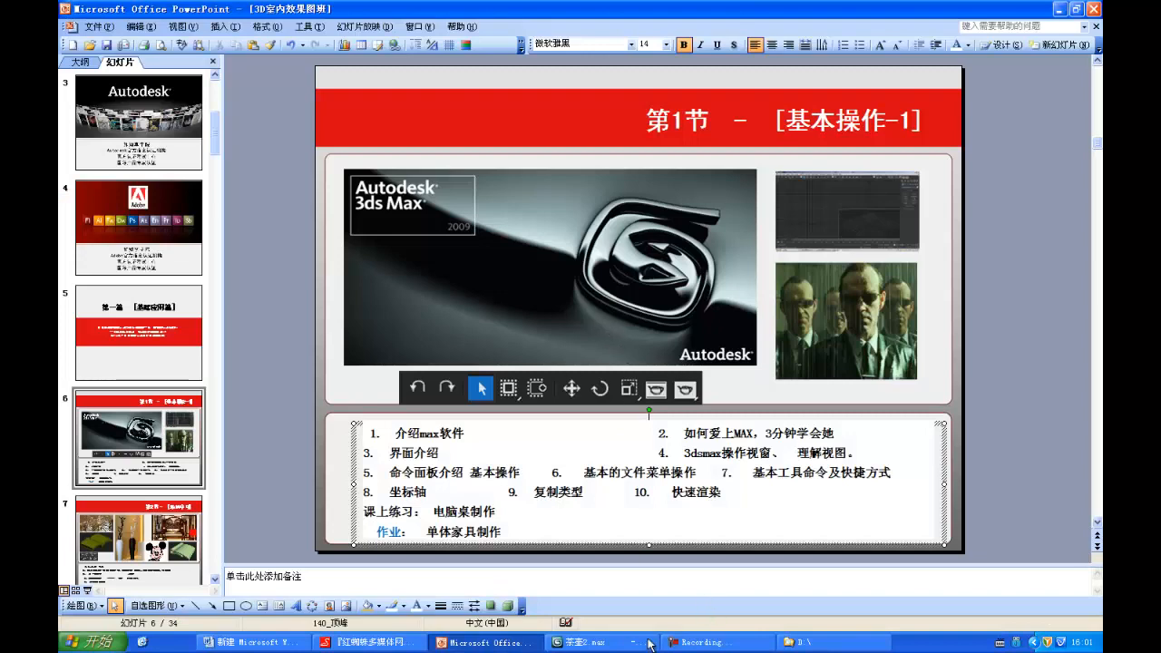
pyautogui.click(585, 642)
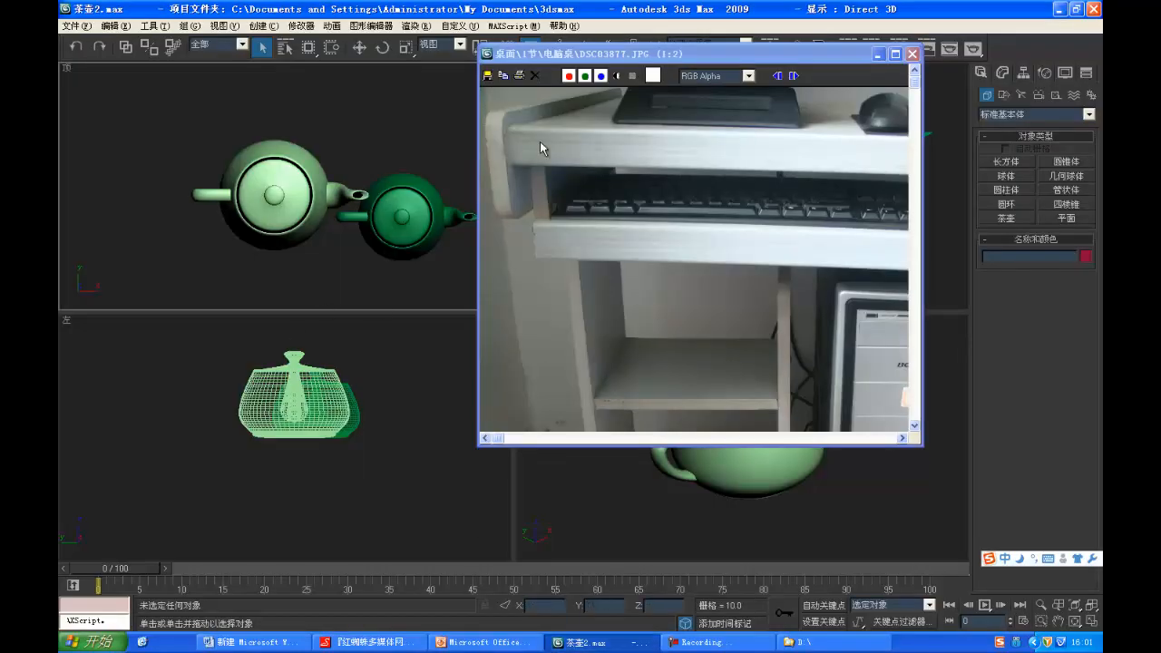
# Step: Zoom the desk photo out to 1:4, move its window over the Top viewport and close it
pyautogui.moveTo(687, 54)
pyautogui.mouseDown()
pyautogui.moveTo(690, 115)
pyautogui.moveTo(692, 64)
pyautogui.mouseUp()
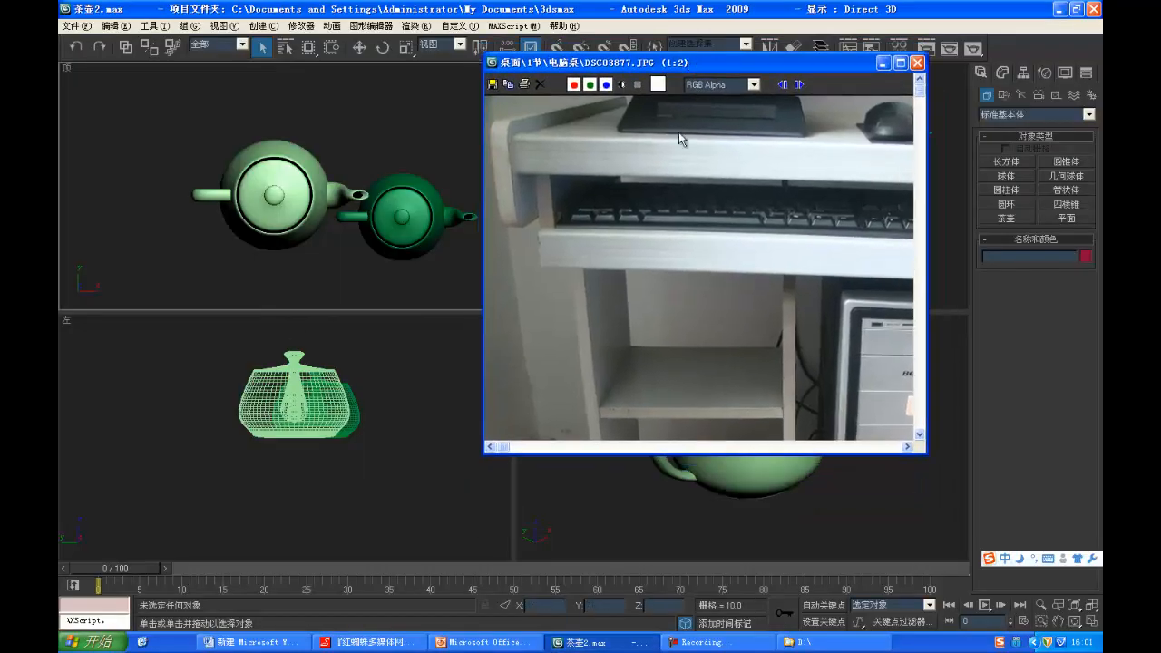
pyautogui.scroll(-1, 743, 264)
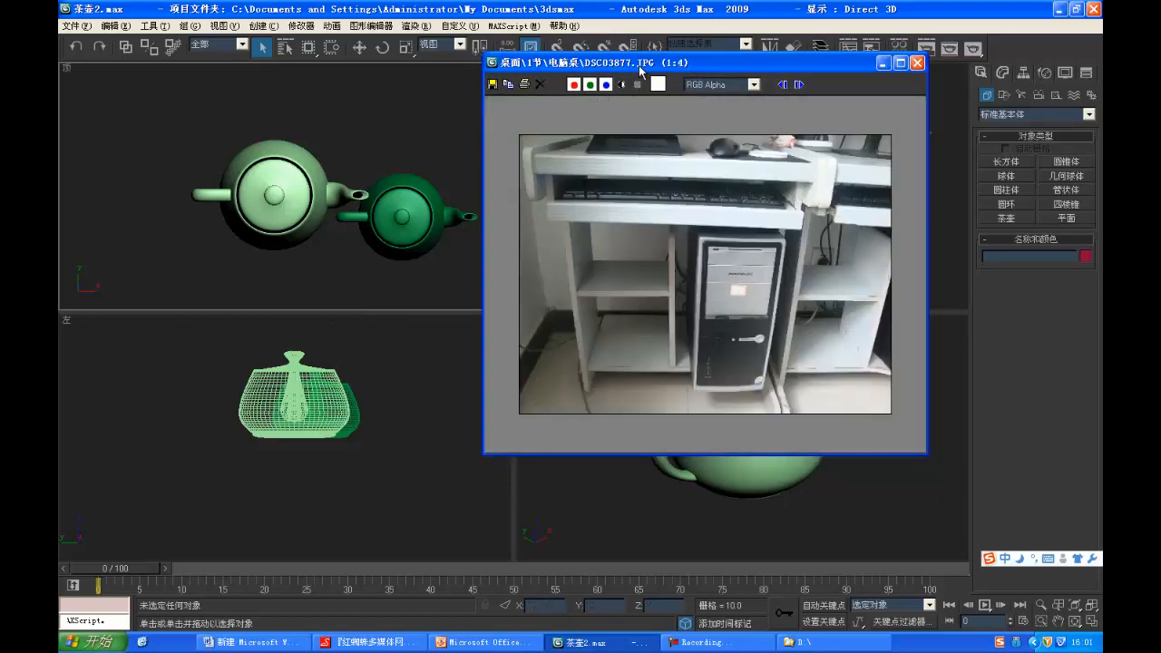
pyautogui.moveTo(638, 65); pyautogui.dragTo(221, 138)
pyautogui.click(504, 141)
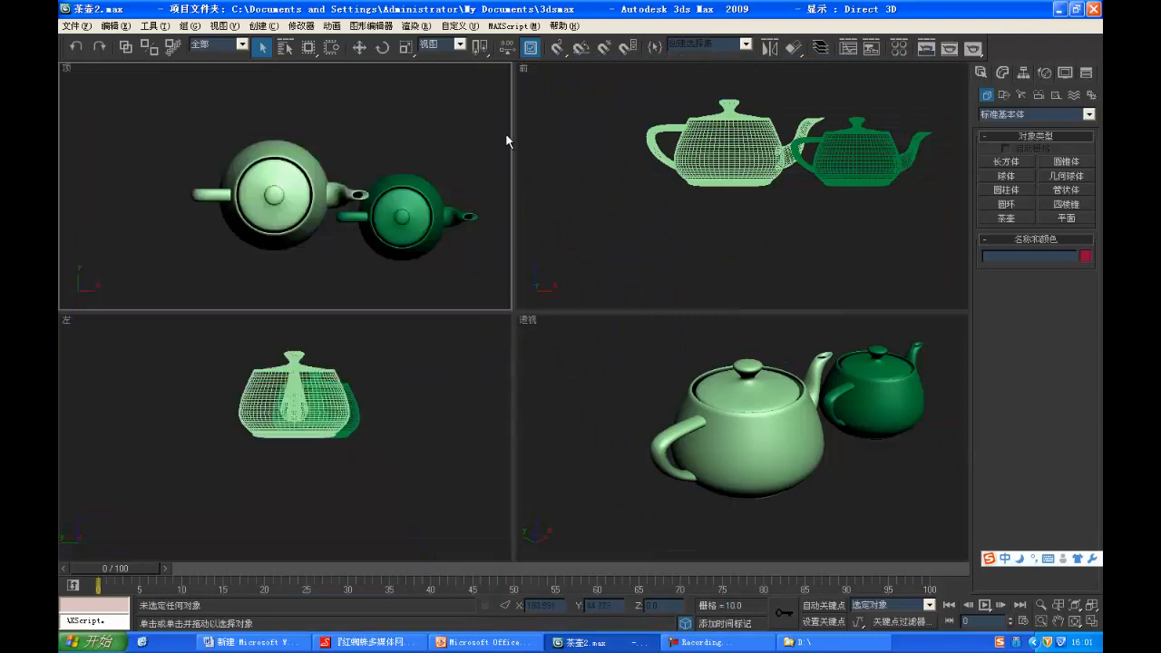
# Step: View the image DSC03878 from the 电脑桌 folder in a reduced window and close it
pyautogui.click(74, 25)
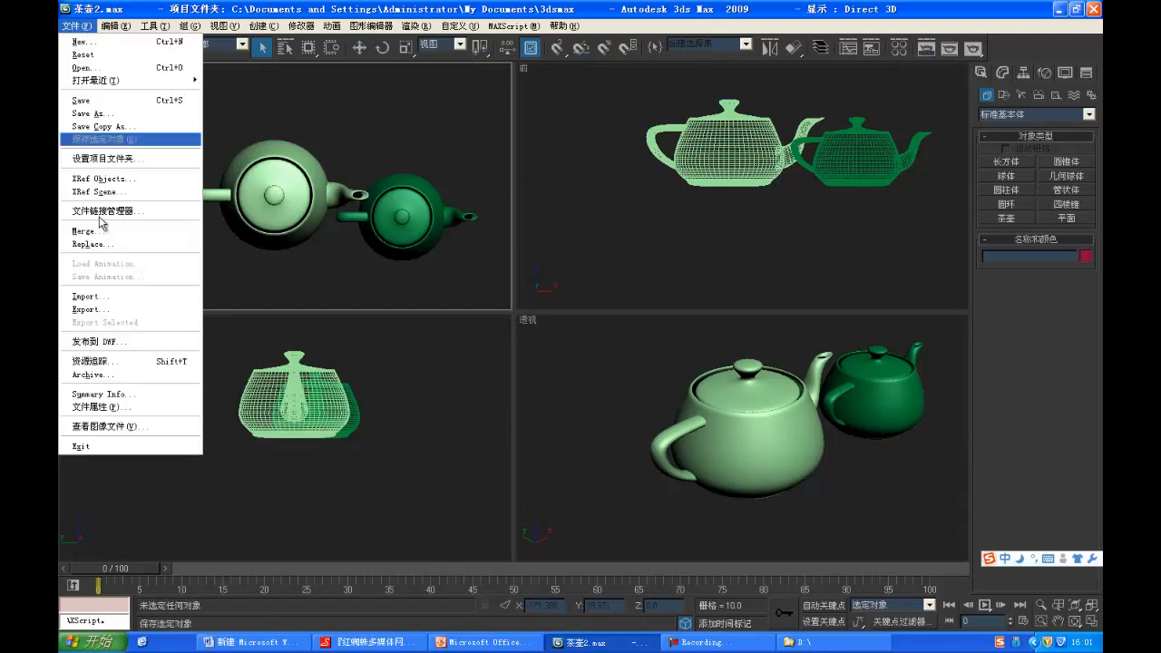
pyautogui.click(109, 427)
pyautogui.click(441, 149)
pyautogui.click(772, 304)
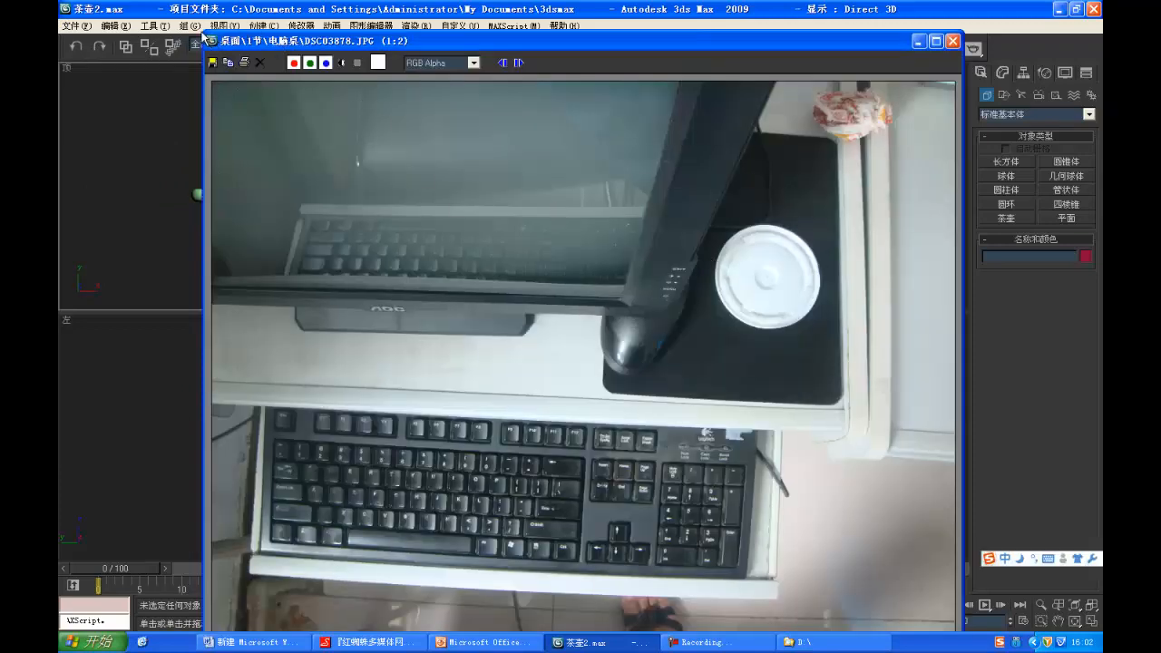
pyautogui.moveTo(204, 35); pyautogui.dragTo(628, 56)
pyautogui.click(844, 60)
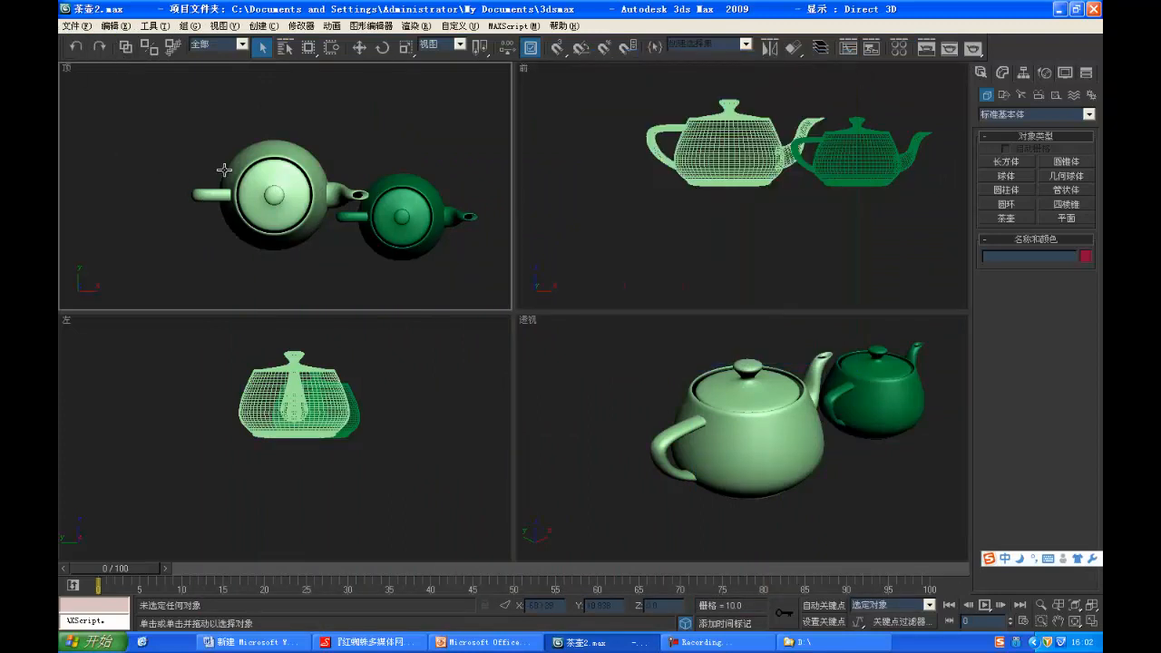
pyautogui.click(407, 208)
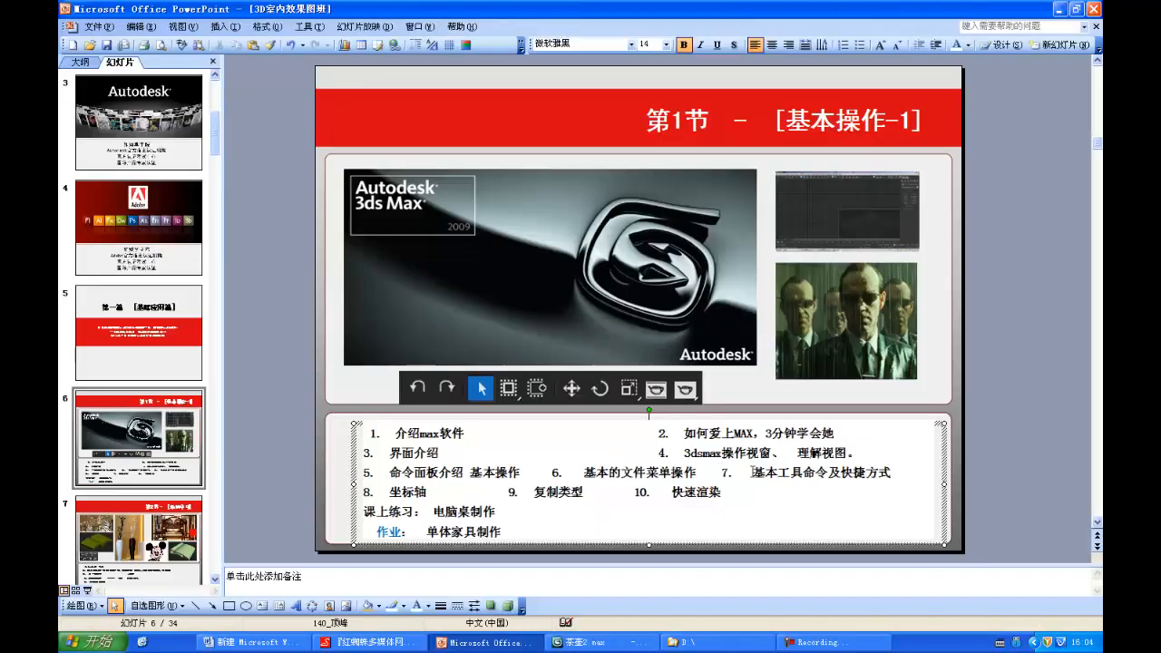
# Step: Point out topic 7 and frame the slide's toolbar picture with a temporary red annotation rectangle, returning to 3ds Max
pyautogui.moveTo(752, 471); pyautogui.dragTo(886, 469)
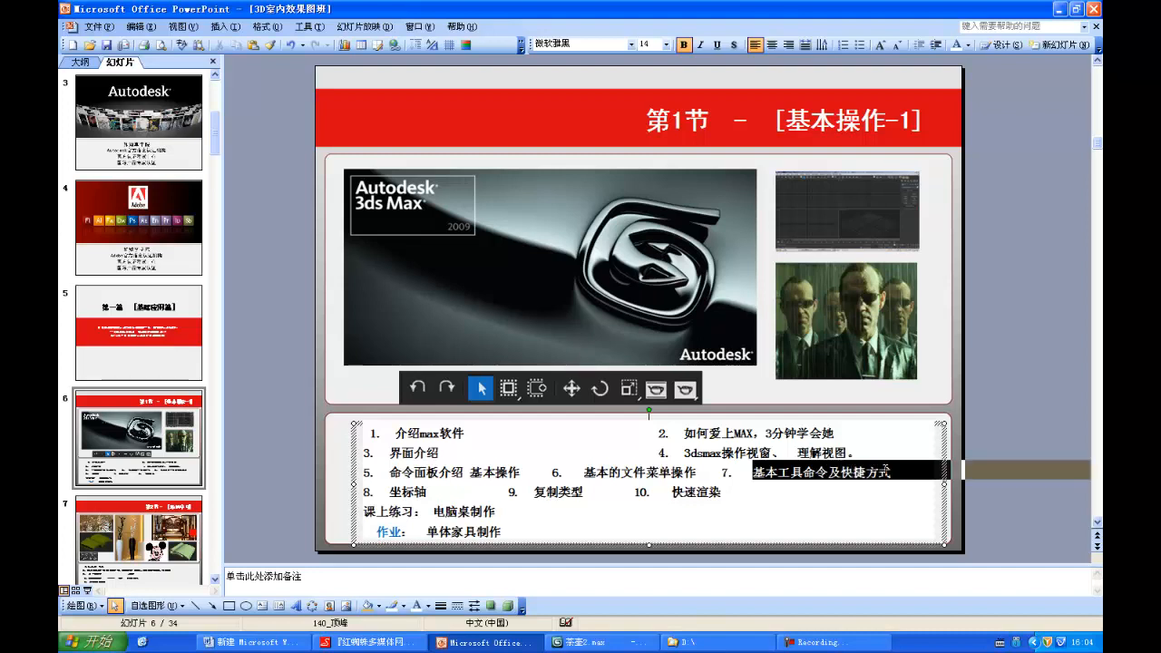
pyautogui.click(884, 502)
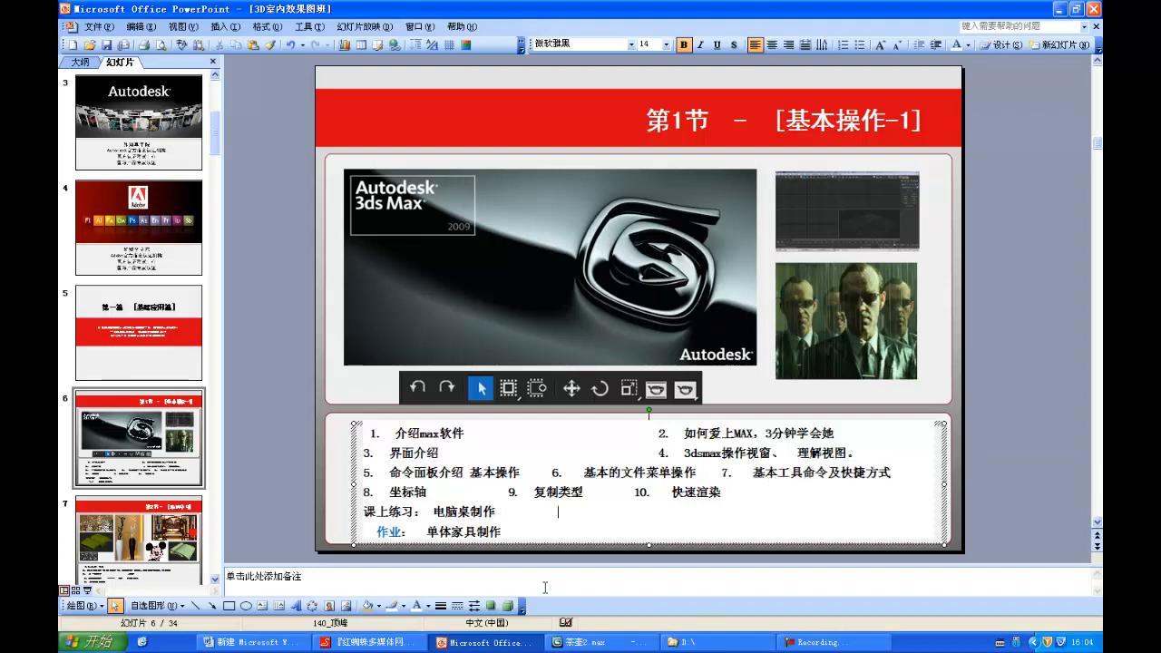
pyautogui.click(384, 642)
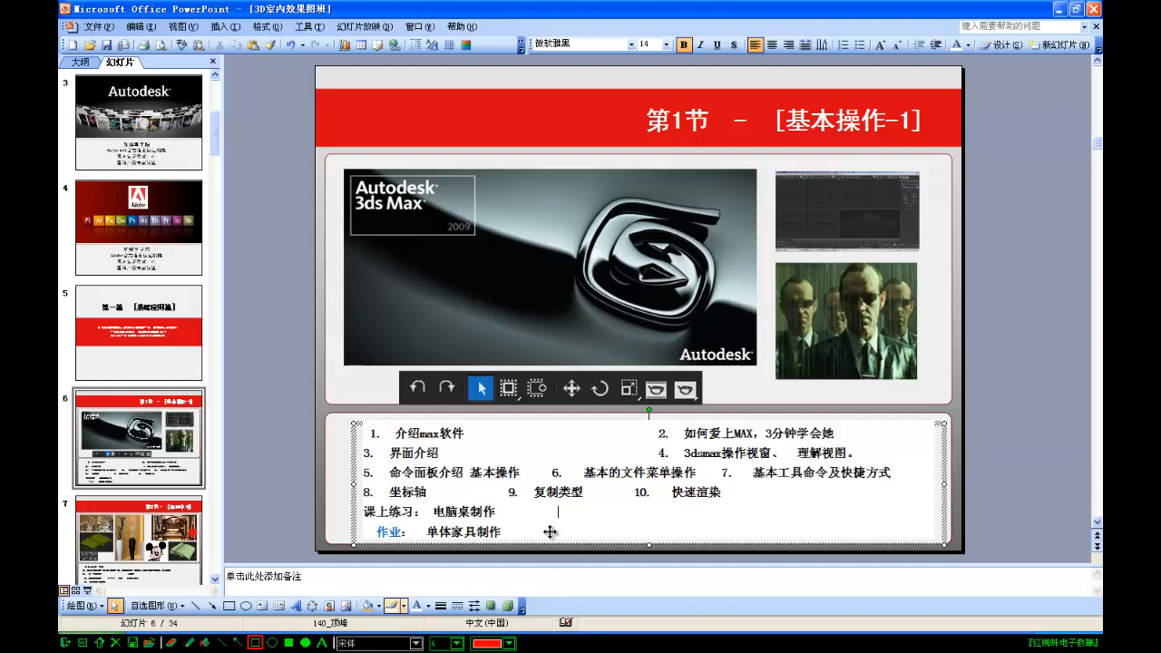
pyautogui.moveTo(400, 364)
pyautogui.mouseDown()
pyautogui.moveTo(598, 401)
pyautogui.moveTo(707, 401)
pyautogui.mouseUp()
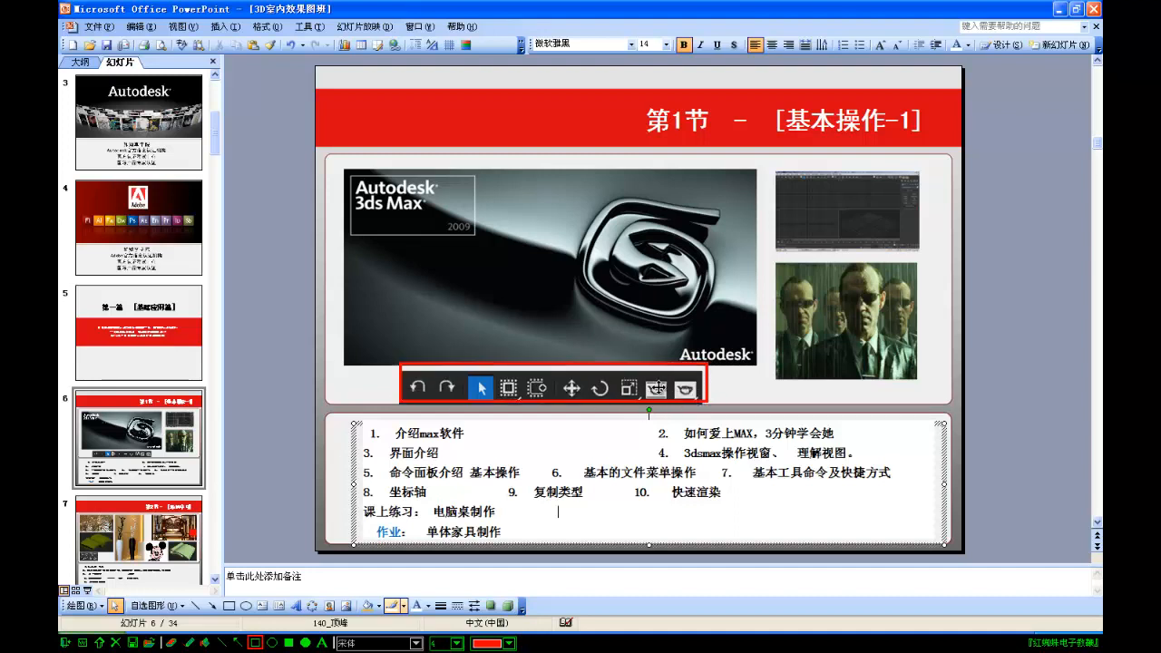
pyautogui.press('Escape')
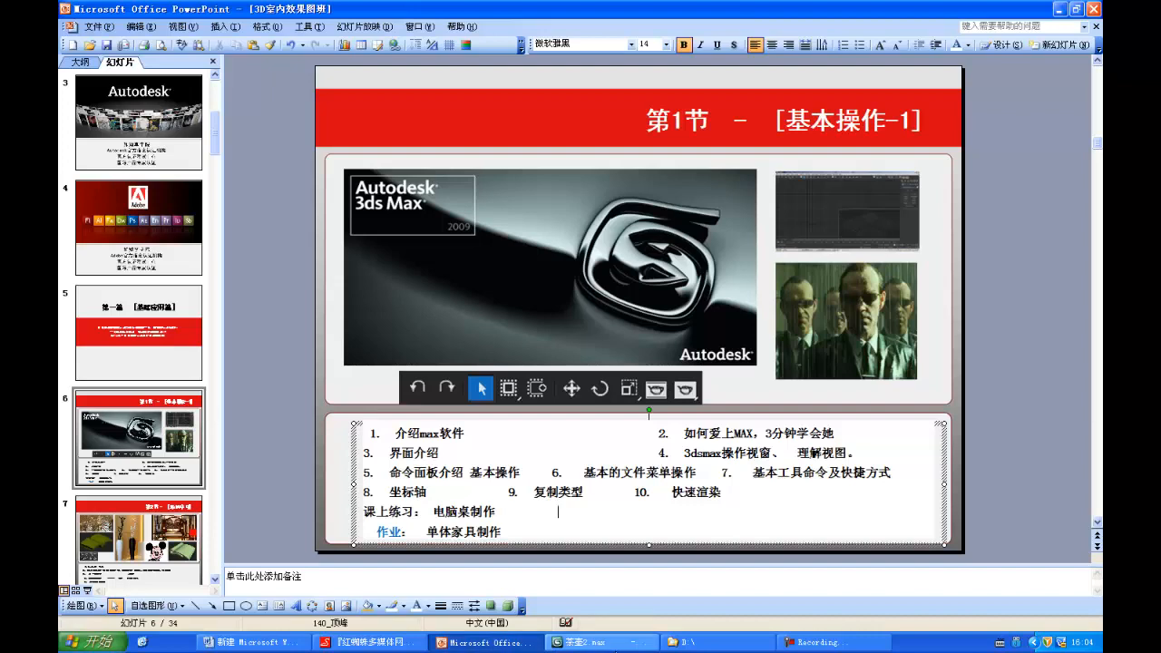
pyautogui.click(590, 642)
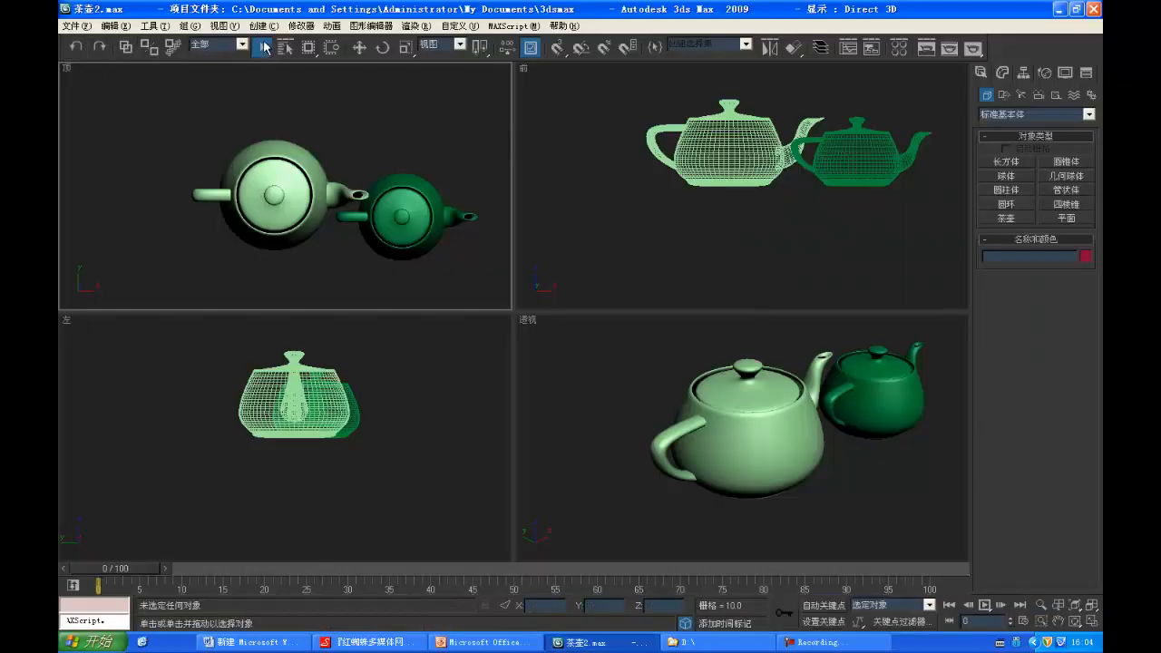
# Step: Frame the main toolbar's undo and redo tools with a temporary red annotation rectangle
pyautogui.press('F9')
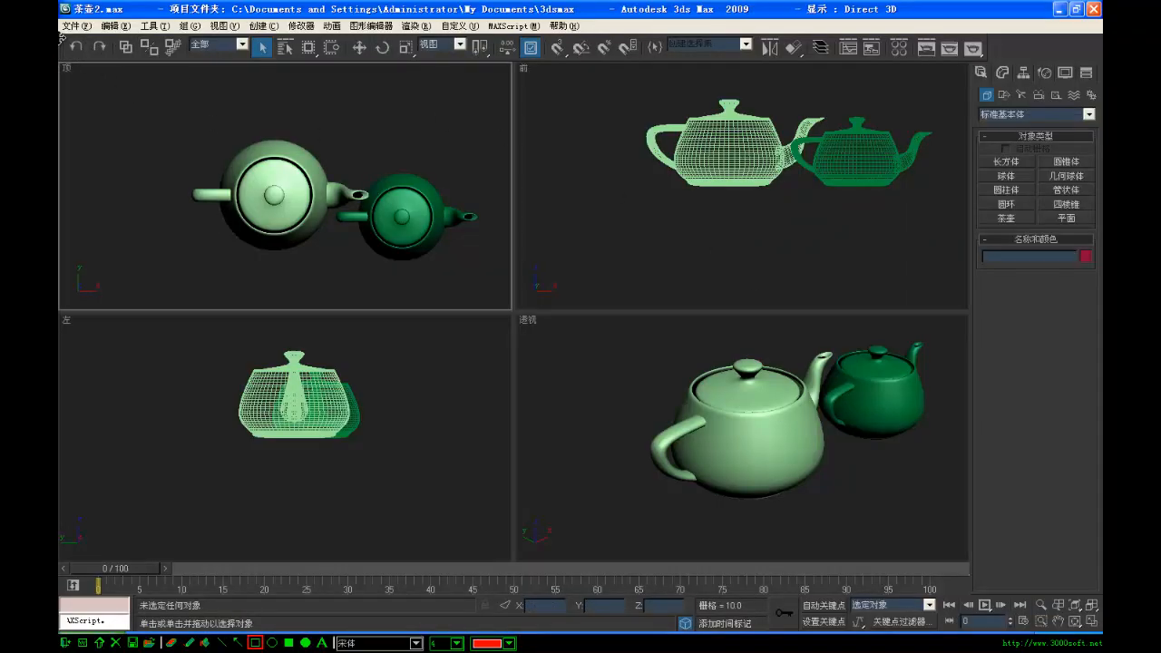
pyautogui.moveTo(61, 36)
pyautogui.mouseDown()
pyautogui.moveTo(127, 67)
pyautogui.moveTo(118, 62)
pyautogui.mouseUp()
pyautogui.press('F9')
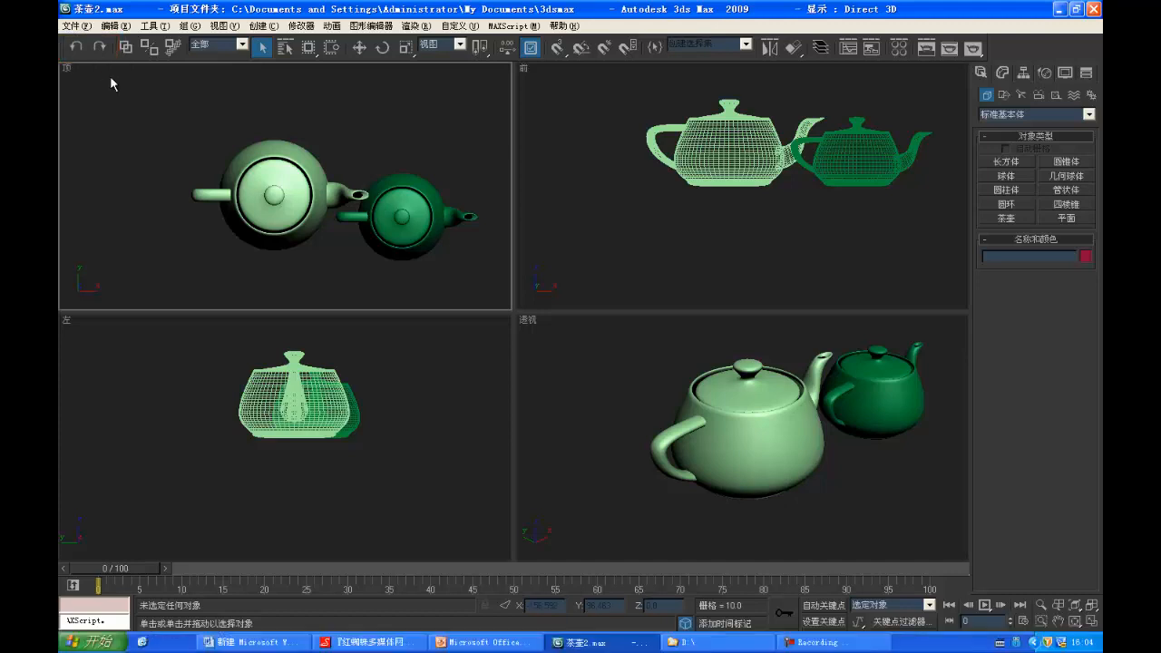
# Step: Switch to Word, clear all the text from the document and return to its beginning
pyautogui.click(254, 642)
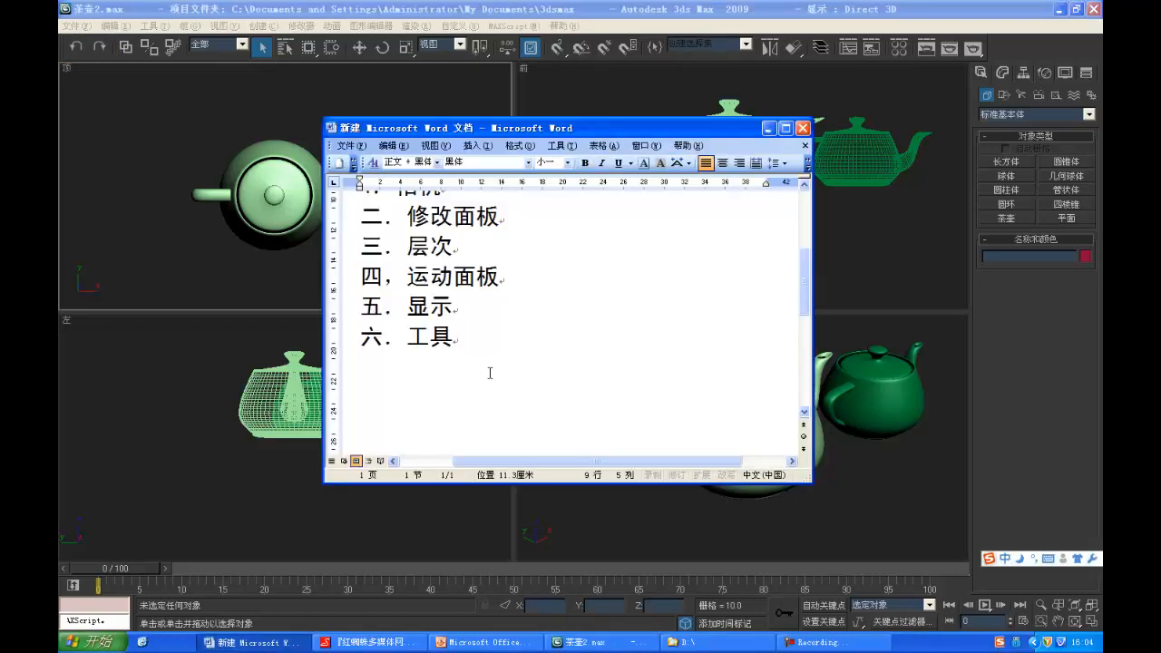
pyautogui.moveTo(468, 347); pyautogui.dragTo(401, 195)
pyautogui.hotkey('ctrl', 'a')
pyautogui.press('Delete')
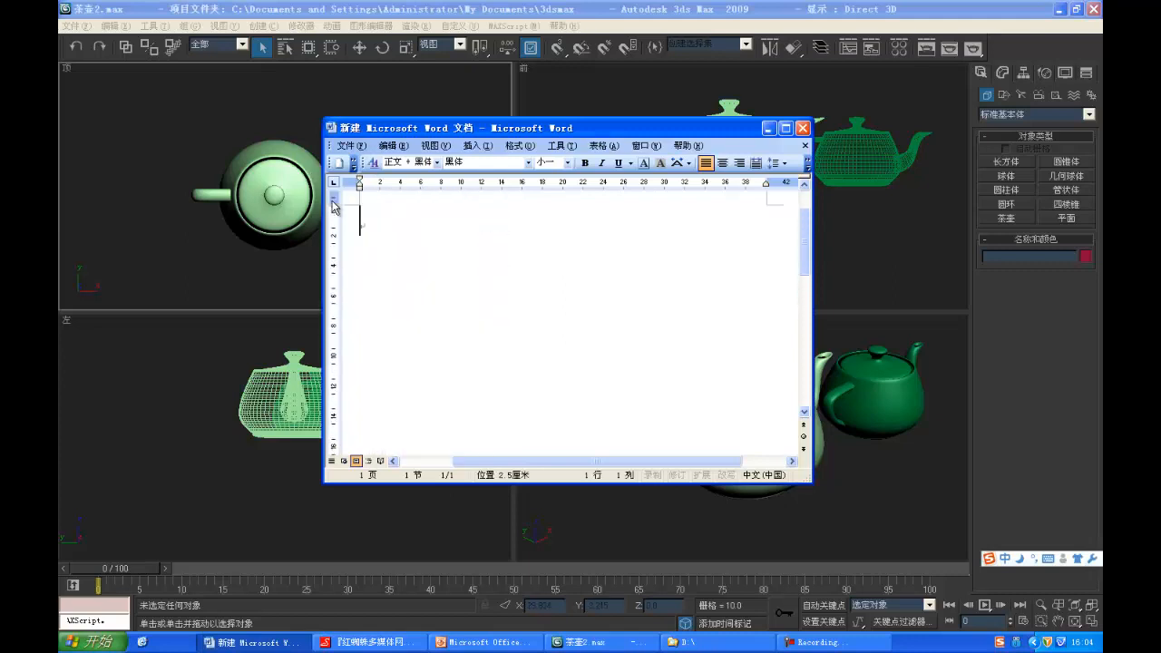
pyautogui.scroll(2, 395, 247)
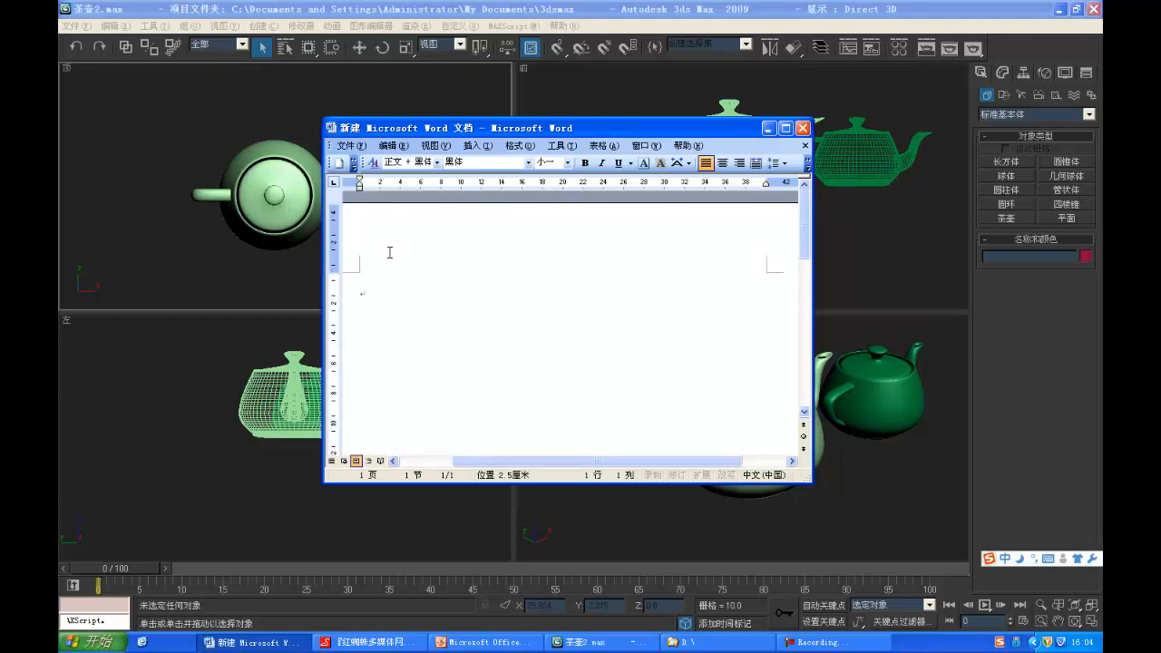
# Step: Write the line "撤销---ctrl+z" at the start of the document
pyautogui.write('shexiao')
pyautogui.press('space')
pyautogui.press('BackSpace')
pyautogui.press('BackSpace')
pyautogui.write('chexiao')
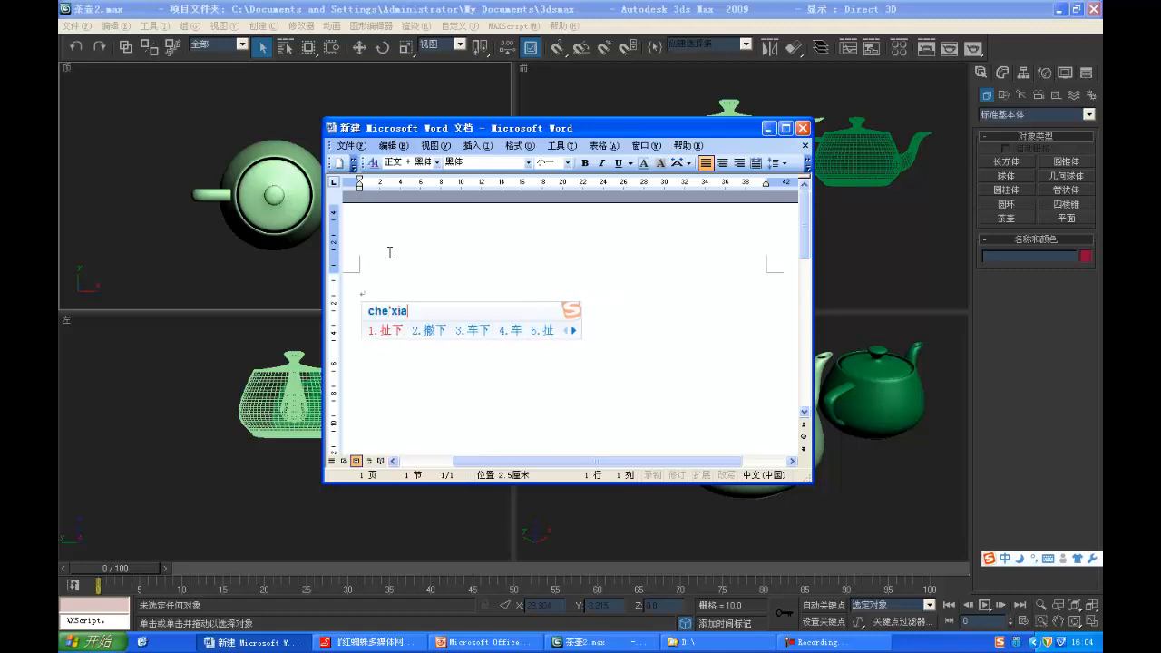
pyautogui.press('space')
pyautogui.write('---')
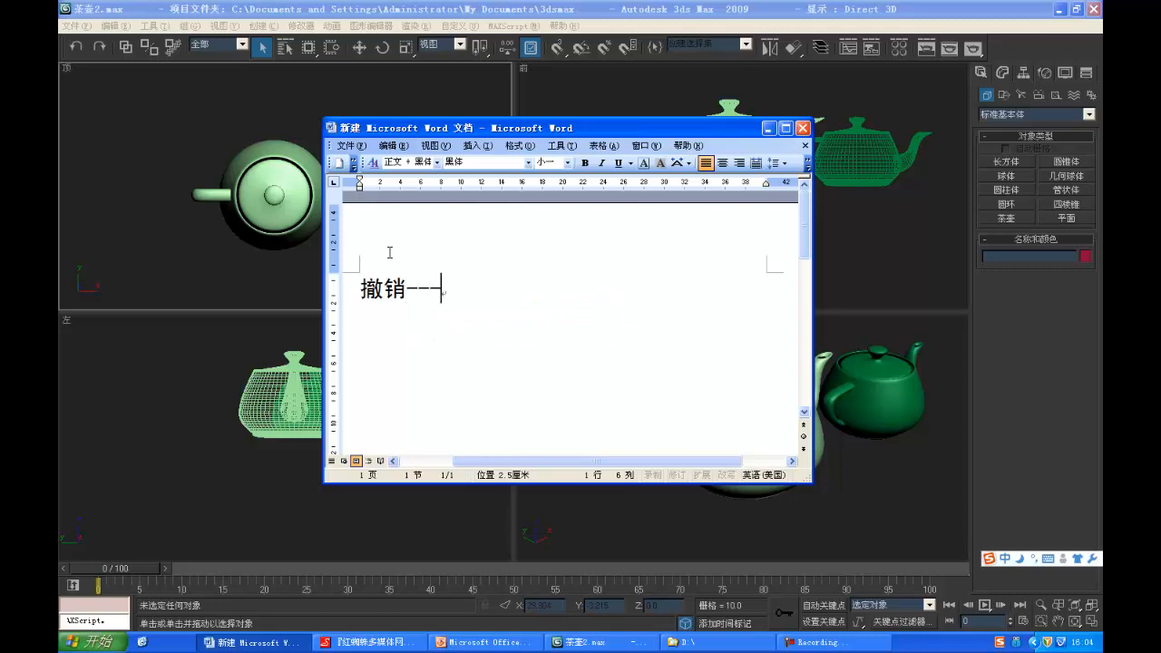
pyautogui.write('ct')
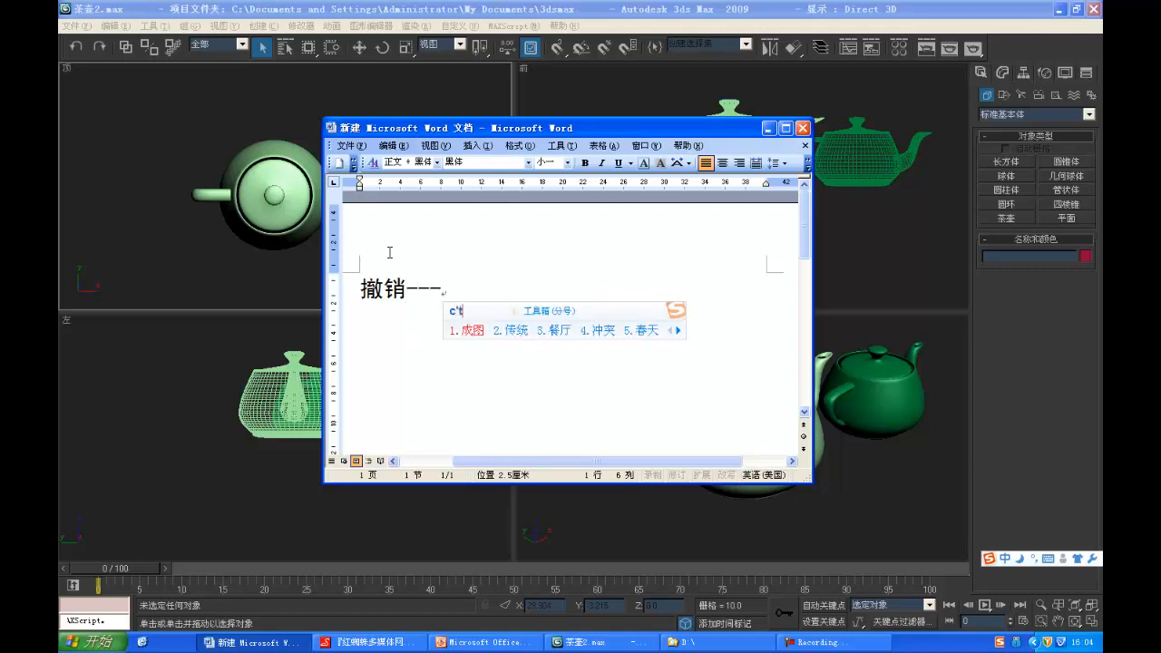
pyautogui.write('rl')
pyautogui.press('shift')
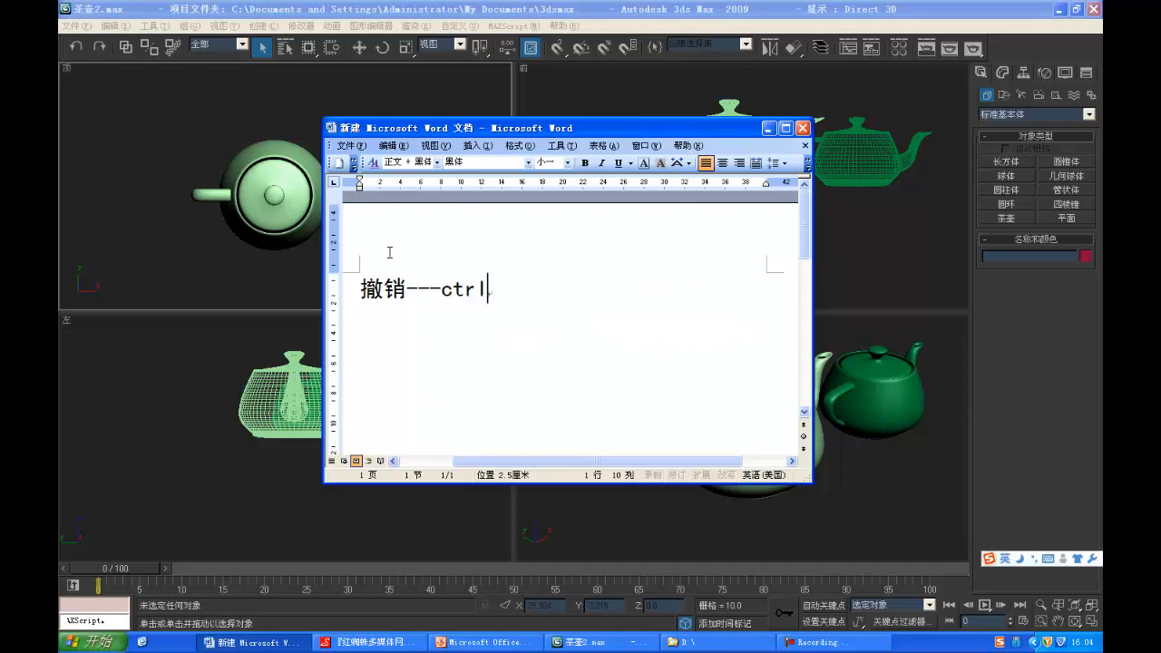
pyautogui.write('+z')
# Step: Add a second line reading "返回-- ctrl+y", reusing the shortcut text from the first line
pyautogui.press('shift')
pyautogui.write('fanhui')
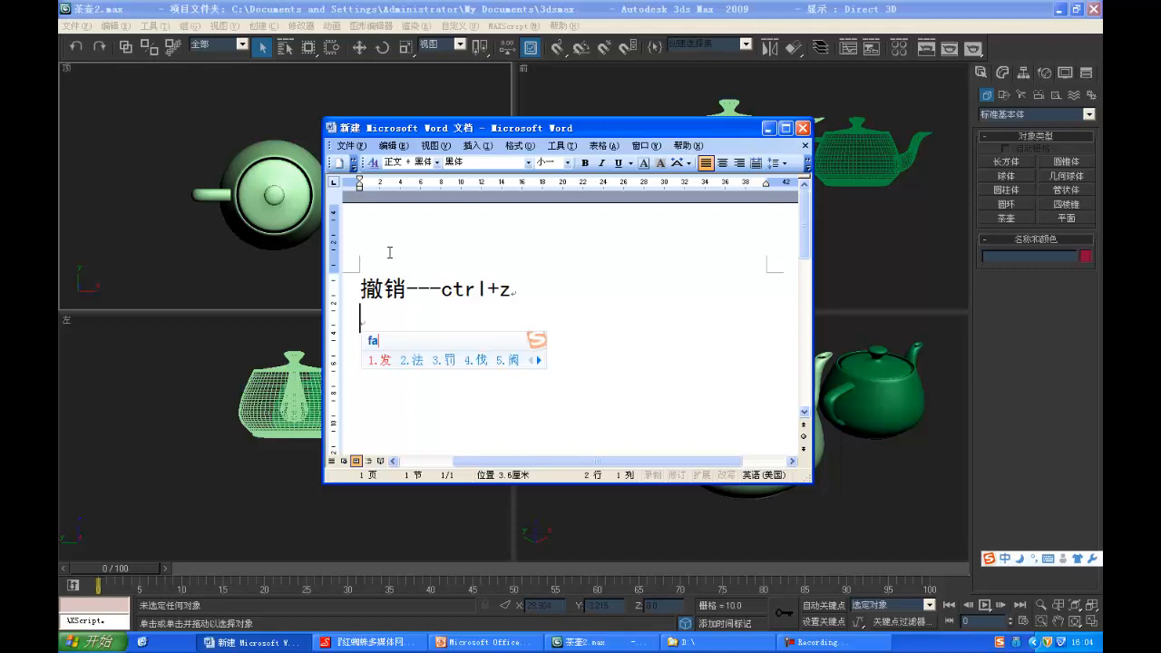
pyautogui.press('space')
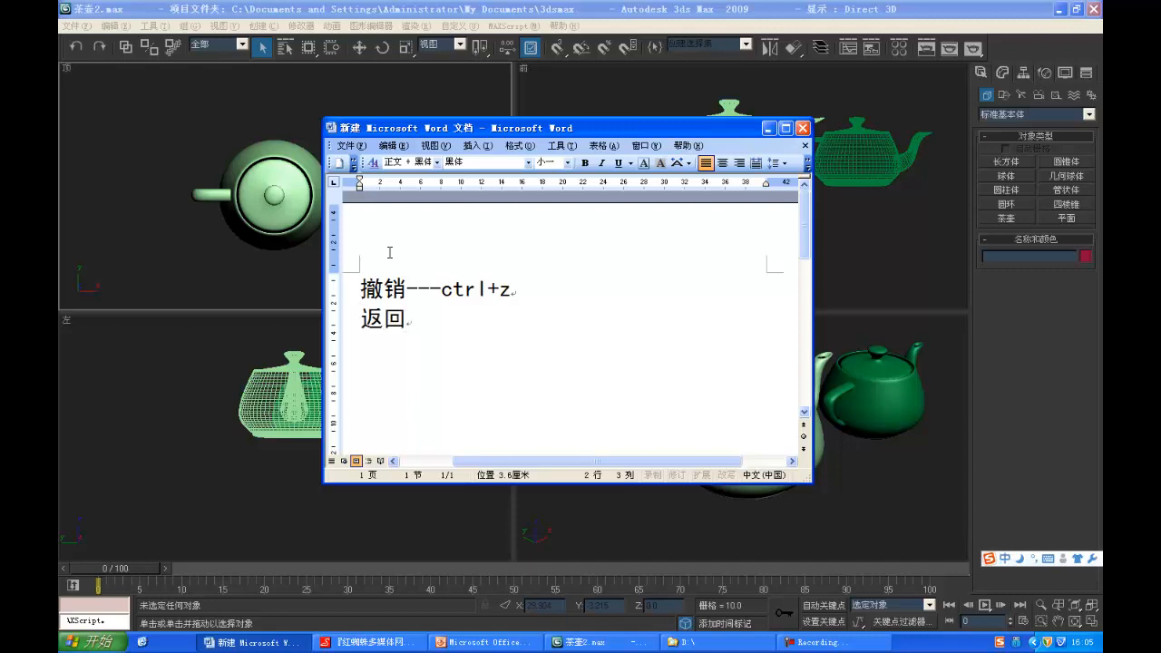
pyautogui.press('shift')
pyautogui.write('--')
pyautogui.moveTo(441, 288); pyautogui.dragTo(522, 320)
pyautogui.hotkey('ctrl', 'c')
pyautogui.click(475, 329)
pyautogui.hotkey('ctrl', 'v')
pyautogui.write('y')
pyautogui.press('shift')
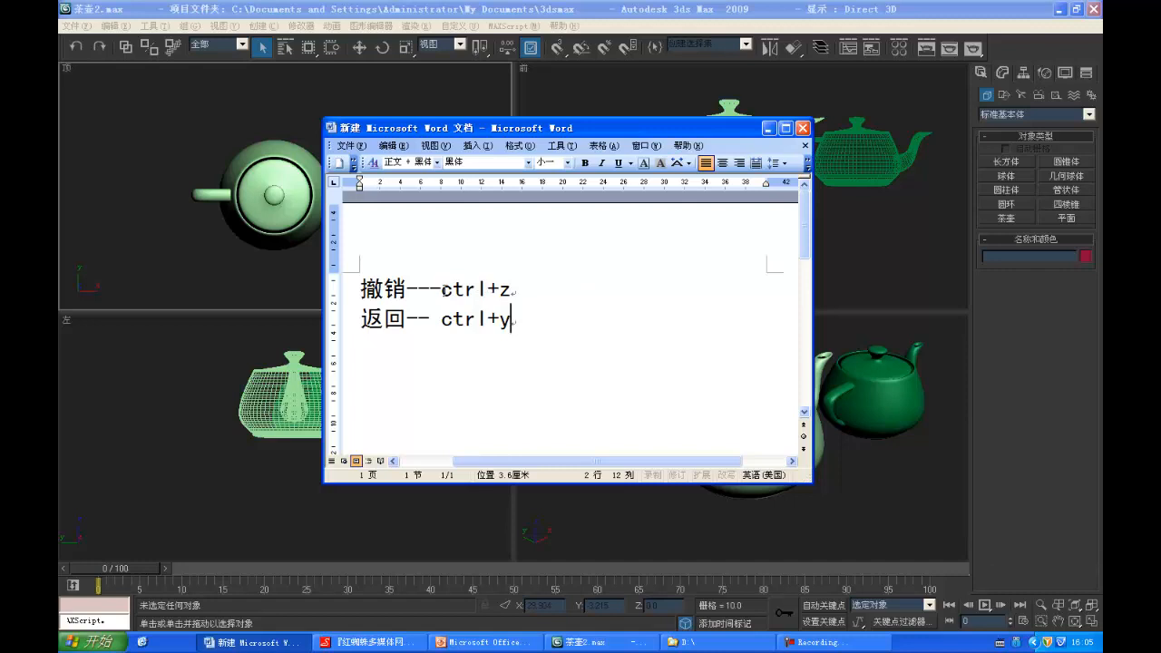
# Step: Highlight the ctrl+z shortcut in the note briefly, and minimize Word to return to 3ds Max
pyautogui.moveTo(444, 290); pyautogui.dragTo(547, 303)
pyautogui.click(544, 299)
pyautogui.click(769, 128)
# Step: Create a small teapot with a radius of about 24 just below the dark green teapot in the Top viewport
pyautogui.click(393, 215)
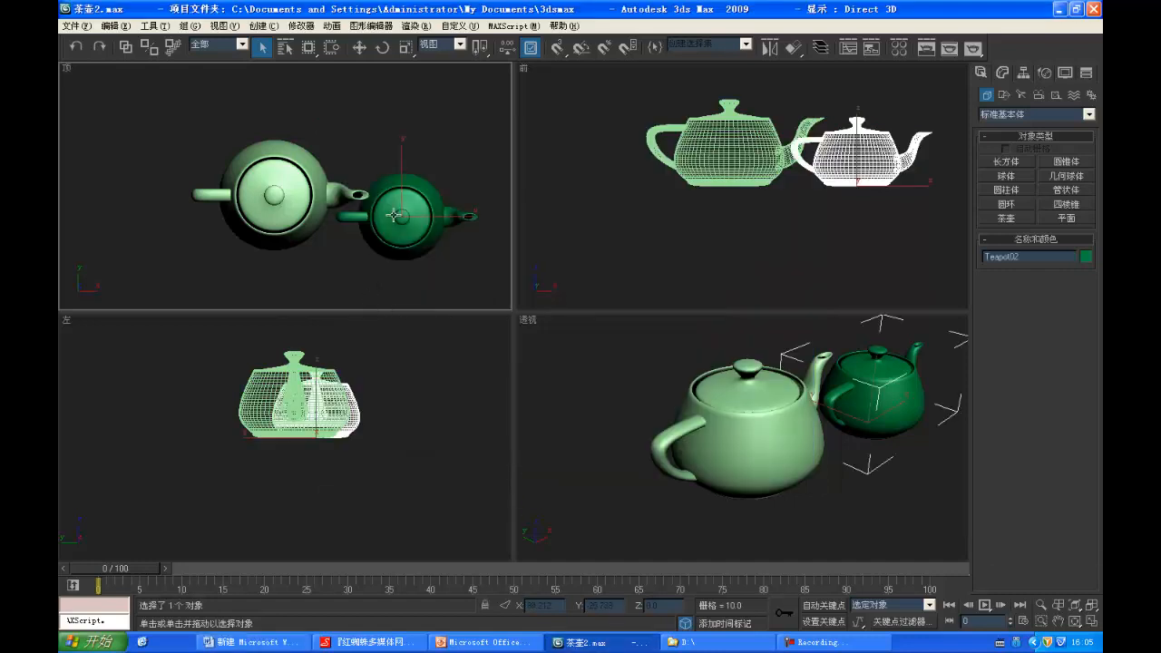
pyautogui.moveTo(392, 215); pyautogui.dragTo(373, 176, button='middle')
pyautogui.press('w')
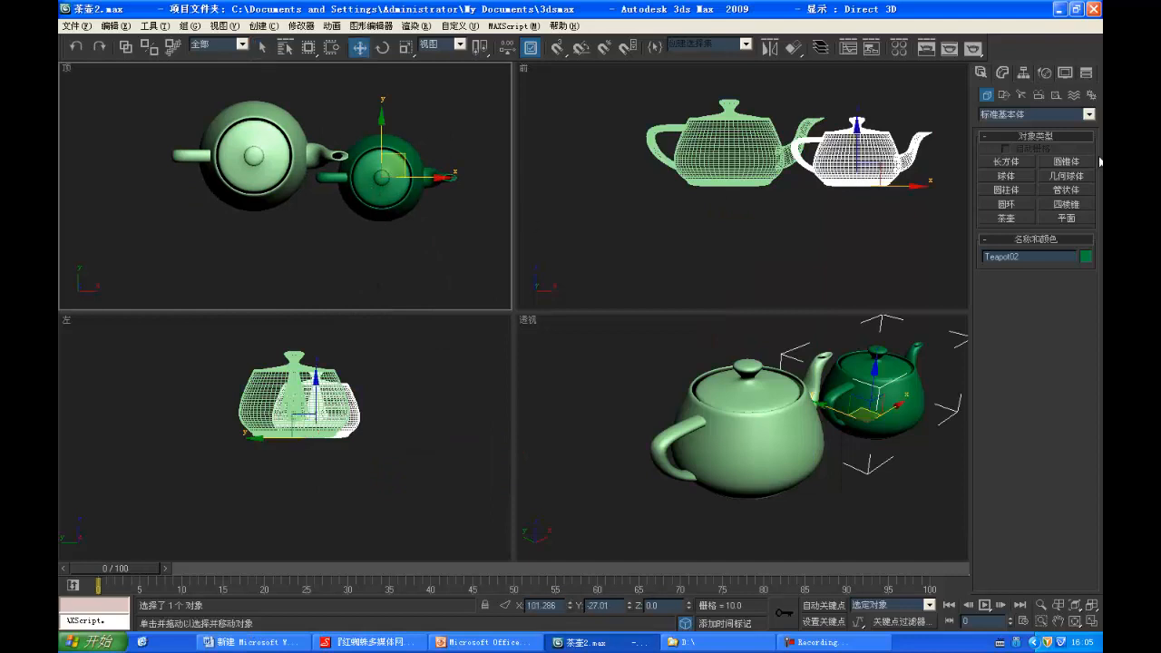
pyautogui.click(1006, 218)
pyautogui.moveTo(358, 240); pyautogui.dragTo(389, 264)
pyautogui.rightClick(386, 272)
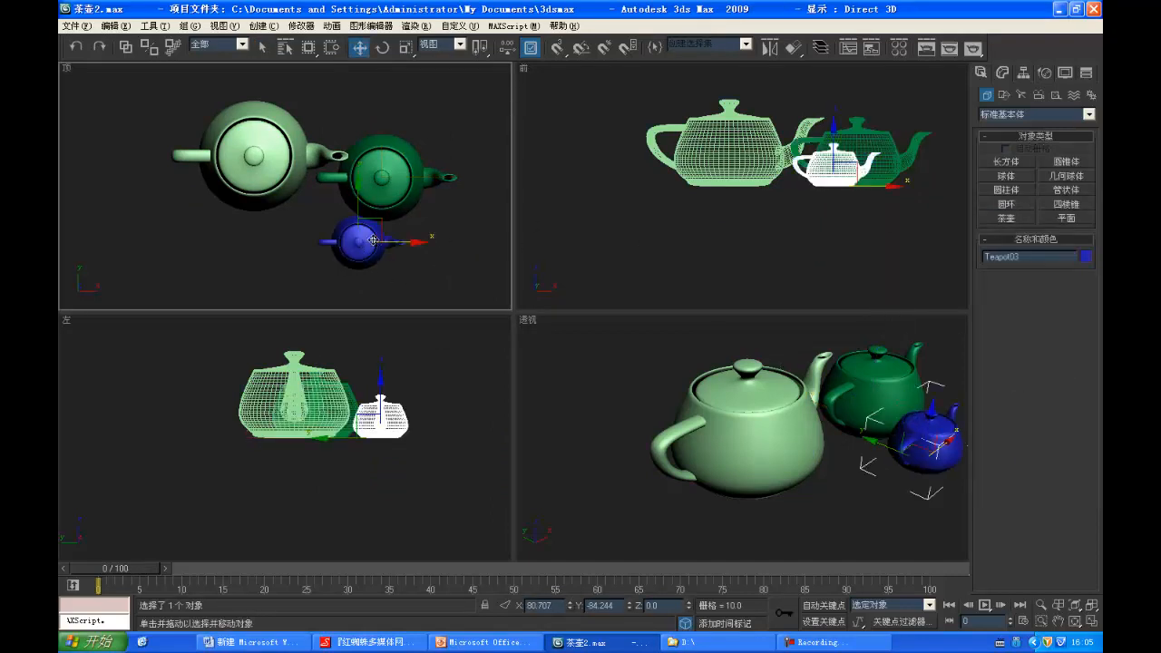
# Step: Delete the small blue teapot and the dark green teapot from the scene
pyautogui.press('Delete')
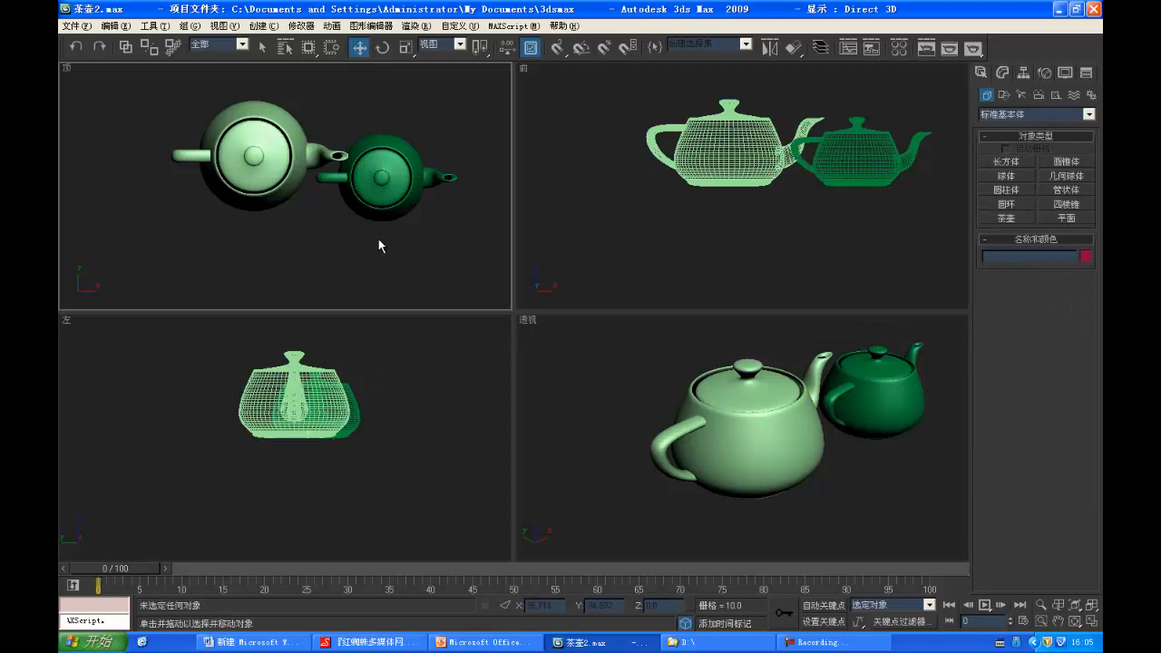
pyautogui.click(403, 152)
pyautogui.press('Delete')
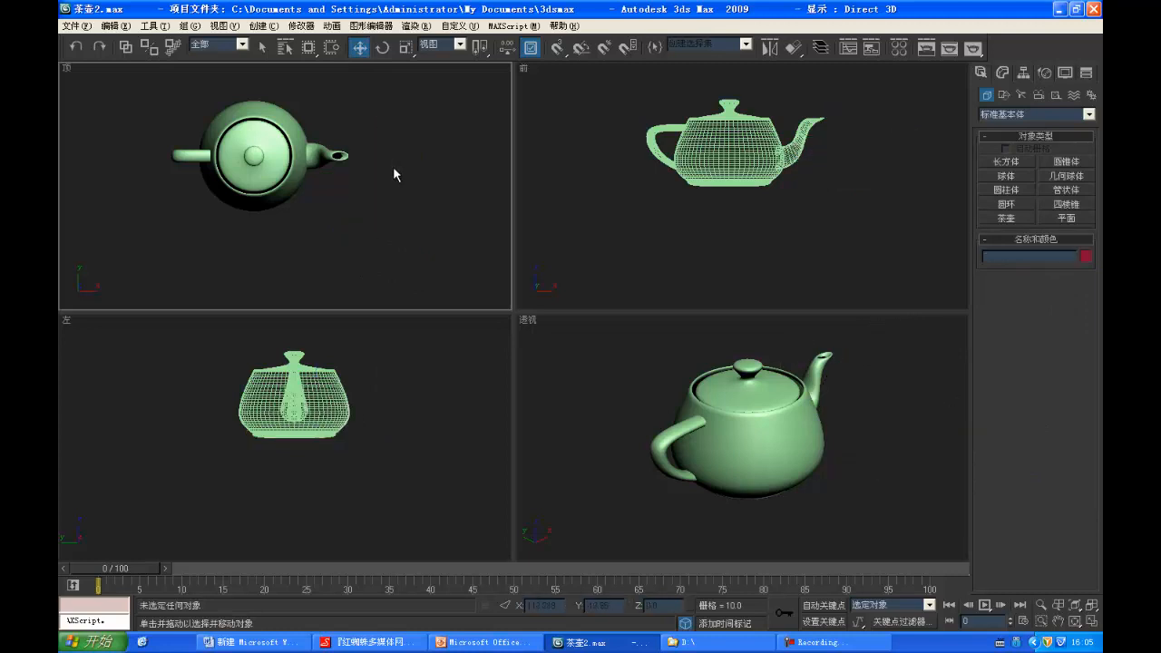
# Step: Undo the dark green teapot's deletion and delete it again, going through this cycle twice
pyautogui.hotkey('ctrl', 'z')
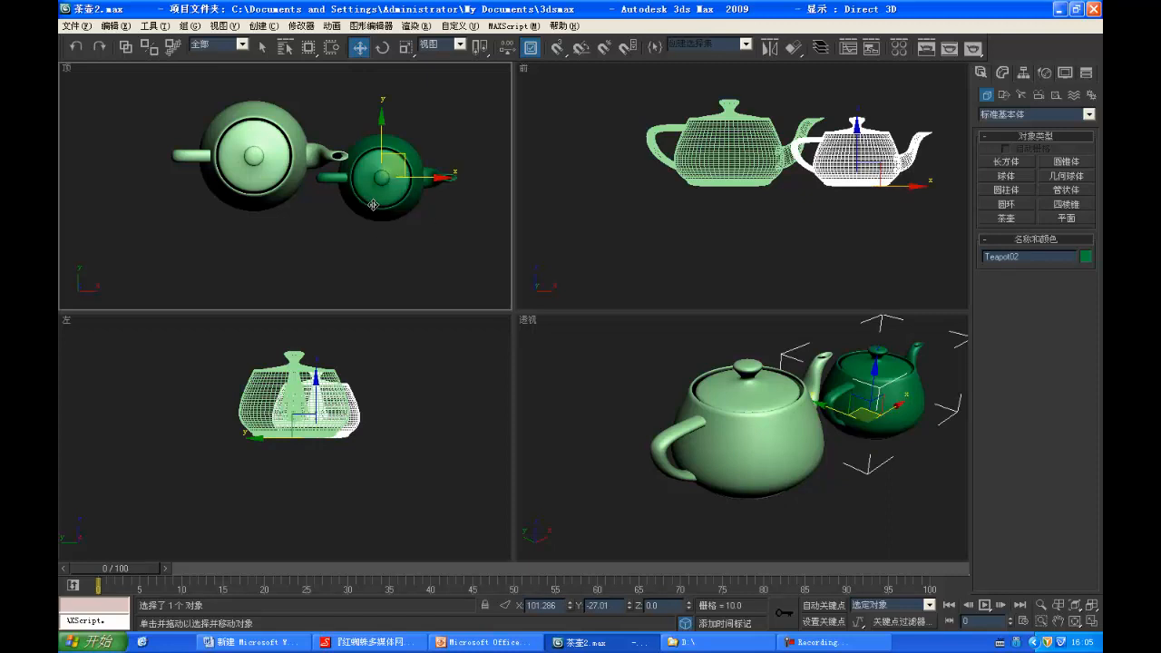
pyautogui.press('Delete')
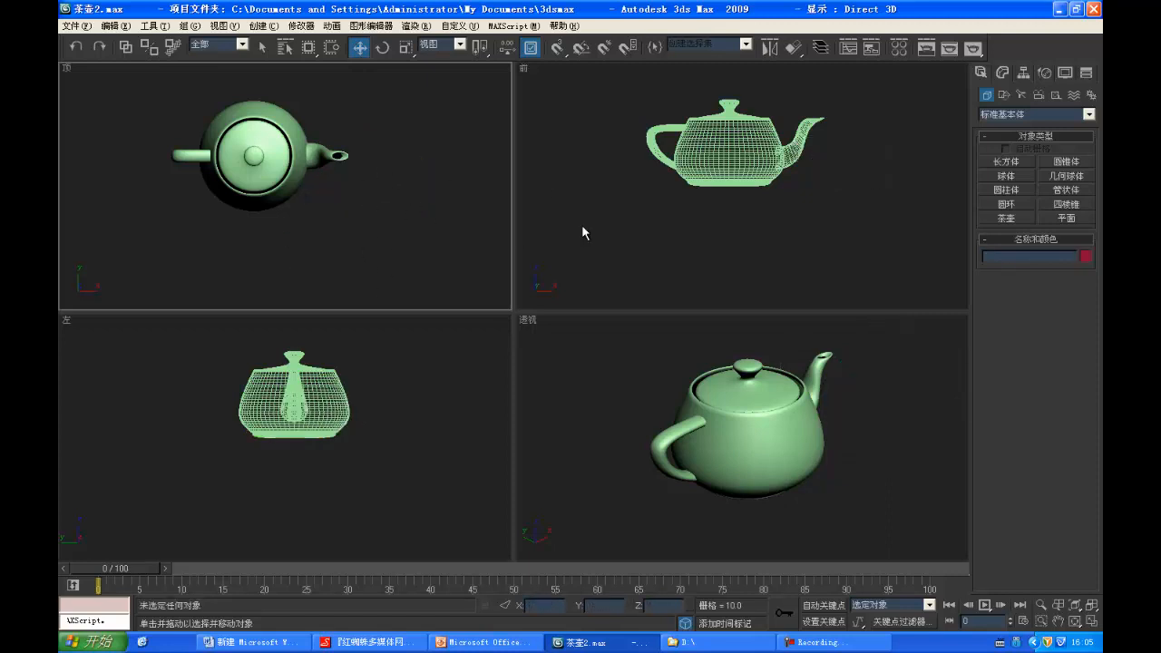
pyautogui.hotkey('ctrl', 'z')
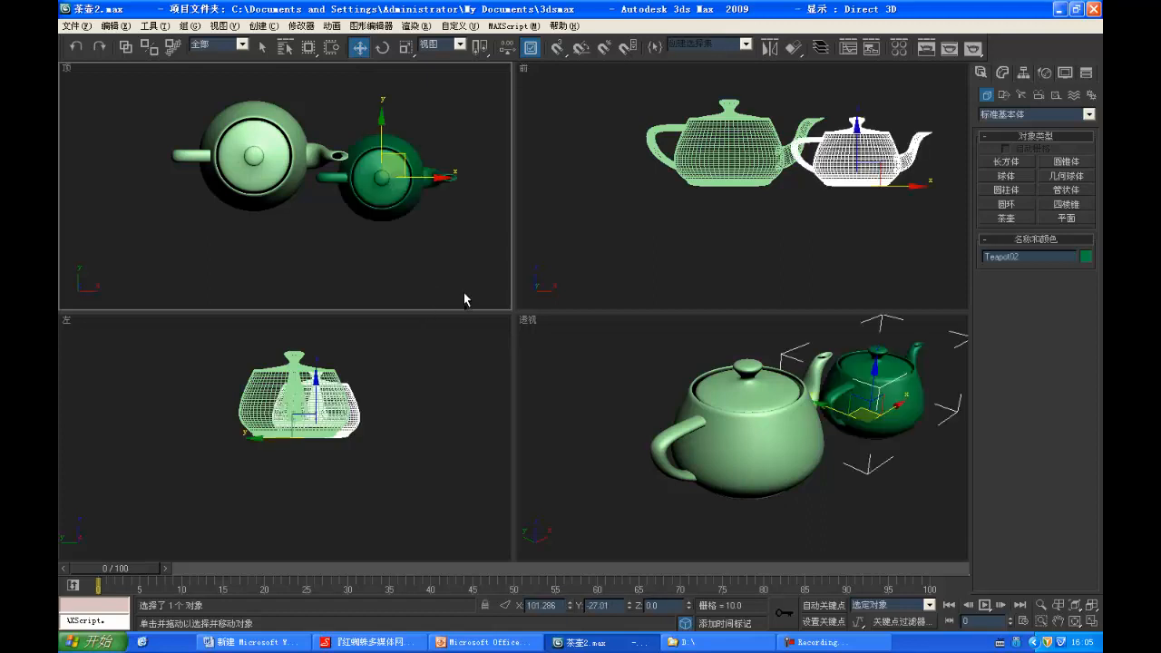
pyautogui.press('Delete')
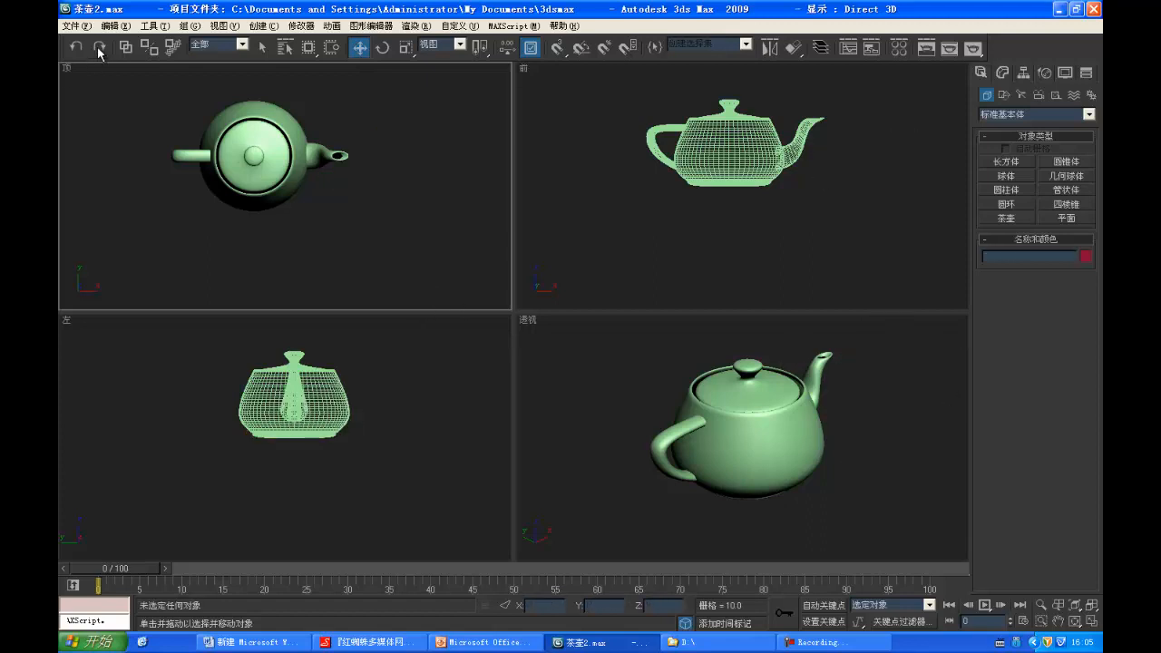
# Step: Undo the deletions of the dark green and blue teapots and clear the selection
pyautogui.hotkey('ctrl', 'z')
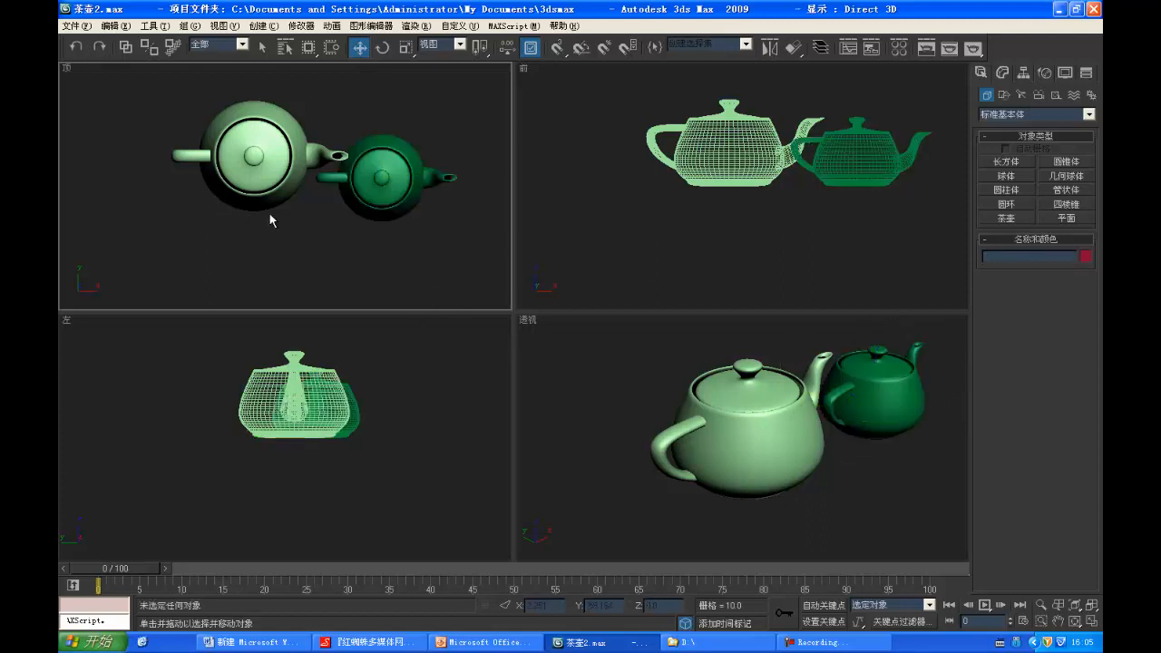
pyautogui.hotkey('ctrl', 'z')
pyautogui.click(296, 235)
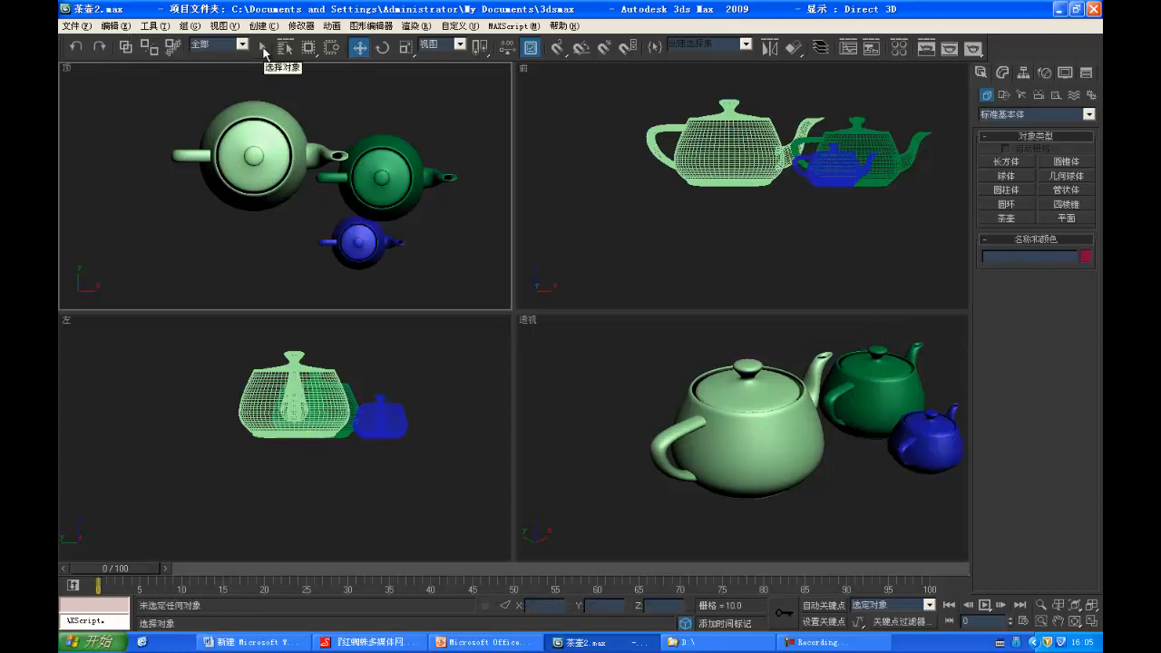
# Step: Use the Select Object tool to pick the light green, blue and dark green teapots one by one in the Top viewport, and deselect everything
pyautogui.click(264, 51)
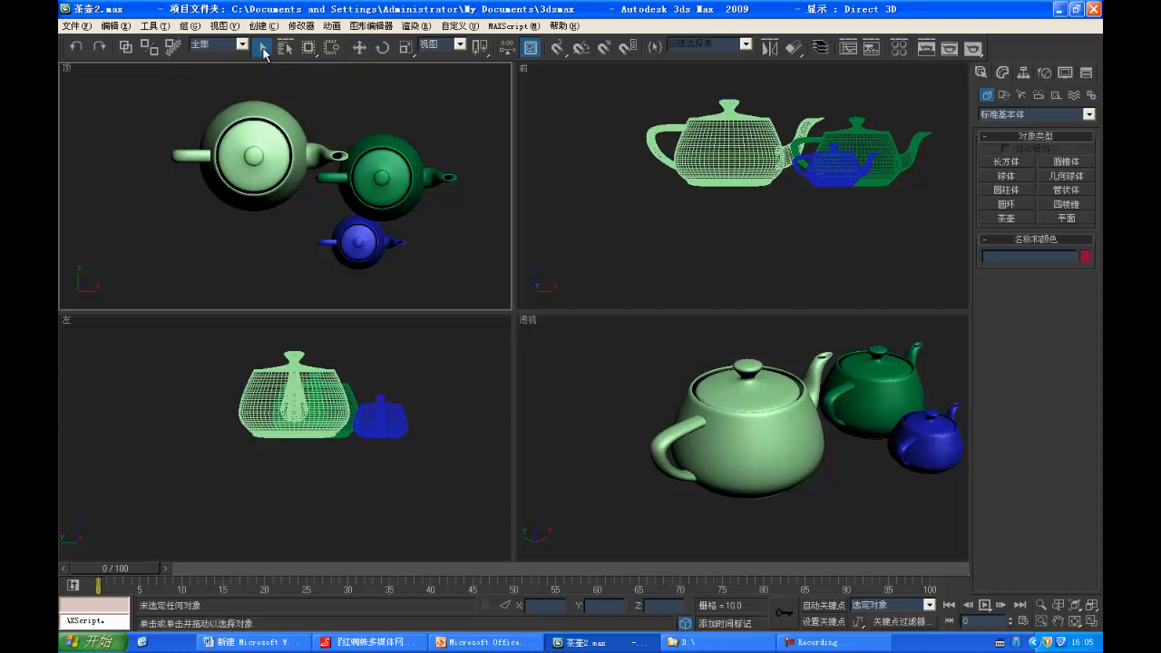
pyautogui.click(243, 152)
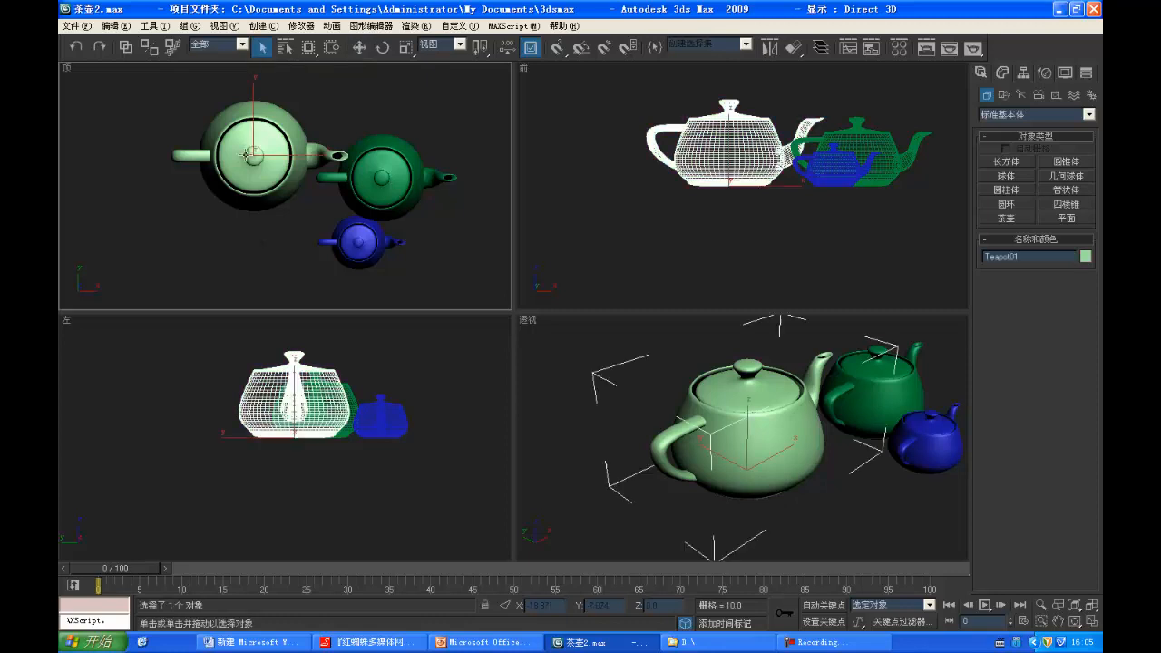
pyautogui.click(365, 257)
pyautogui.click(272, 145)
pyautogui.click(385, 176)
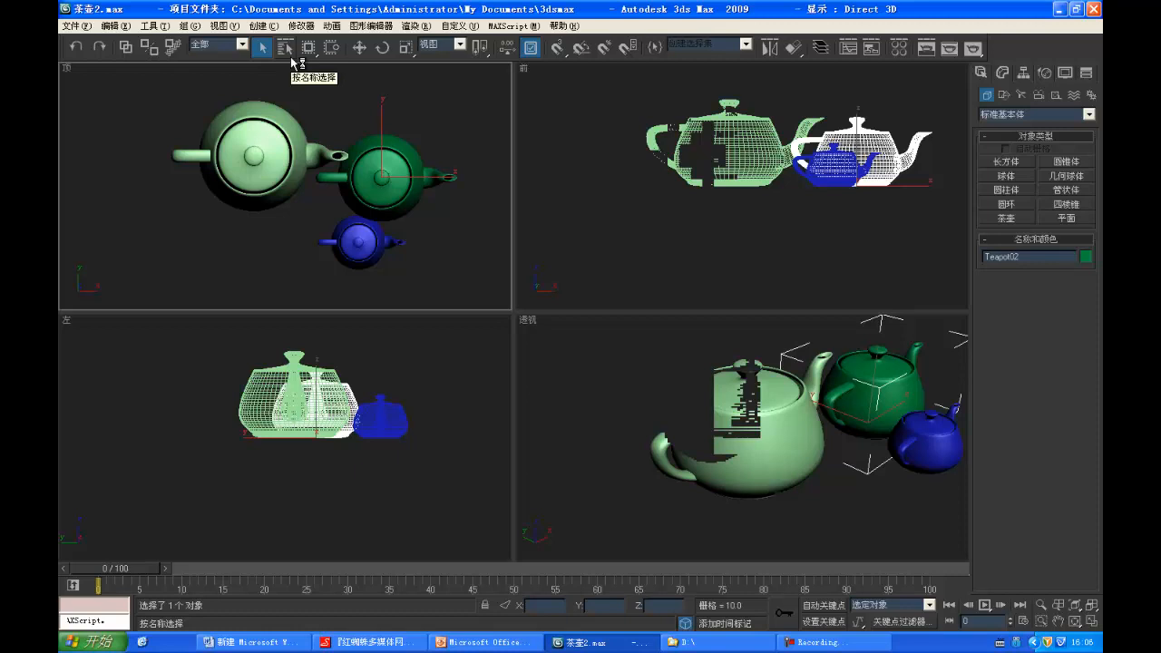
pyautogui.click(552, 329)
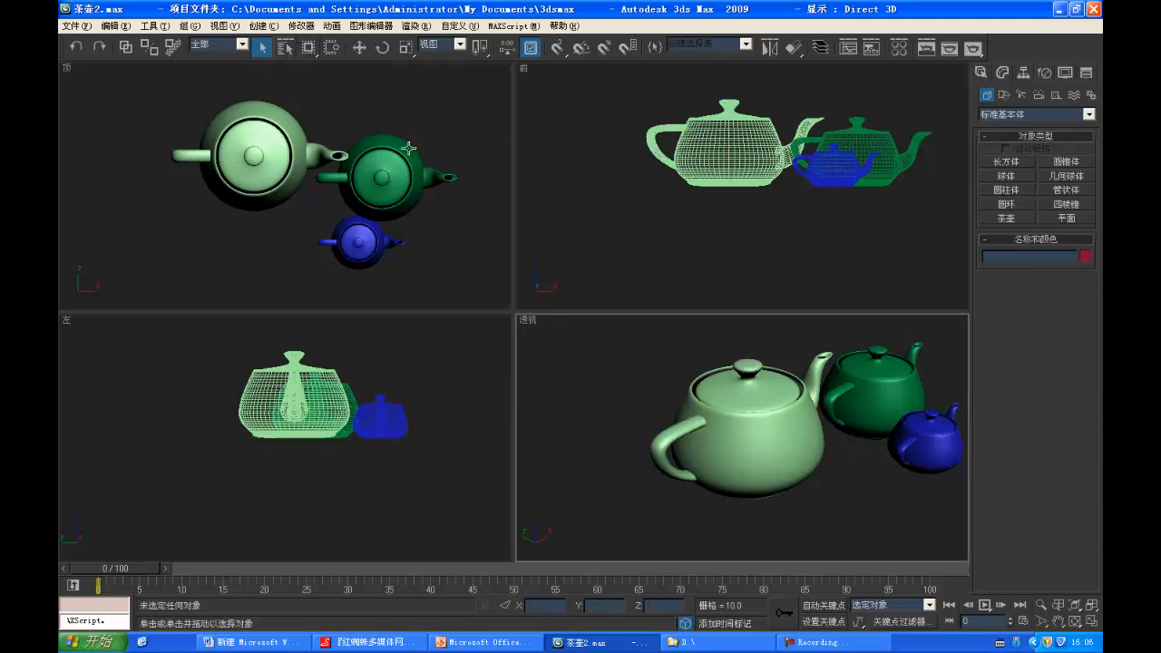
pyautogui.click(464, 173)
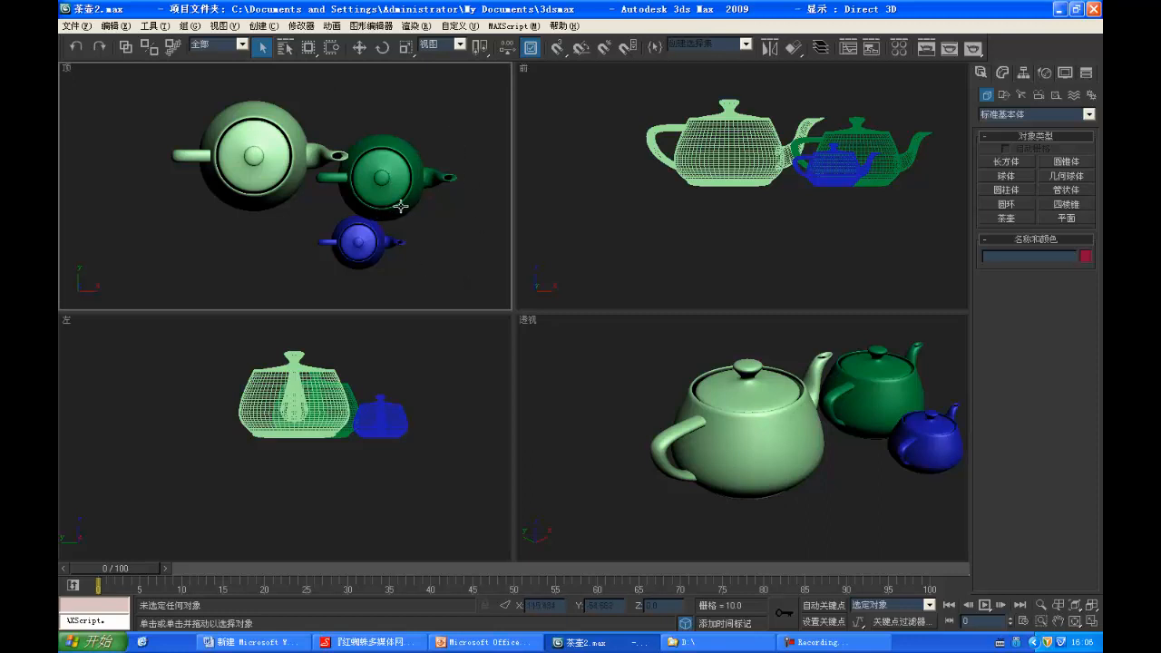
# Step: Look at the modify parameters of the light green teapot and the other teapots with the Move tool active, and deselect everything
pyautogui.click(256, 150)
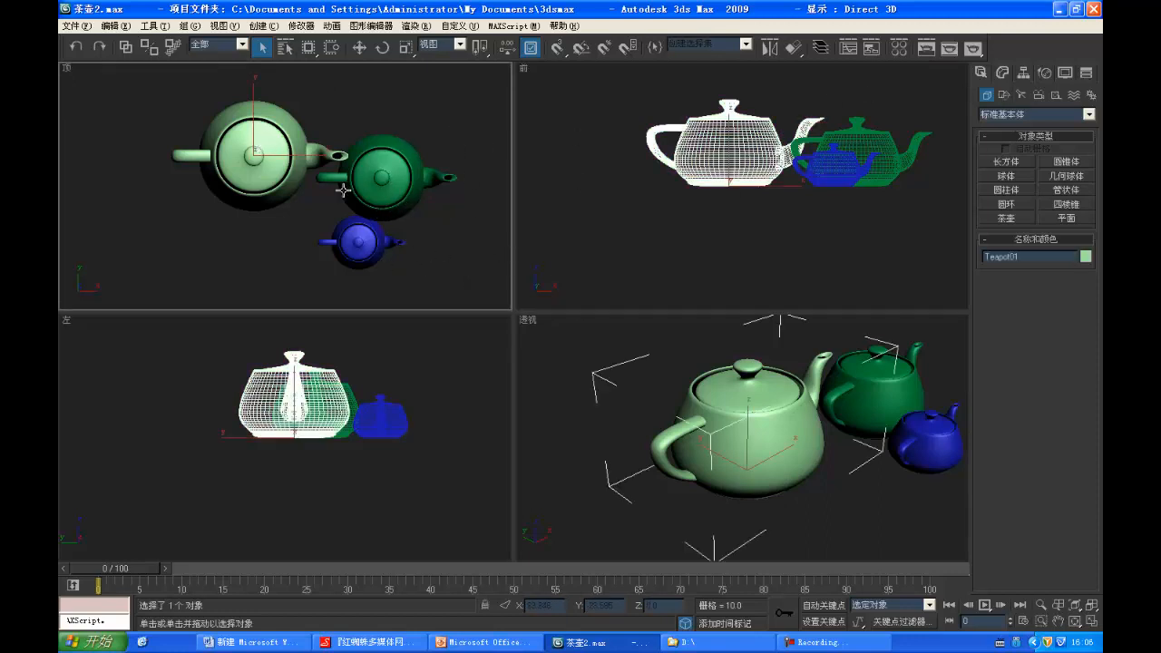
pyautogui.press('w')
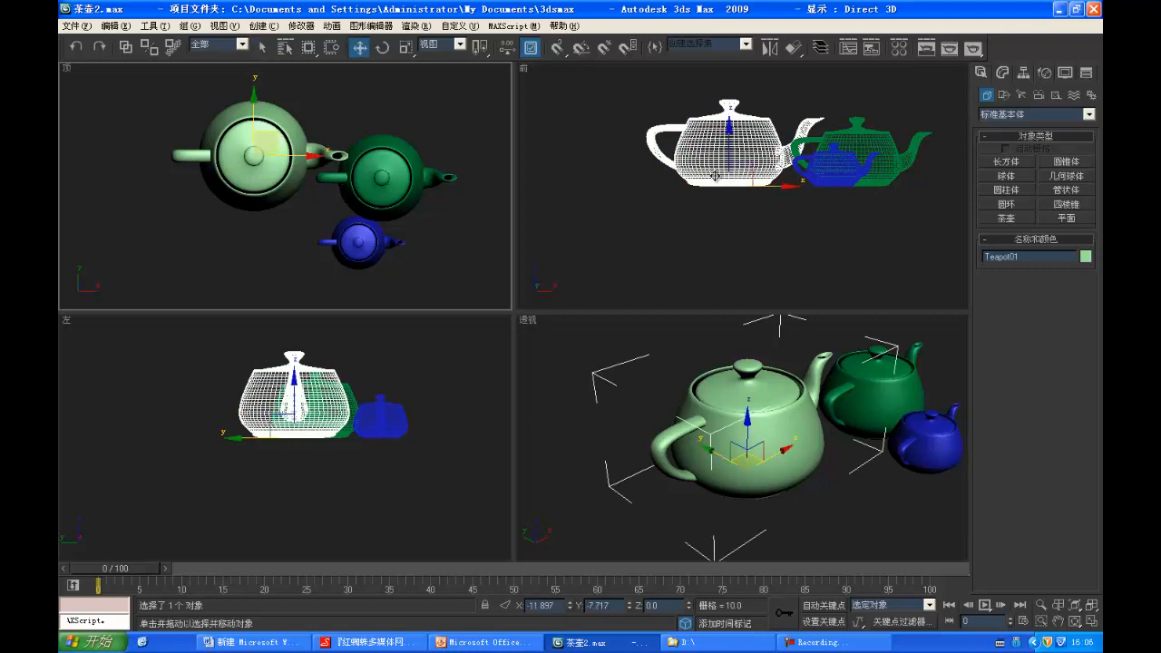
pyautogui.click(1003, 73)
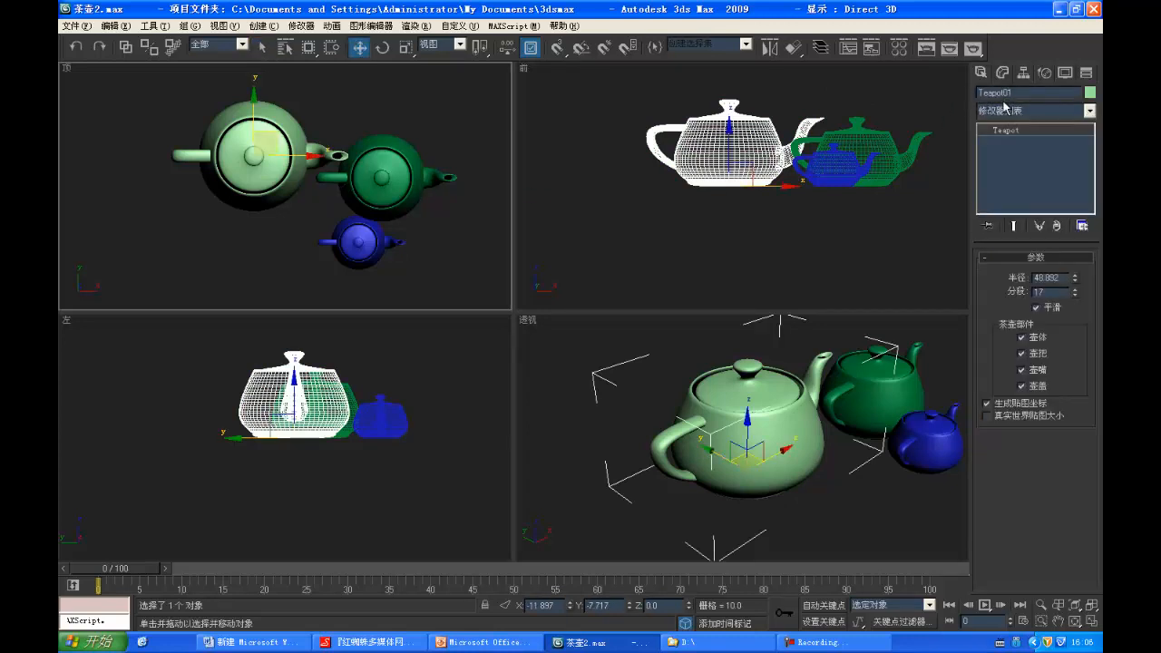
pyautogui.click(381, 171)
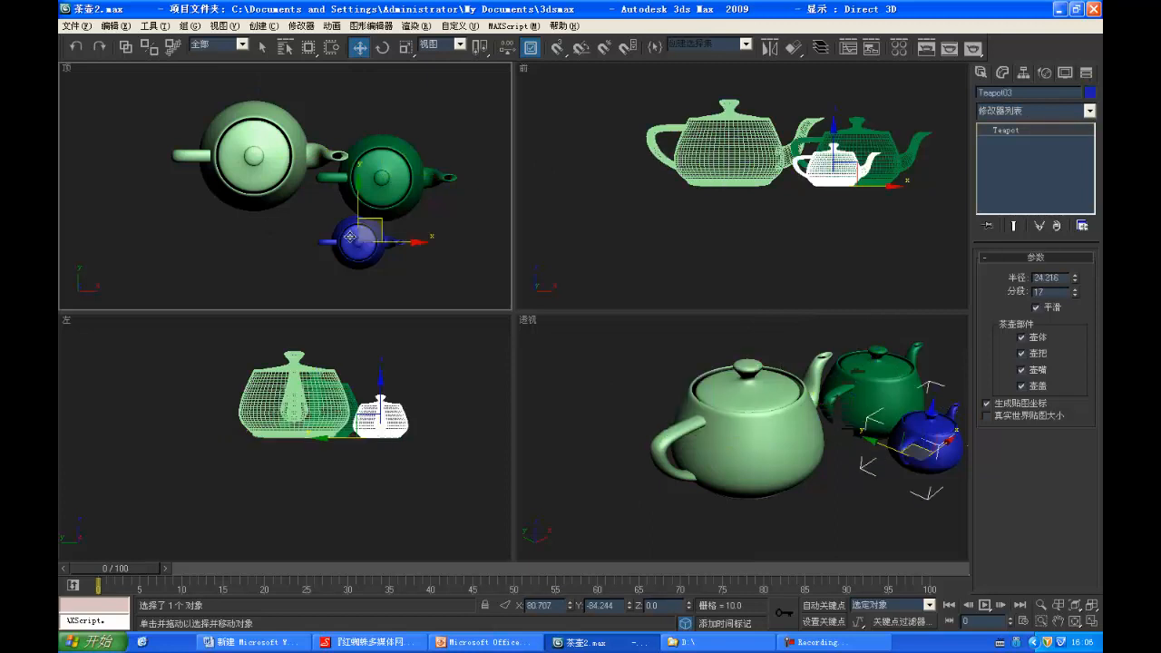
pyautogui.click(453, 217)
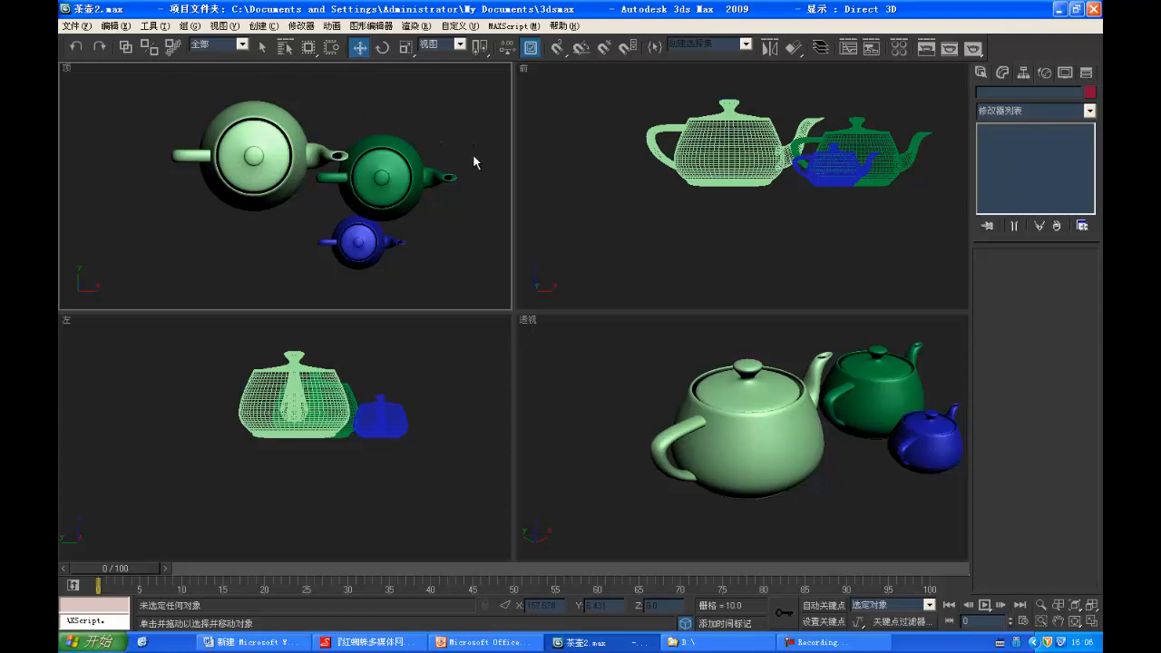
# Step: Select Teapot02 by name from the scene list and try moving it in the Top viewport
pyautogui.click(284, 48)
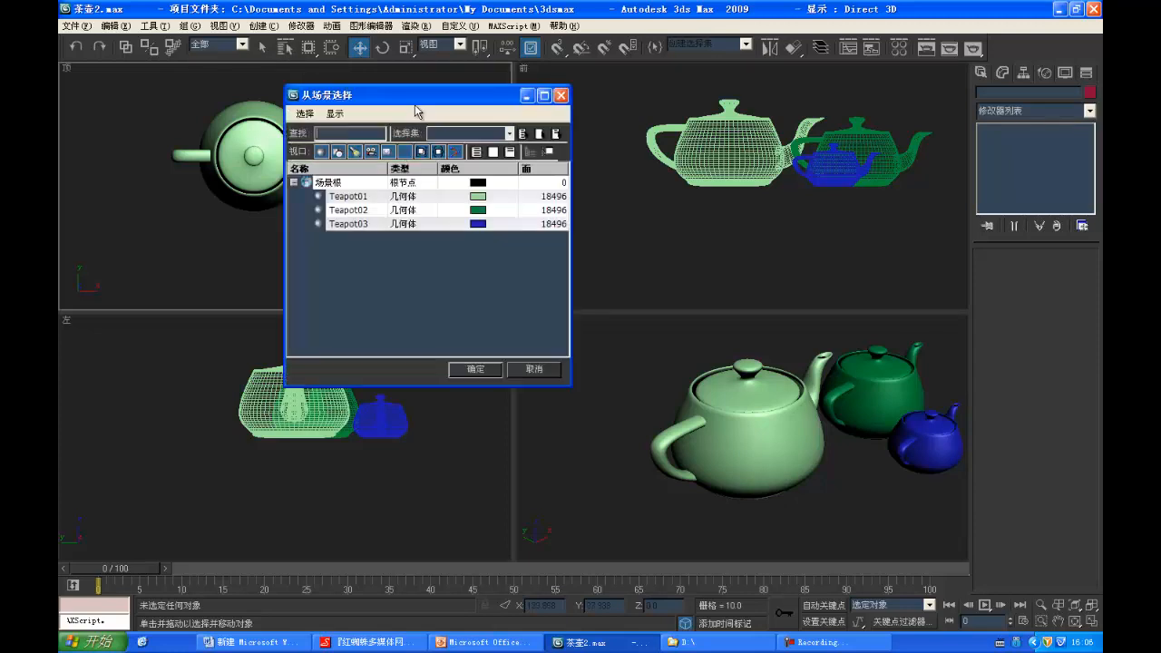
pyautogui.moveTo(426, 102); pyautogui.dragTo(690, 95)
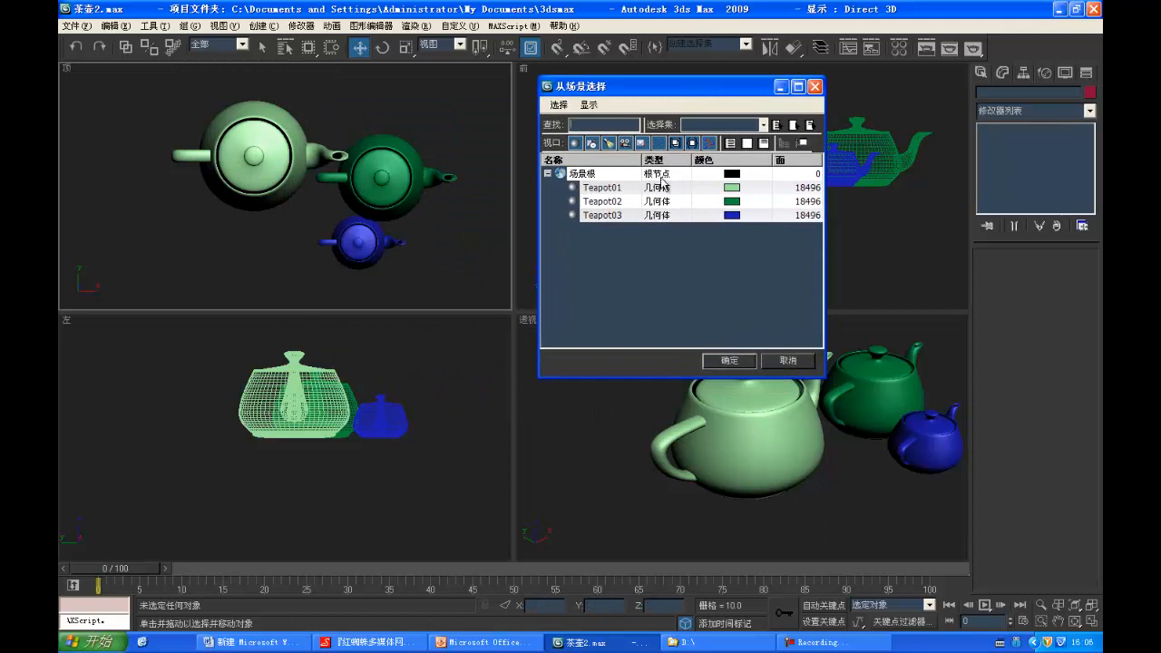
pyautogui.click(611, 205)
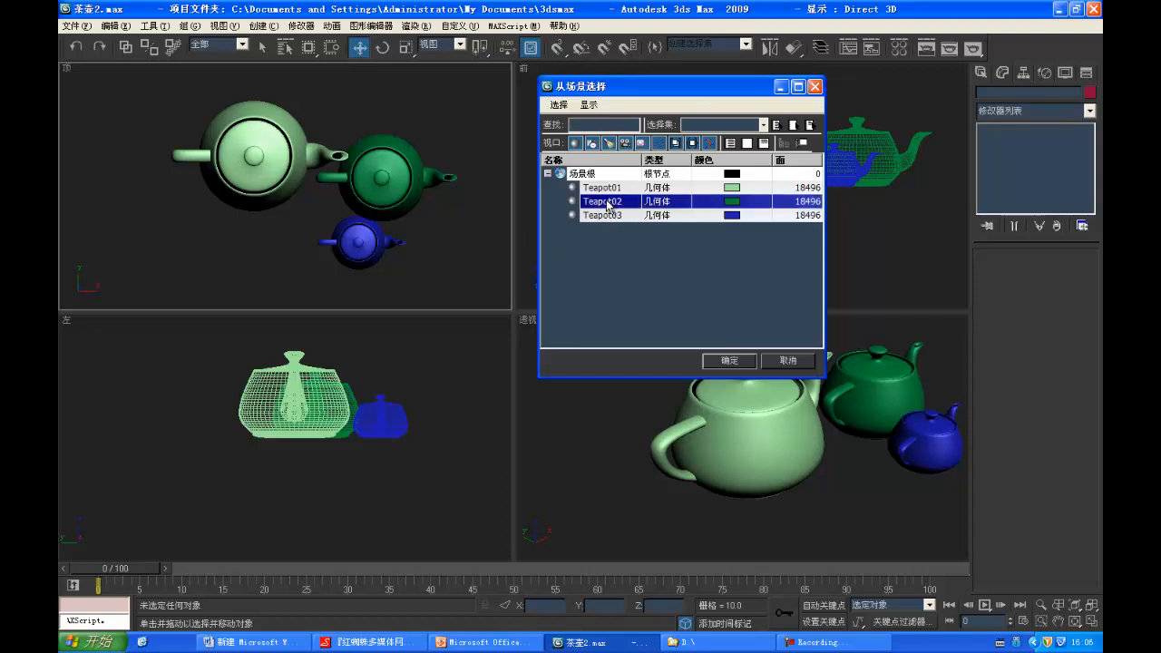
pyautogui.click(729, 361)
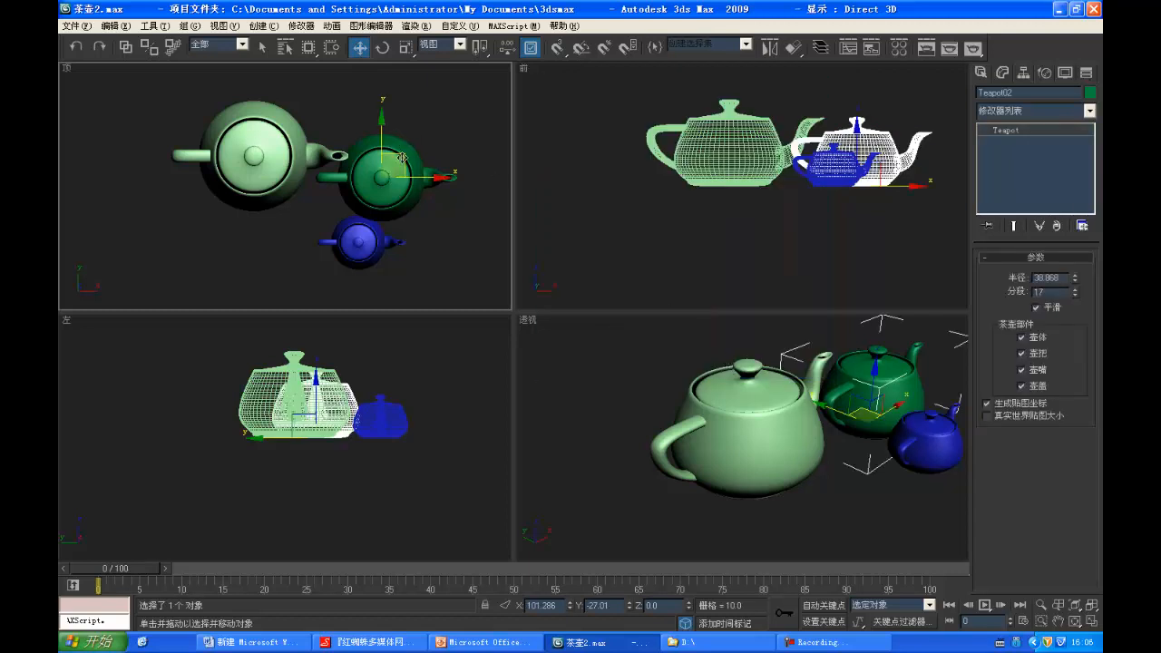
pyautogui.moveTo(402, 156); pyautogui.dragTo(468, 143)
# Step: Select Teapot03 by name from the scene list, try moving it in the Top viewport, and deselect everything
pyautogui.press('h')
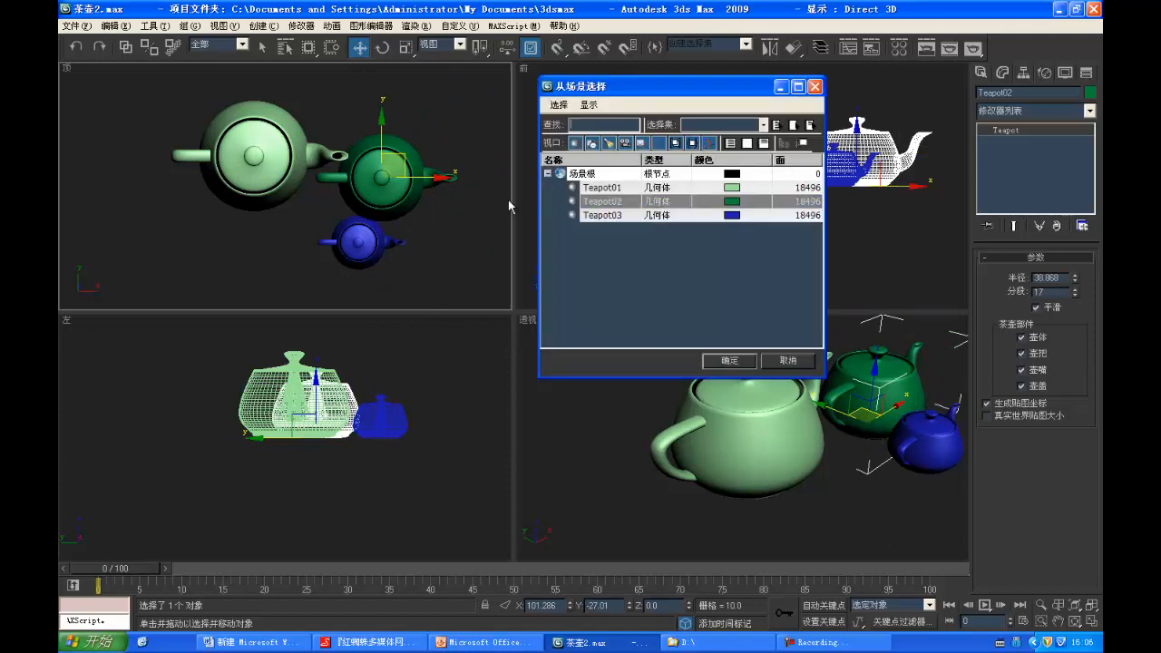
pyautogui.click(598, 216)
pyautogui.click(715, 362)
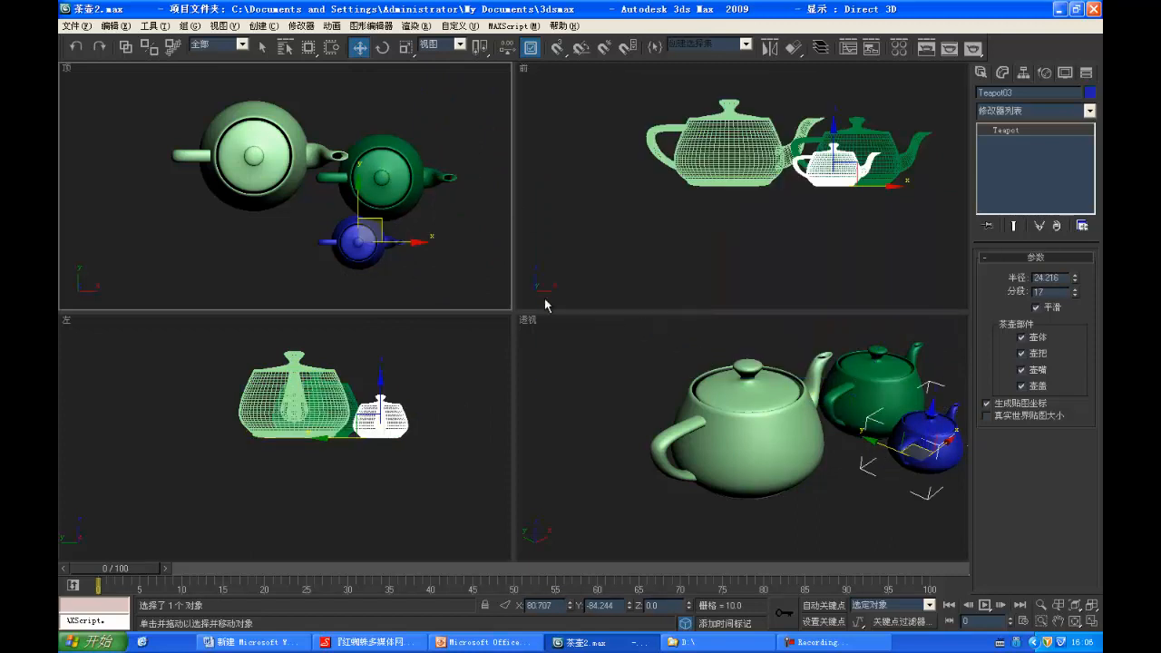
pyautogui.moveTo(382, 221); pyautogui.dragTo(428, 215)
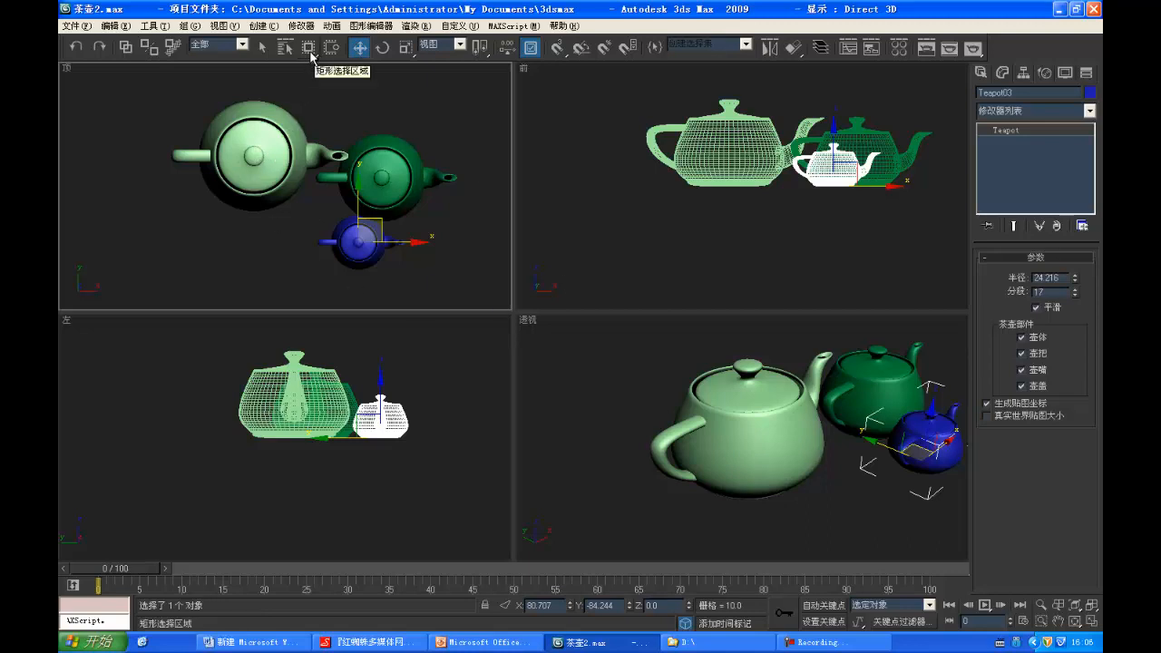
pyautogui.moveTo(436, 155); pyautogui.dragTo(373, 180, button='middle')
pyautogui.click(373, 177)
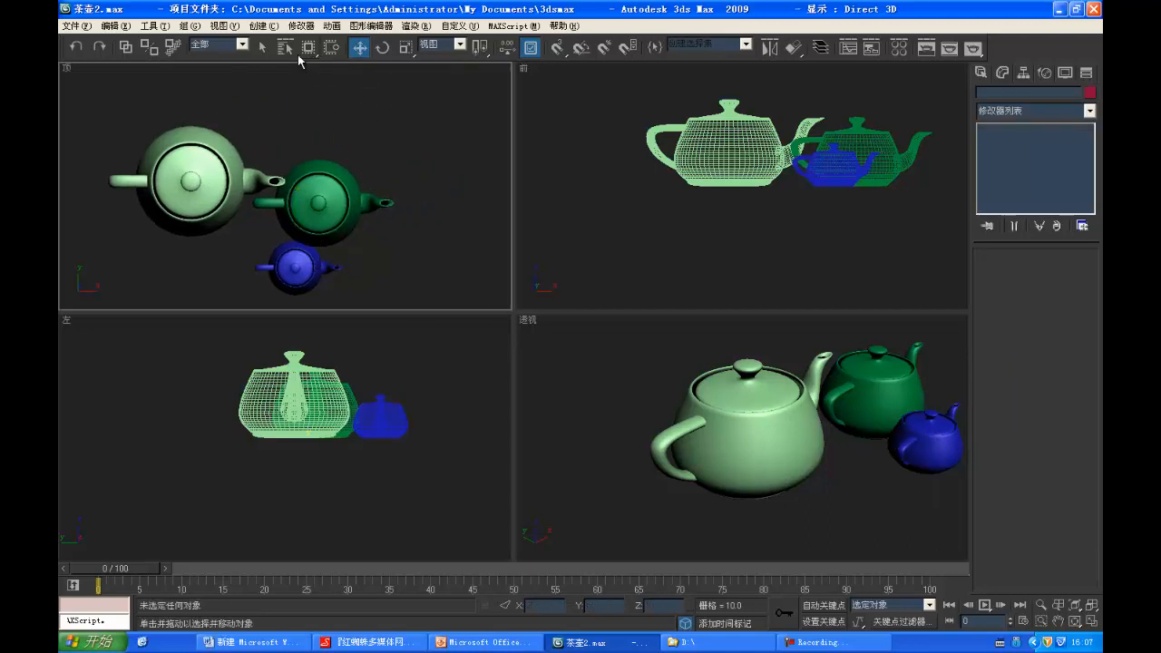
# Step: Look through the selection region shapes, draw trial rectangular selection regions in the Top viewport, and deselect everything
pyautogui.moveTo(465, 184); pyautogui.dragTo(500, 269)
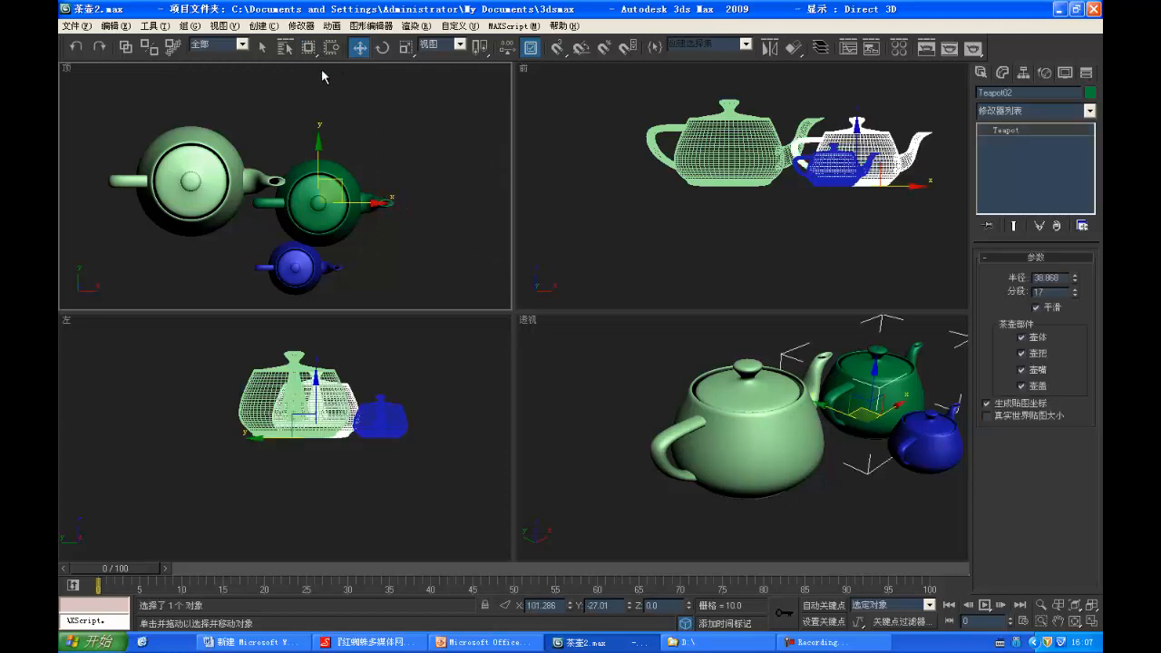
pyautogui.moveTo(308, 48); pyautogui.dragTo(310, 97)
pyautogui.moveTo(309, 48); pyautogui.dragTo(310, 97)
pyautogui.moveTo(399, 161); pyautogui.dragTo(398, 162)
pyautogui.moveTo(312, 54)
pyautogui.mouseDown()
pyautogui.moveTo(313, 118)
pyautogui.moveTo(381, 116)
pyautogui.moveTo(362, 108)
pyautogui.mouseUp()
pyautogui.moveTo(316, 50); pyautogui.dragTo(312, 72)
pyautogui.moveTo(400, 92); pyautogui.dragTo(487, 221)
pyautogui.moveTo(383, 169); pyautogui.dragTo(508, 264)
pyautogui.click(368, 161)
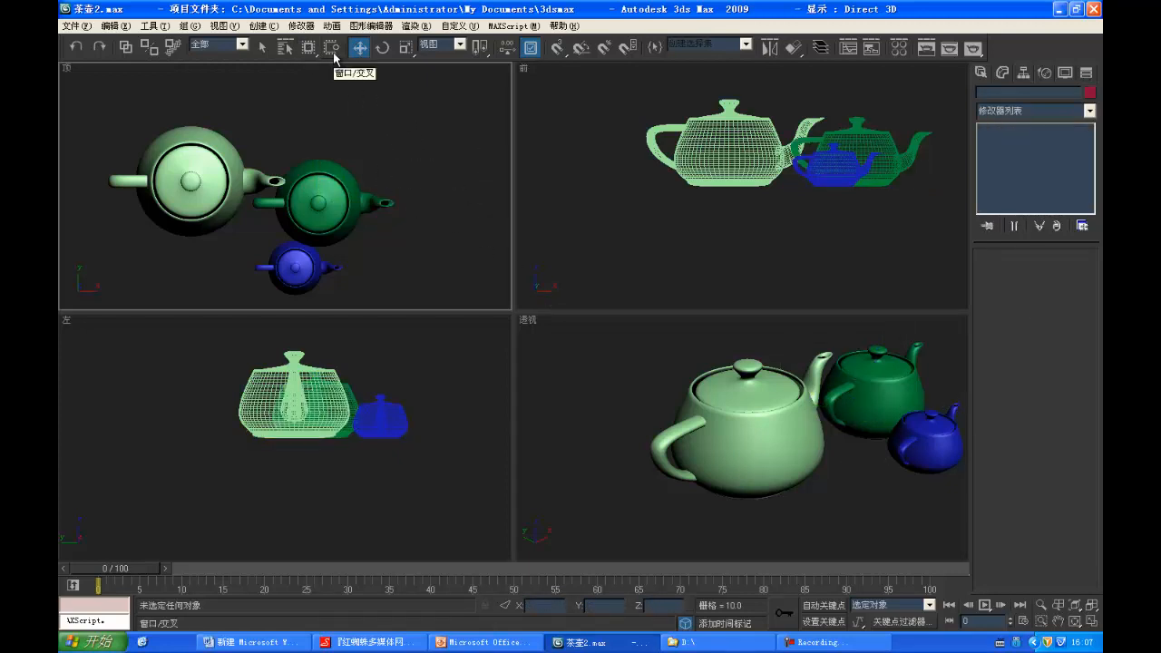
# Step: Maximize the Top viewport, outline the Window/Crossing toggle with a red annotation rectangle, and exit the annotation overlay
pyautogui.hotkey('alt', 'w')
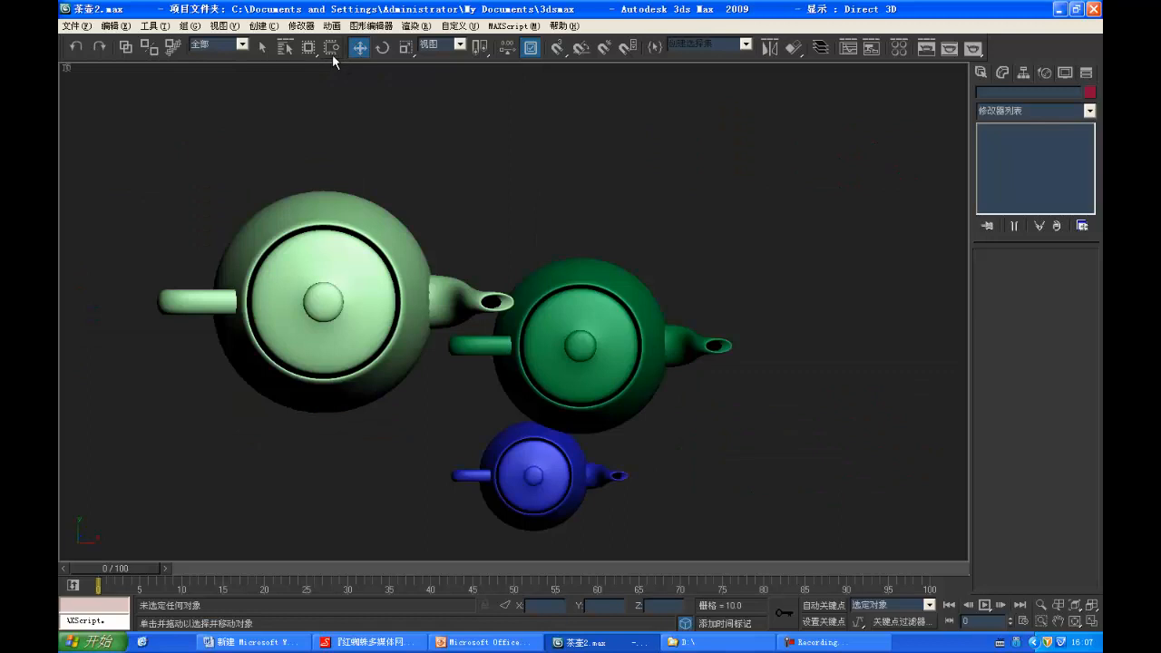
pyautogui.hotkey('ctrl', 'F12')
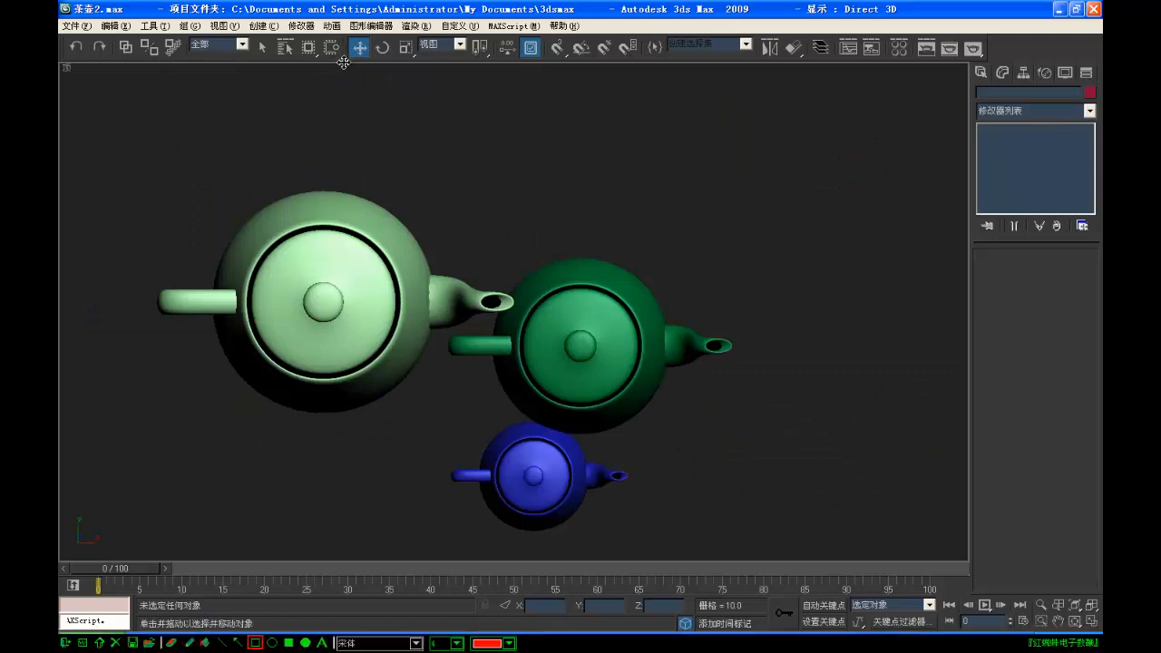
pyautogui.moveTo(312, 34); pyautogui.dragTo(349, 62)
pyautogui.press('Escape')
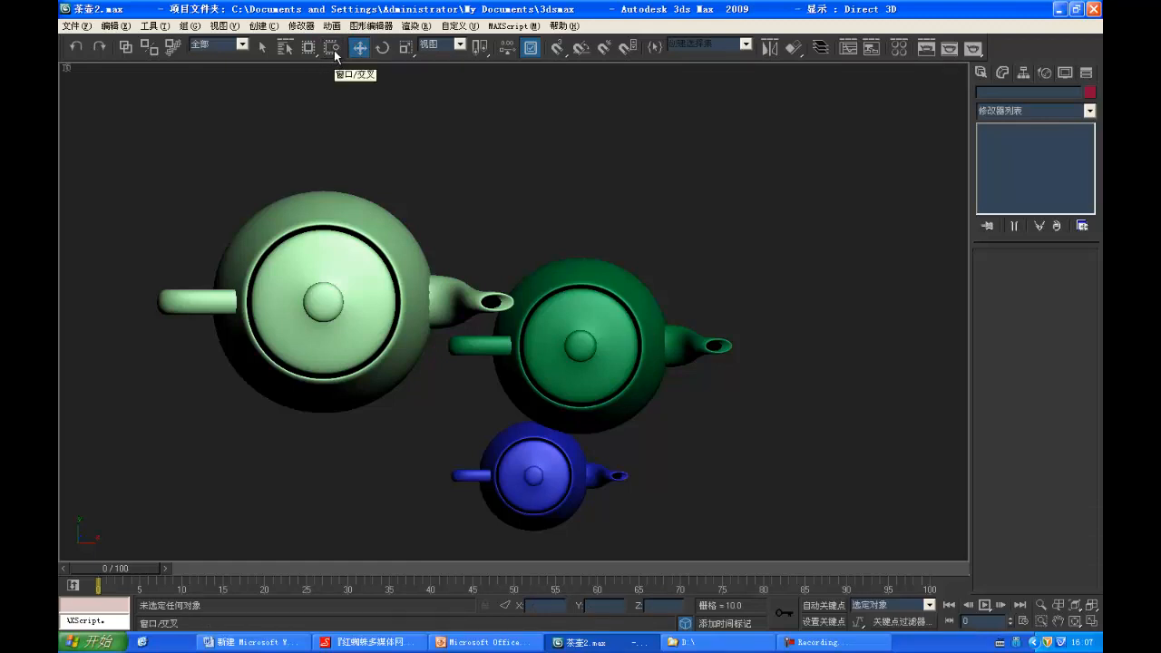
# Step: Select the light green teapot with a crossing region that covers only its handle side
pyautogui.moveTo(529, 250); pyautogui.dragTo(624, 198, button='middle')
pyautogui.moveTo(209, 91); pyautogui.dragTo(411, 385)
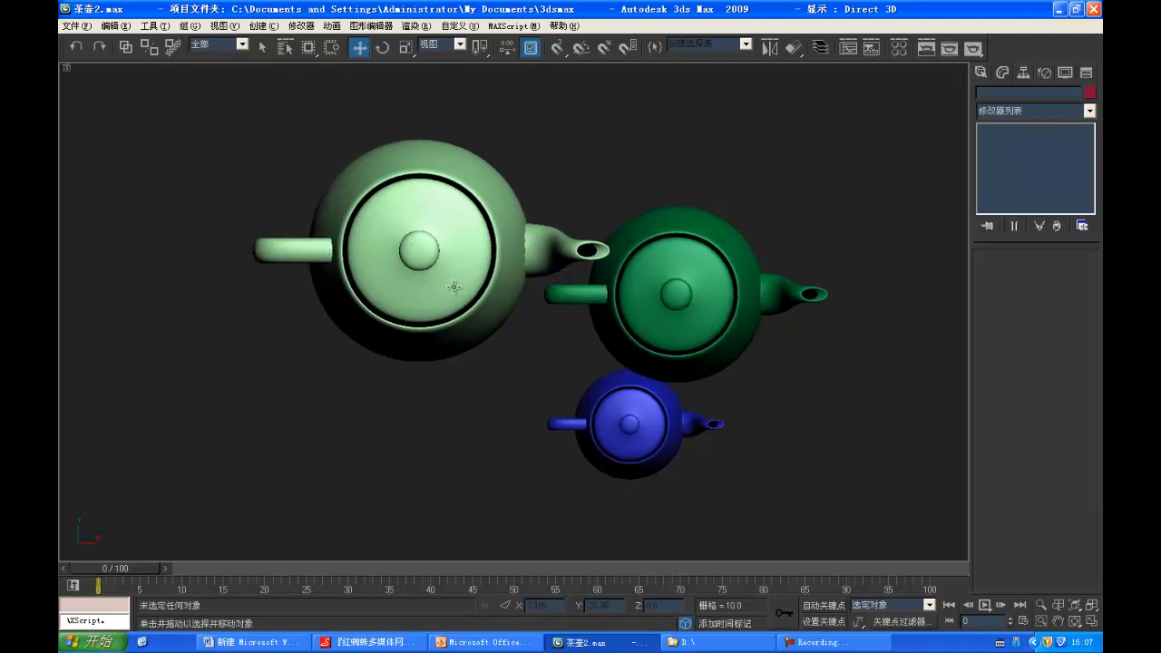
pyautogui.scroll(-3, 293, 91)
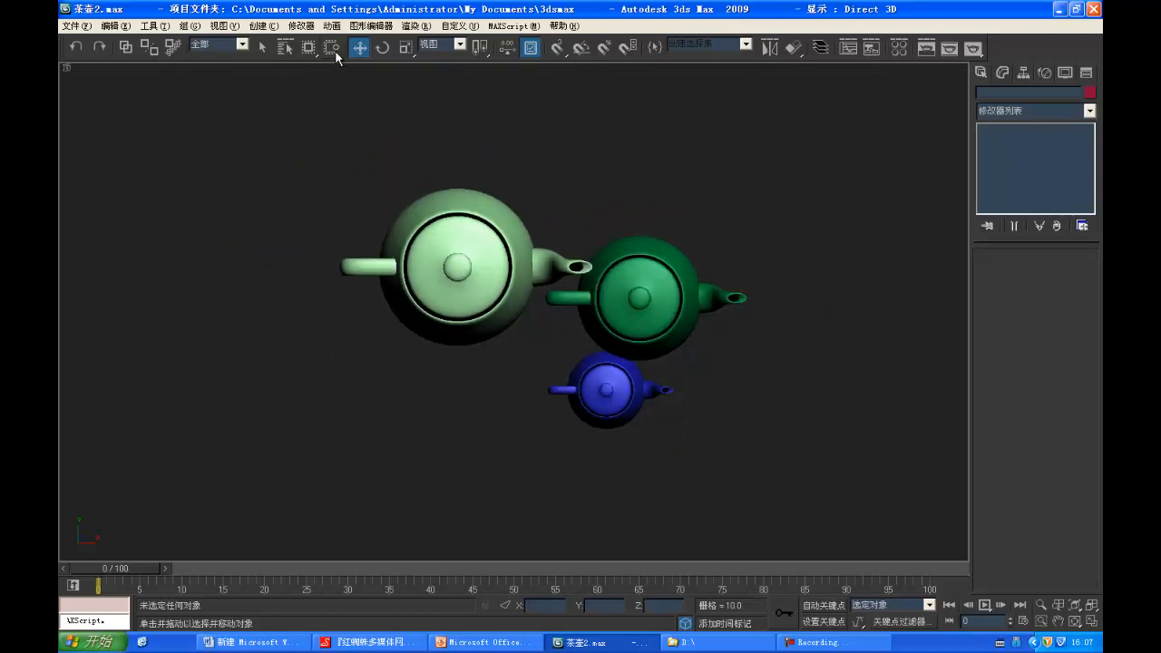
pyautogui.moveTo(511, 201); pyautogui.dragTo(497, 169, button='middle')
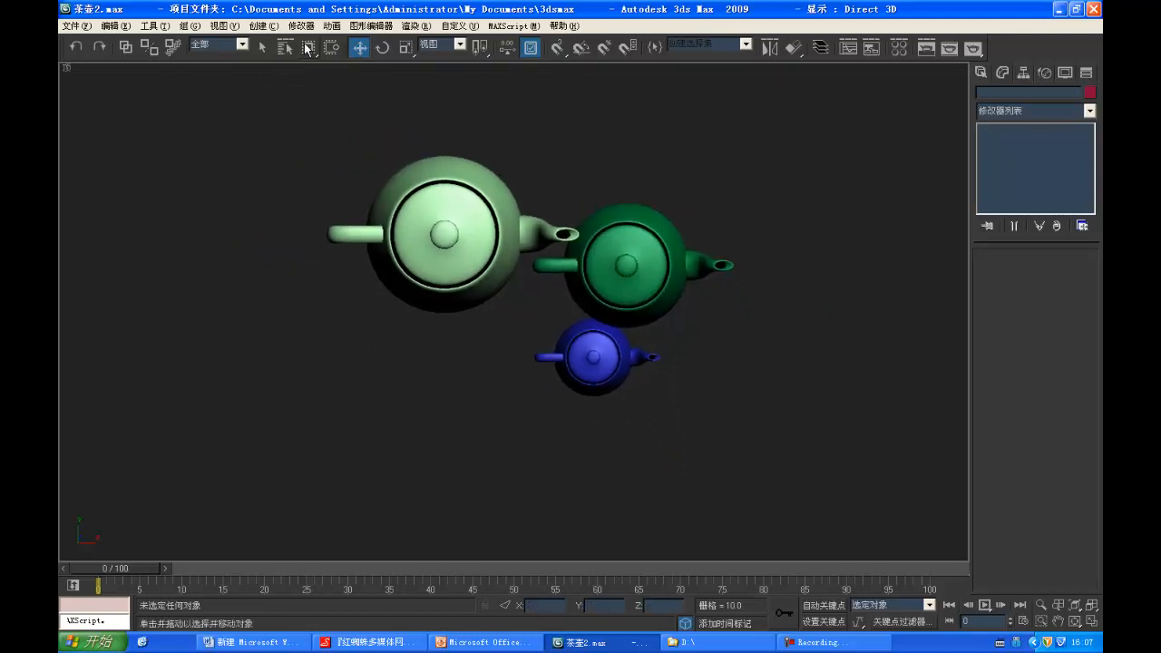
pyautogui.moveTo(267, 116); pyautogui.dragTo(377, 447)
pyautogui.moveTo(376, 447); pyautogui.dragTo(377, 447)
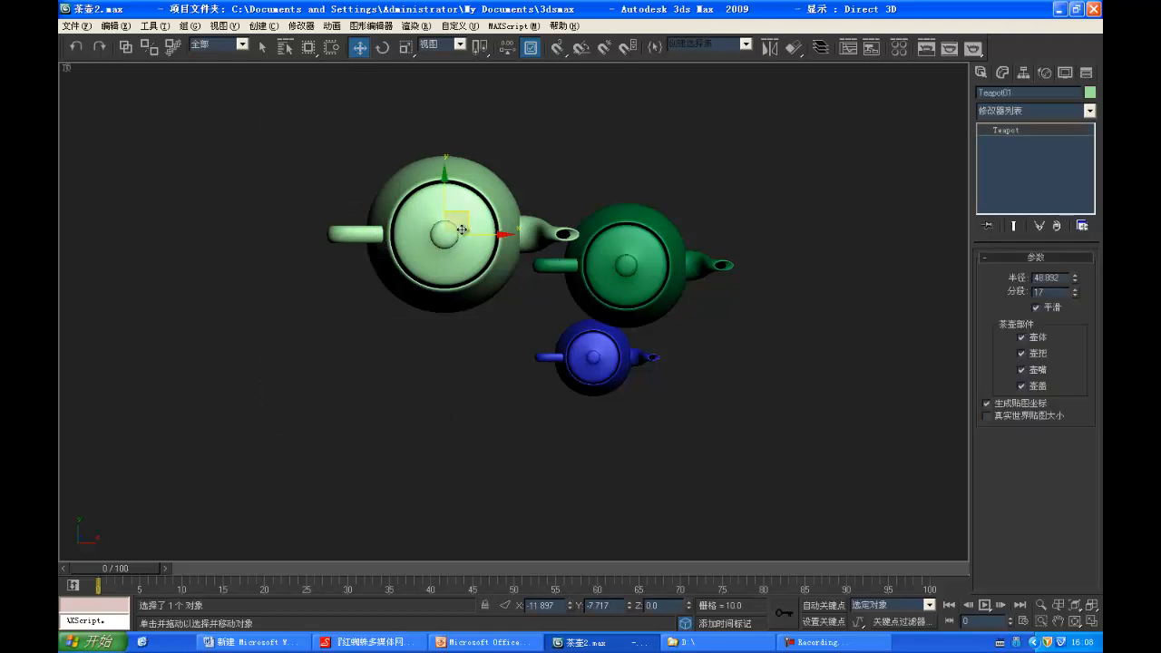
# Step: View the selected light green teapot in wireframe, return to shaded display, and deselect it
pyautogui.press('F3')
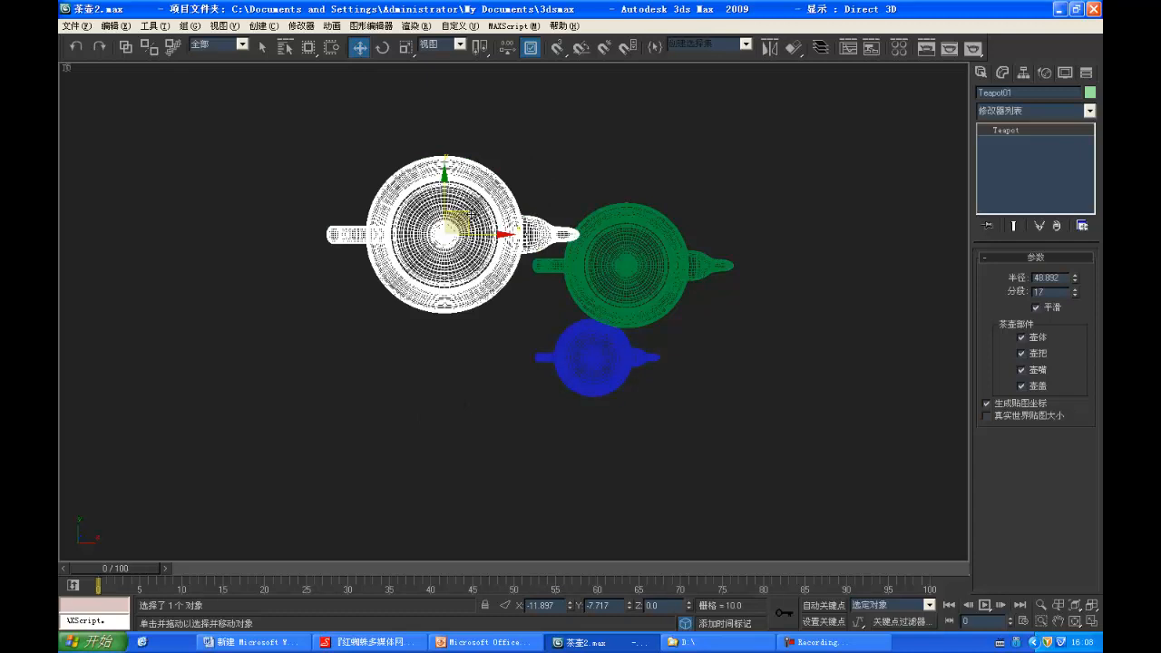
pyautogui.press('F3')
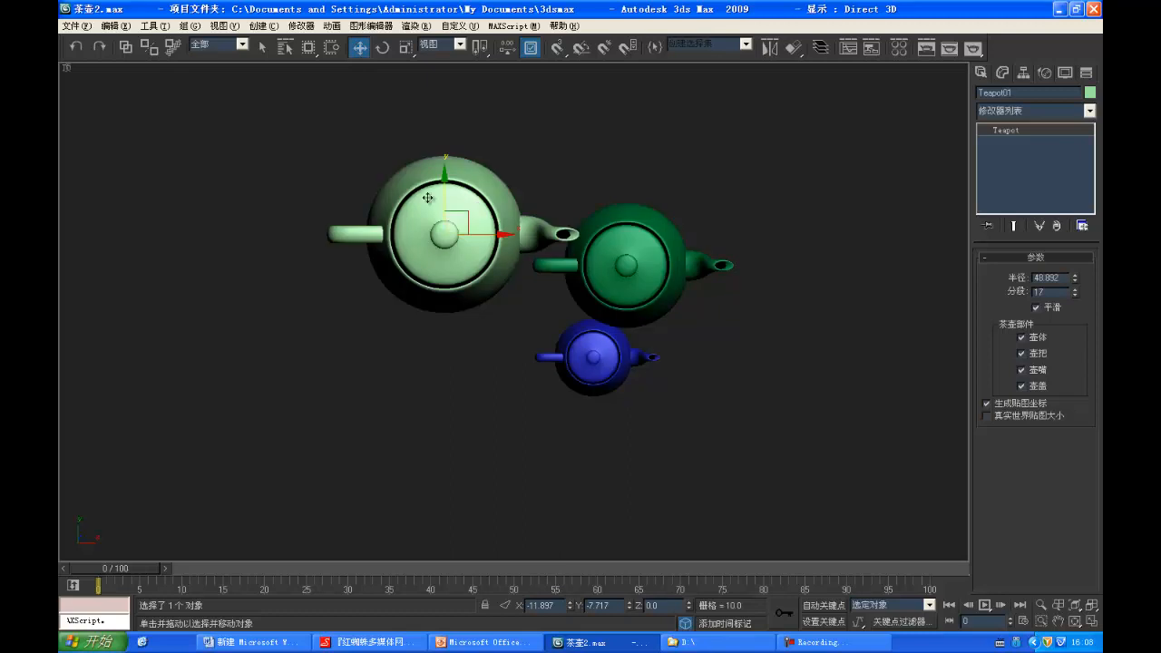
pyautogui.click(336, 172)
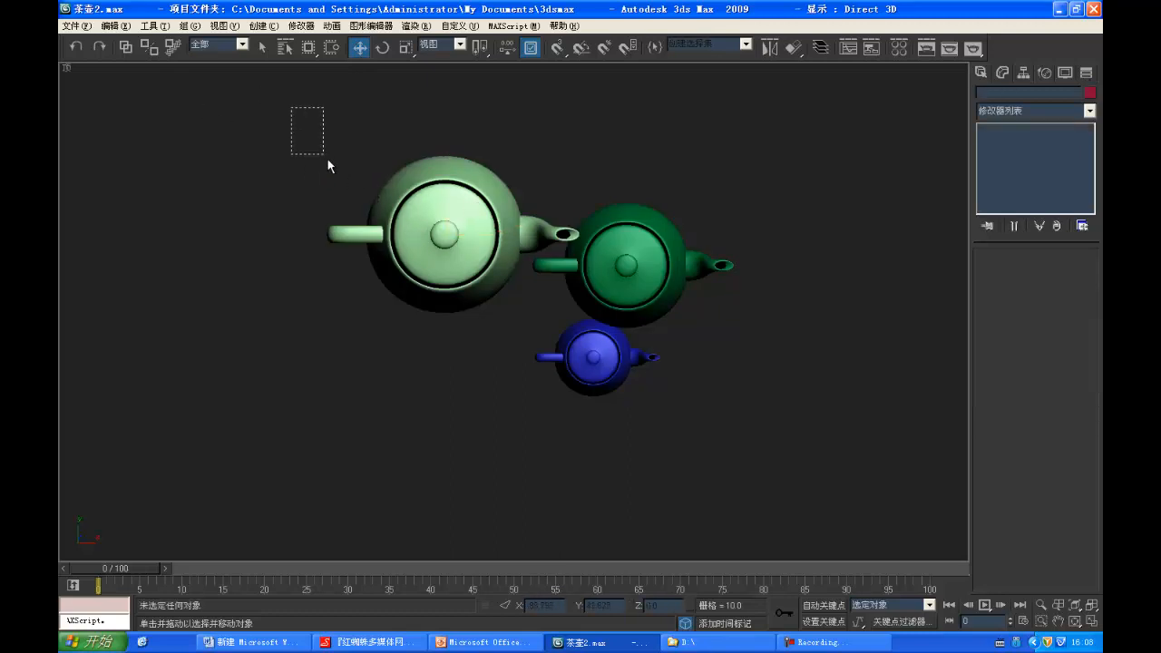
# Step: Select the light green teapot with a crossing region touching its handle, and all three teapots with a region across their parts
pyautogui.moveTo(328, 161); pyautogui.dragTo(330, 303)
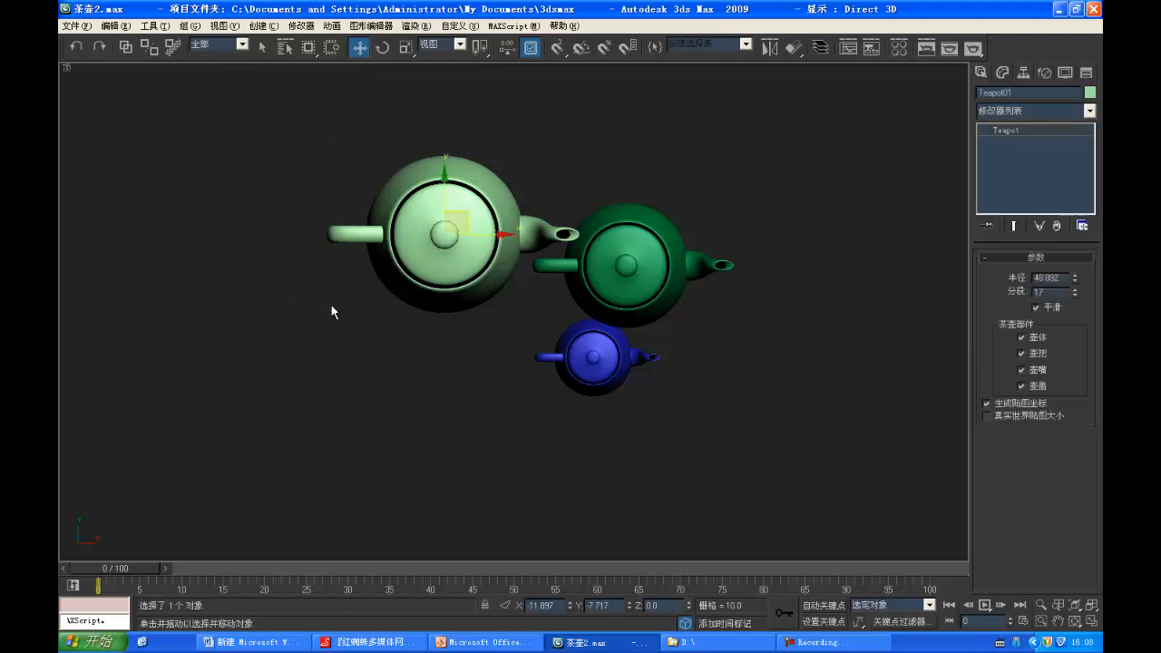
pyautogui.moveTo(673, 317); pyautogui.dragTo(637, 352)
pyautogui.moveTo(576, 263); pyautogui.dragTo(500, 201)
pyautogui.rightClick(500, 201)
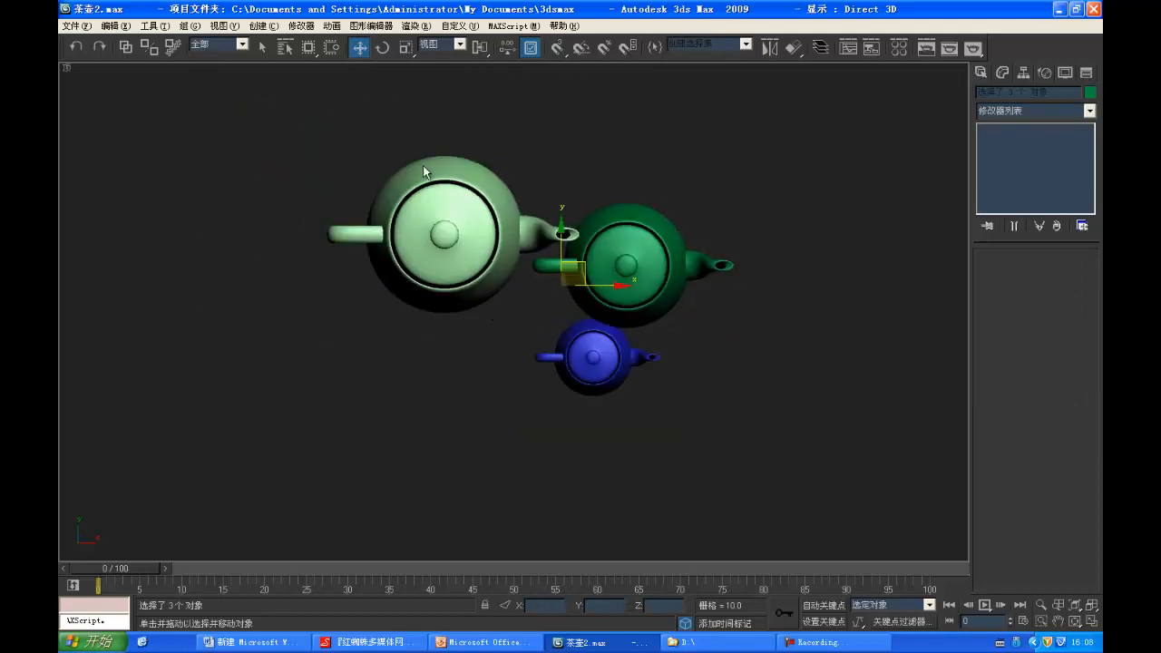
# Step: Switch region selection to Window mode, select the light green teapot by fully enclosing it, check it in wireframe, and deselect it
pyautogui.click(332, 52)
pyautogui.click(330, 126)
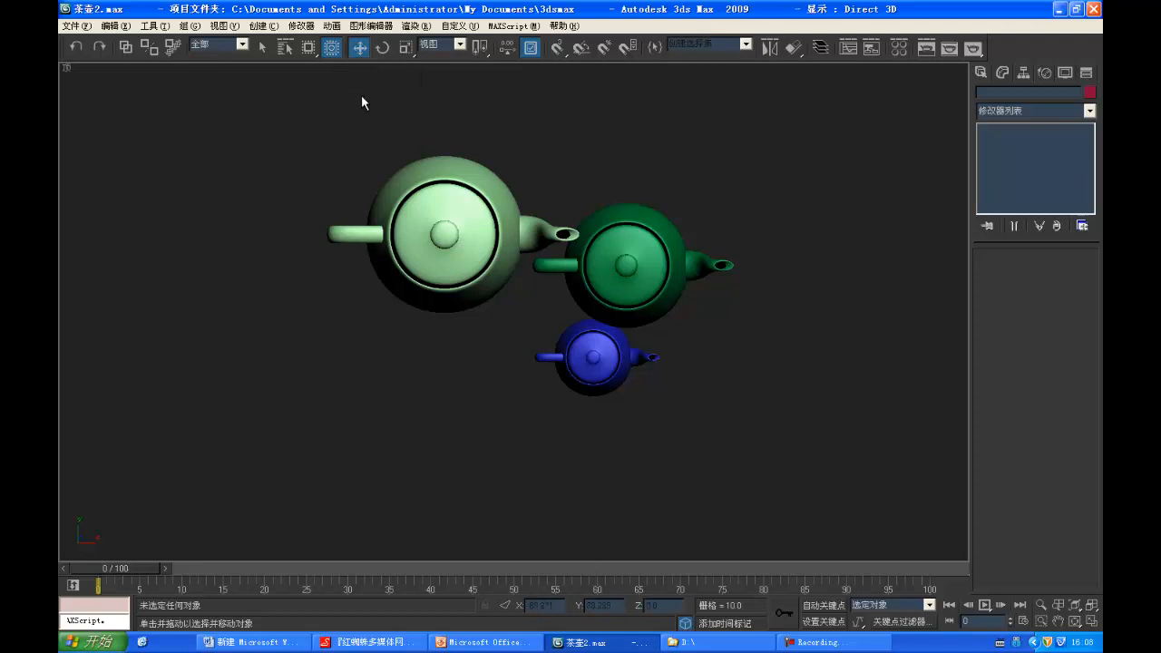
pyautogui.moveTo(281, 69); pyautogui.dragTo(573, 359)
pyautogui.moveTo(270, 117); pyautogui.dragTo(648, 426)
pyautogui.press('F3')
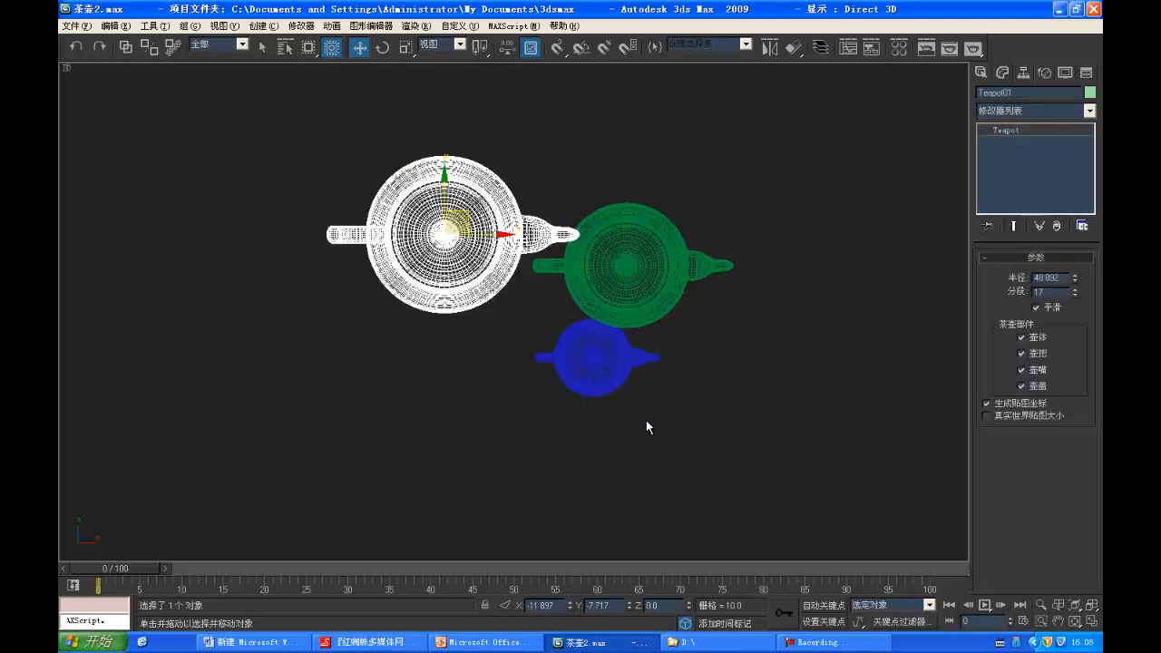
pyautogui.click(450, 375)
pyautogui.press('F3')
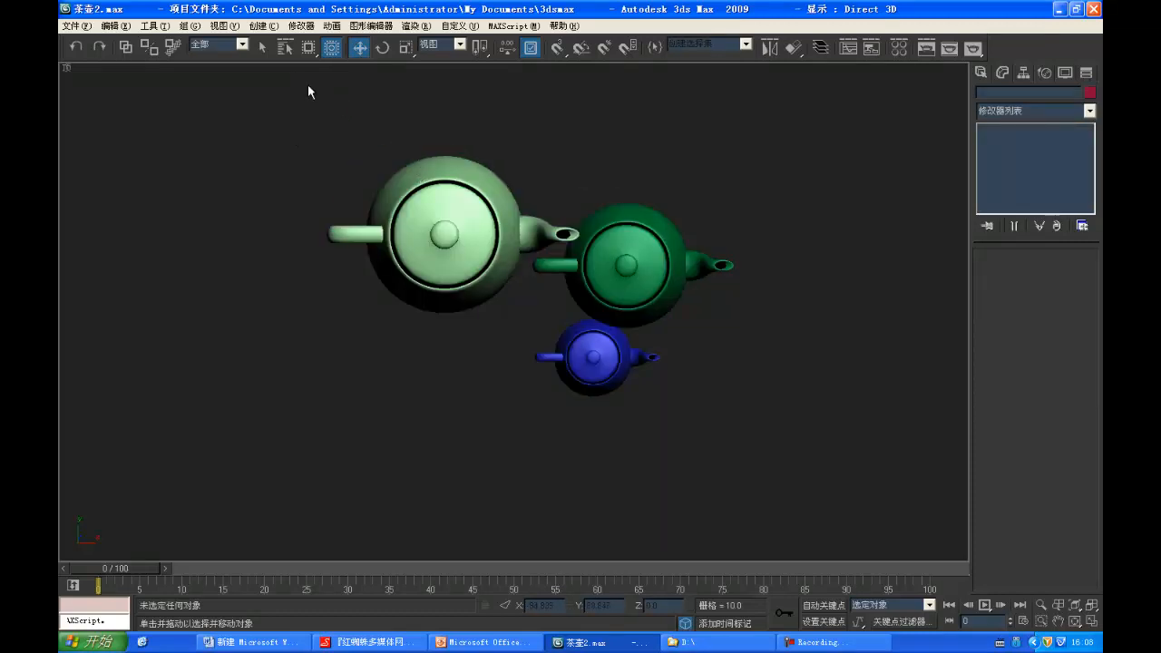
# Step: Window-select the light green teapot with a region partly covering the other teapots, display the viewport in wireframe, and deselect everything
pyautogui.moveTo(289, 73)
pyautogui.mouseDown()
pyautogui.moveTo(416, 189)
pyautogui.moveTo(664, 365)
pyautogui.moveTo(634, 373)
pyautogui.mouseUp()
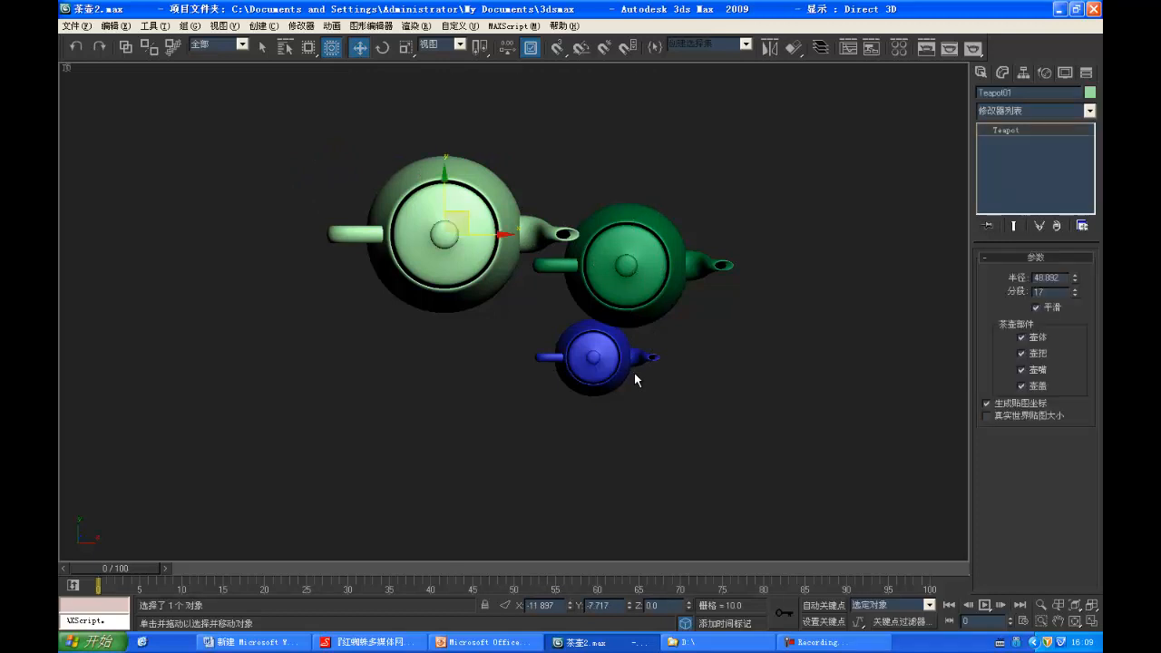
pyautogui.press('F3')
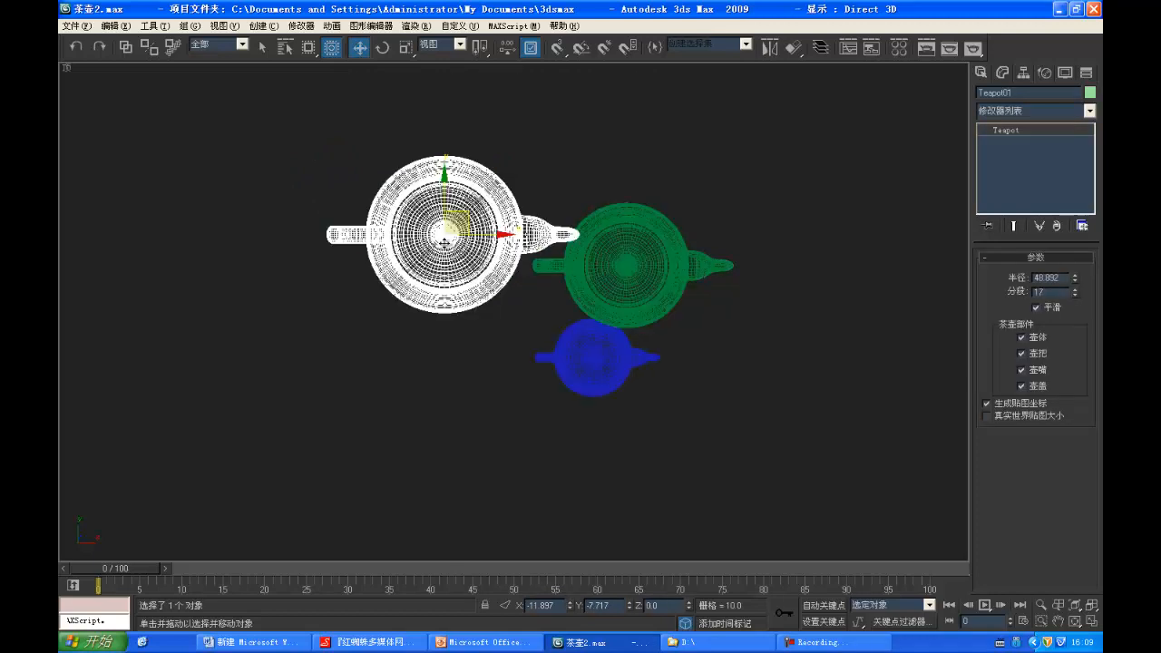
pyautogui.click(478, 346)
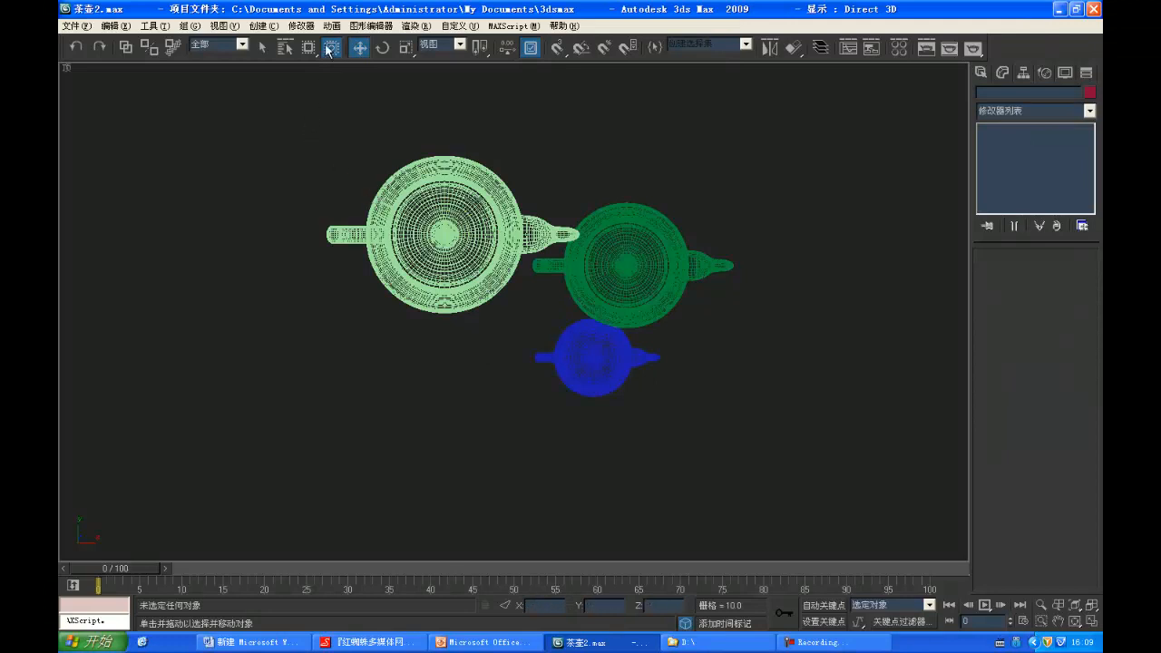
# Step: Switch back to Crossing mode, select all three teapots with one region, deselect them, and restore shaded display
pyautogui.click(329, 47)
pyautogui.moveTo(327, 116); pyautogui.dragTo(622, 386)
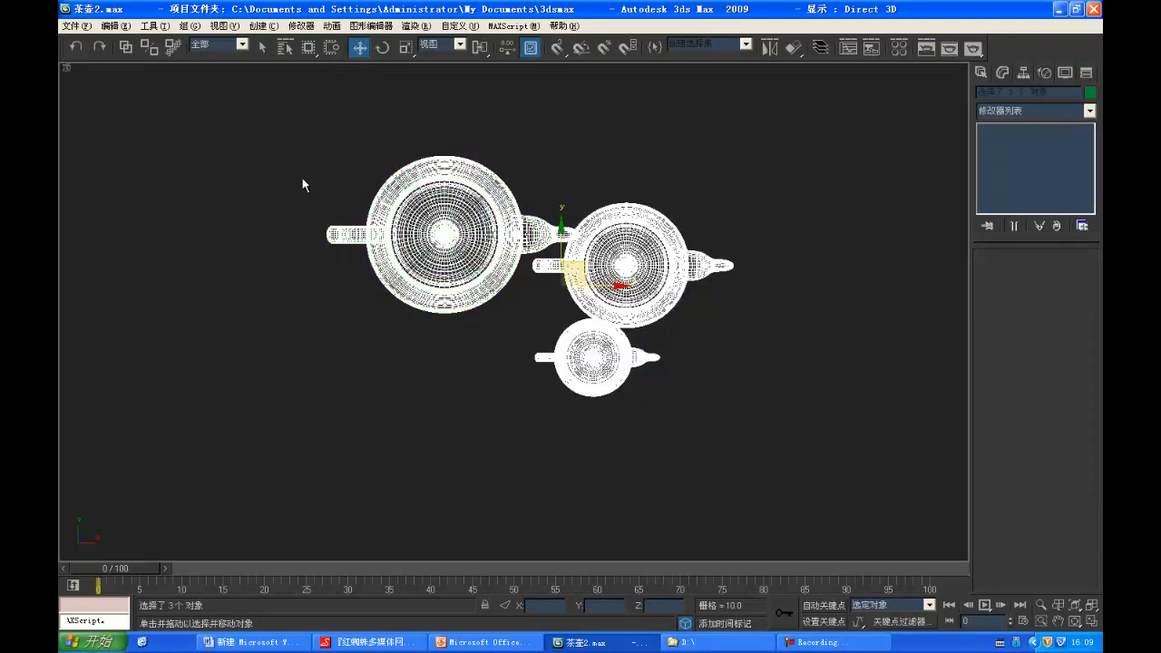
pyautogui.click(319, 158)
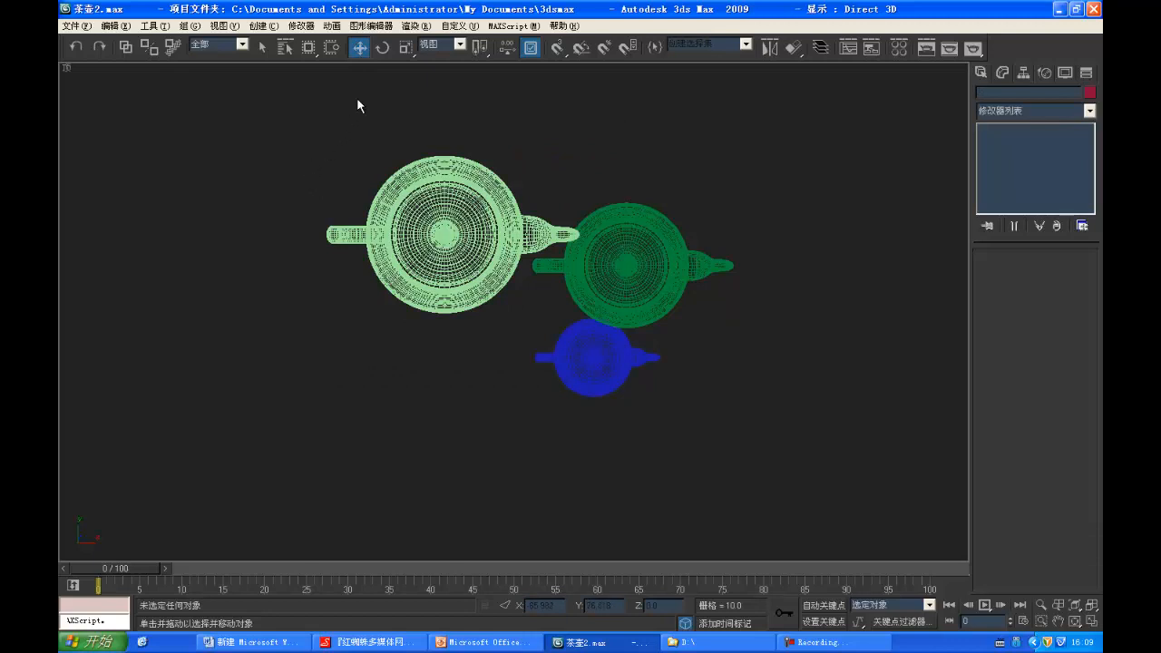
pyautogui.press('F3')
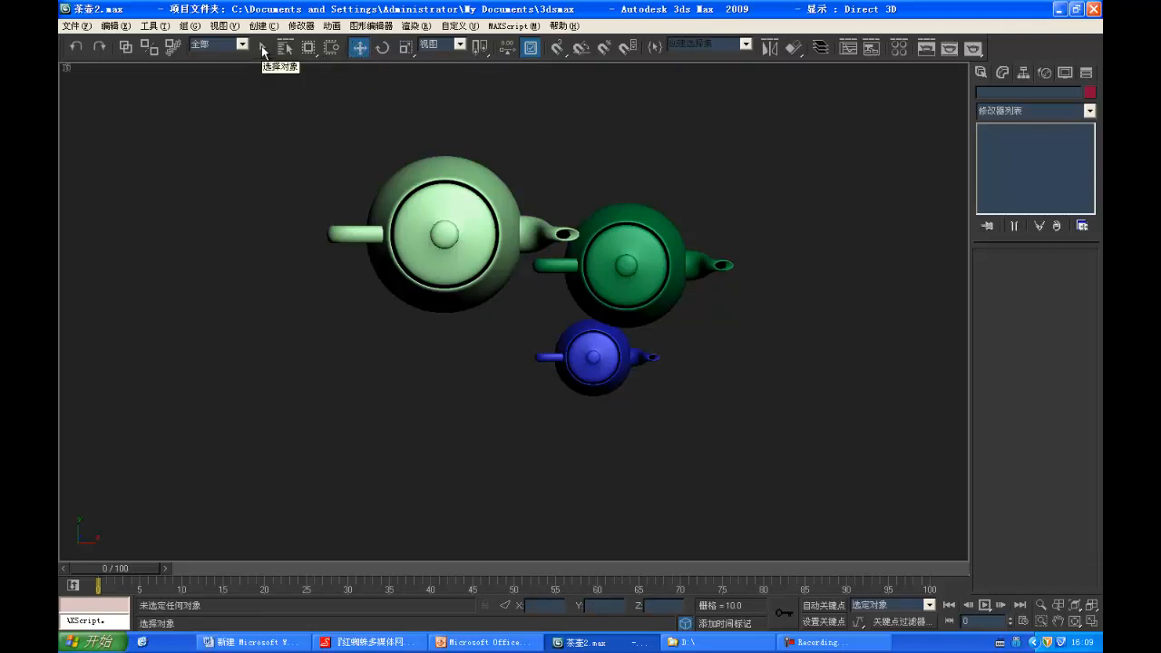
# Step: Select the light green teapot, try moving it freely and along the Y axis, and activate the Rotate tool
pyautogui.click(464, 238)
pyautogui.moveTo(459, 226)
pyautogui.mouseDown()
pyautogui.moveTo(460, 284)
pyautogui.moveTo(379, 223)
pyautogui.moveTo(467, 252)
pyautogui.moveTo(580, 235)
pyautogui.moveTo(465, 236)
pyautogui.moveTo(477, 236)
pyautogui.mouseUp()
pyautogui.rightClick(467, 252)
pyautogui.rightClick(476, 235)
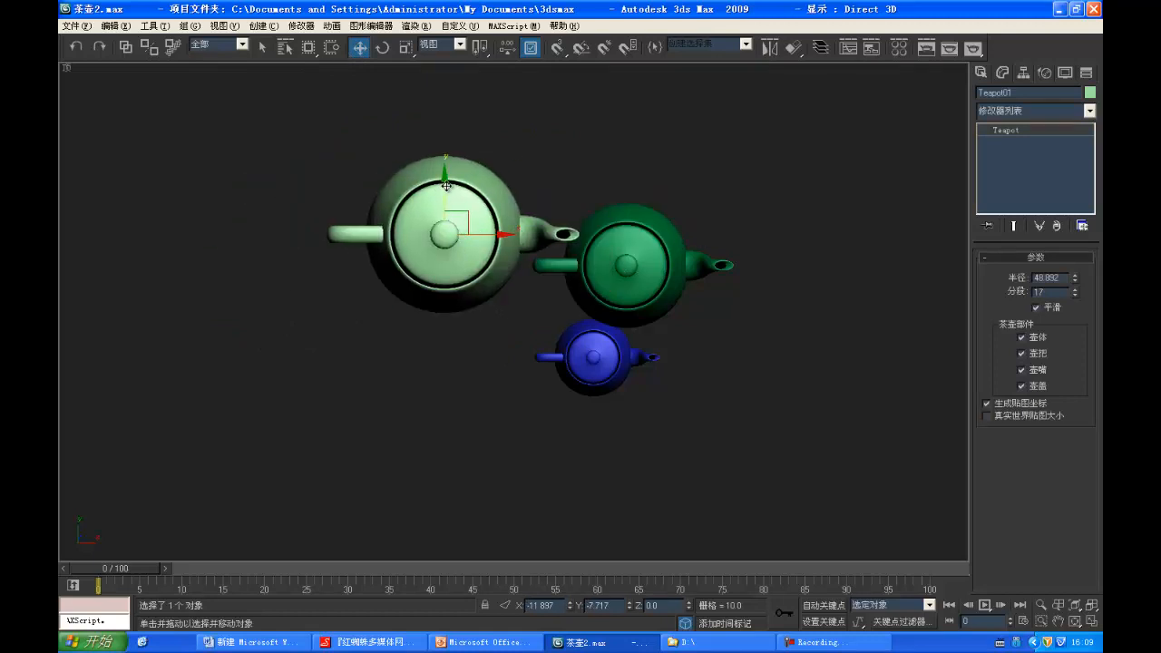
pyautogui.moveTo(447, 190); pyautogui.dragTo(448, 96)
pyautogui.rightClick(449, 95)
pyautogui.click(382, 48)
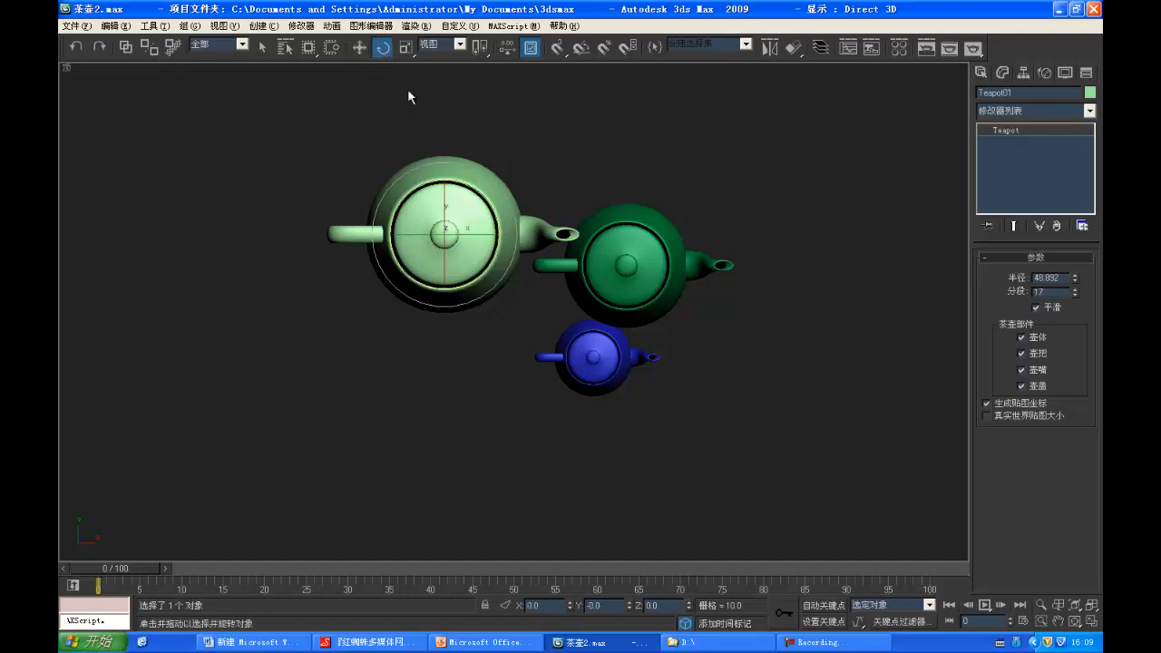
# Step: Switch to the Word document, clear the undo and redo shortcut notes, and begin a new line with 选择
pyautogui.click(249, 641)
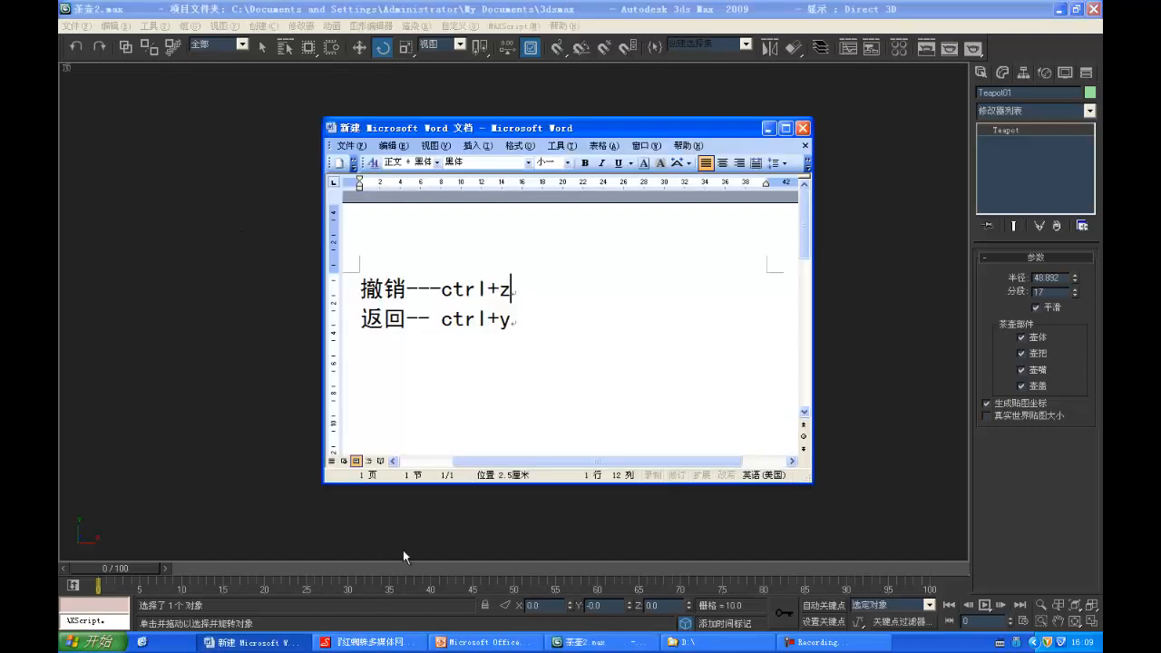
pyautogui.moveTo(510, 323); pyautogui.dragTo(360, 272)
pyautogui.press('BackSpace')
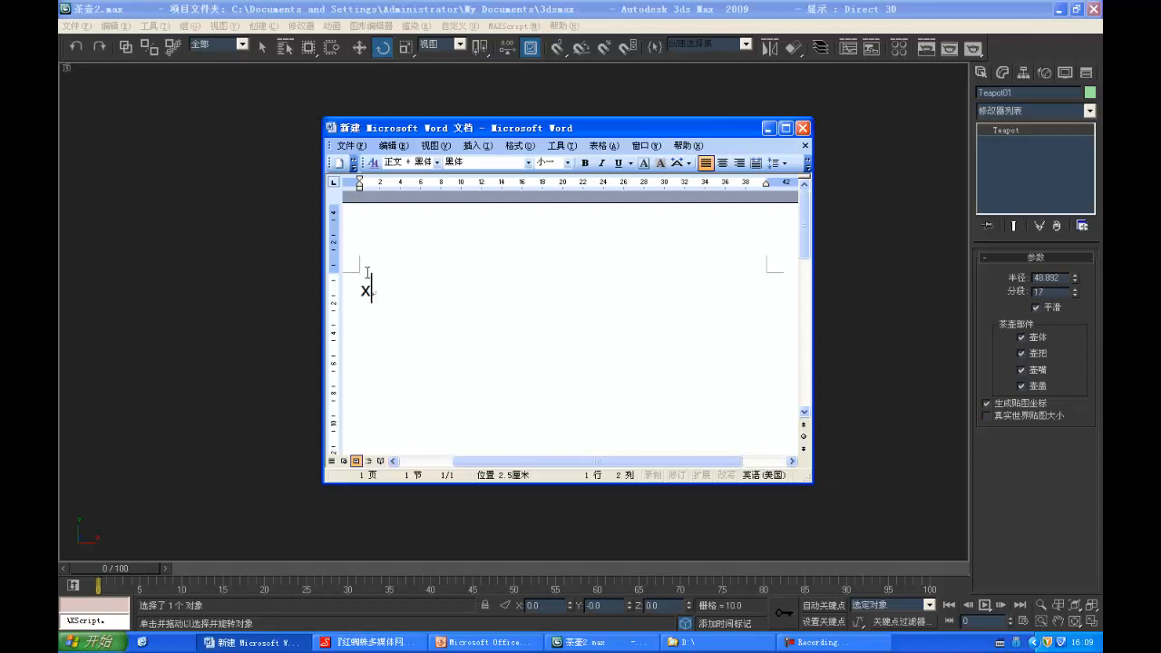
pyautogui.hotkey('ctrl', 'shift')
pyautogui.write('xuanze ta \\')
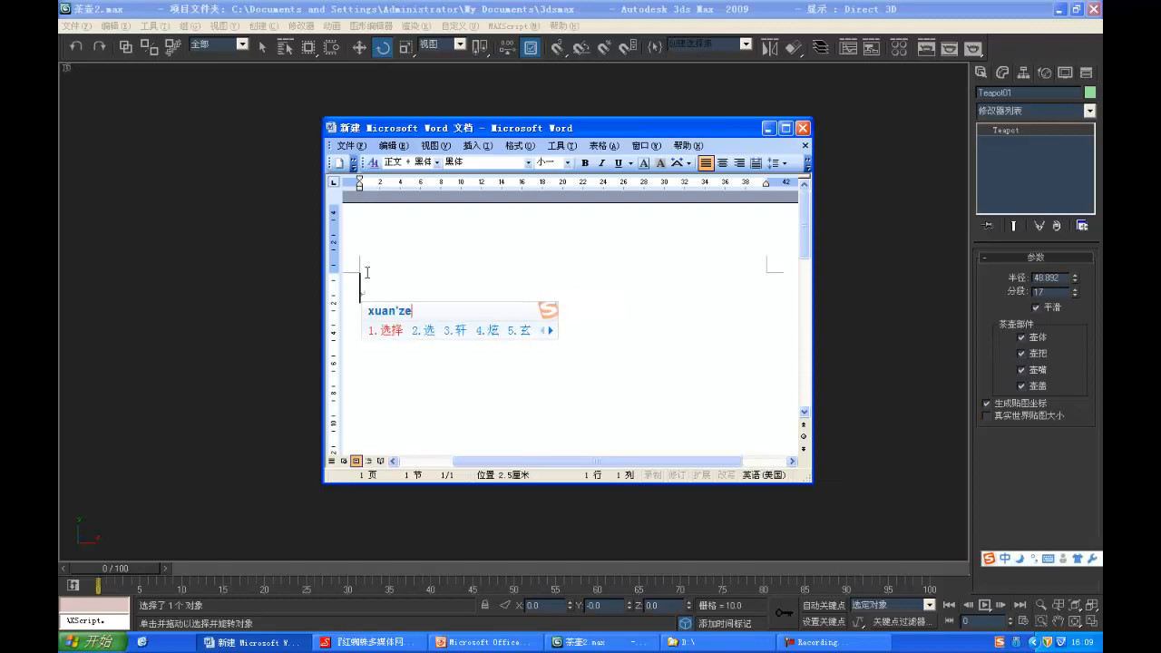
pyautogui.write('bingc')
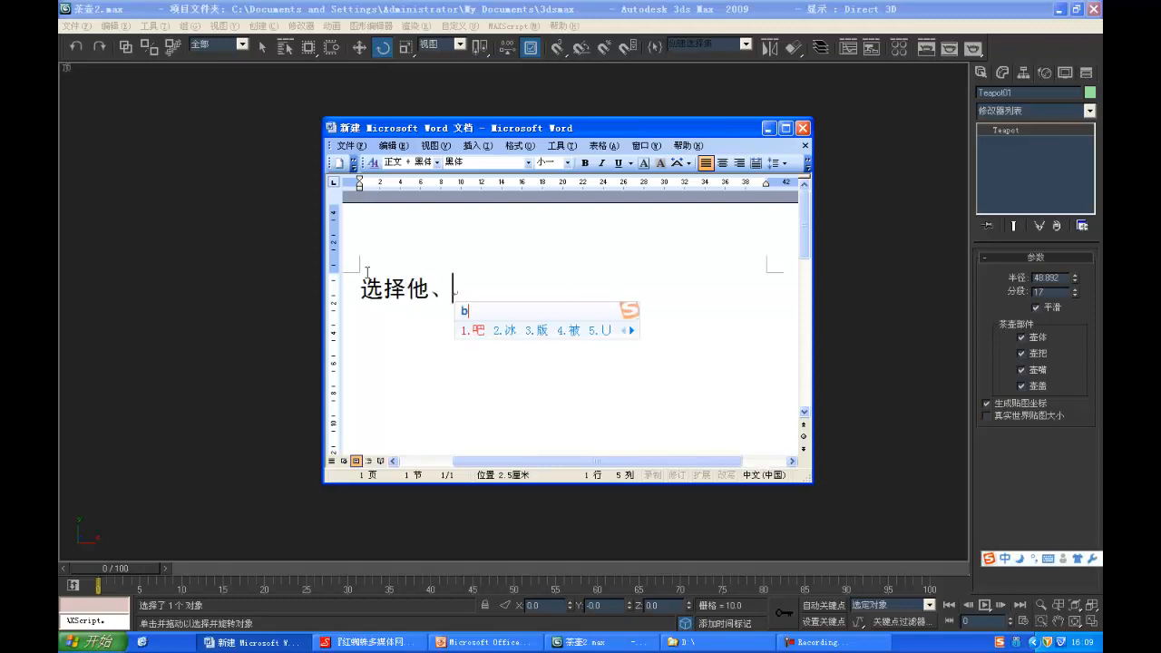
pyautogui.press('BackSpace')
pyautogui.press('BackSpace')
pyautogui.press('BackSpace')
pyautogui.press('BackSpace')
pyautogui.press('BackSpace')
pyautogui.press('BackSpace')
pyautogui.press('BackSpace')
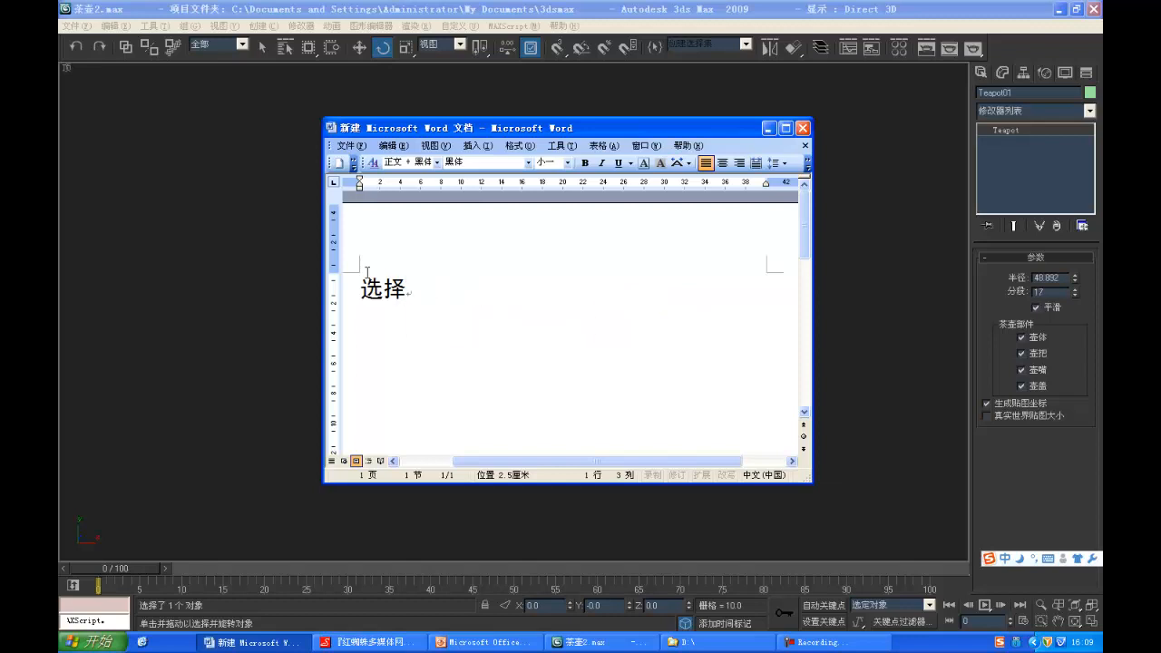
# Step: Complete the tool name in the Word note so the line reads 选择并旋转
pyautogui.write('bing')
pyautogui.press('space')
pyautogui.write('xuanzhuang')
pyautogui.press('space')
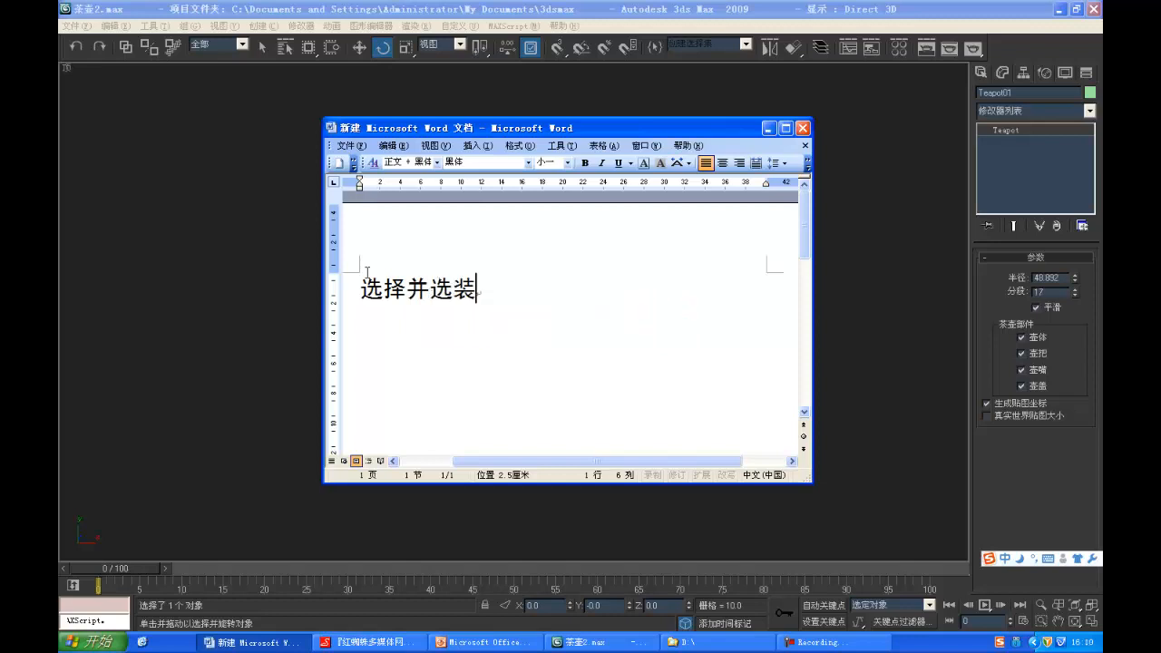
pyautogui.press('BackSpace')
pyautogui.press('BackSpace')
pyautogui.write('xuanzhuang')
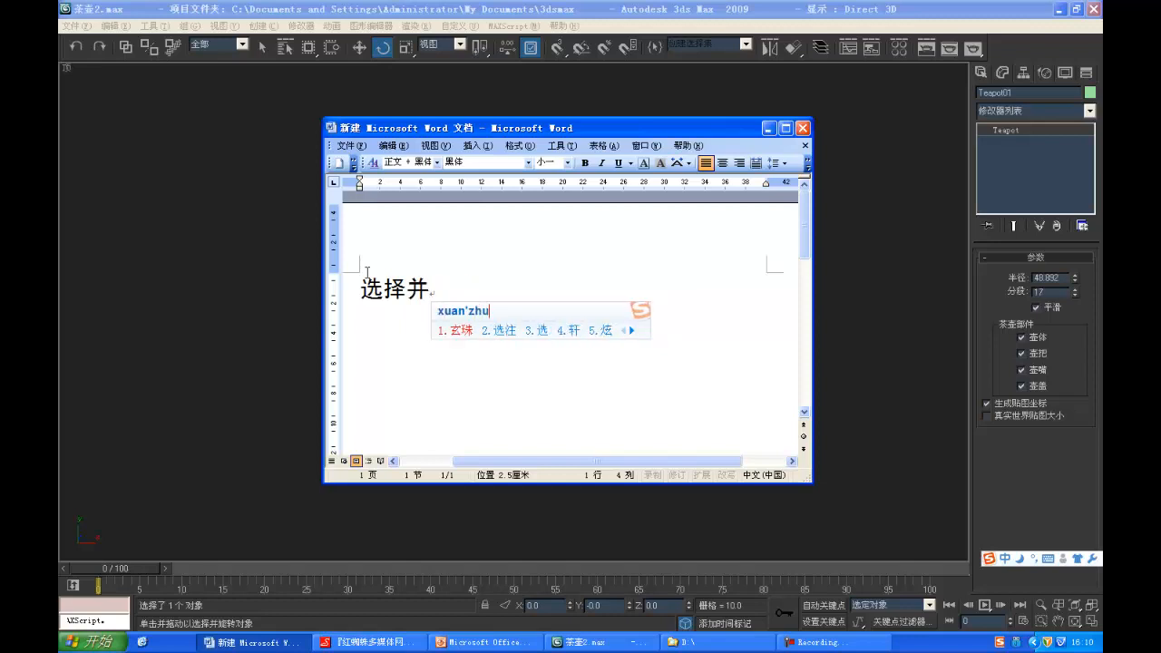
pyautogui.press('BackSpace')
pyautogui.press('space')
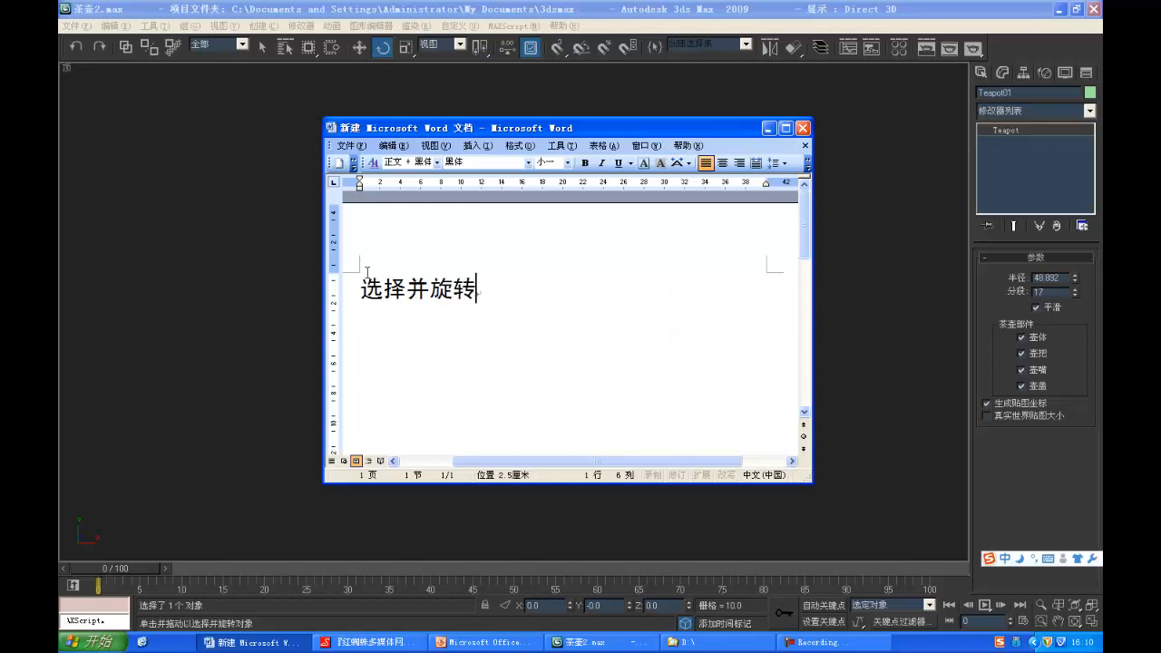
# Step: Append ---E to the rotate note and minimize Word to return to 3ds Max
pyautogui.write('=')
pyautogui.press('BackSpace')
pyautogui.write('---RE')
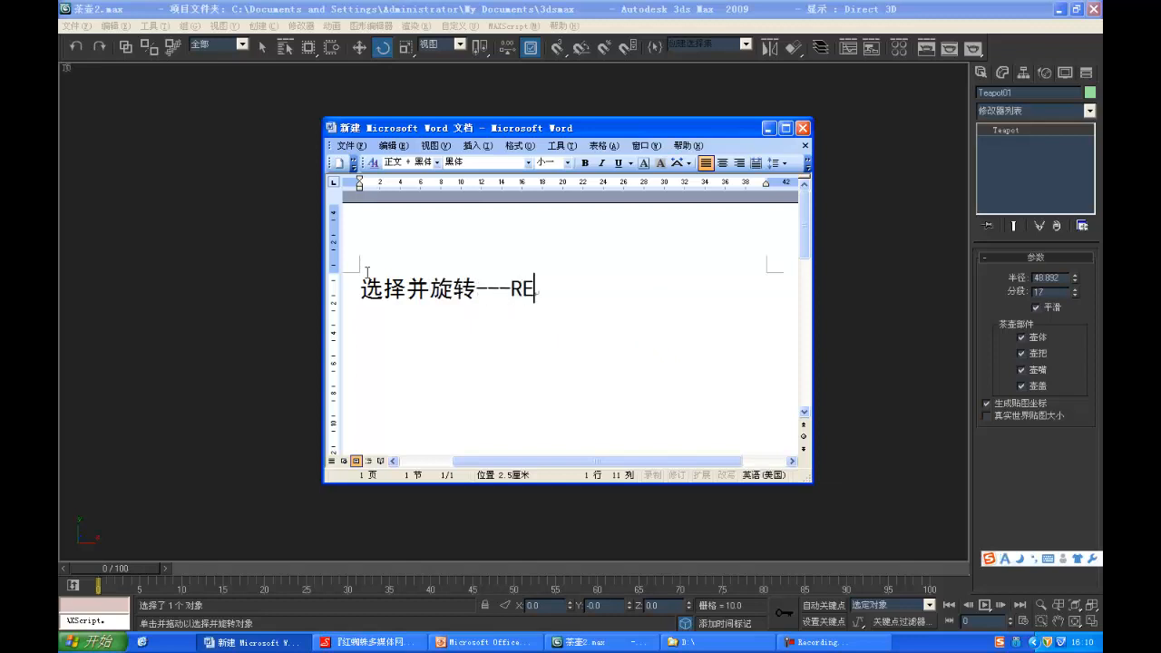
pyautogui.press('BackSpace')
pyautogui.press('BackSpace')
pyautogui.write('E')
pyautogui.click(769, 128)
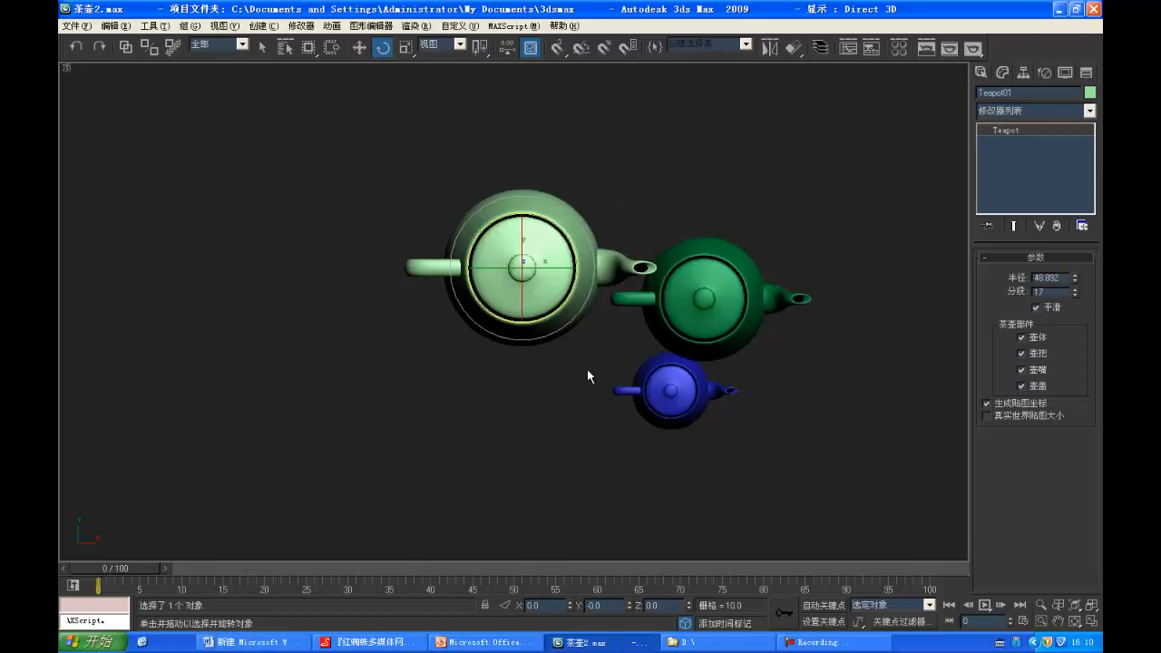
# Step: Try rotating the light green teapot about its X, Z and Y axes in an angled view, cancelling each rotation
pyautogui.keyDown('alt'); pyautogui.moveTo(587, 370); pyautogui.dragTo(563, 353, button='middle'); pyautogui.keyUp('alt')
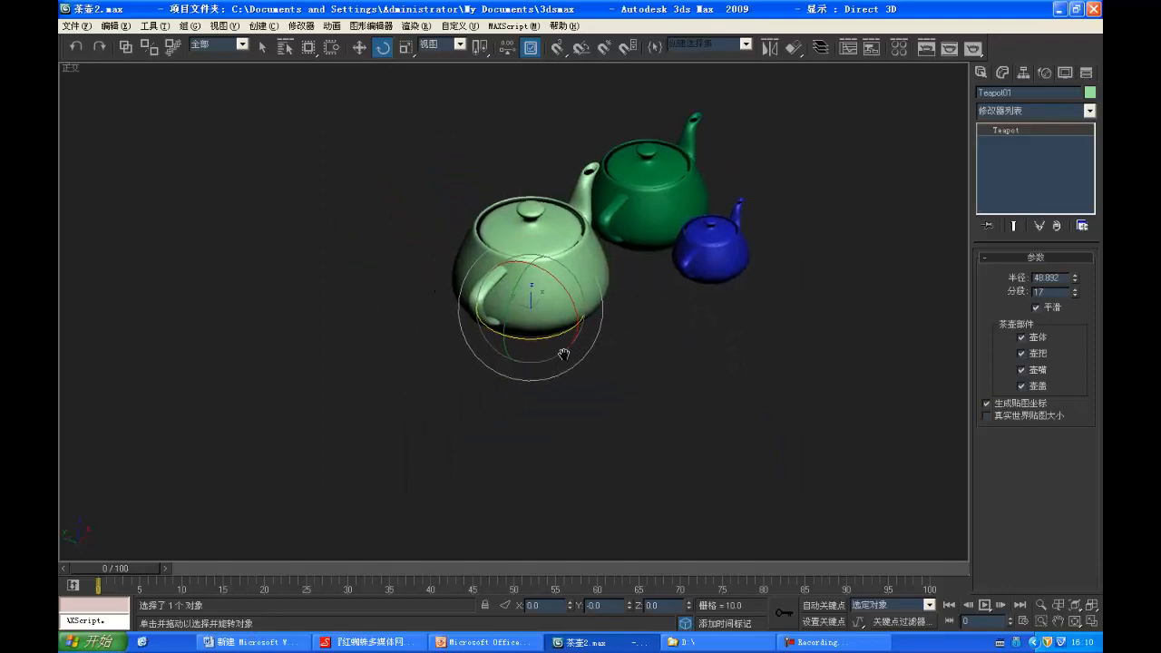
pyautogui.scroll(6, 564, 363)
pyautogui.scroll(-2, 562, 390)
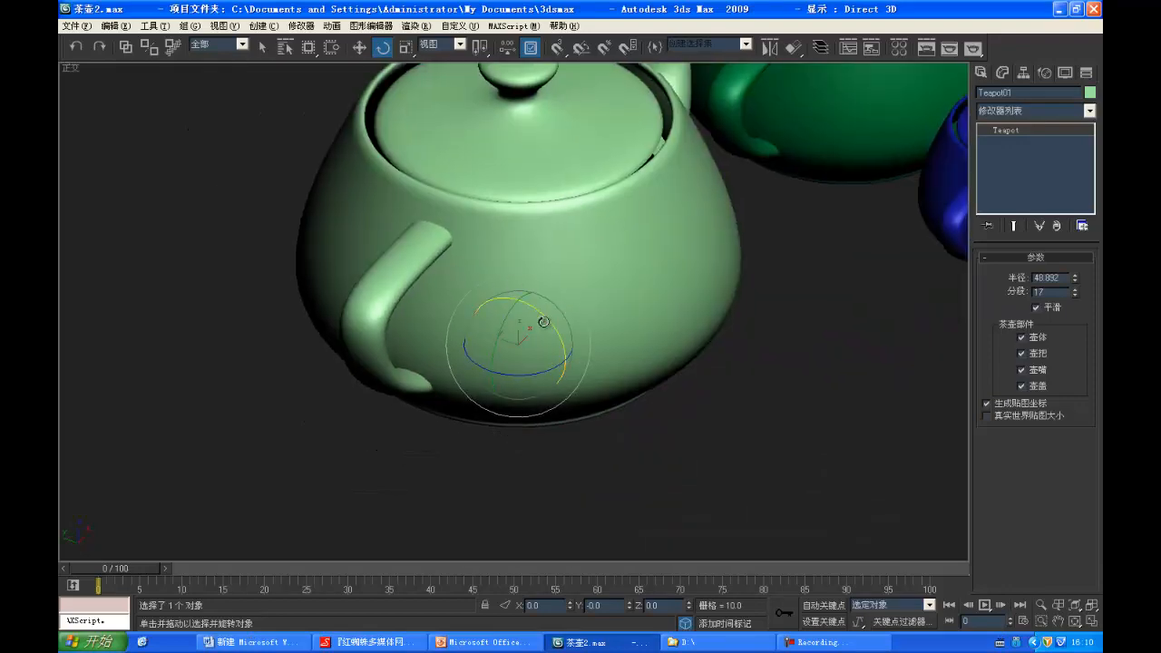
pyautogui.keyDown('alt'); pyautogui.moveTo(583, 410); pyautogui.dragTo(557, 404, button='middle'); pyautogui.keyUp('alt')
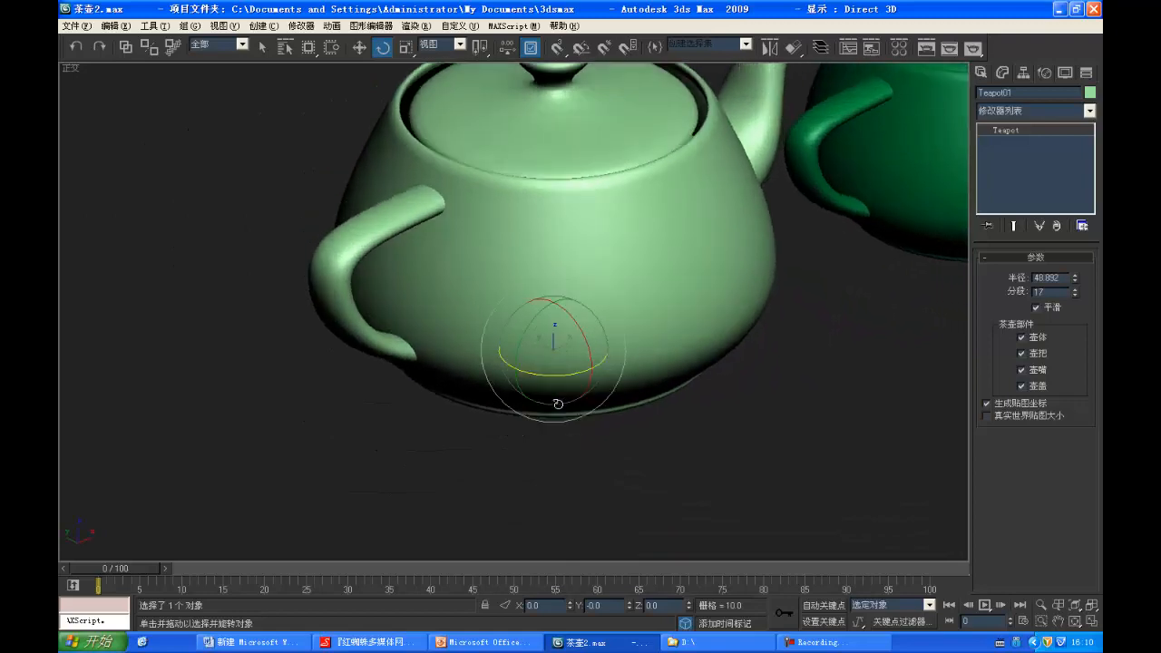
pyautogui.scroll(5, 644, 408)
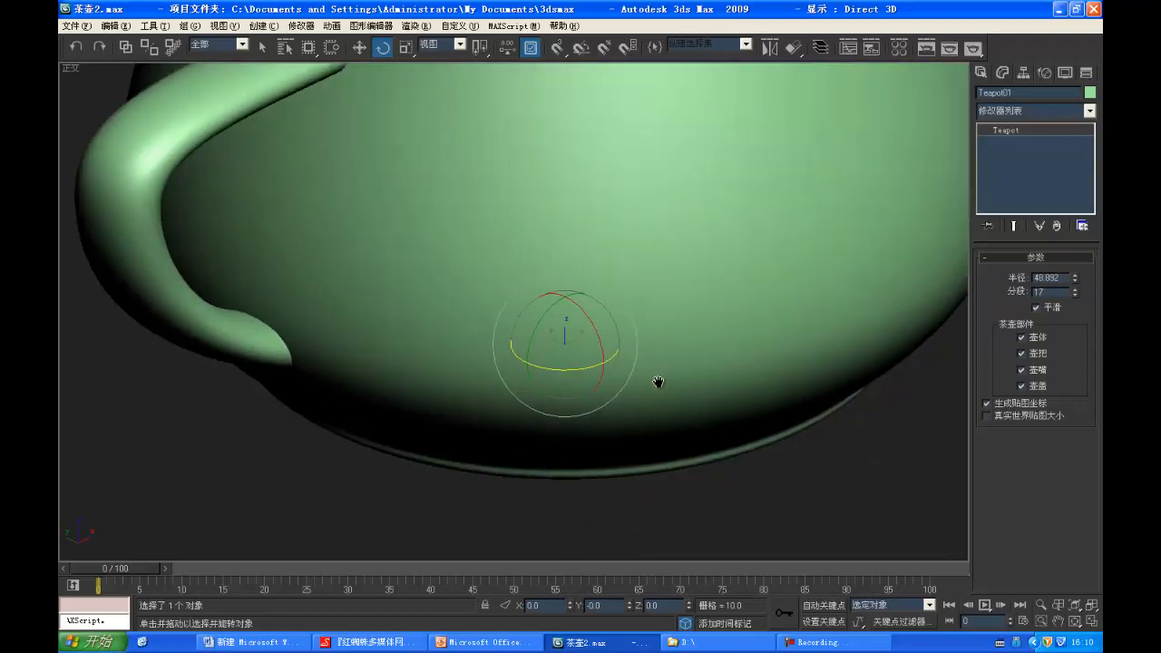
pyautogui.scroll(-5, 653, 363)
pyautogui.moveTo(553, 335); pyautogui.dragTo(535, 606)
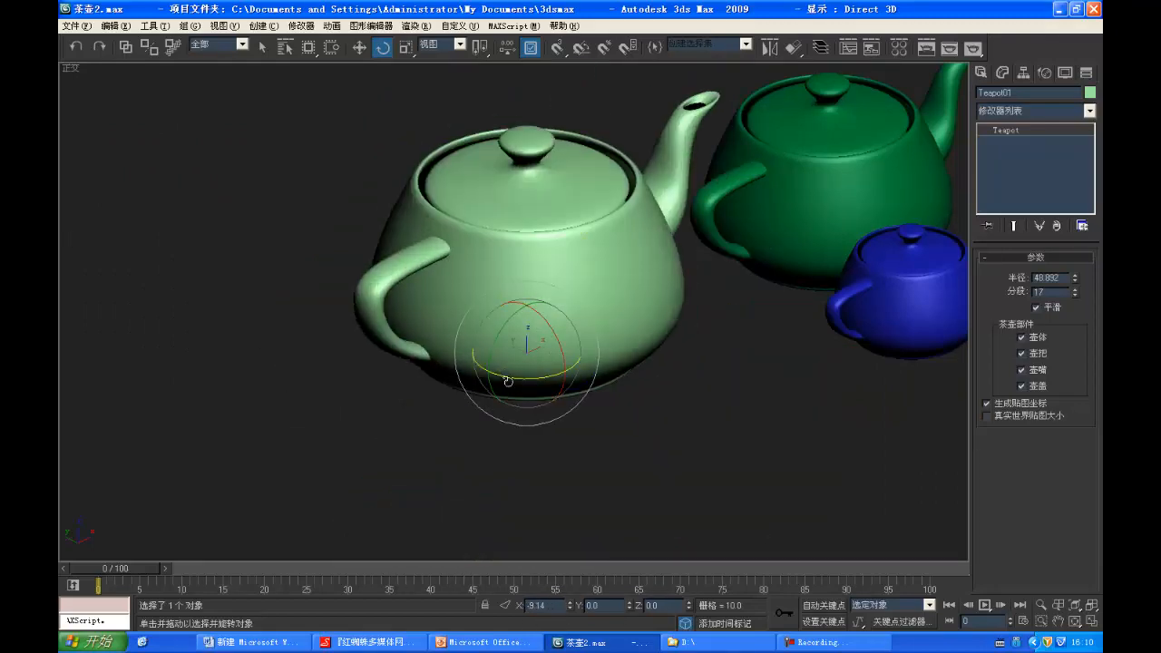
pyautogui.moveTo(508, 381); pyautogui.dragTo(685, 390)
pyautogui.rightClick(685, 390)
pyautogui.moveTo(532, 320); pyautogui.dragTo(605, 78)
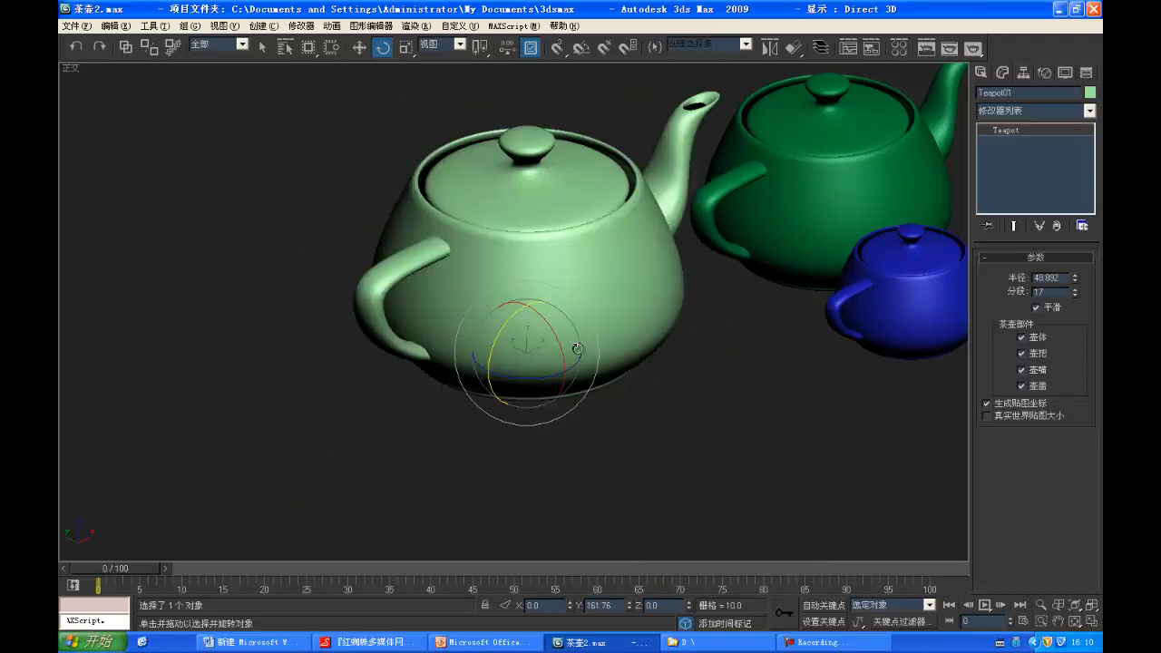
# Step: Activate the Move tool and examine its axis gizmo close up on the light green teapot
pyautogui.scroll(3, 578, 350)
pyautogui.moveTo(578, 350); pyautogui.dragTo(558, 310, button='middle')
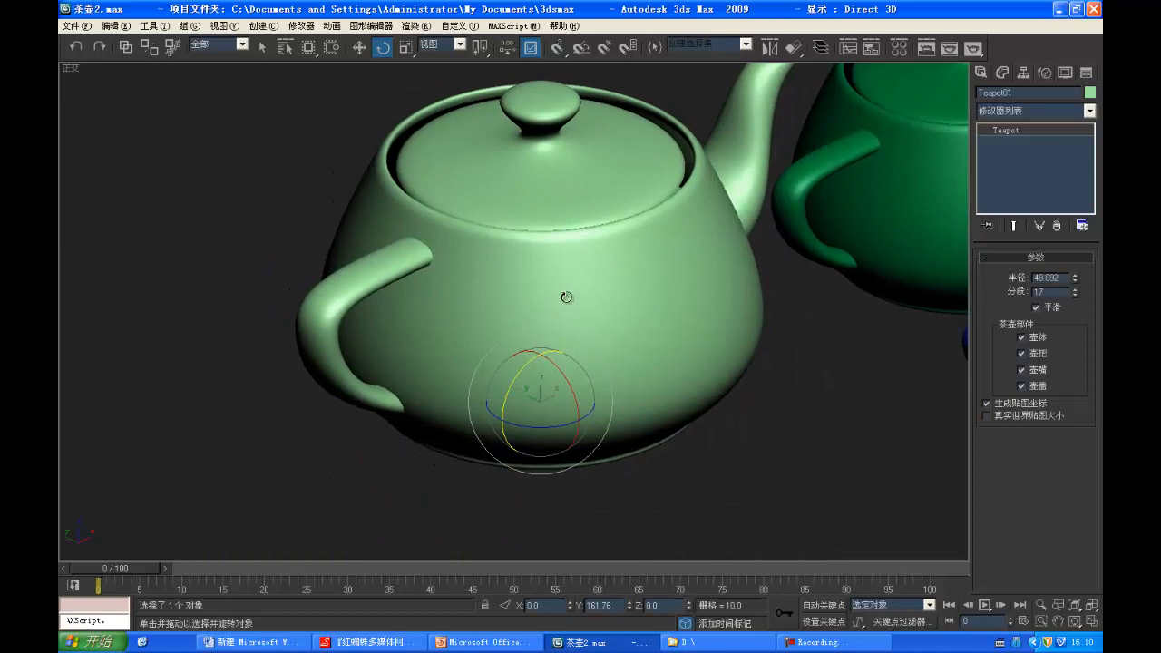
pyautogui.click(359, 48)
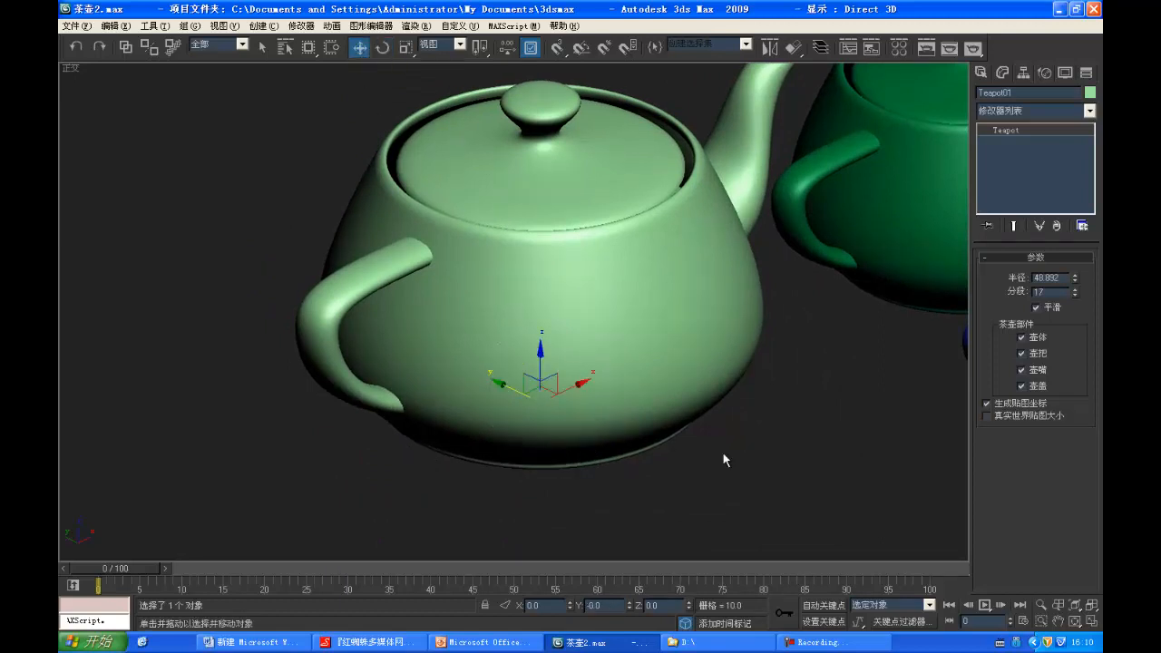
pyautogui.scroll(5, 725, 453)
pyautogui.moveTo(647, 350); pyautogui.dragTo(654, 401, button='middle')
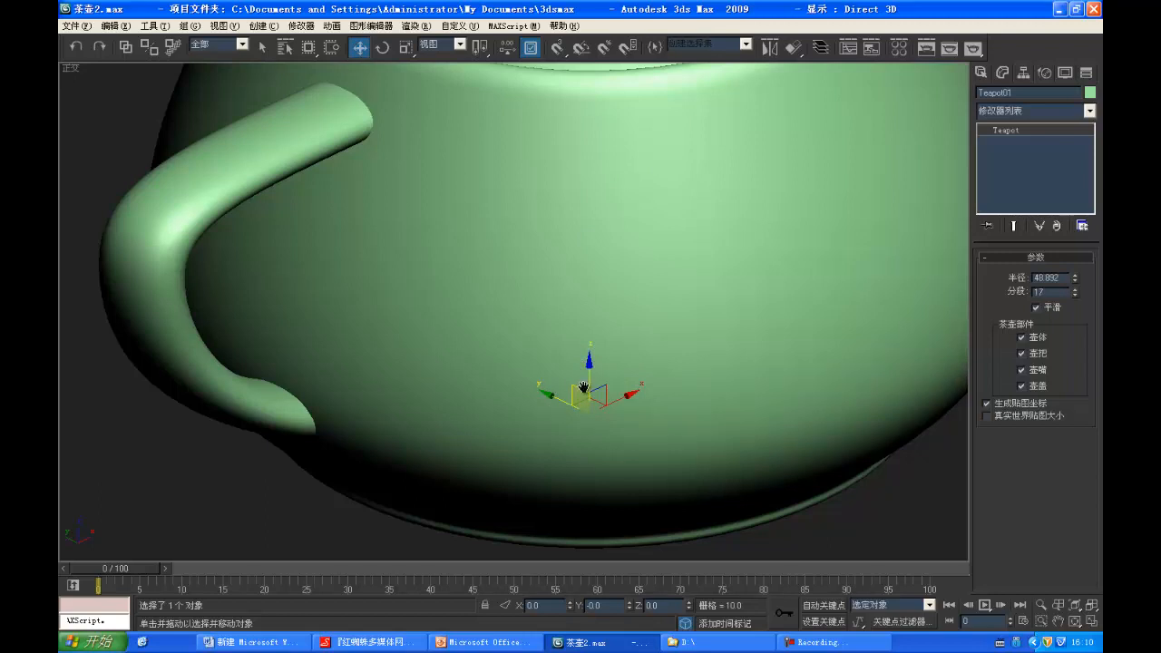
pyautogui.scroll(-5, 555, 396)
pyautogui.scroll(-3, 639, 489)
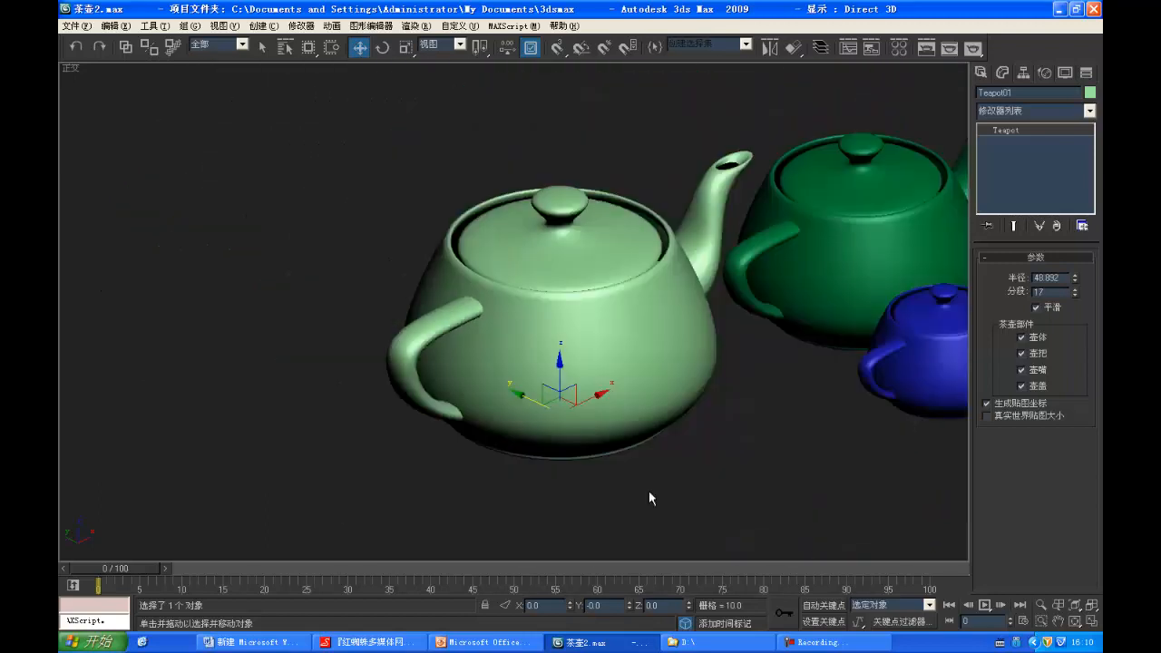
pyautogui.scroll(4, 655, 481)
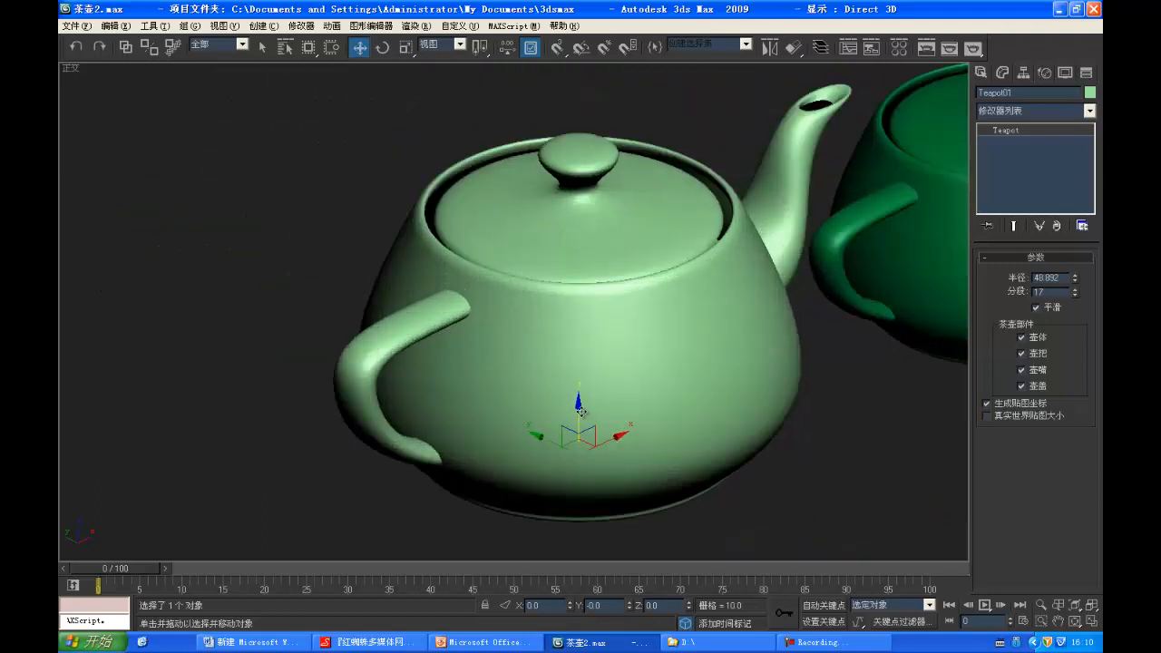
pyautogui.scroll(4, 694, 362)
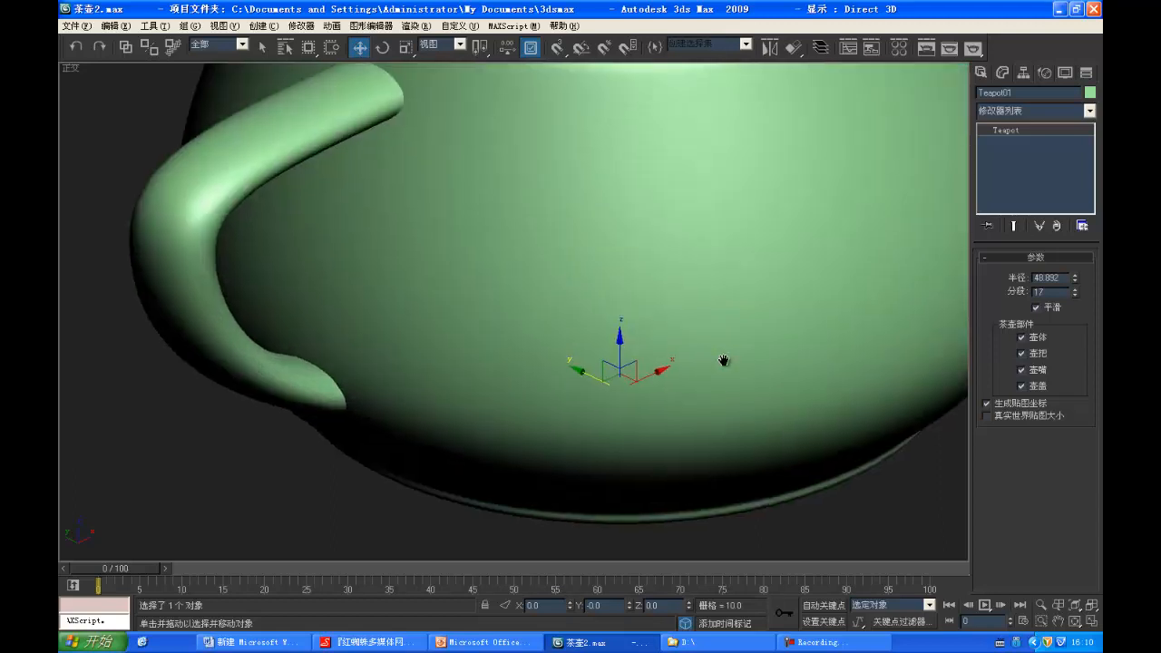
pyautogui.moveTo(723, 360); pyautogui.dragTo(720, 376, button='middle')
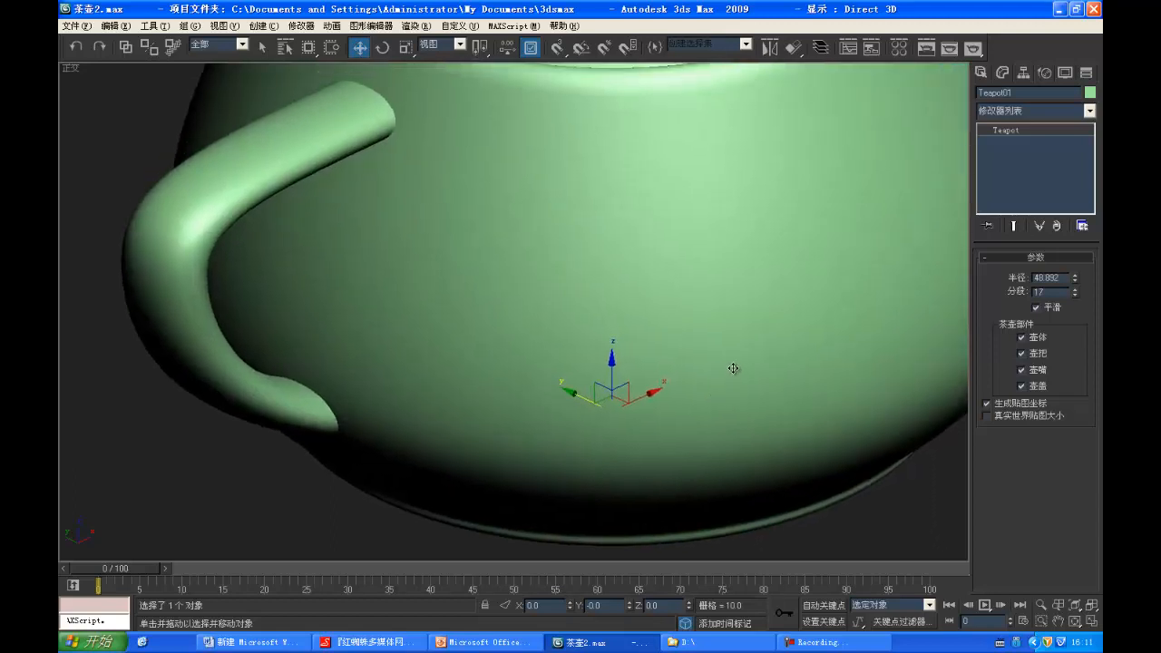
# Step: Return to the Rotate tool and try the X, Y and Z rotation rings on the light green teapot, cancelling each rotation
pyautogui.press('e')
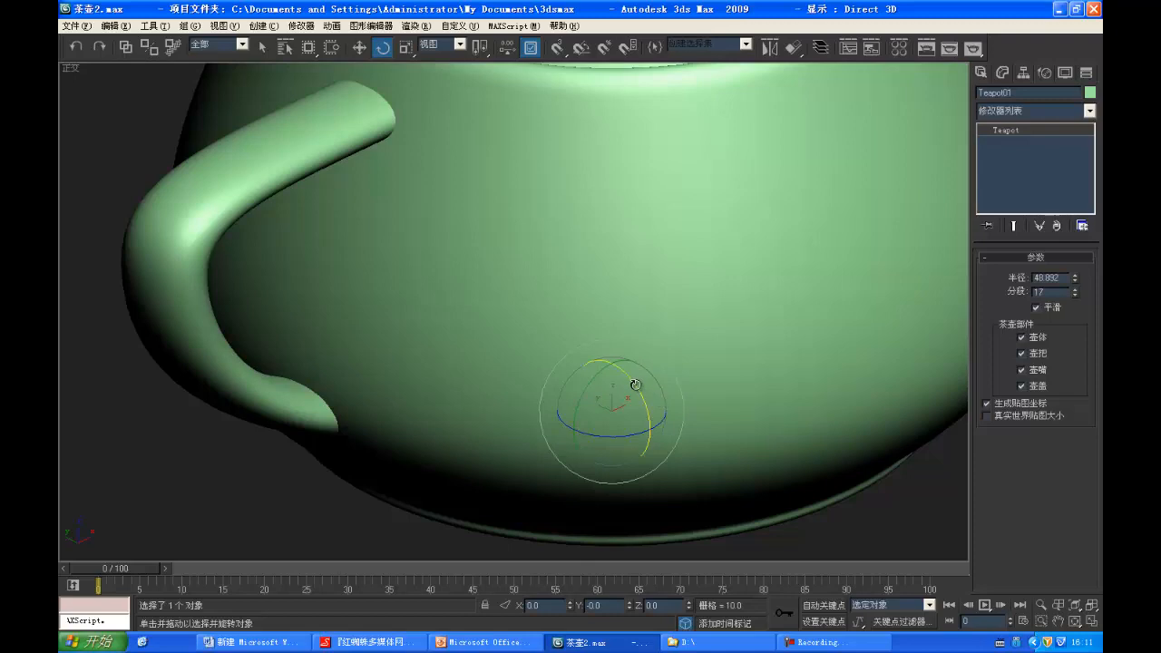
pyautogui.moveTo(635, 385); pyautogui.dragTo(663, 467)
pyautogui.rightClick(663, 467)
pyautogui.moveTo(590, 395); pyautogui.dragTo(705, 337)
pyautogui.rightClick(705, 336)
pyautogui.moveTo(605, 436); pyautogui.dragTo(884, 430)
pyautogui.rightClick(883, 430)
pyautogui.moveTo(693, 333); pyautogui.dragTo(604, 336, button='middle')
pyautogui.scroll(-3, 663, 357)
pyautogui.scroll(-3, 544, 352)
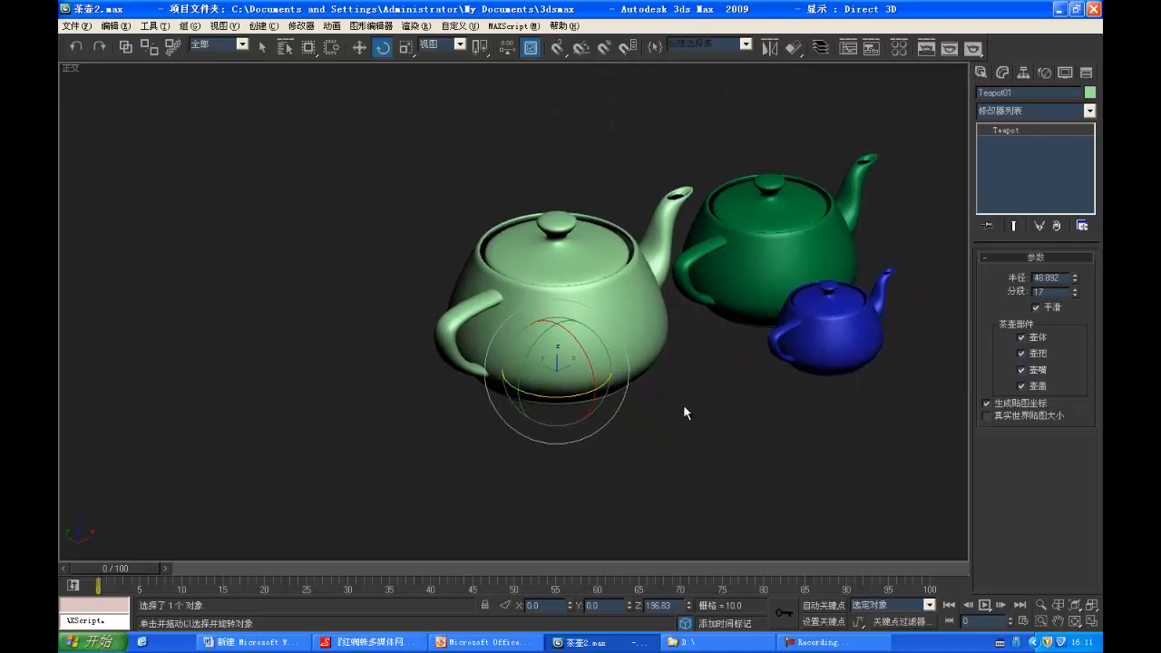
# Step: Alternate between the Move and Rotate tools, and rotate the light green teapot about -38 degrees around the X axis
pyautogui.press('w')
pyautogui.scroll(3, 581, 331)
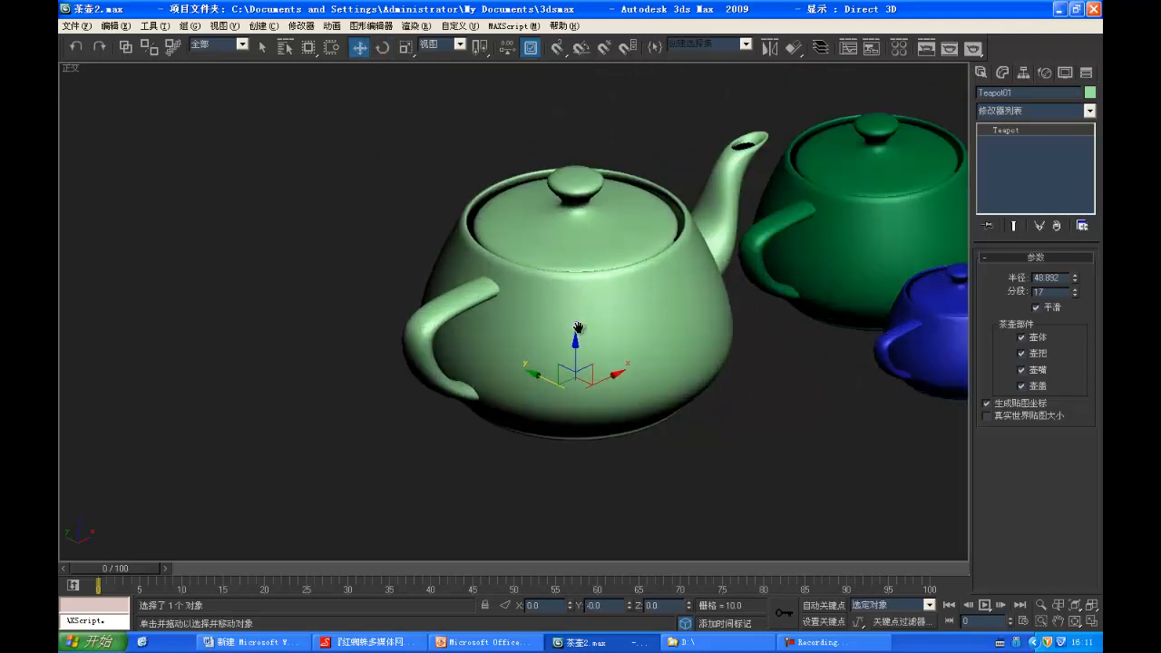
pyautogui.press('e')
pyautogui.moveTo(590, 360); pyautogui.dragTo(573, 306)
pyautogui.scroll(2, 644, 370)
pyautogui.moveTo(644, 370); pyautogui.dragTo(713, 381, button='middle')
pyautogui.scroll(2, 713, 381)
# Step: Display edged faces on the tilted teapot, switch to the Move tool, restore plain shading, and return the teapot upright
pyautogui.press('F4')
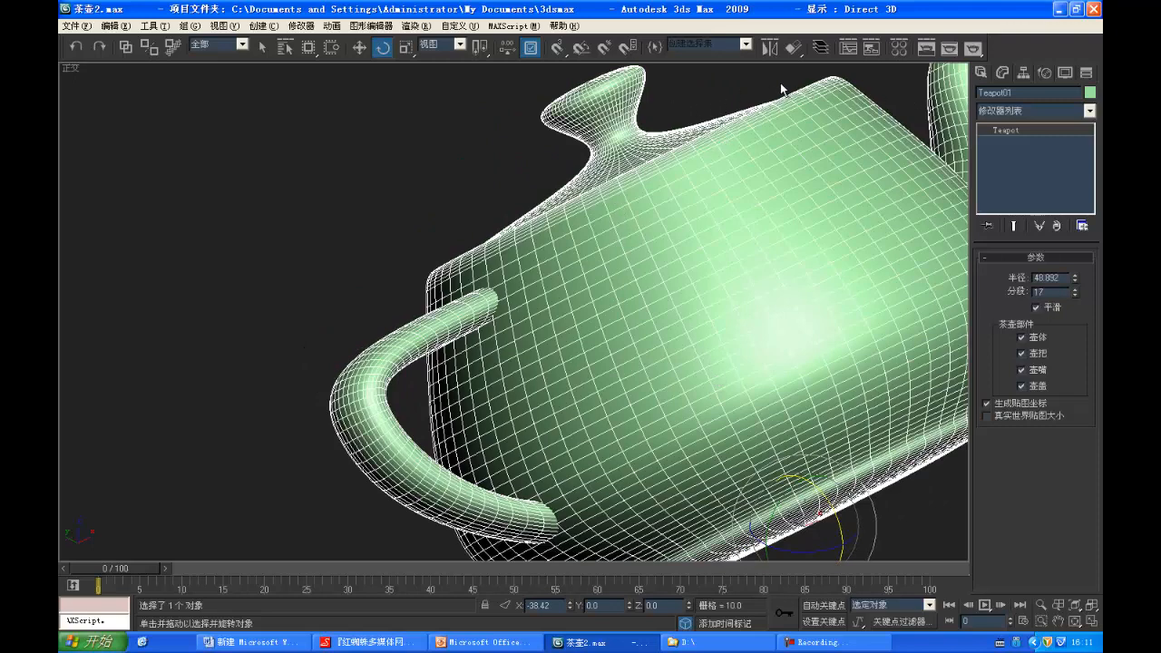
pyautogui.scroll(-2, 778, 284)
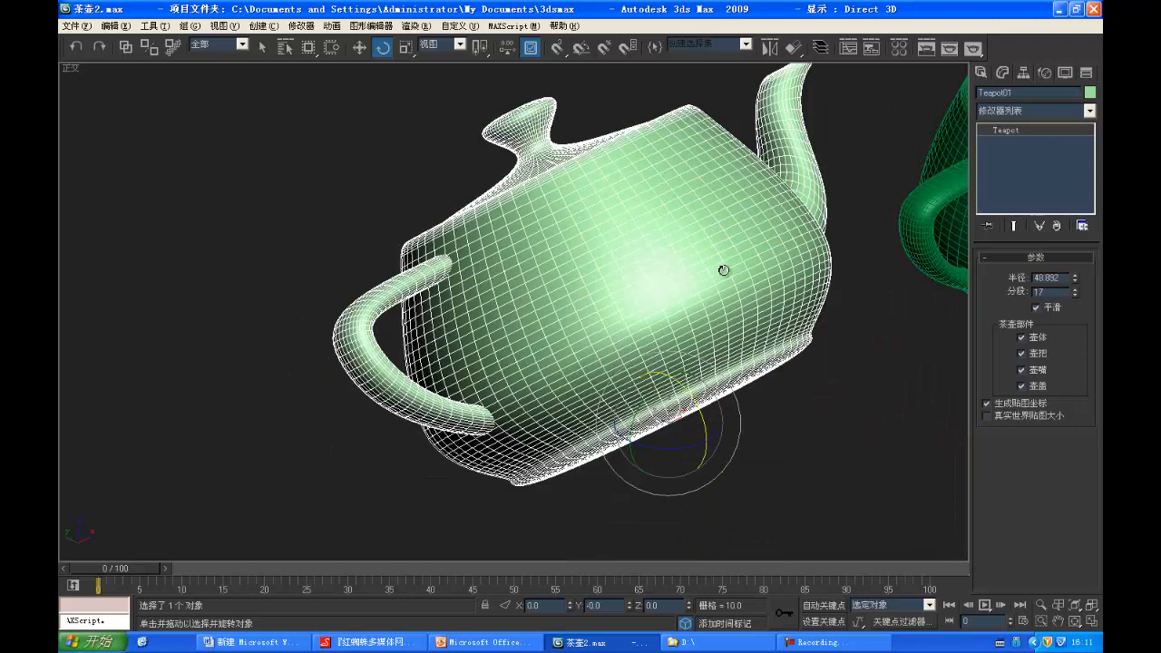
pyautogui.press('w')
pyautogui.press('F4')
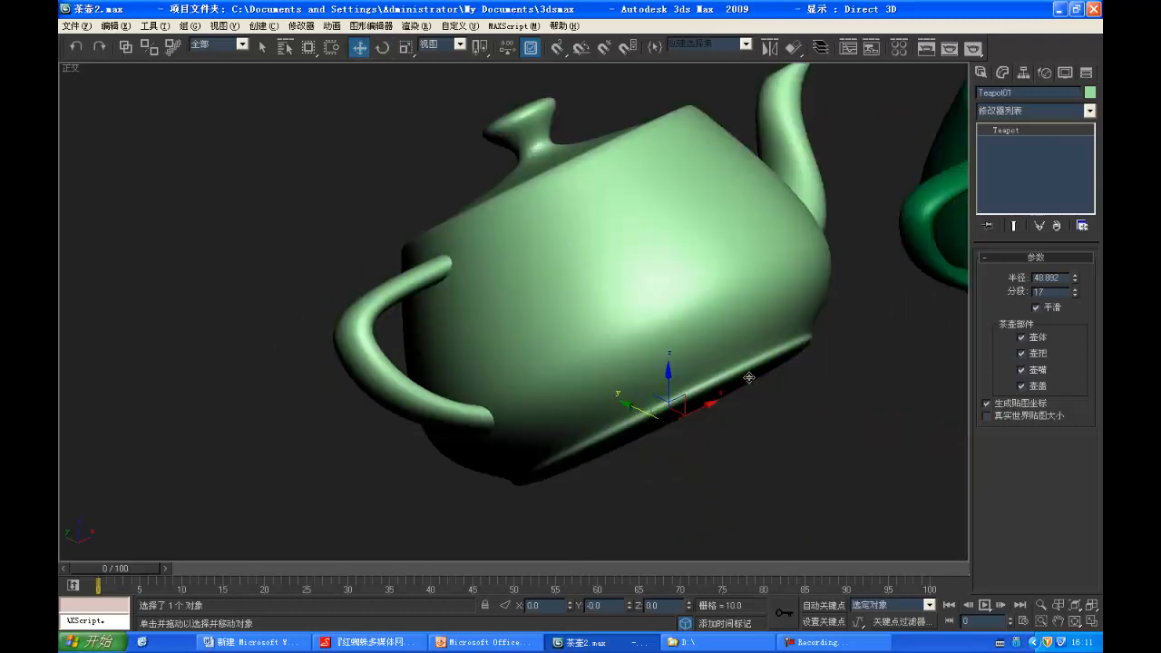
pyautogui.keyDown('alt'); pyautogui.moveTo(745, 374); pyautogui.dragTo(580, 348, button='middle'); pyautogui.keyUp('alt')
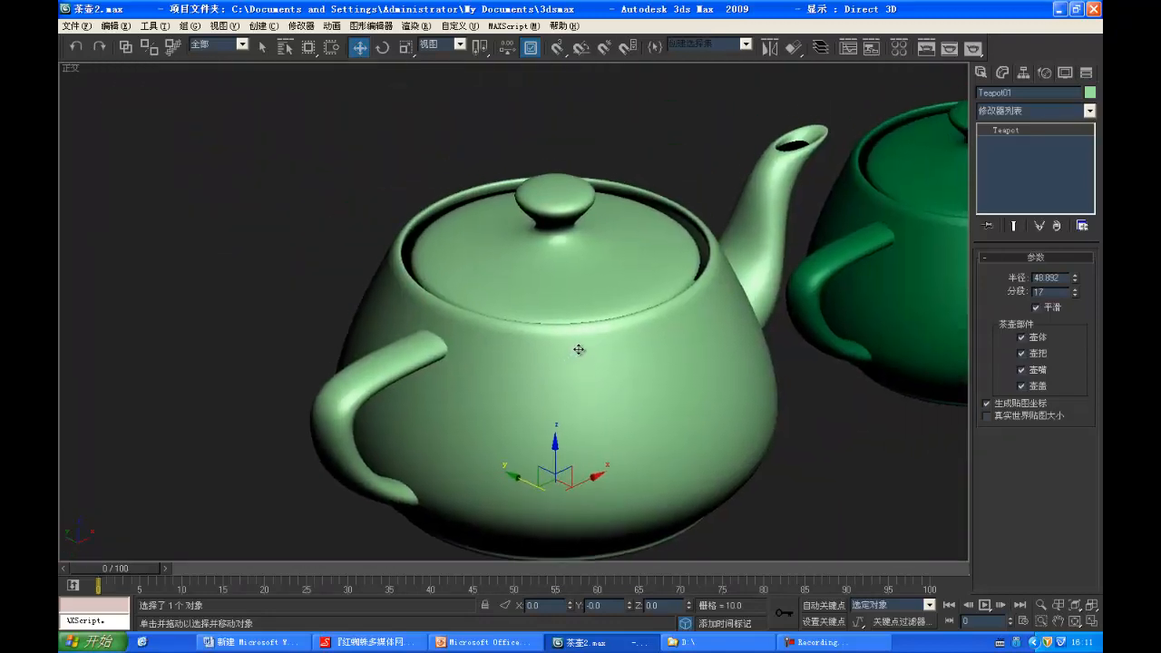
# Step: Rotate the light green teapot about -30 degrees around the Y axis, undo the rotation, and reactivate the Move tool
pyautogui.press('e')
pyautogui.moveTo(540, 456); pyautogui.dragTo(531, 481)
pyautogui.moveTo(713, 417); pyautogui.dragTo(769, 334, button='middle')
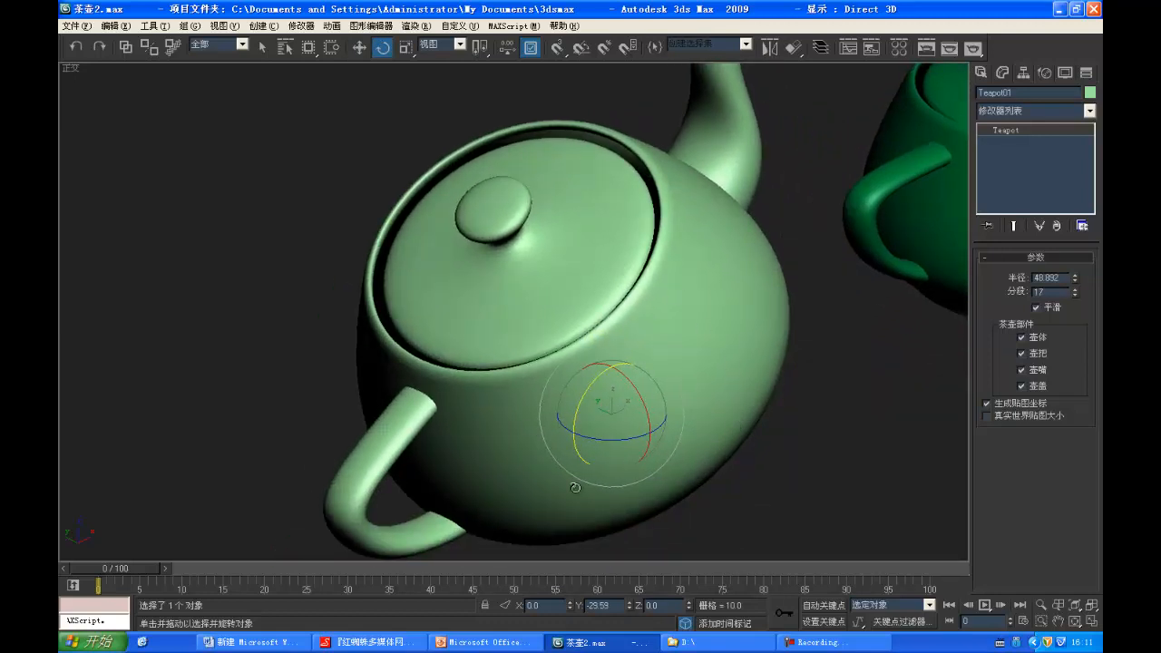
pyautogui.hotkey('ctrl', 'z')
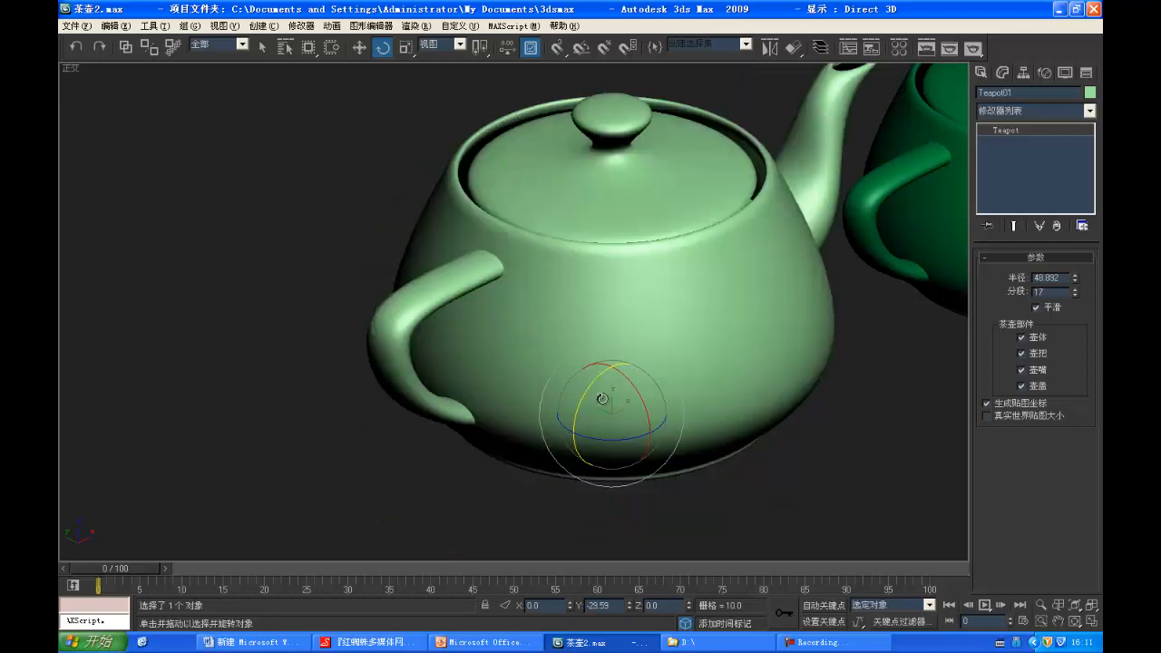
pyautogui.press('w')
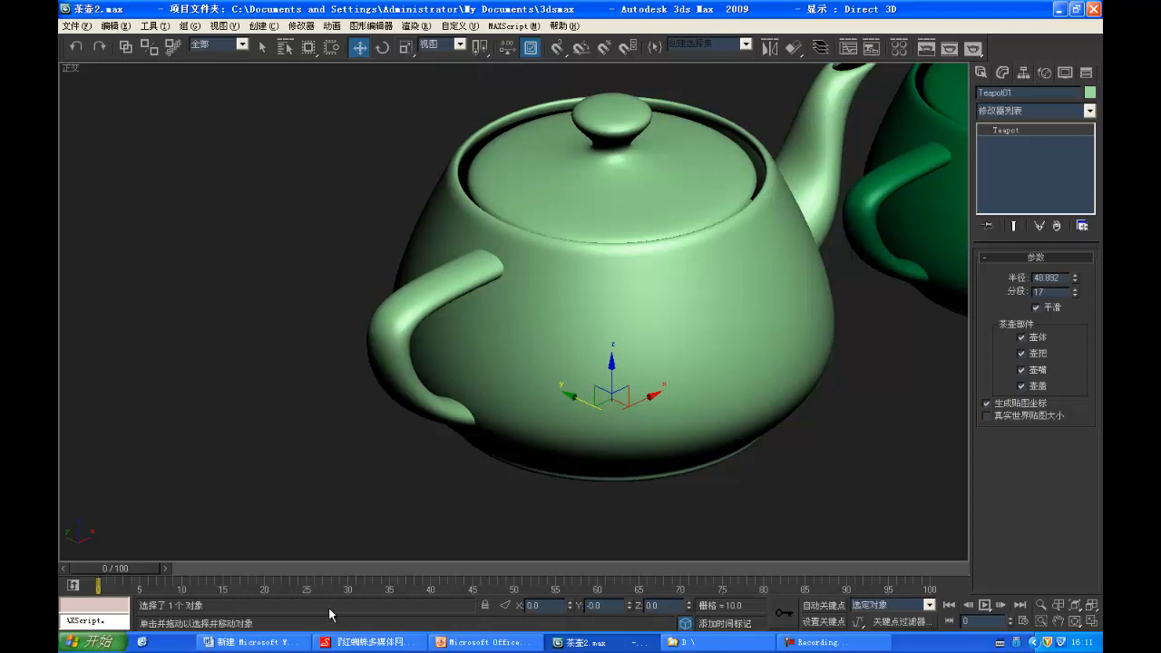
# Step: Switch to the Word document and add a second line reading -------R below the rotate note
pyautogui.click(265, 642)
pyautogui.press('Return')
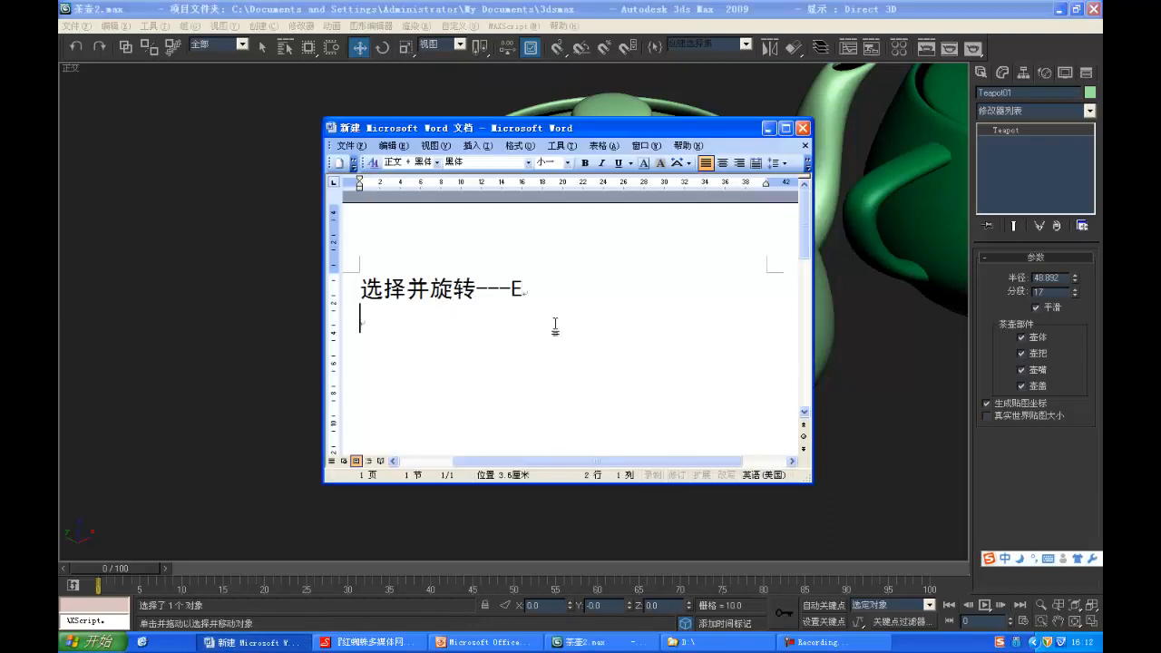
pyautogui.write('-------R')
pyautogui.press('shift')
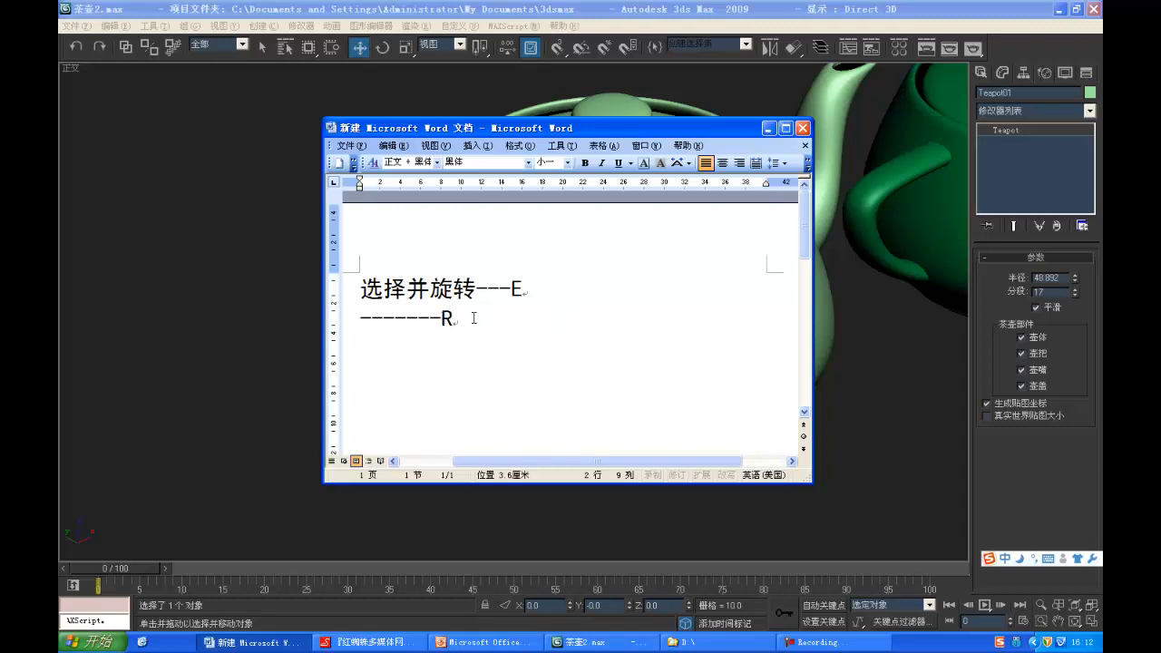
# Step: Return to 3ds Max, activate the Scale tool, switch to the Rotate tool, and reactivate the Scale tool
pyautogui.click(769, 129)
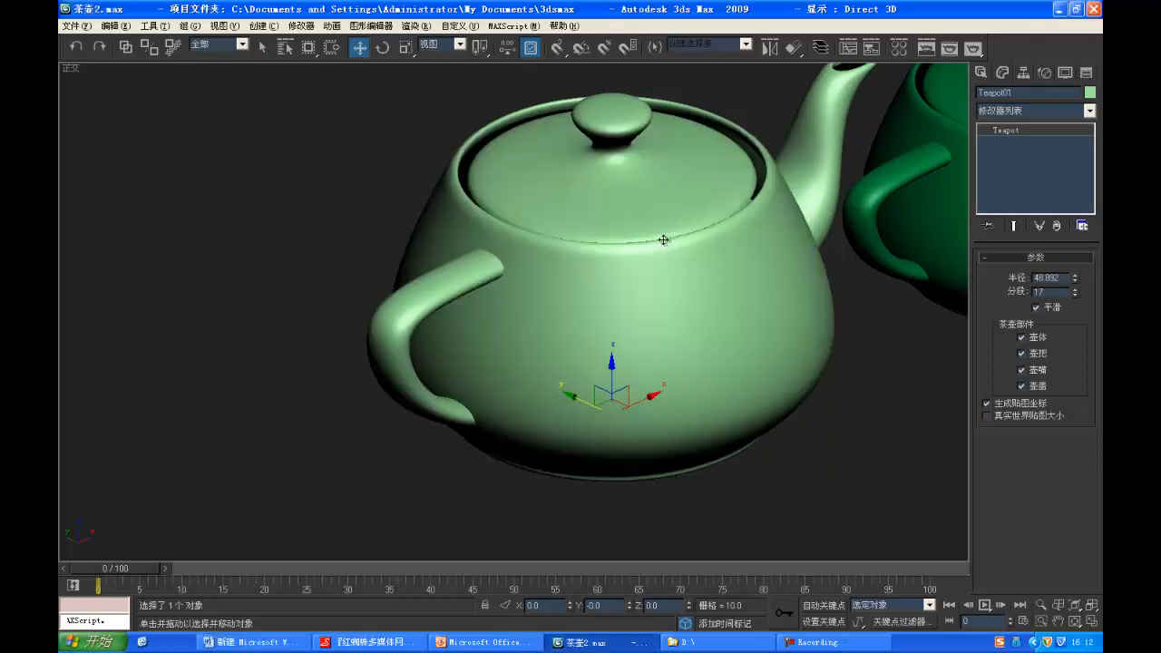
pyautogui.moveTo(661, 250); pyautogui.dragTo(583, 311, button='middle')
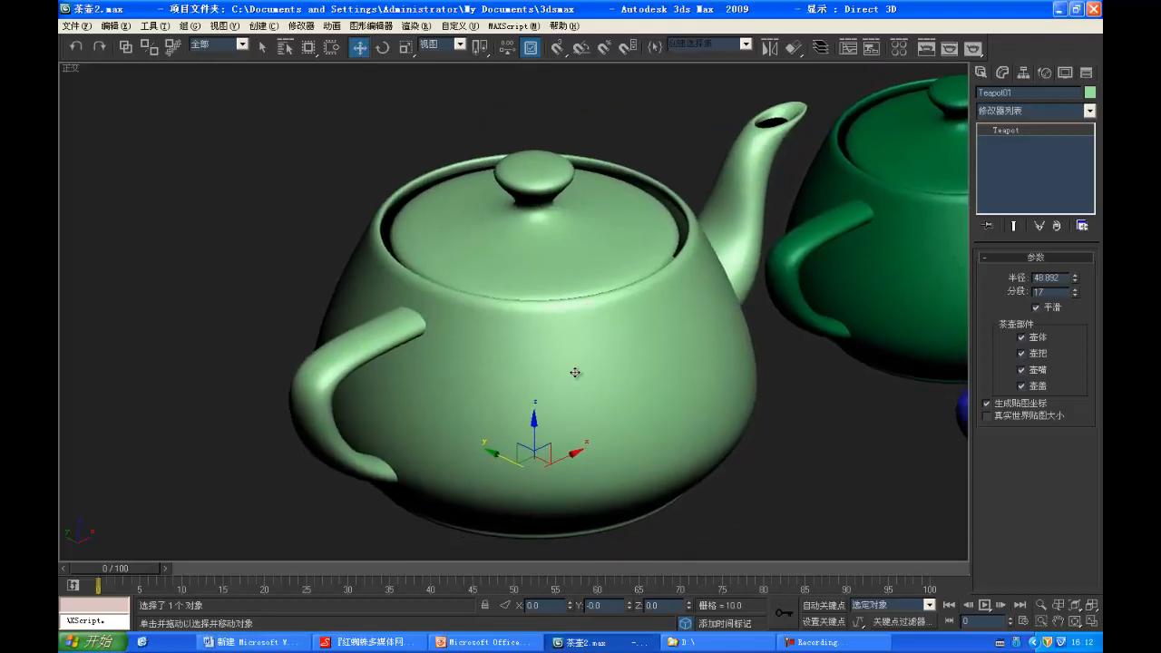
pyautogui.moveTo(577, 374); pyautogui.dragTo(603, 301, button='middle')
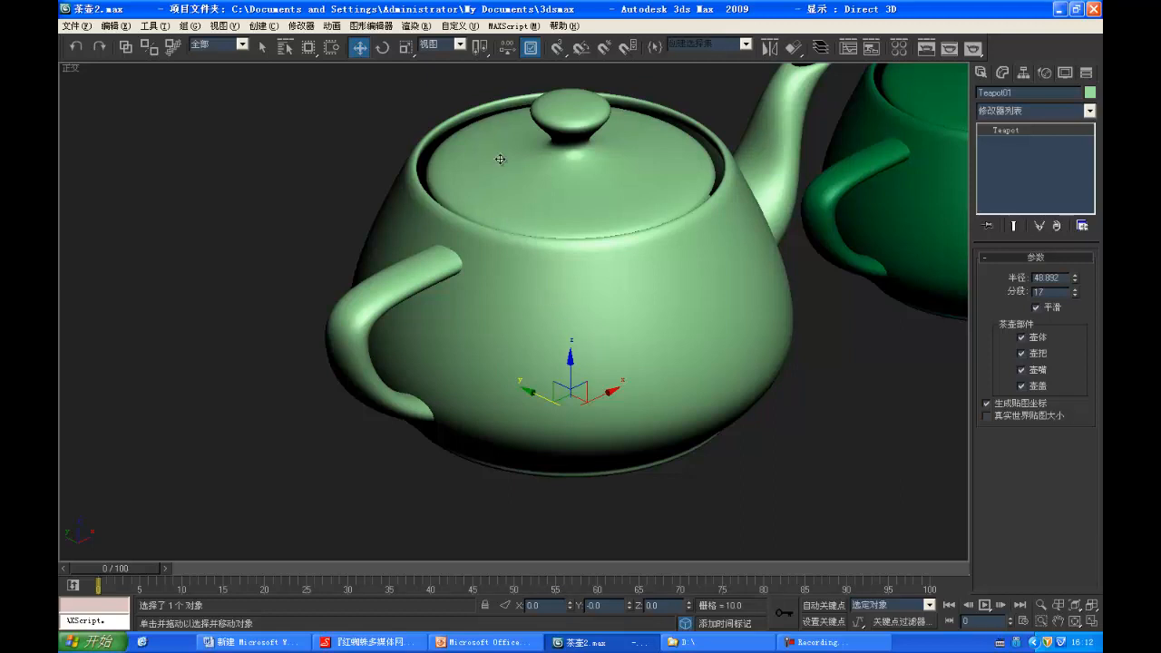
pyautogui.click(406, 47)
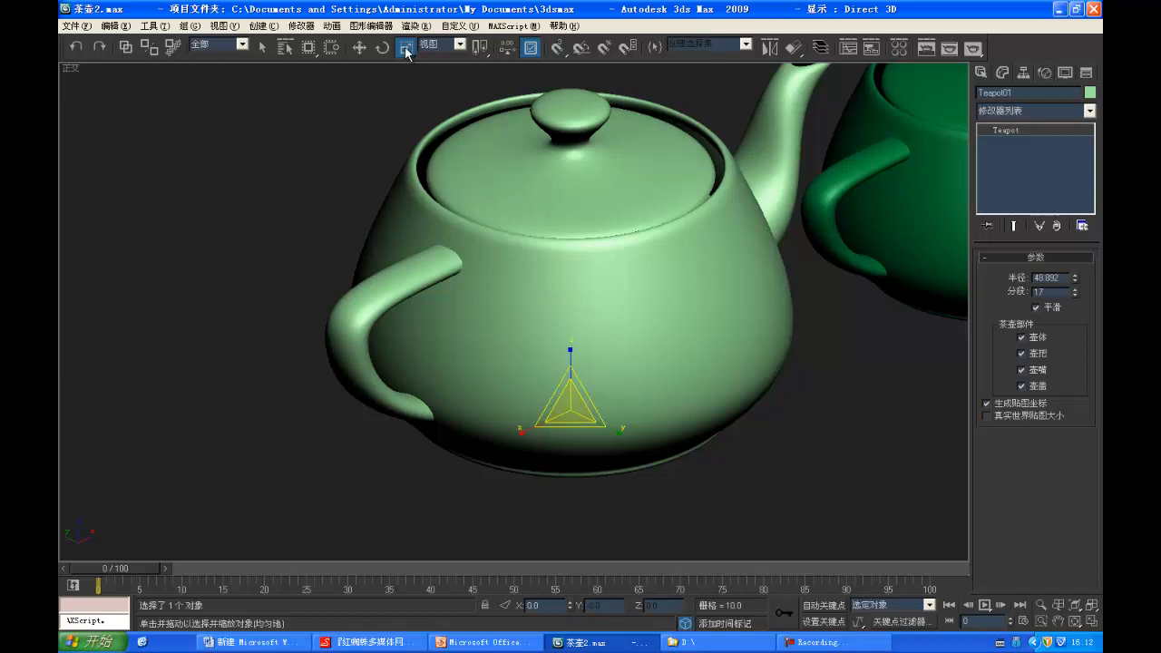
pyautogui.press('e')
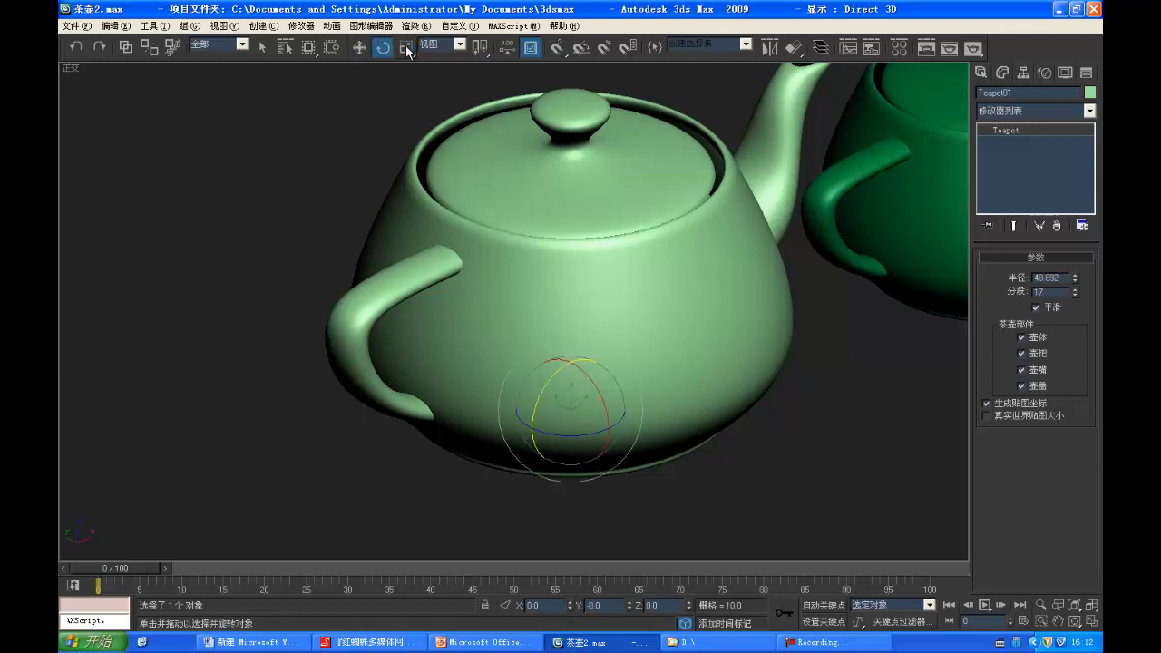
pyautogui.click(405, 47)
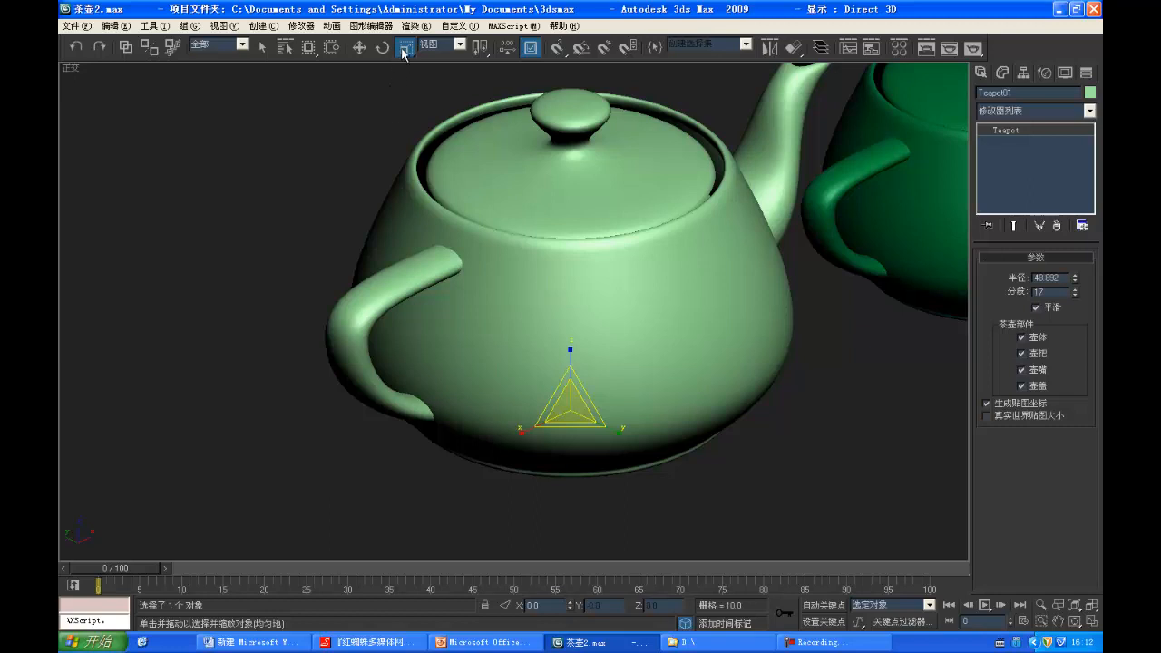
# Step: Try to scale the light green teapot uniformly, undo the scaling, and examine the scale gizmo up close
pyautogui.moveTo(568, 397); pyautogui.dragTo(583, 491)
pyautogui.hotkey('ctrl', 'z')
pyautogui.scroll(5, 645, 445)
pyautogui.scroll(1, 627, 366)
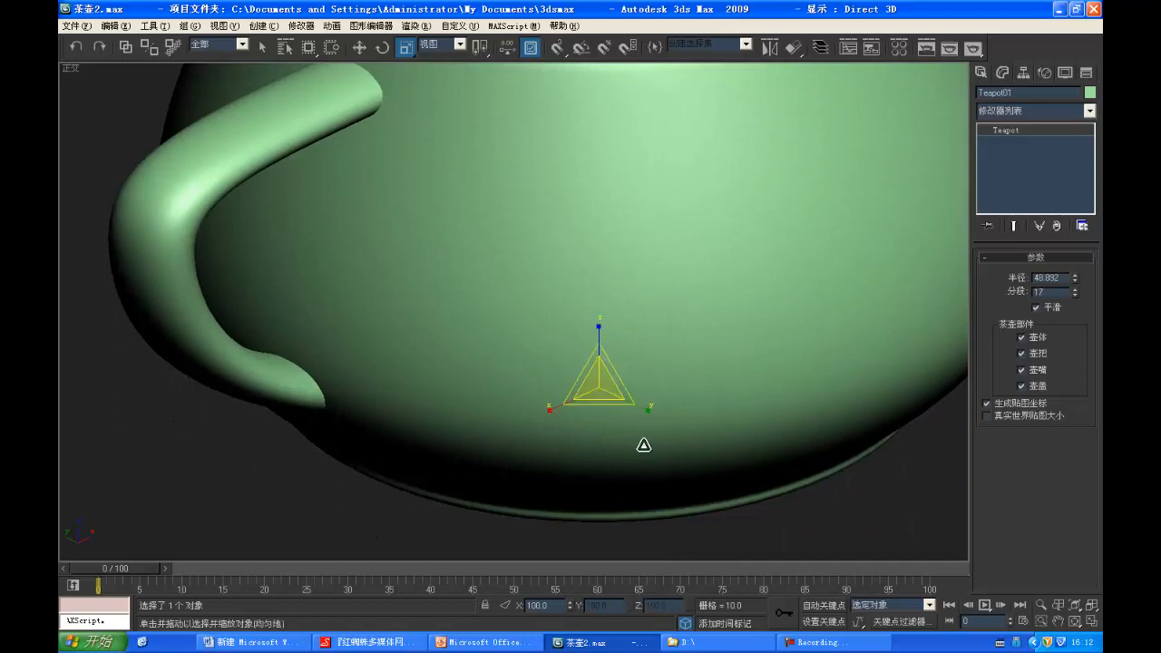
pyautogui.scroll(3, 643, 446)
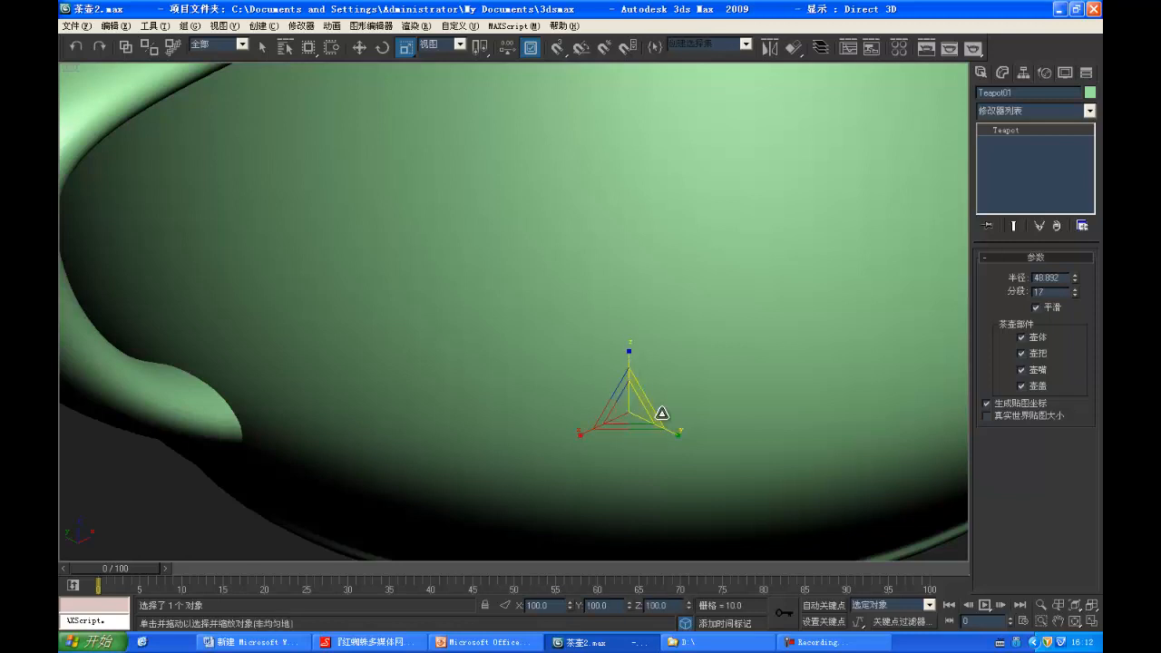
pyautogui.scroll(-5, 633, 412)
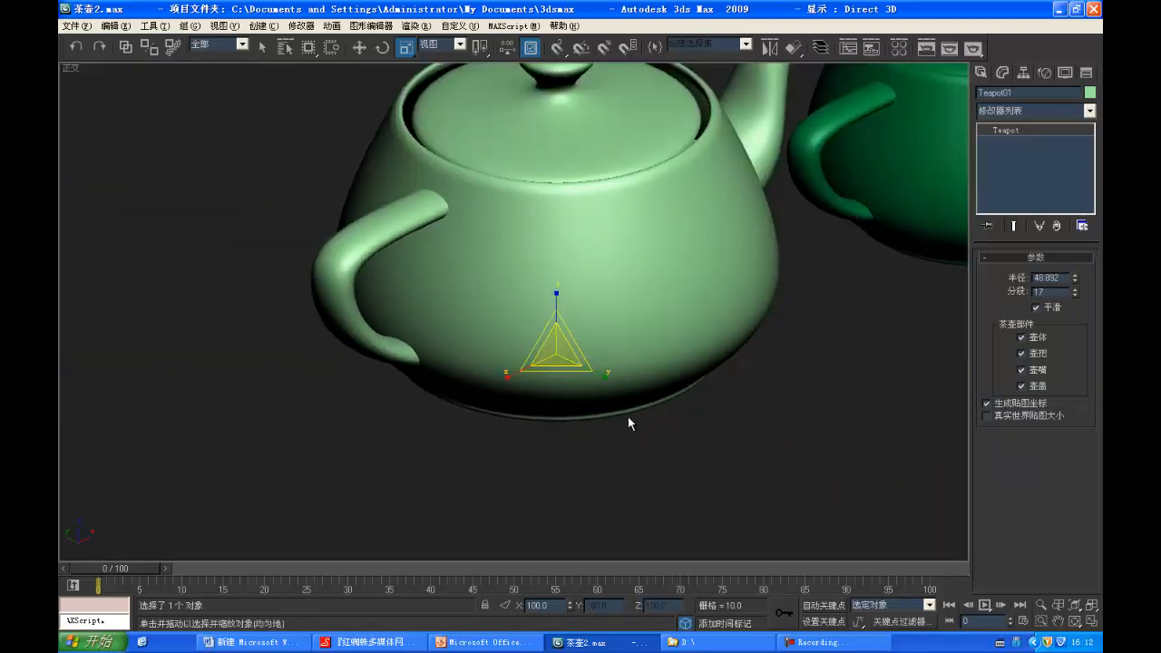
pyautogui.moveTo(725, 455); pyautogui.dragTo(747, 473, button='middle')
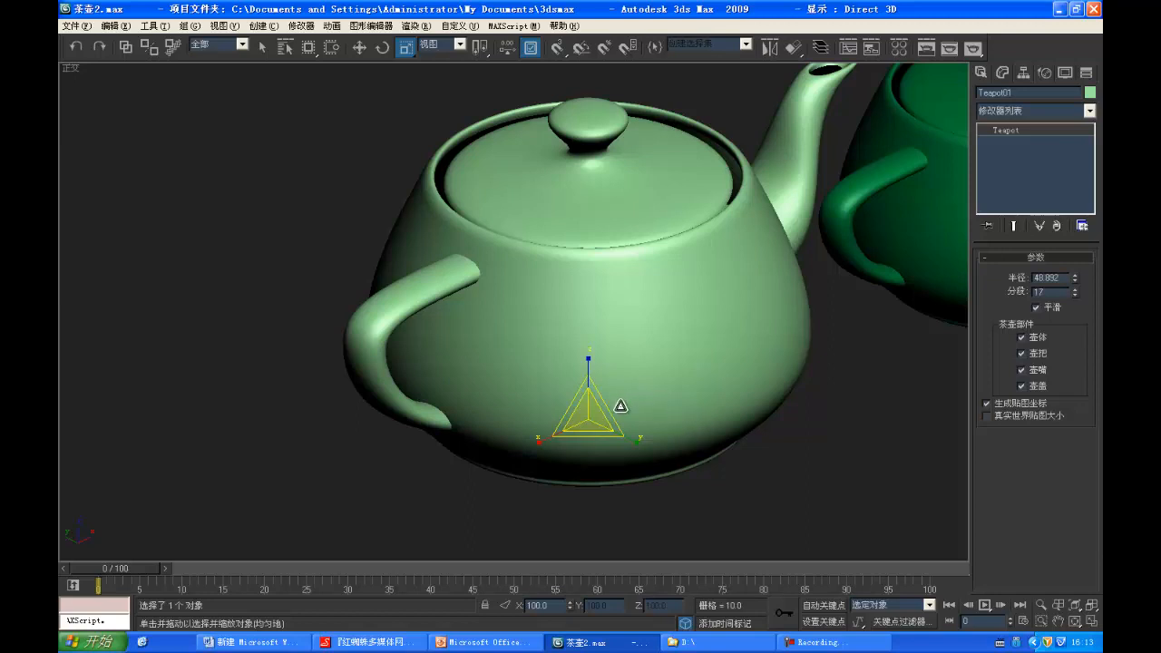
pyautogui.moveTo(621, 432); pyautogui.dragTo(630, 442, button='middle')
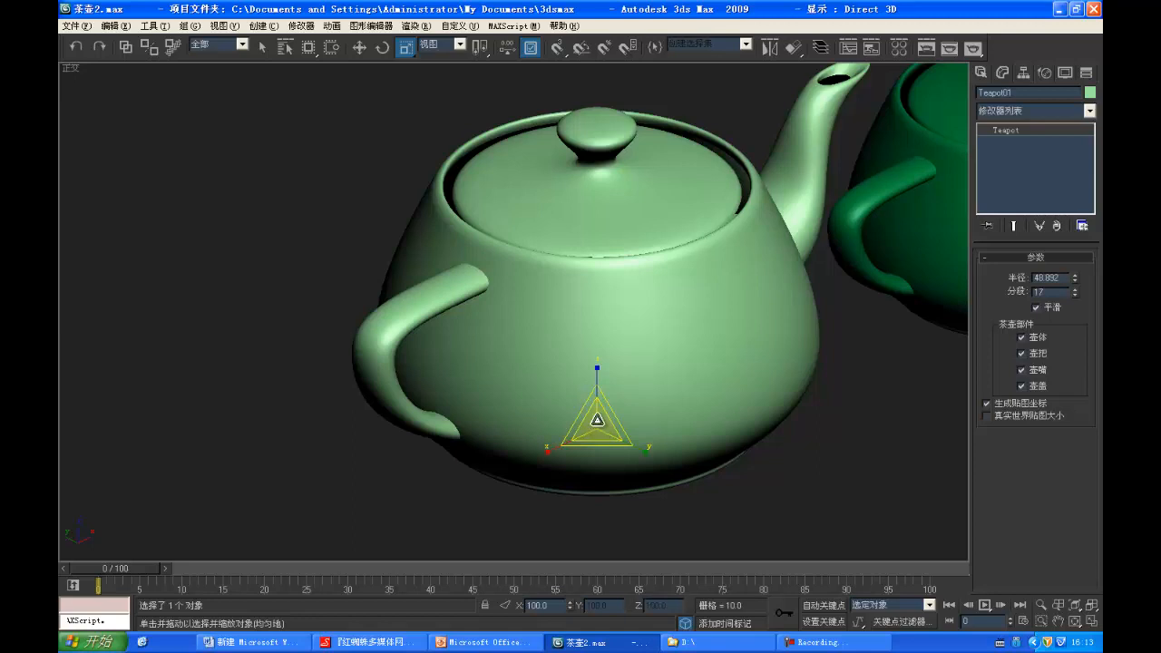
# Step: Scale the light green teapot uniformly to about 29.168 percent and show it in the top view
pyautogui.moveTo(597, 420)
pyautogui.mouseDown()
pyautogui.moveTo(635, 539)
pyautogui.moveTo(502, 282)
pyautogui.moveTo(591, 453)
pyautogui.moveTo(590, 389)
pyautogui.moveTo(517, 297)
pyautogui.moveTo(736, 531)
pyautogui.moveTo(502, 262)
pyautogui.moveTo(710, 484)
pyautogui.moveTo(602, 402)
pyautogui.mouseUp()
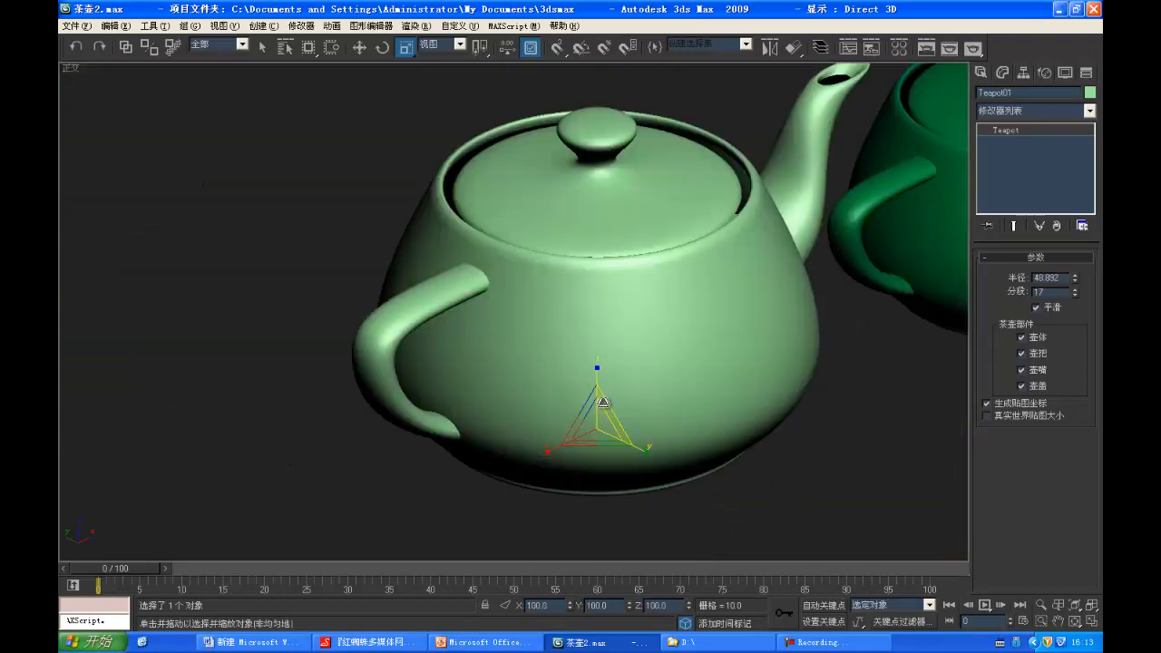
pyautogui.press('t')
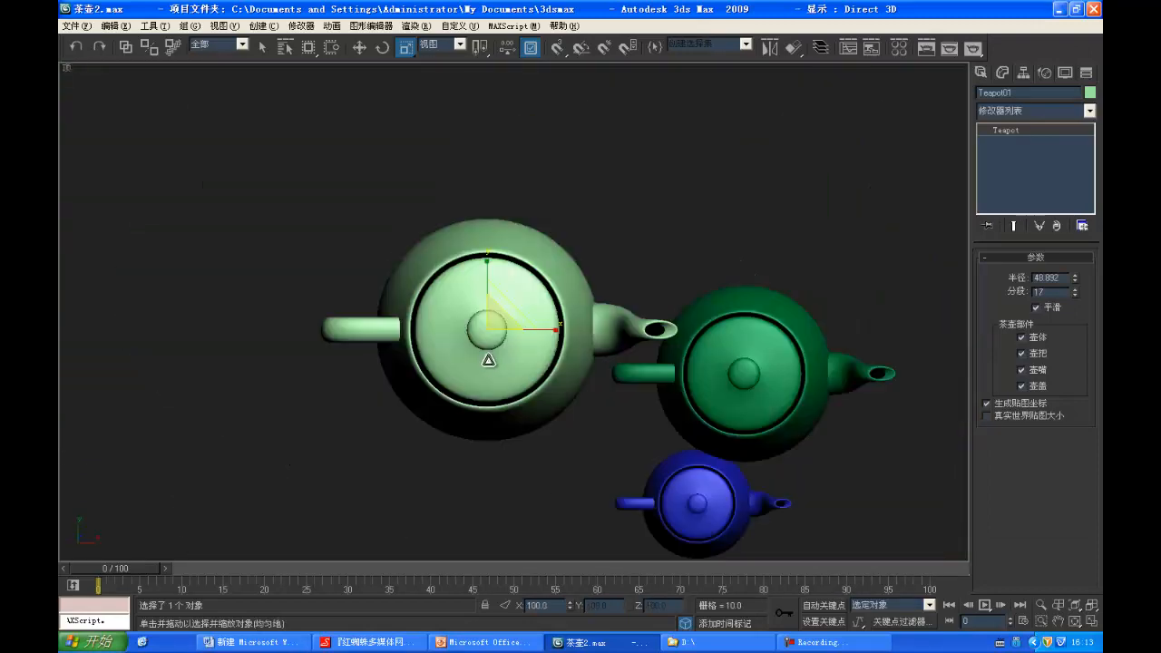
pyautogui.press('z')
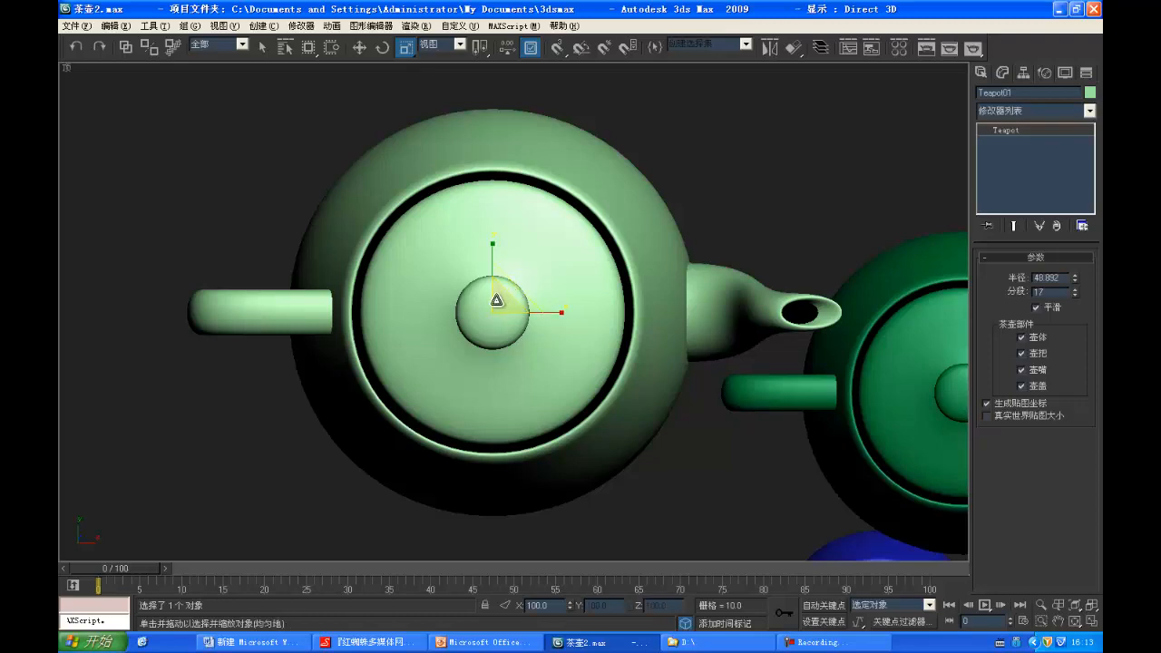
pyautogui.scroll(-5, 496, 299)
pyautogui.keyDown('alt'); pyautogui.moveTo(601, 481); pyautogui.dragTo(401, 293, button='middle'); pyautogui.keyUp('alt')
pyautogui.press('t')
pyautogui.scroll(5, 507, 311)
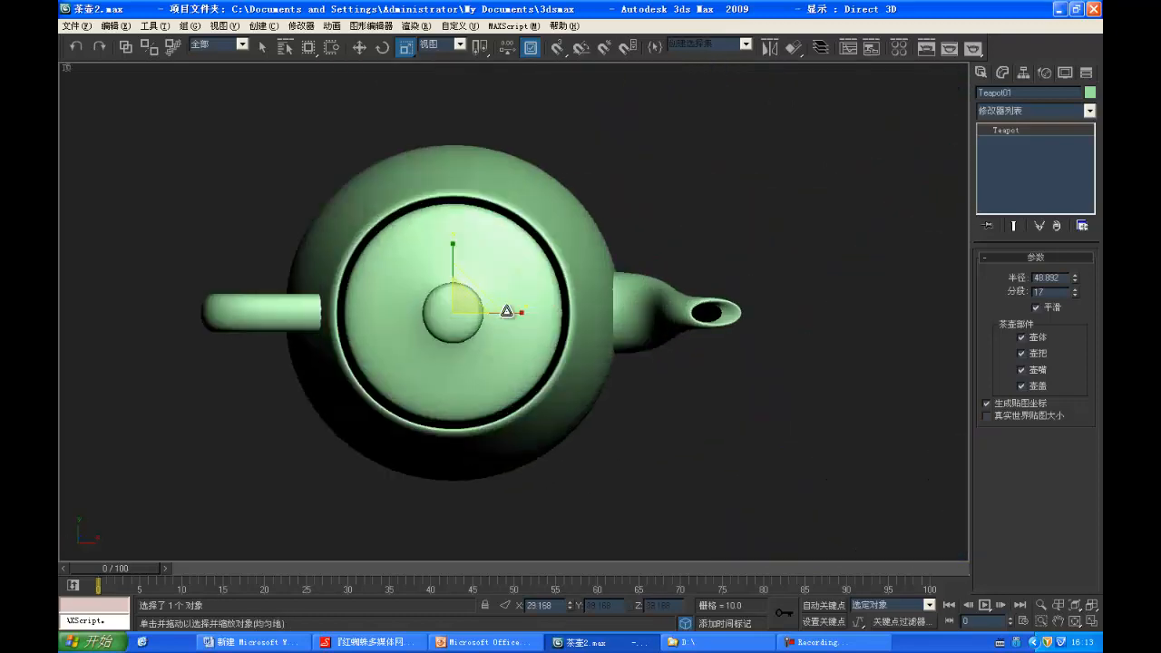
# Step: Scale the light green teapot in the XY plane to about 51.574 percent in the top view
pyautogui.scroll(3, 507, 311)
pyautogui.moveTo(511, 345); pyautogui.dragTo(648, 404, button='middle')
pyautogui.moveTo(592, 356); pyautogui.dragTo(526, 435)
pyautogui.scroll(-5, 482, 437)
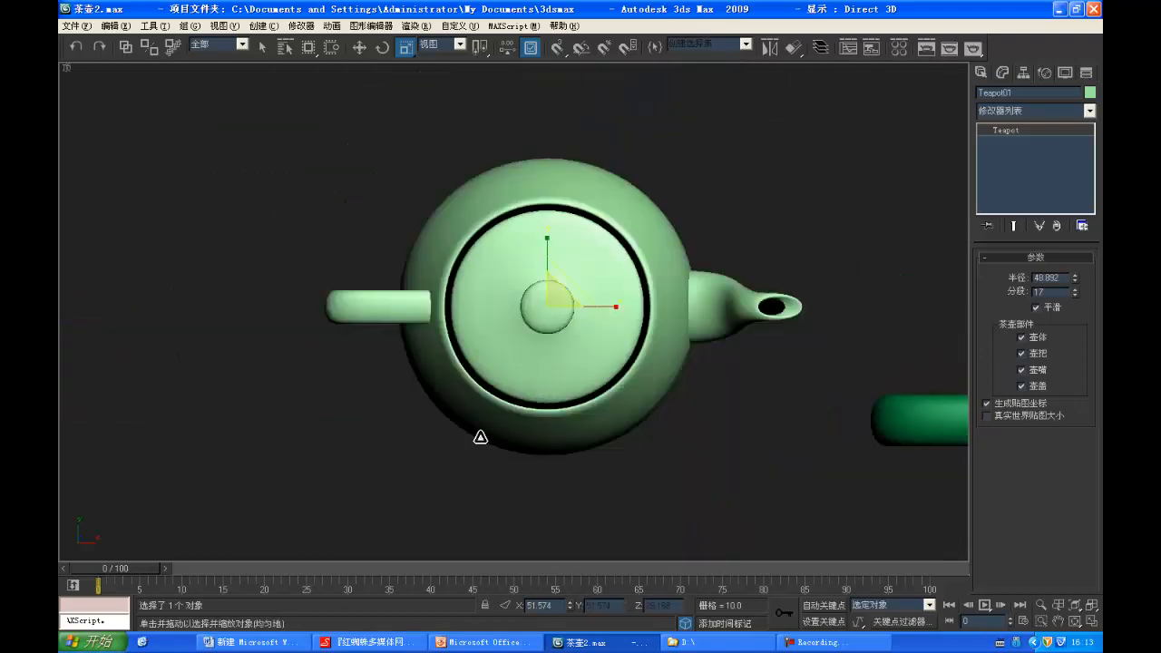
# Step: Stretch the teapot along its Z axis in the orthographic view, and undo both non-uniform scalings
pyautogui.keyDown('alt'); pyautogui.moveTo(480, 438); pyautogui.dragTo(593, 341, button='middle'); pyautogui.keyUp('alt')
pyautogui.moveTo(454, 402); pyautogui.dragTo(575, 436, button='middle')
pyautogui.scroll(3, 457, 399)
pyautogui.moveTo(546, 425); pyautogui.dragTo(536, 325)
pyautogui.scroll(-3, 599, 357)
pyautogui.moveTo(627, 386); pyautogui.dragTo(545, 288, button='middle')
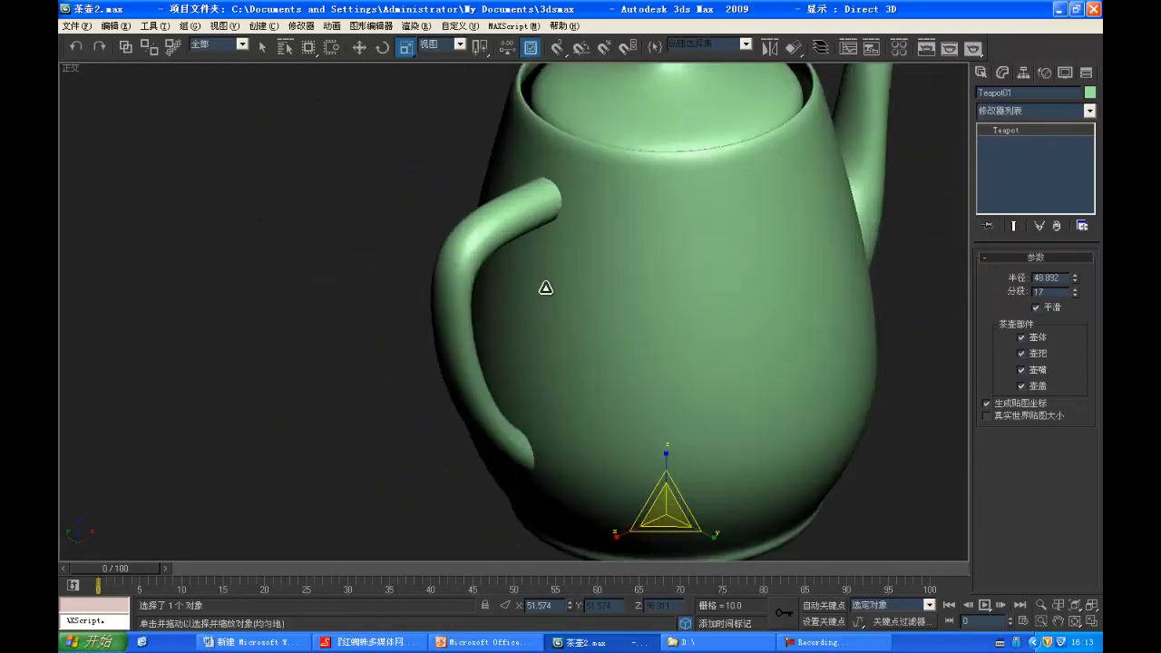
pyautogui.scroll(-3, 547, 289)
pyautogui.scroll(-2, 547, 290)
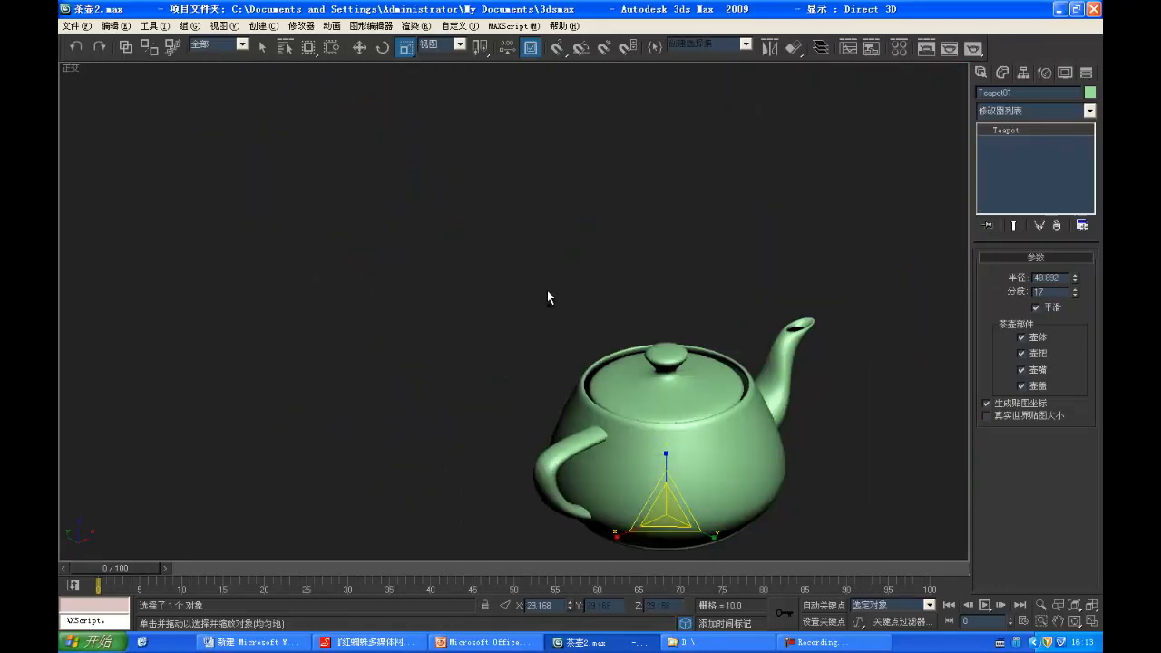
# Step: Try scaling the light green teapot uniformly several times, cancelling each attempt
pyautogui.moveTo(666, 512); pyautogui.dragTo(703, 497)
pyautogui.moveTo(711, 460); pyautogui.dragTo(605, 321, button='middle')
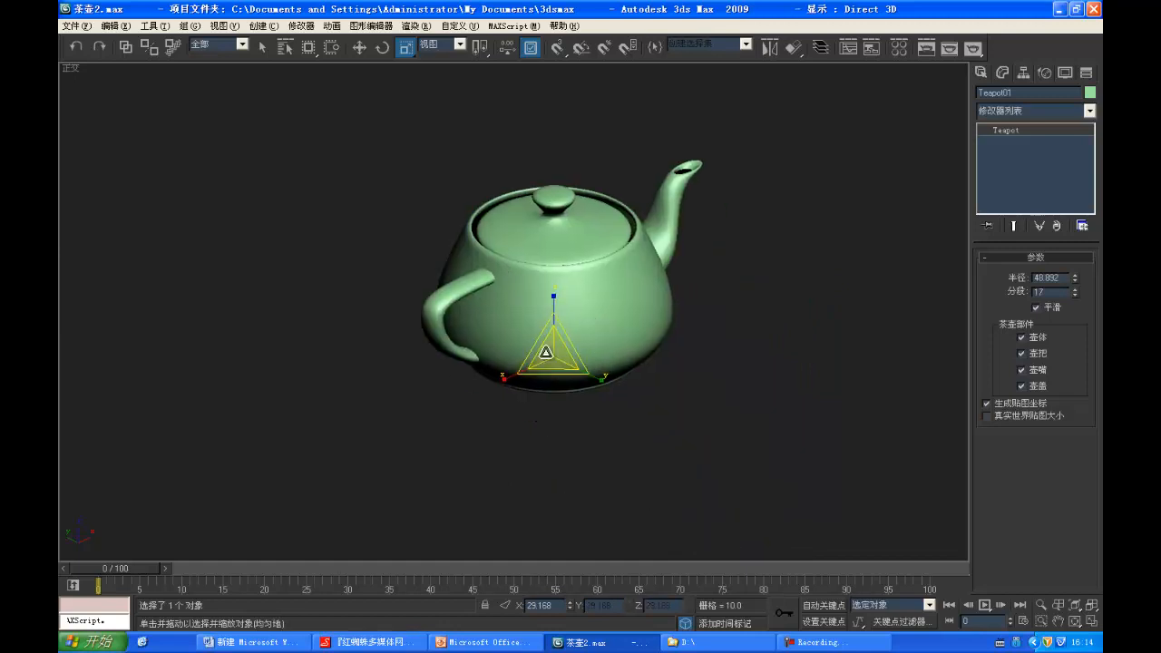
pyautogui.moveTo(545, 352); pyautogui.dragTo(529, 248)
pyautogui.rightClick(528, 248)
pyautogui.moveTo(550, 358); pyautogui.dragTo(608, 469)
pyautogui.rightClick(608, 470)
pyautogui.moveTo(549, 347); pyautogui.dragTo(641, 450)
pyautogui.rightClick(641, 450)
# Step: Activate the Move tool, switch to the Word document, and add a third line reading F10
pyautogui.click(355, 50)
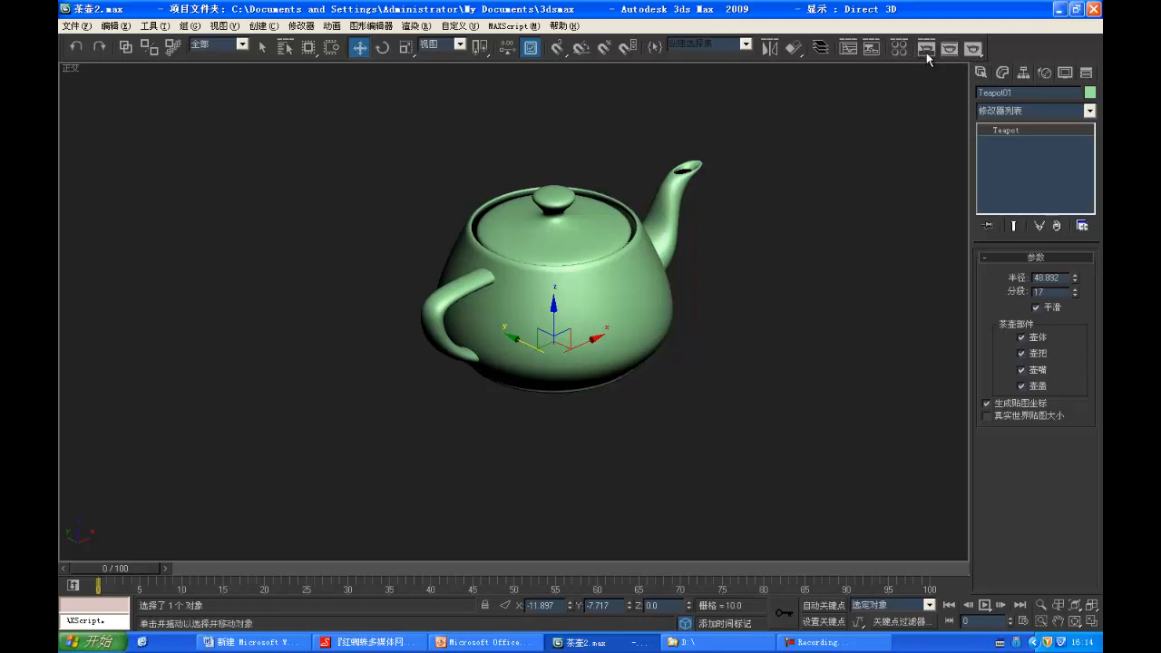
pyautogui.moveTo(909, 30); pyautogui.dragTo(941, 65)
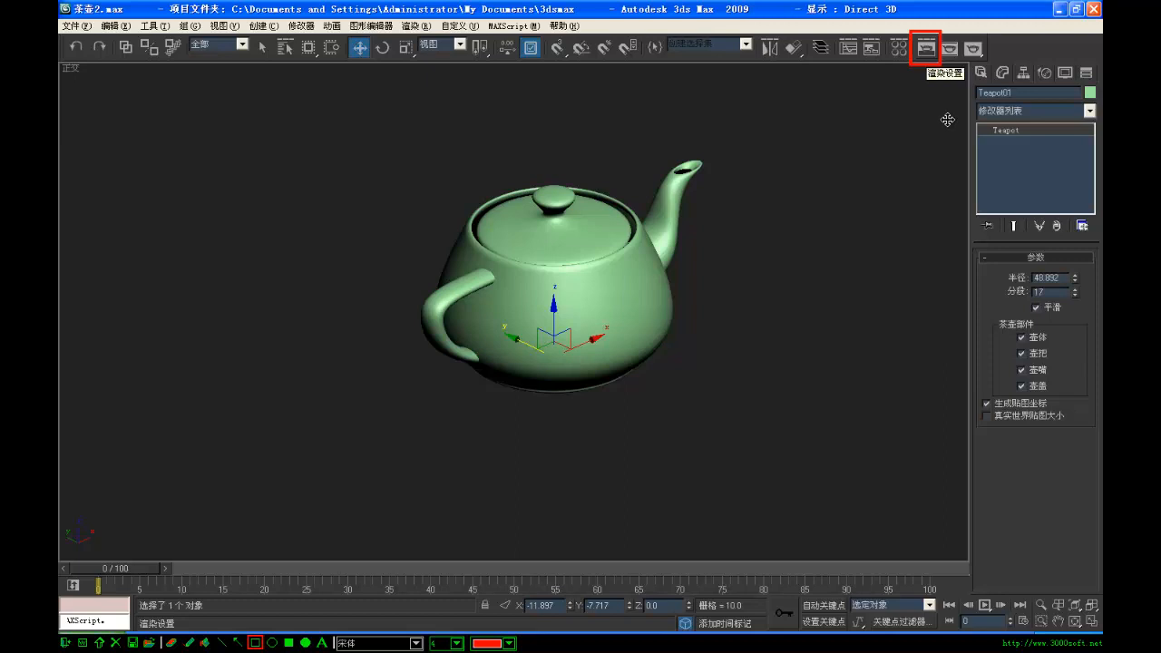
pyautogui.press('Escape')
pyautogui.click(252, 642)
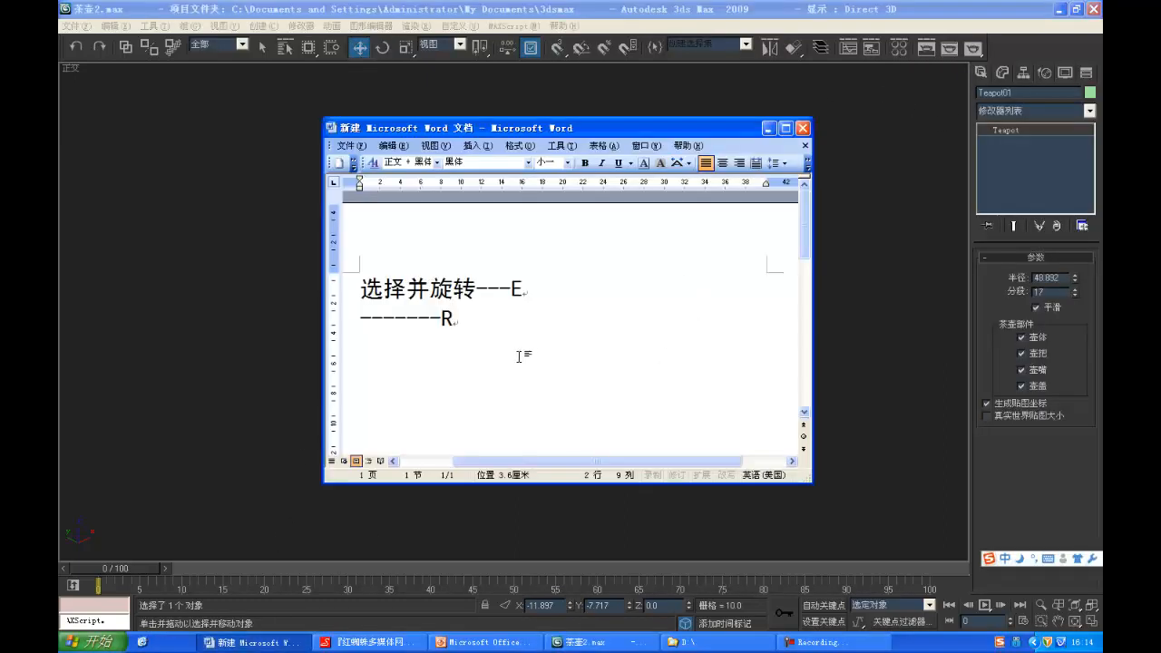
pyautogui.press('Return')
pyautogui.write('F10')
pyautogui.moveTo(412, 349); pyautogui.dragTo(254, 318)
pyautogui.click(405, 350)
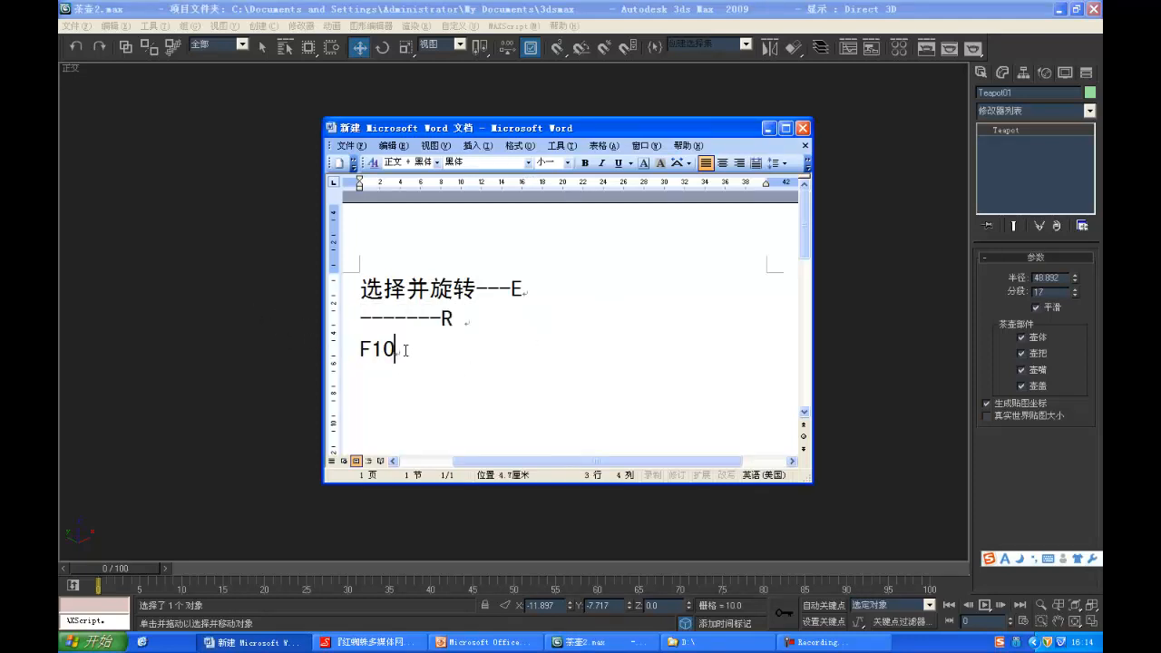
pyautogui.moveTo(406, 350); pyautogui.dragTo(224, 308)
pyautogui.click(450, 374)
# Step: Return to 3ds Max, open the render settings, examine the common parameters, and close the dialog
pyautogui.click(770, 129)
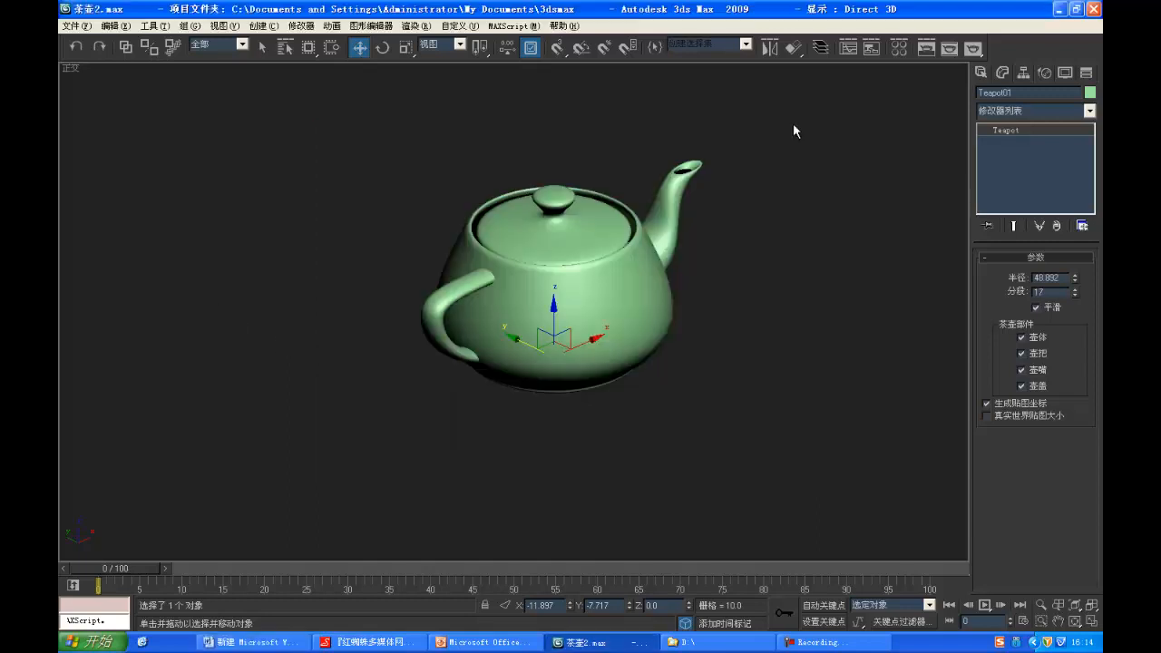
pyautogui.click(926, 48)
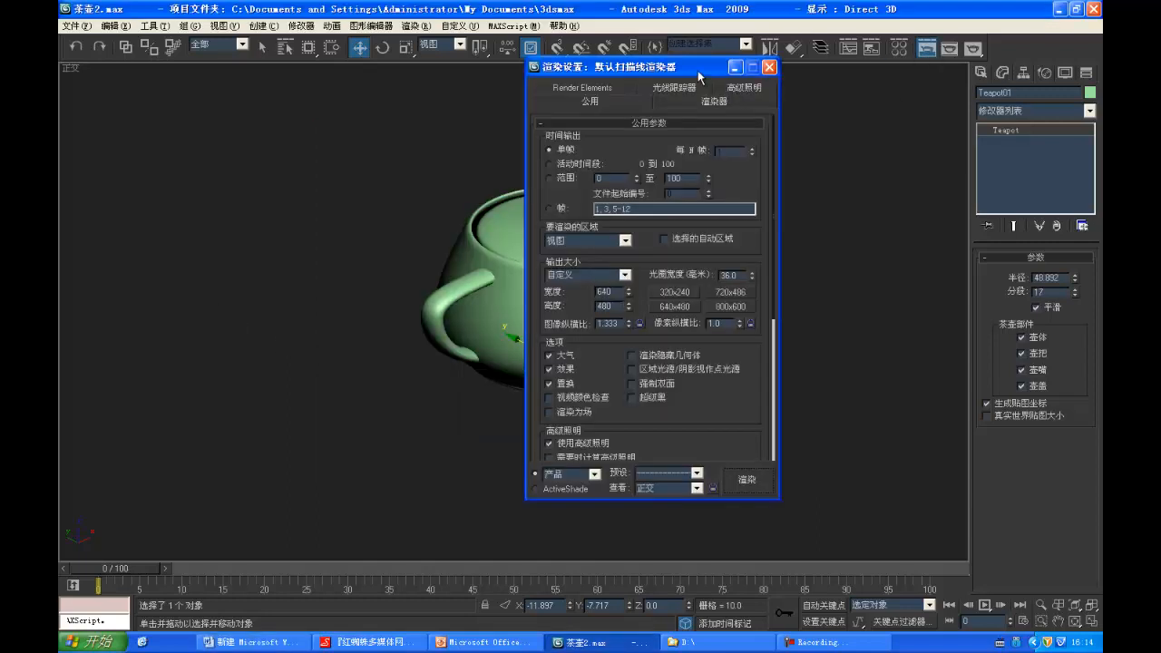
pyautogui.moveTo(698, 77); pyautogui.dragTo(789, 81)
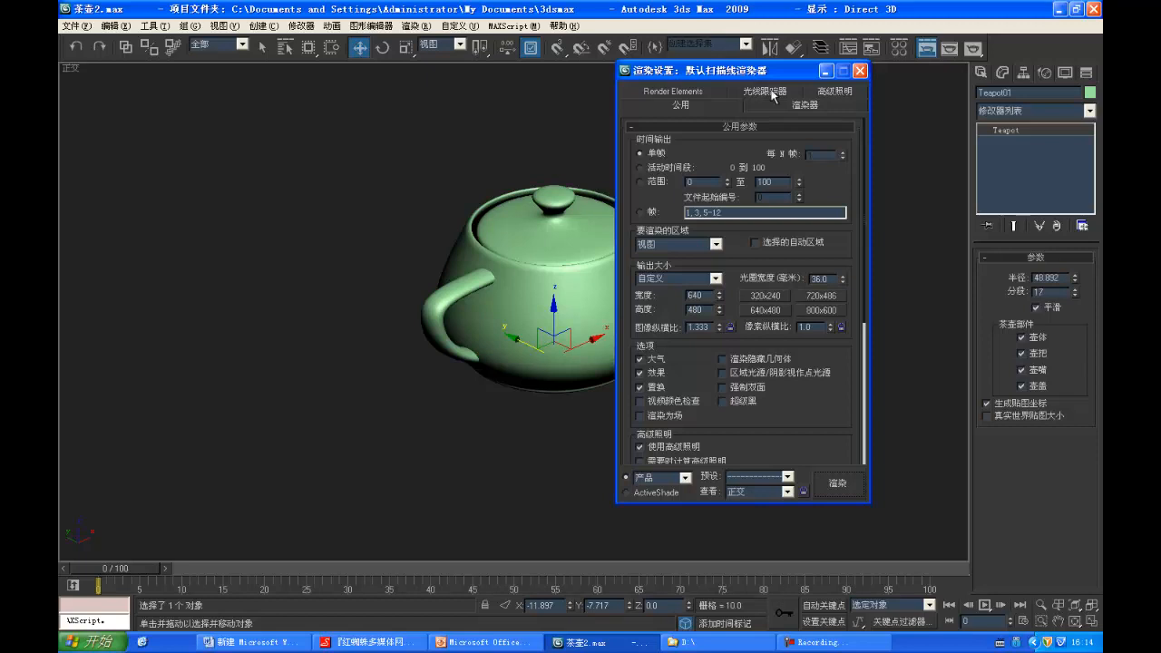
pyautogui.scroll(-5, 821, 436)
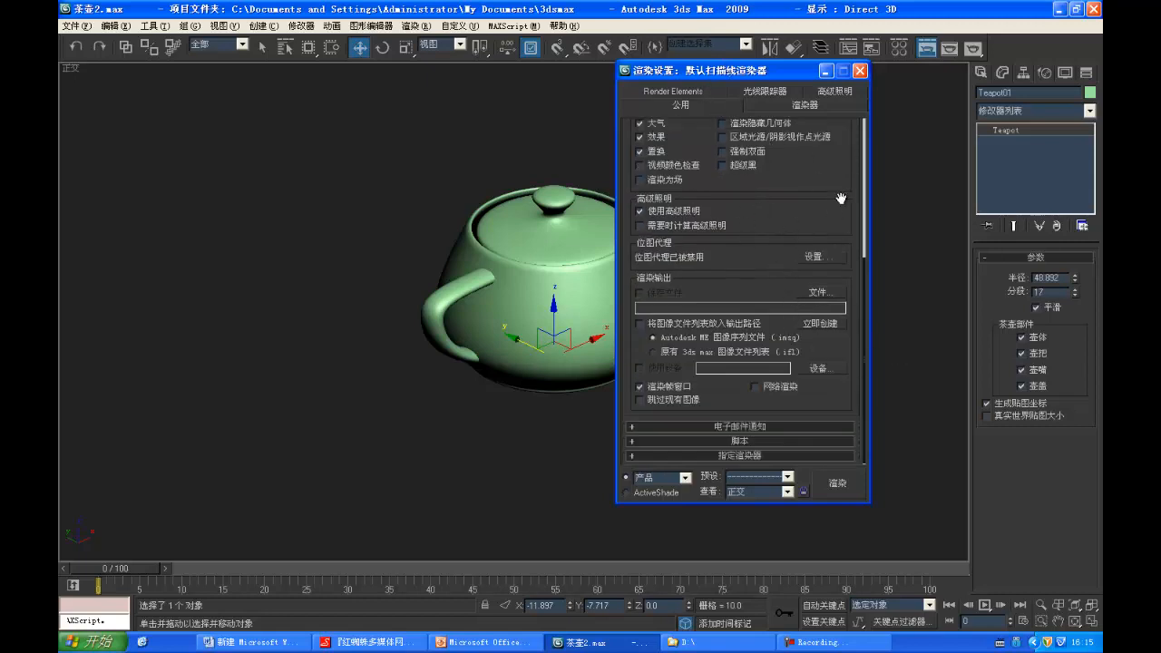
pyautogui.click(858, 72)
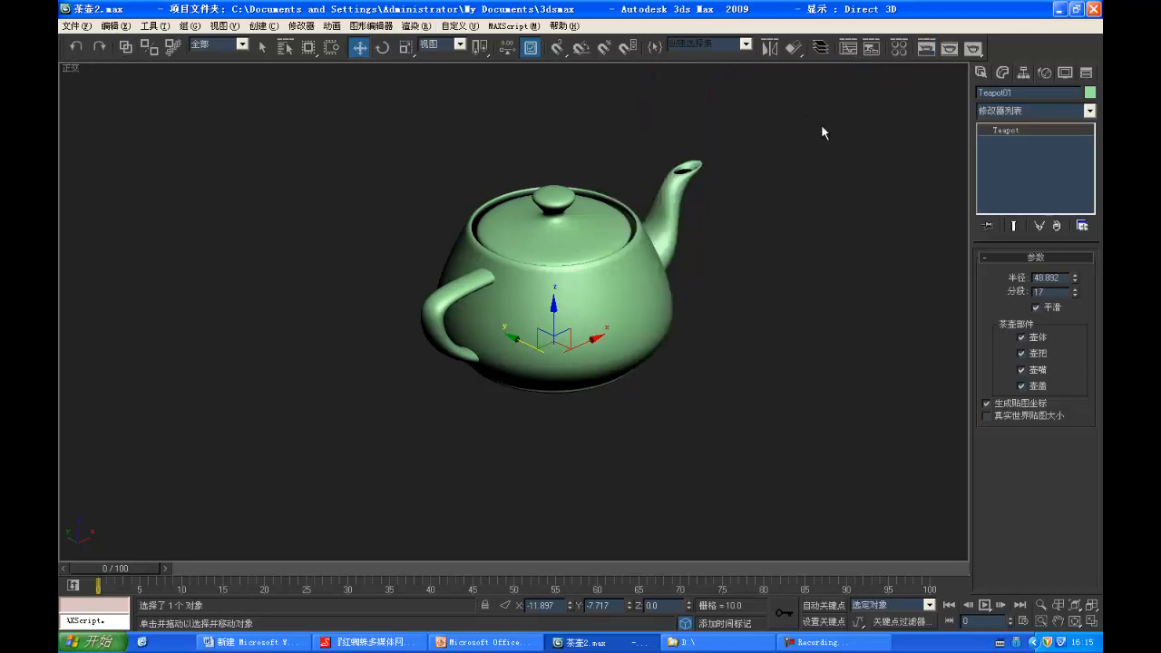
pyautogui.click(689, 363)
pyautogui.click(569, 308)
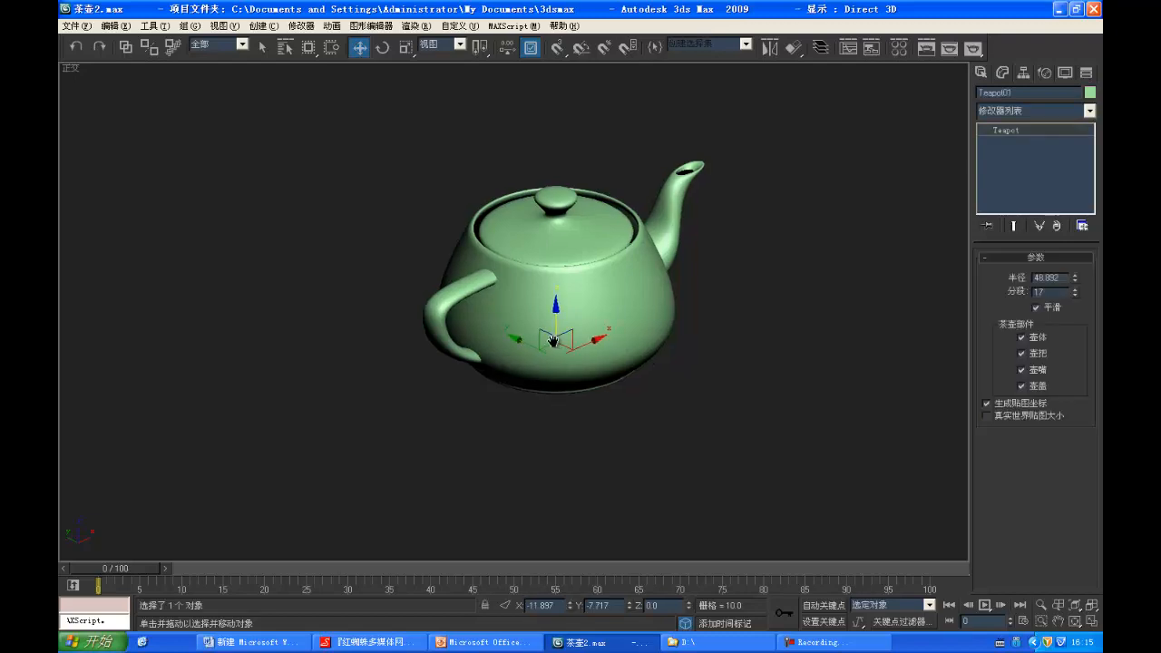
pyautogui.scroll(2, 570, 308)
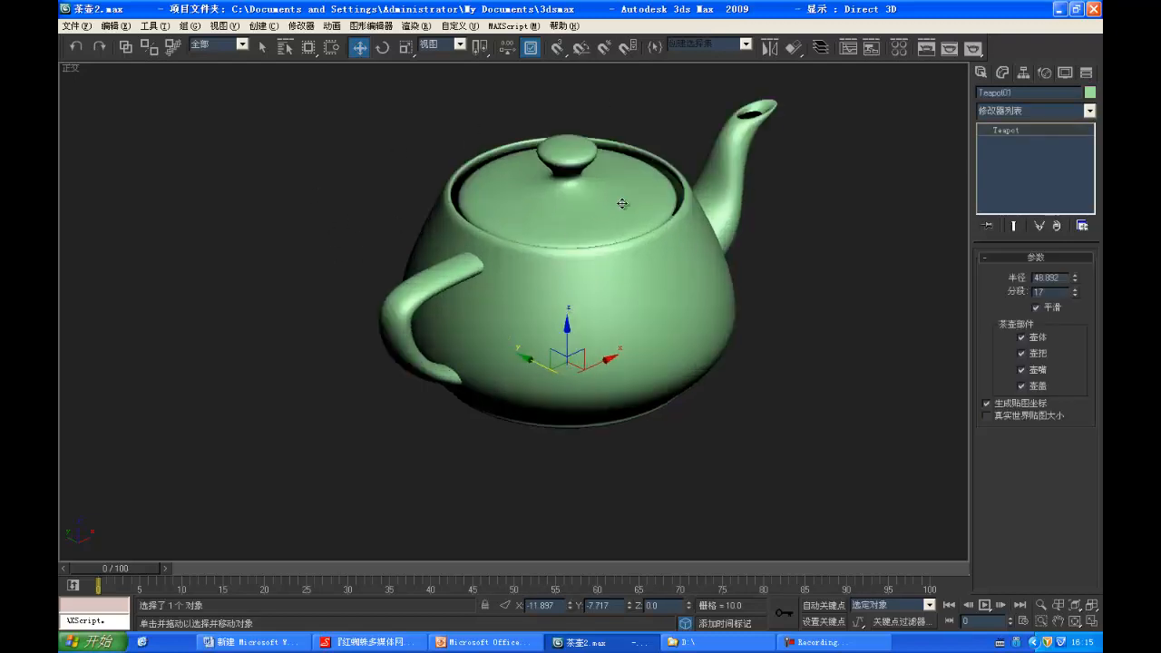
# Step: Switch to the PowerPoint presentation and point out topic 8, 坐标轴, in the lesson list
pyautogui.click(481, 642)
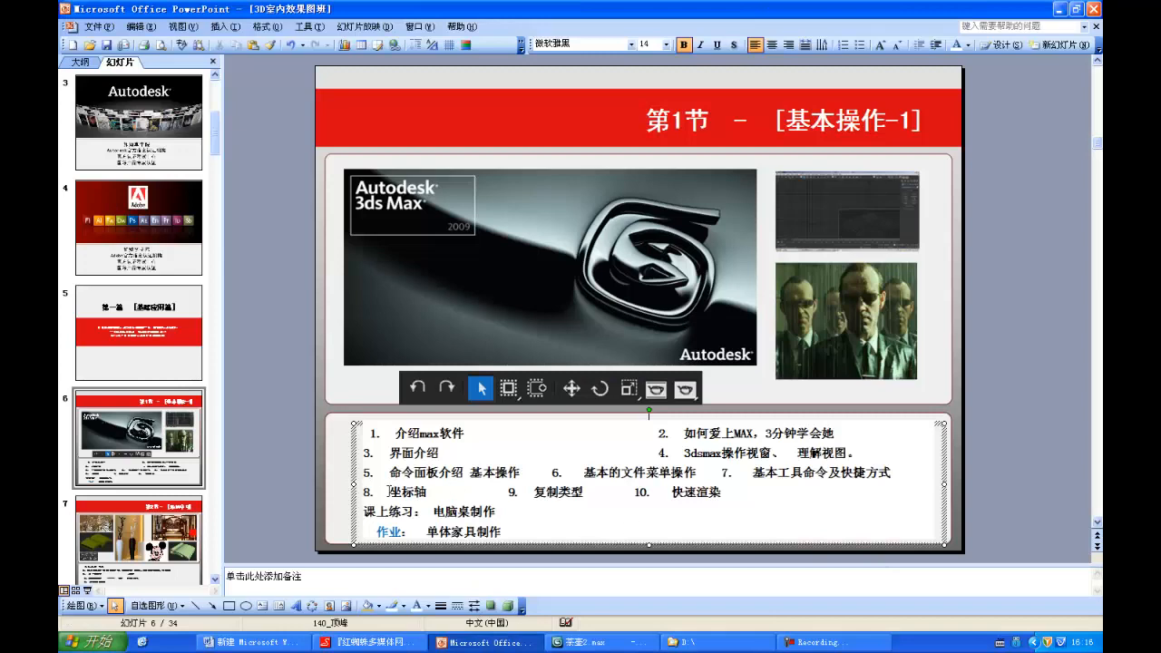
pyautogui.moveTo(390, 491); pyautogui.dragTo(437, 494)
pyautogui.click(424, 491)
pyautogui.doubleClick(425, 491)
# Step: Return to 3ds Max, select the light green teapot, and view its axis gizmo up close
pyautogui.click(598, 643)
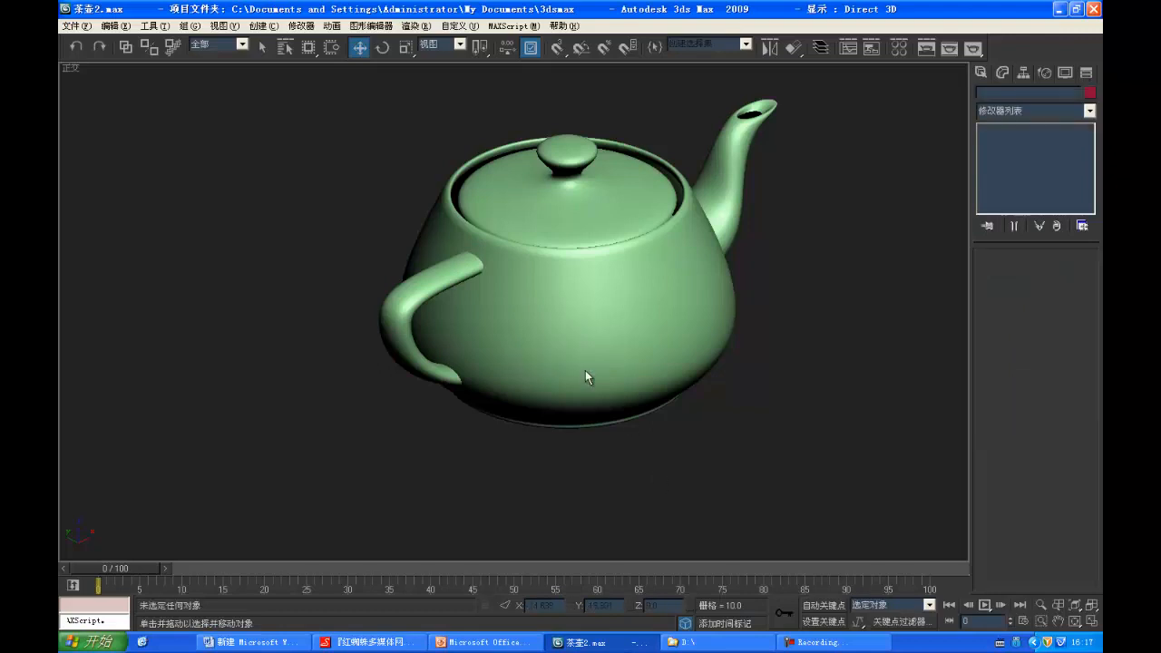
pyautogui.click(585, 370)
pyautogui.scroll(4, 617, 362)
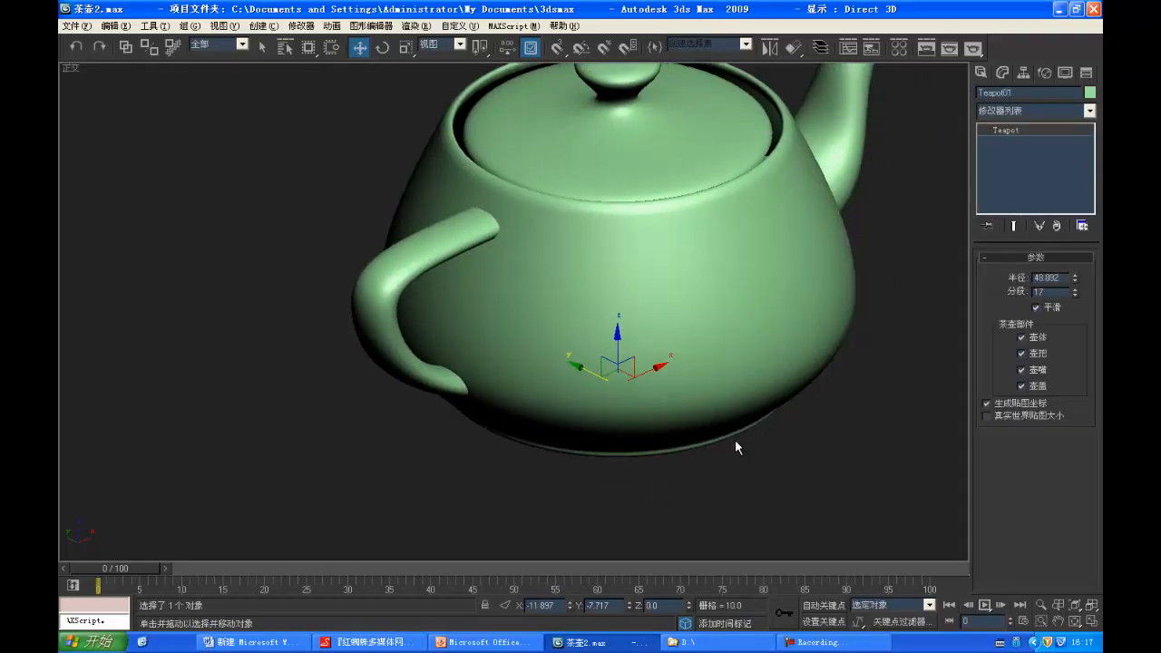
pyautogui.scroll(3, 645, 410)
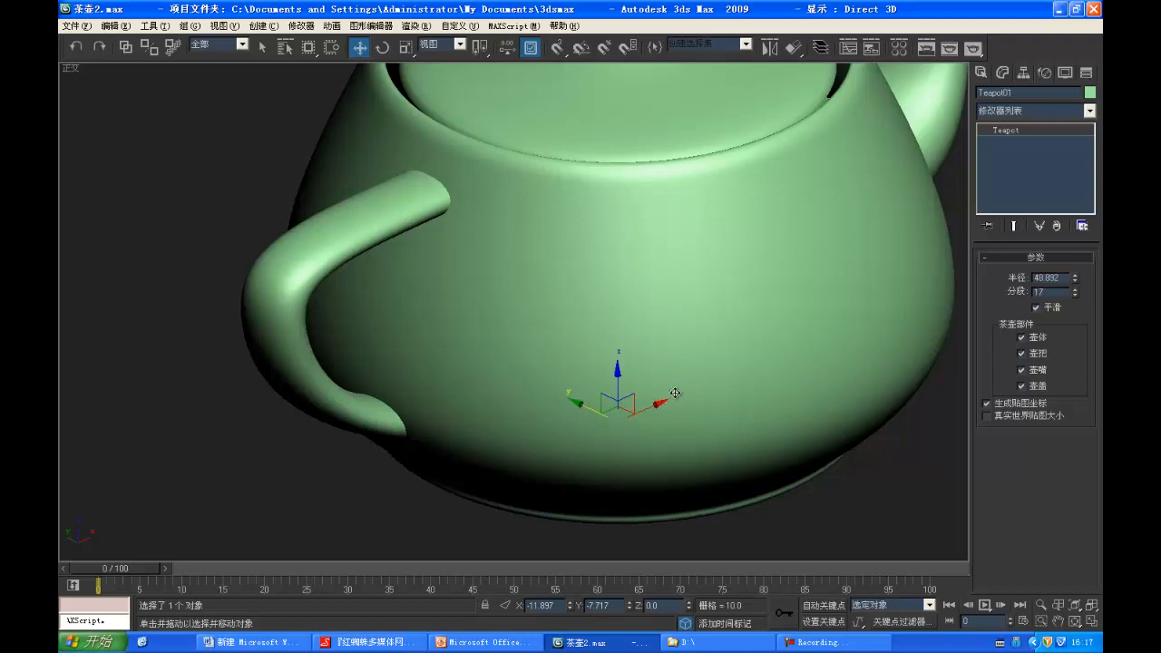
# Step: Switch to the Word document, clear the existing notes, and enter X, Y and Z on separate lines
pyautogui.click(304, 642)
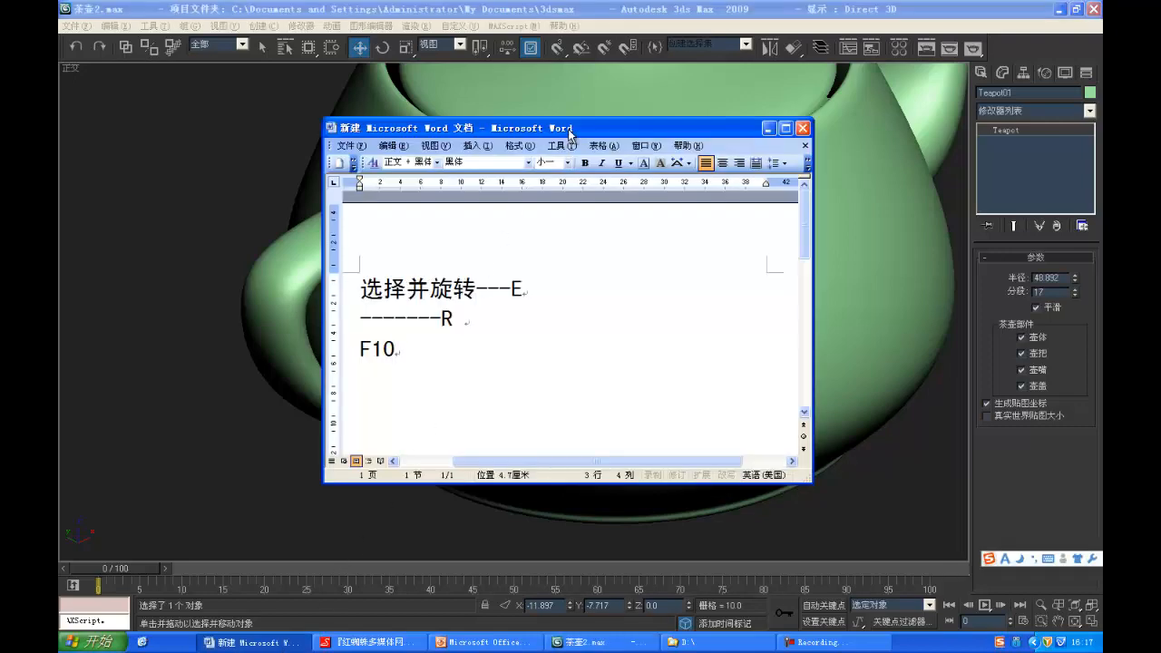
pyautogui.moveTo(572, 136); pyautogui.dragTo(419, 77)
pyautogui.moveTo(234, 287); pyautogui.dragTo(196, 231)
pyautogui.press('BackSpace')
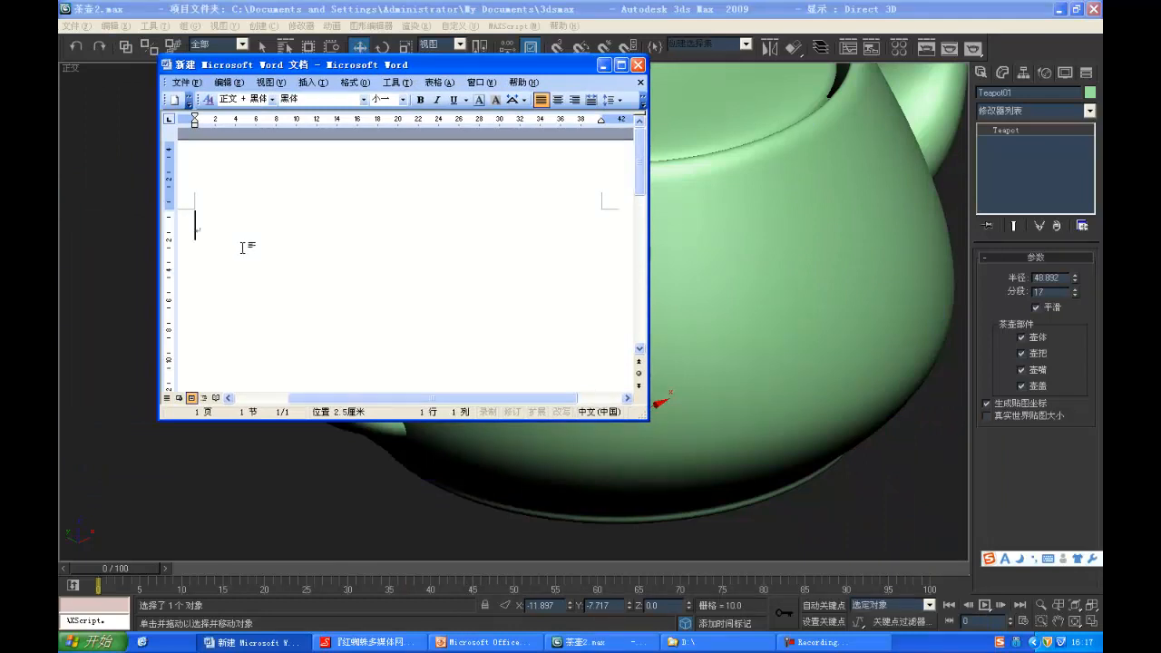
pyautogui.write('x')
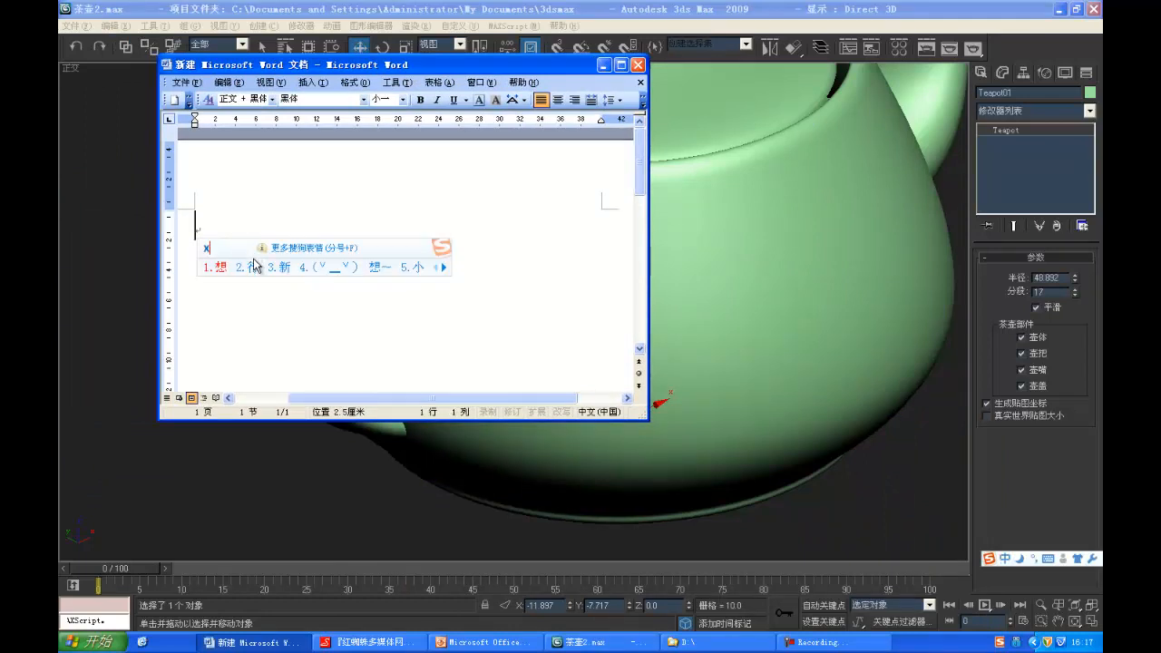
pyautogui.press('BackSpace')
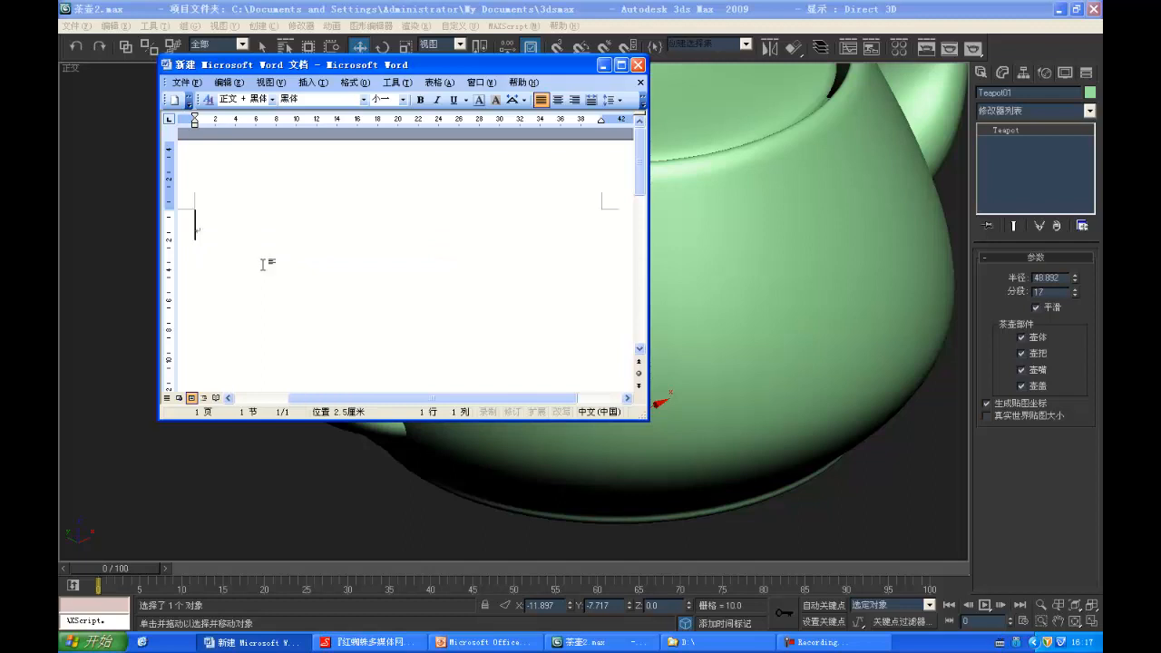
pyautogui.write('X')
pyautogui.press('Return')
pyautogui.write('Y')
pyautogui.press('Return')
pyautogui.write('Z')
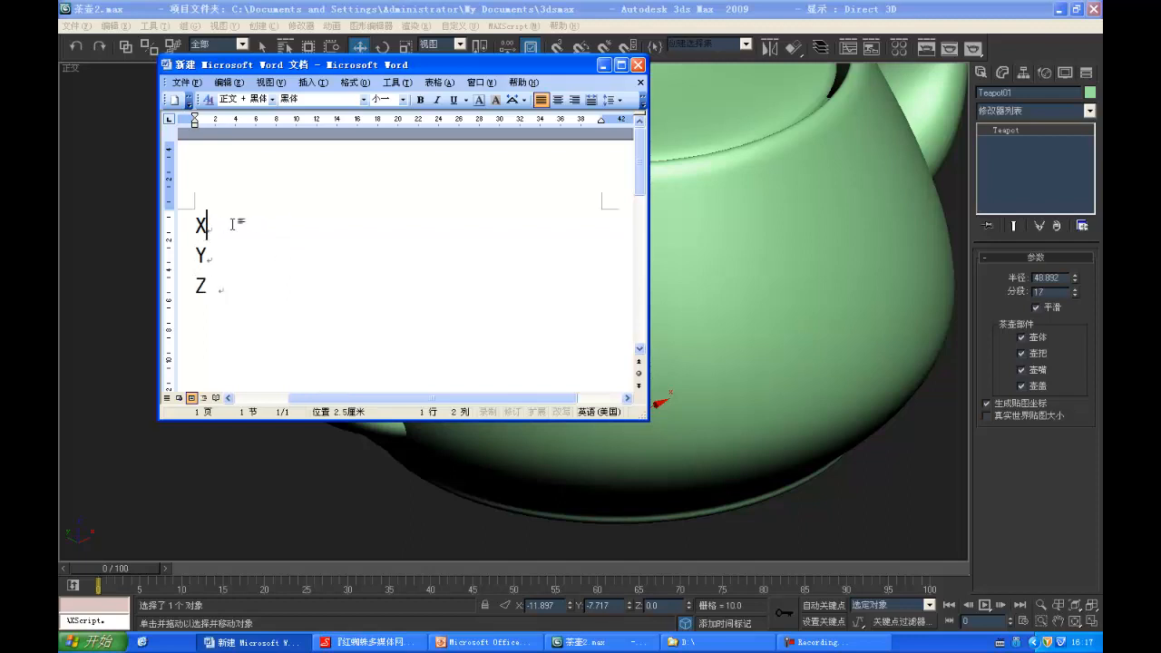
# Step: Add the axis shortcuts to the lines: ----F5 after X, F6 after Y and F7 after Z
pyautogui.hotkey('ctrl', 'shift')
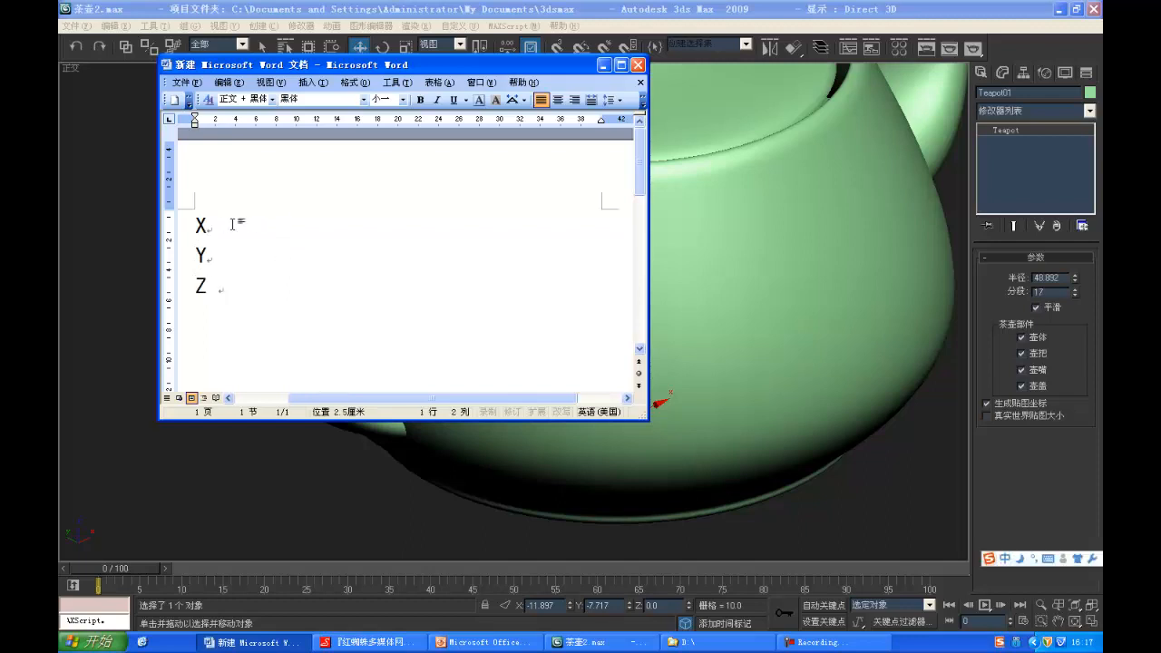
pyautogui.write('----F5')
pyautogui.click(259, 251)
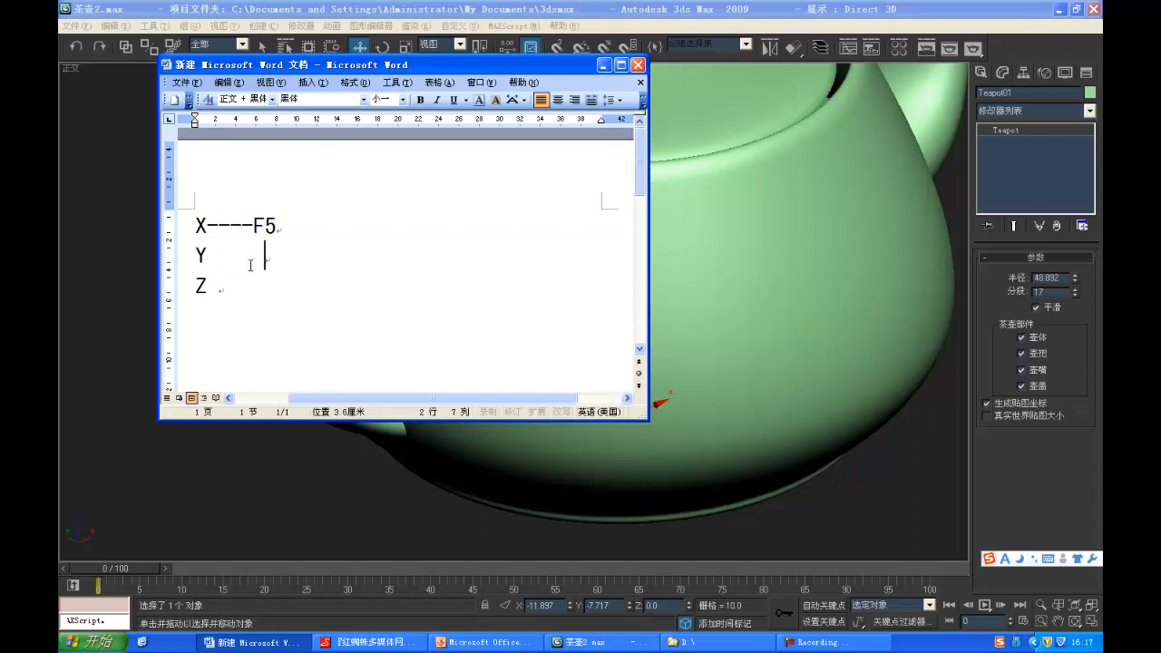
pyautogui.write('F6')
pyautogui.click(254, 289)
pyautogui.write('F7')
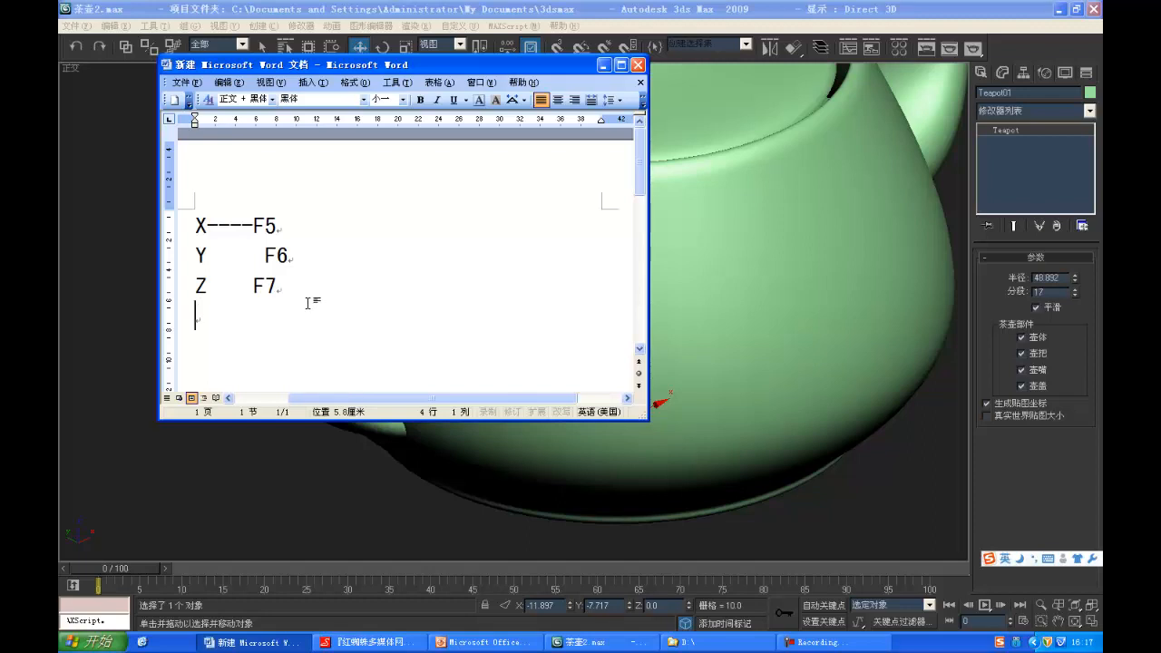
# Step: Add a fourth line to the notes reading 任意2轴的切换---F8
pyautogui.write('任意')
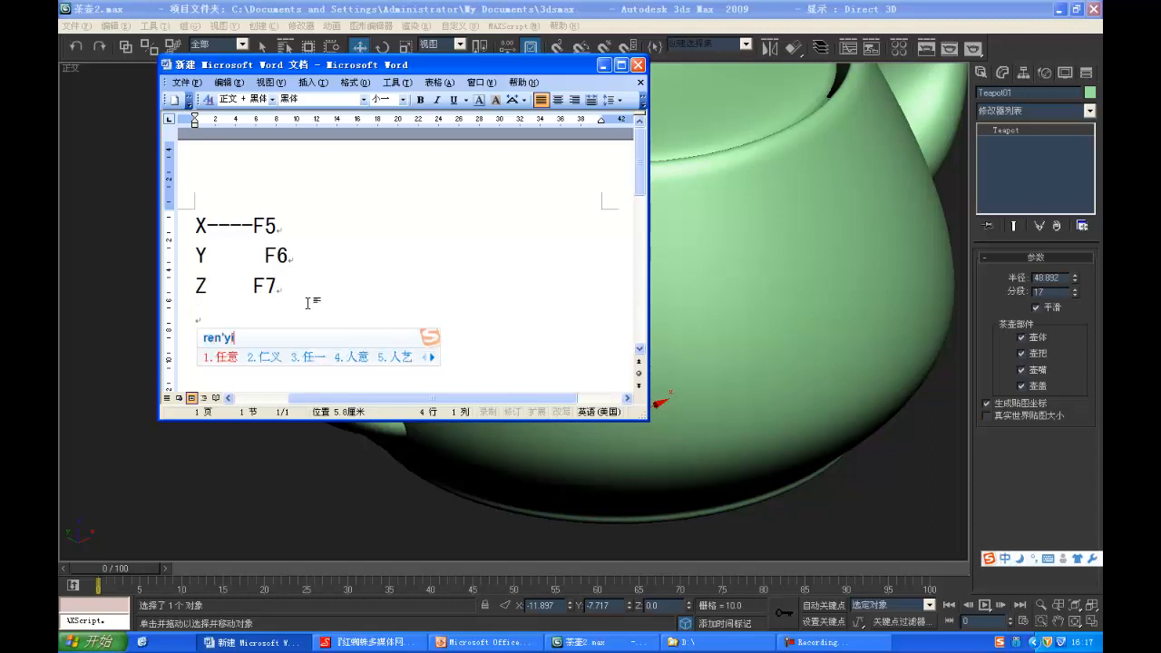
pyautogui.write('2zhou')
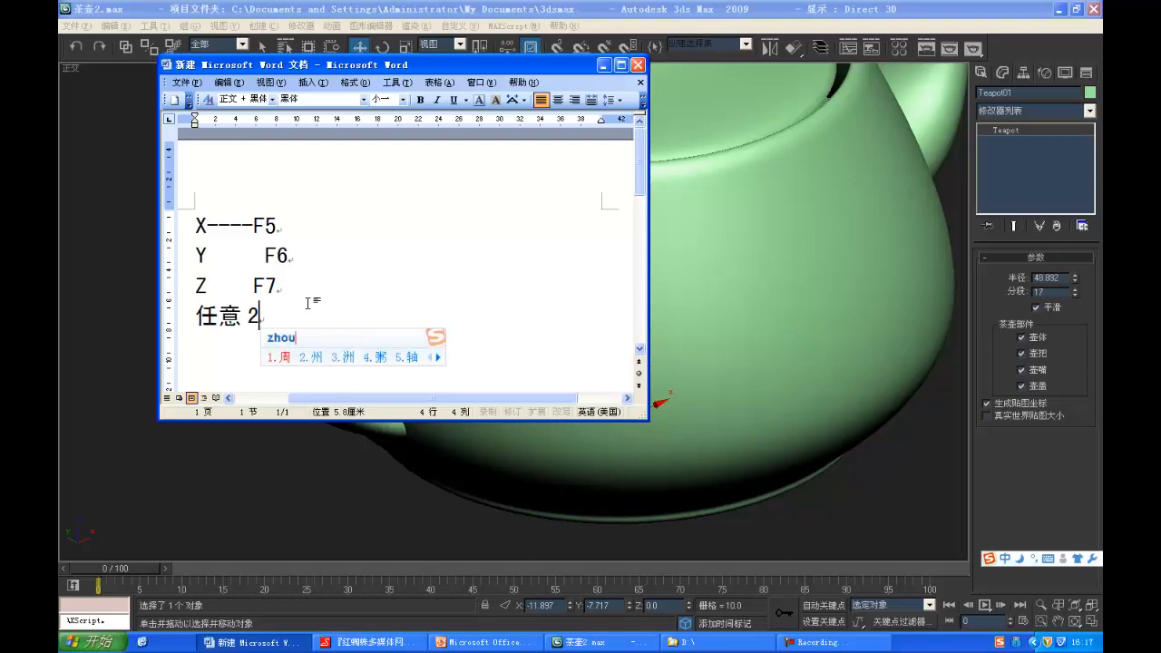
pyautogui.write('5')
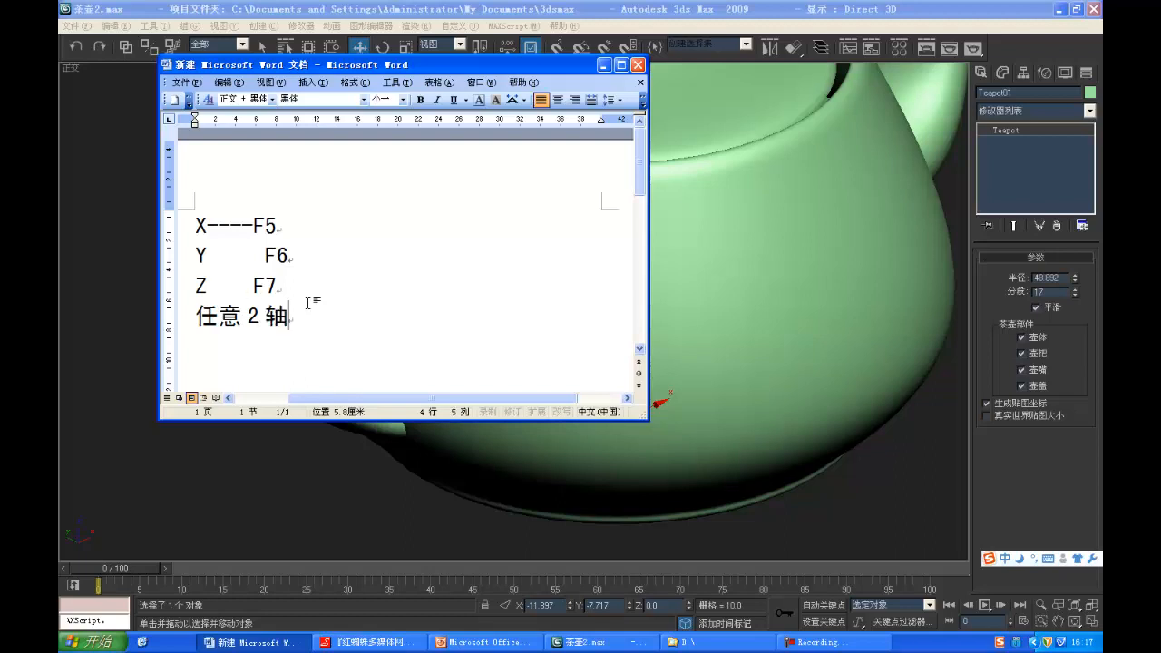
pyautogui.write('d')
pyautogui.press('space')
pyautogui.write('qiehuan')
pyautogui.press('space')
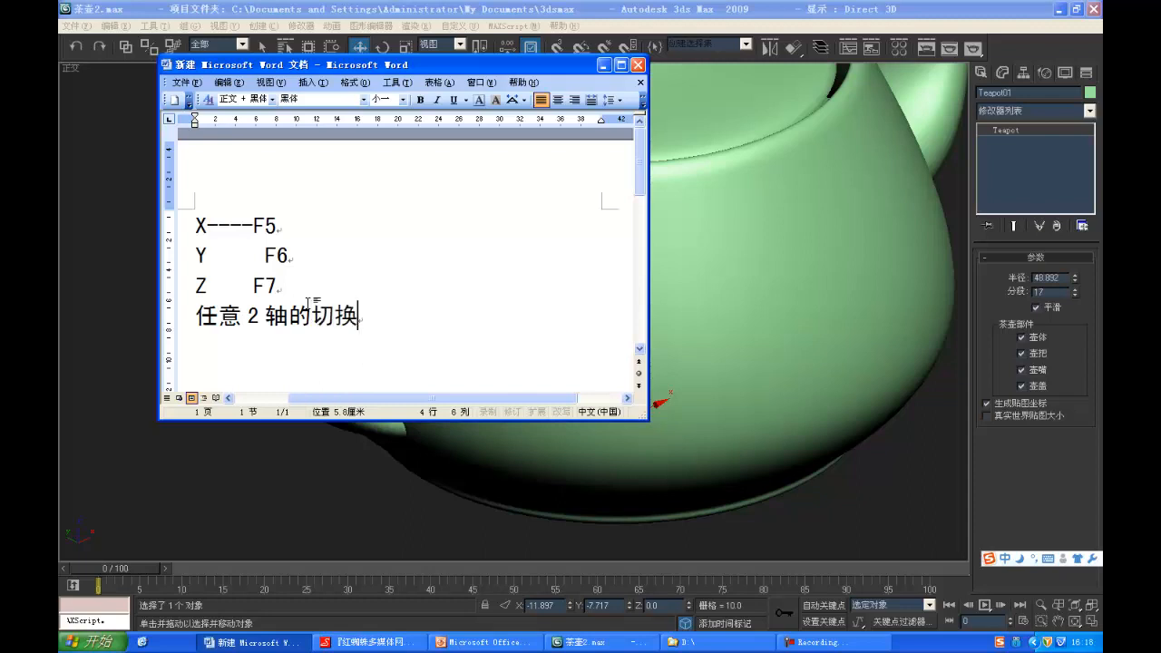
pyautogui.press('BackSpace')
pyautogui.write('huan')
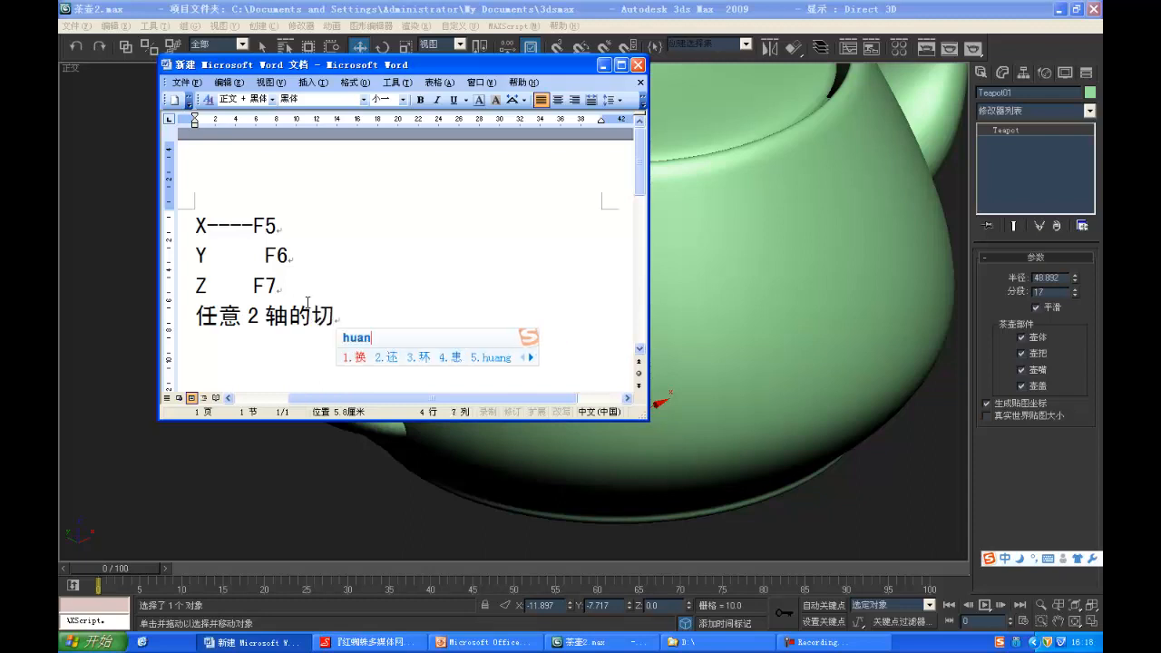
pyautogui.press('space')
pyautogui.write('--')
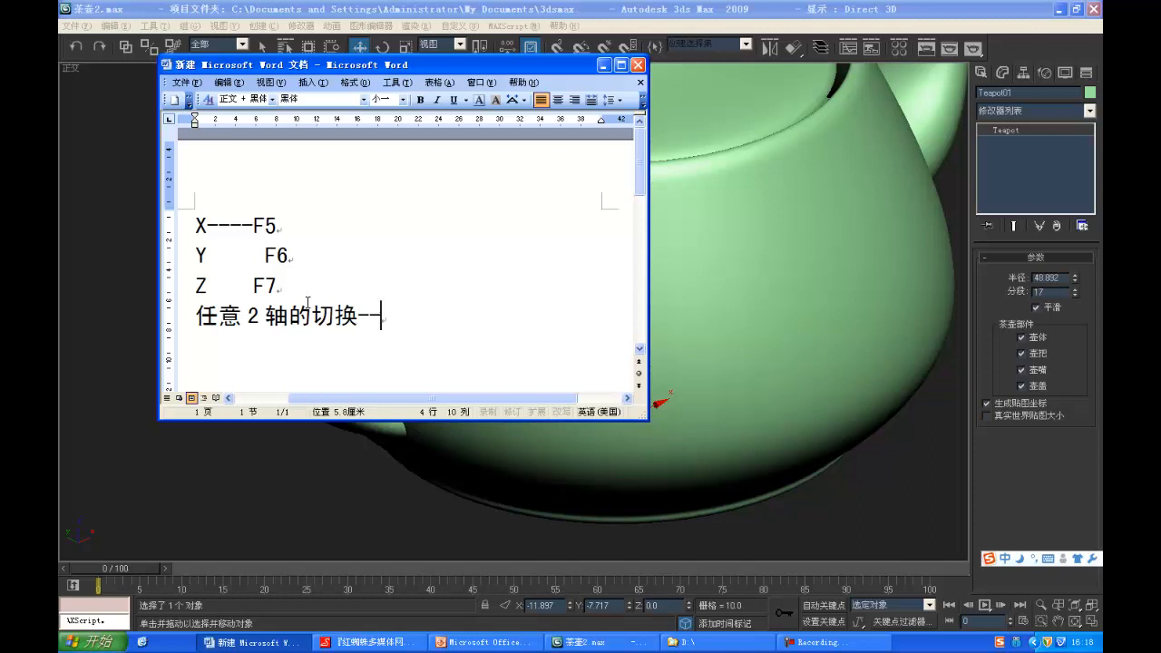
pyautogui.write('-F8')
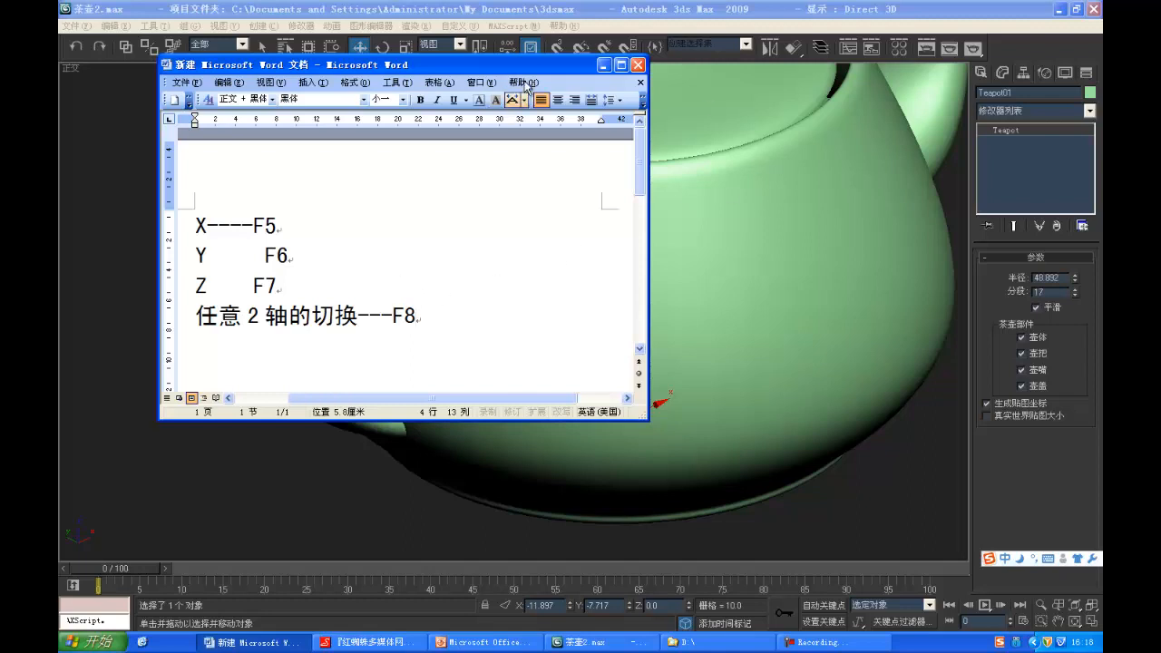
# Step: Reposition the Word window, minimize it to return to 3ds Max, and examine the light green teapot's axis gizmo up close
pyautogui.moveTo(535, 65); pyautogui.dragTo(622, 95)
pyautogui.moveTo(593, 350); pyautogui.dragTo(407, 251)
pyautogui.click(401, 245)
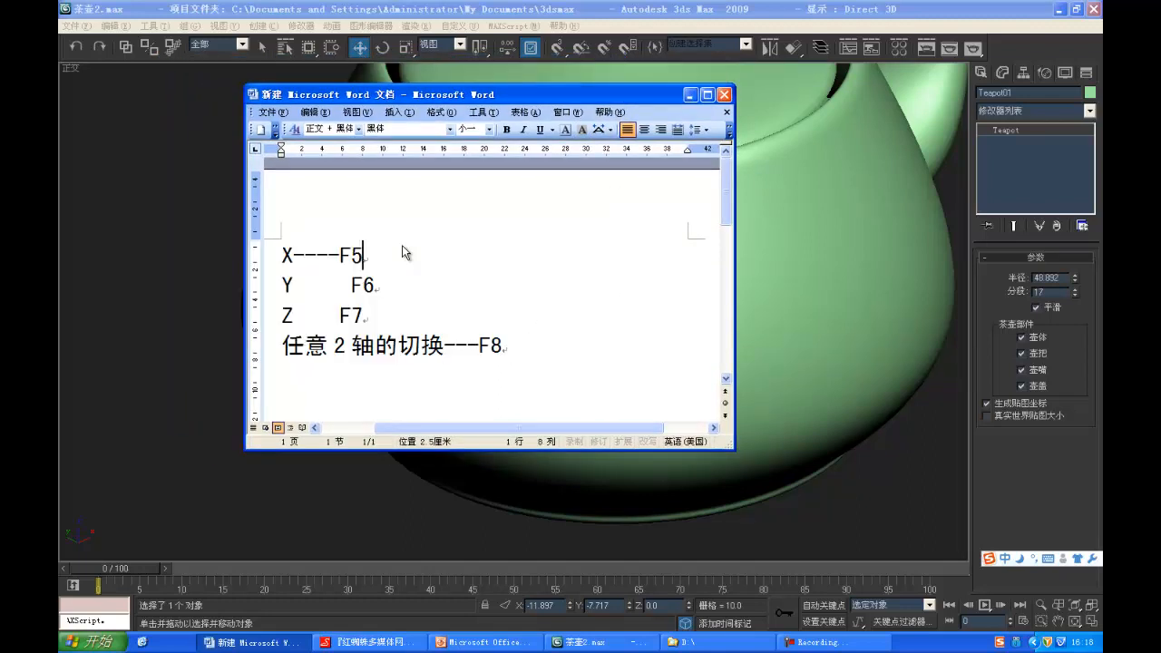
pyautogui.moveTo(684, 95); pyautogui.dragTo(692, 106)
pyautogui.click(692, 106)
pyautogui.scroll(6, 575, 355)
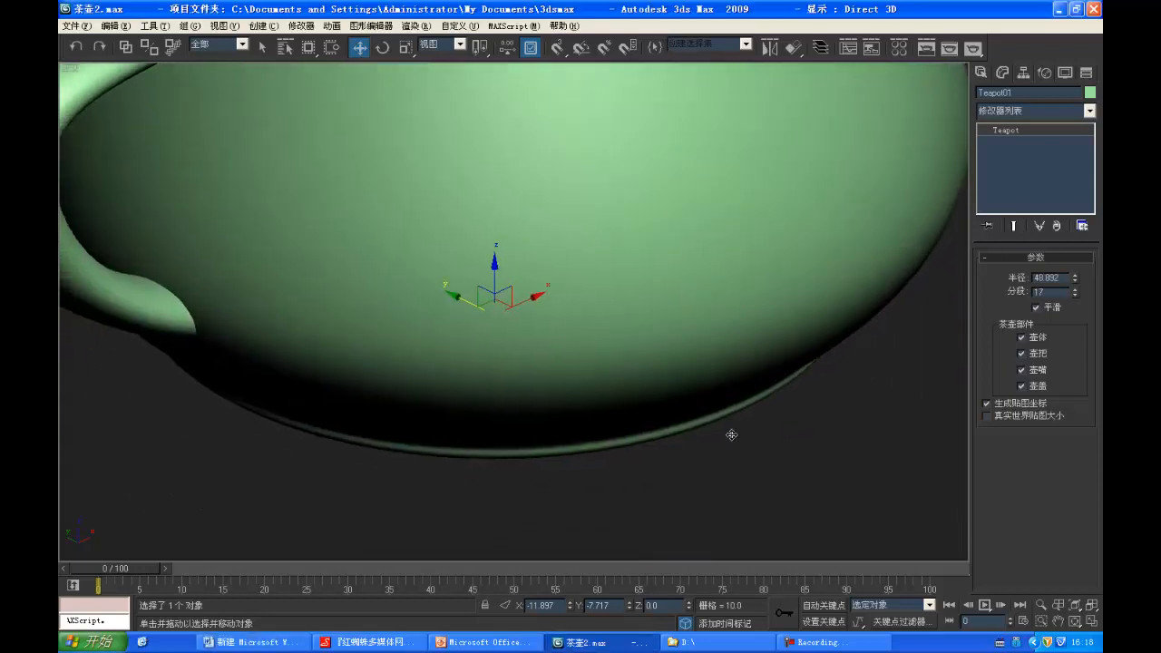
pyautogui.click(731, 434)
pyautogui.click(557, 371)
pyautogui.moveTo(529, 299); pyautogui.dragTo(677, 389, button='middle')
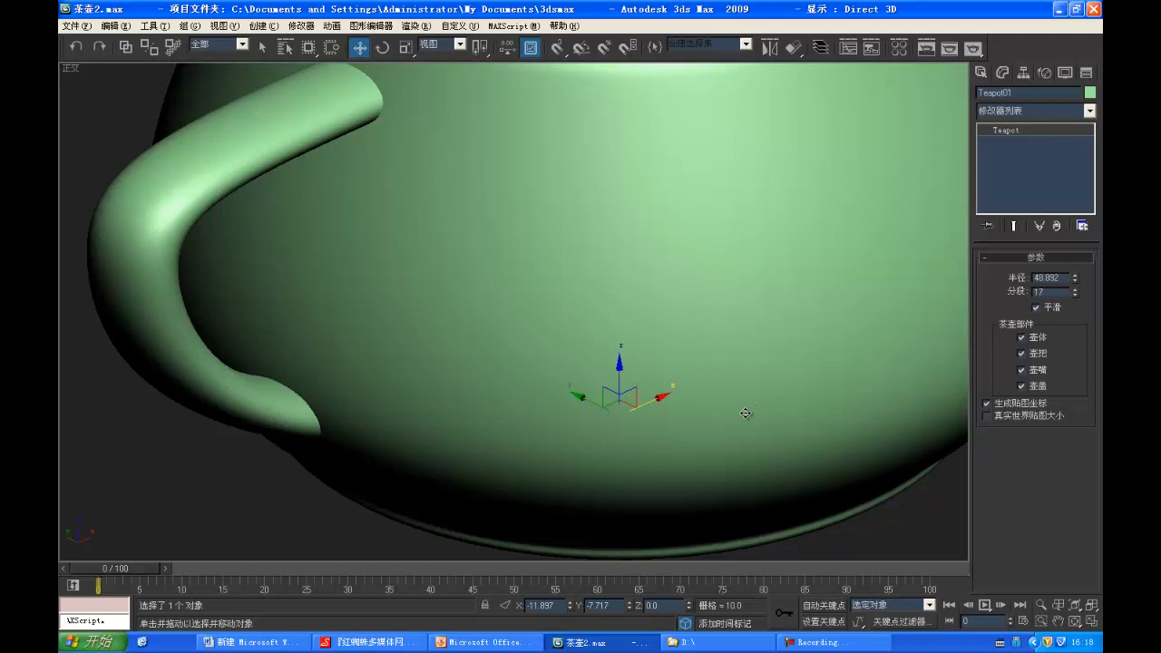
# Step: Enlarge and shrink the light green teapot's move gizmo several times to demonstrate its adjustable size
pyautogui.press('=')
pyautogui.press('=')
pyautogui.press('=')
pyautogui.press('=')
pyautogui.press('=')
pyautogui.press('=')
pyautogui.press('=')
pyautogui.press('=')
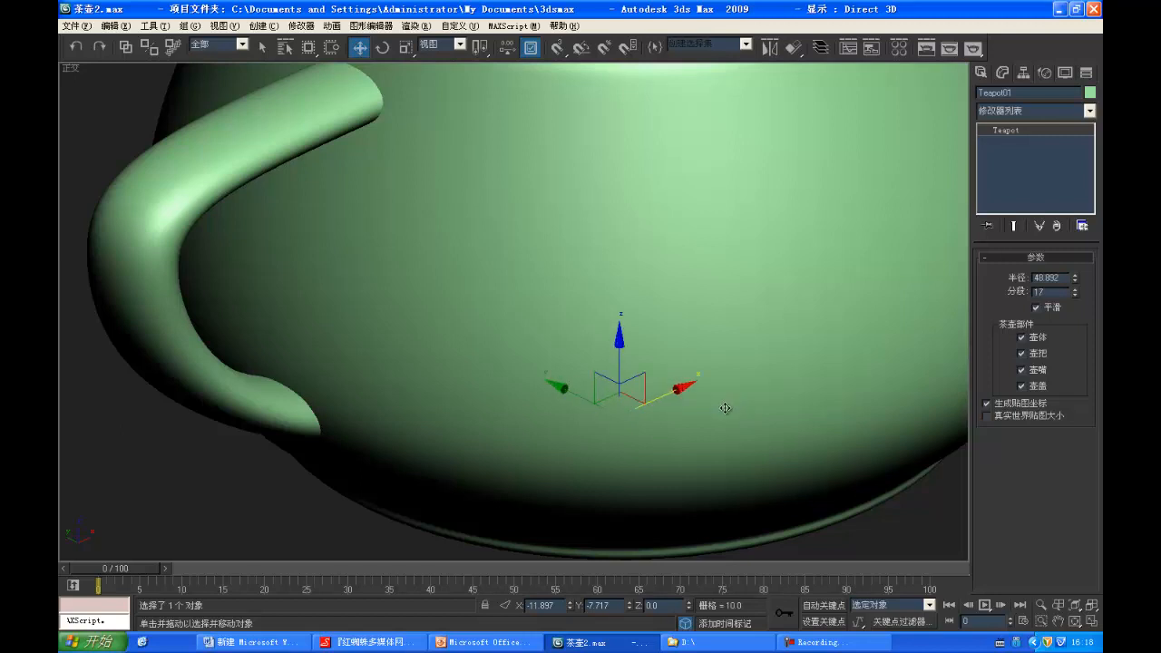
pyautogui.press('-')
pyautogui.press('-')
pyautogui.press('-')
pyautogui.press('-')
pyautogui.press('-')
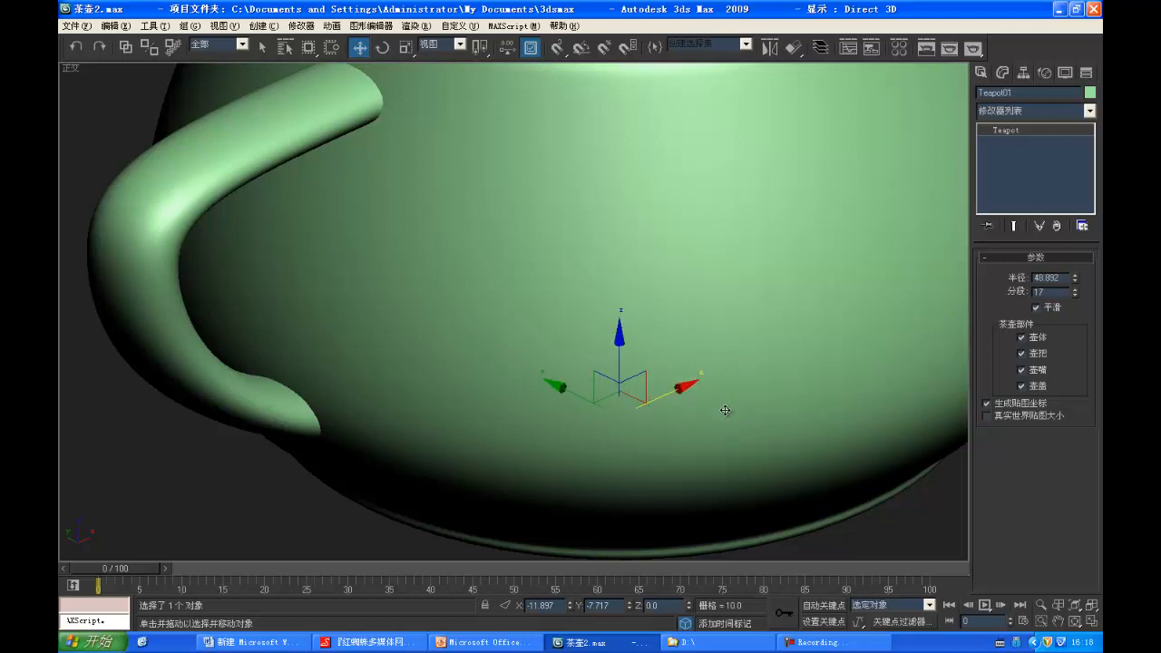
pyautogui.press('=')
pyautogui.press('=')
pyautogui.press('=')
pyautogui.press('=')
pyautogui.press('=')
pyautogui.press('=')
pyautogui.press('=')
pyautogui.press('=')
pyautogui.press('=')
pyautogui.press('=')
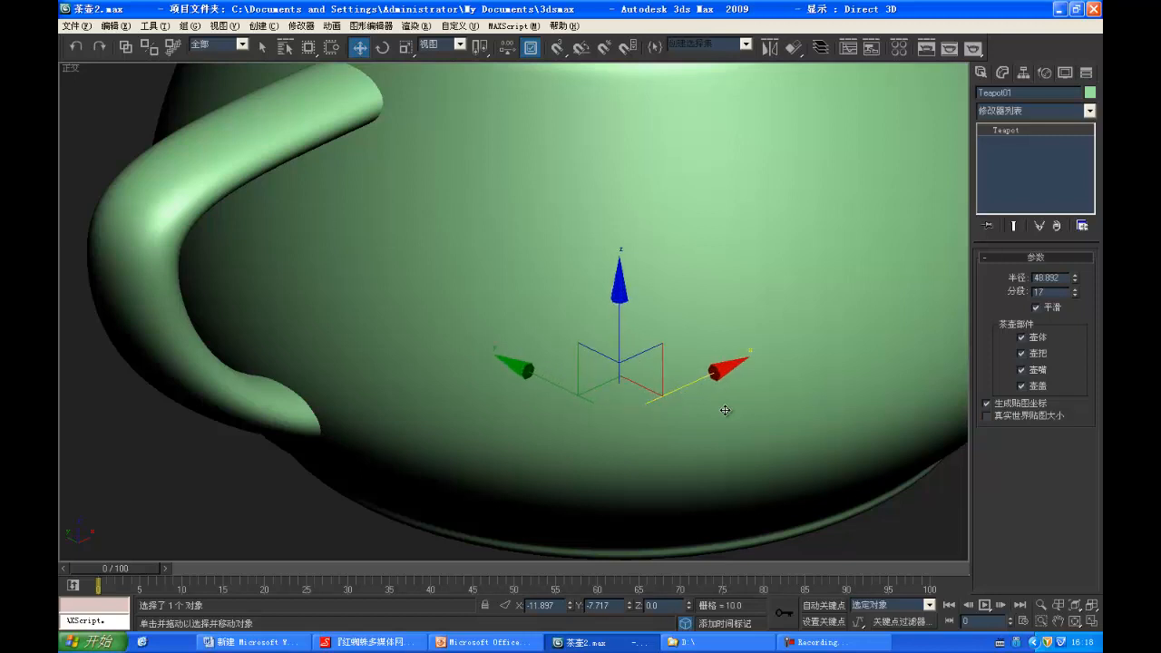
pyautogui.press('-')
pyautogui.press('-')
pyautogui.press('-')
pyautogui.press('-')
pyautogui.press('-')
pyautogui.press('=')
pyautogui.press('=')
pyautogui.press('=')
pyautogui.press('=')
pyautogui.press('=')
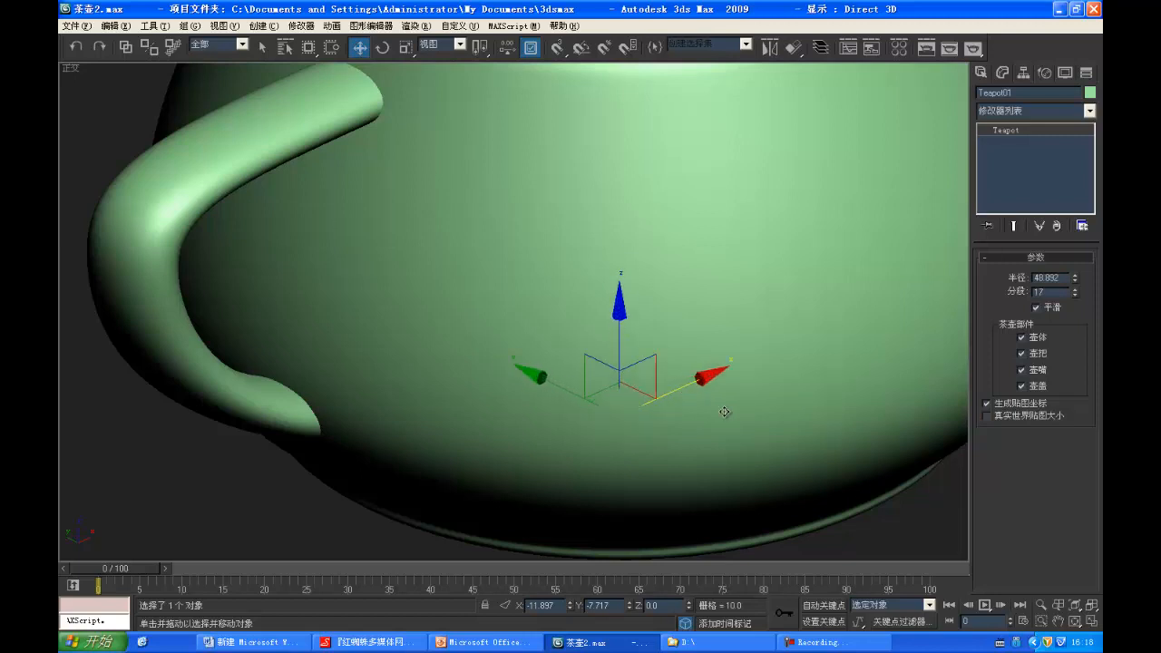
pyautogui.press('-')
pyautogui.press('-')
pyautogui.press('-')
pyautogui.press('-')
pyautogui.press('-')
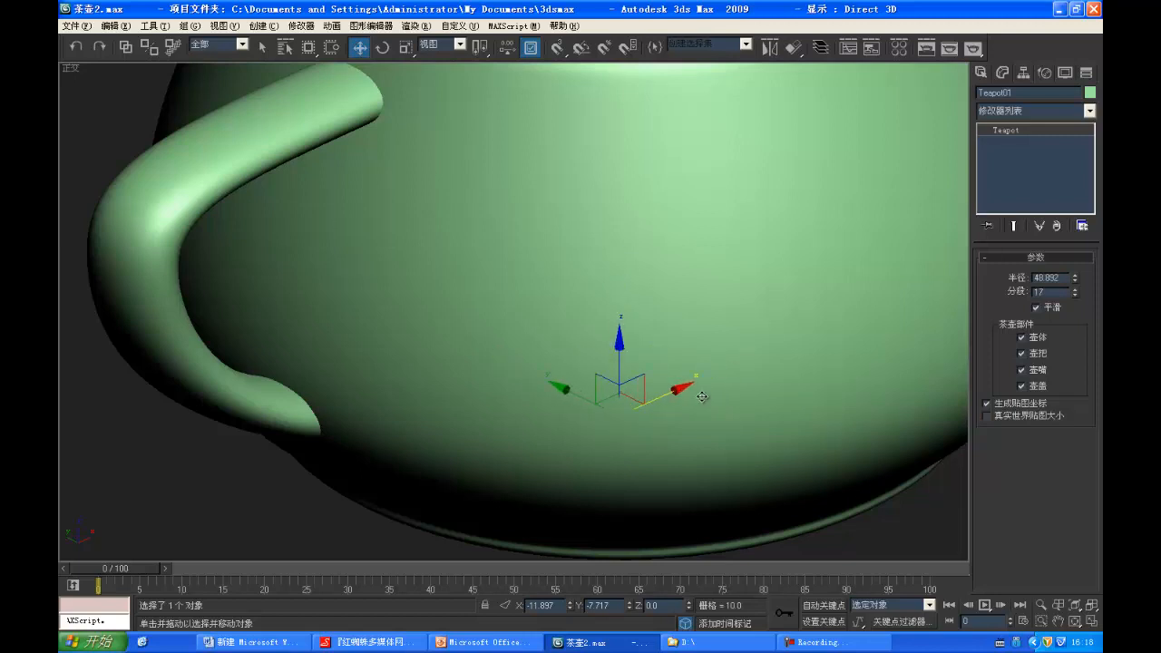
# Step: Switch to the top view and frame the selected light green teapot
pyautogui.moveTo(703, 398); pyautogui.dragTo(746, 396, button='middle')
pyautogui.scroll(-5, 690, 399)
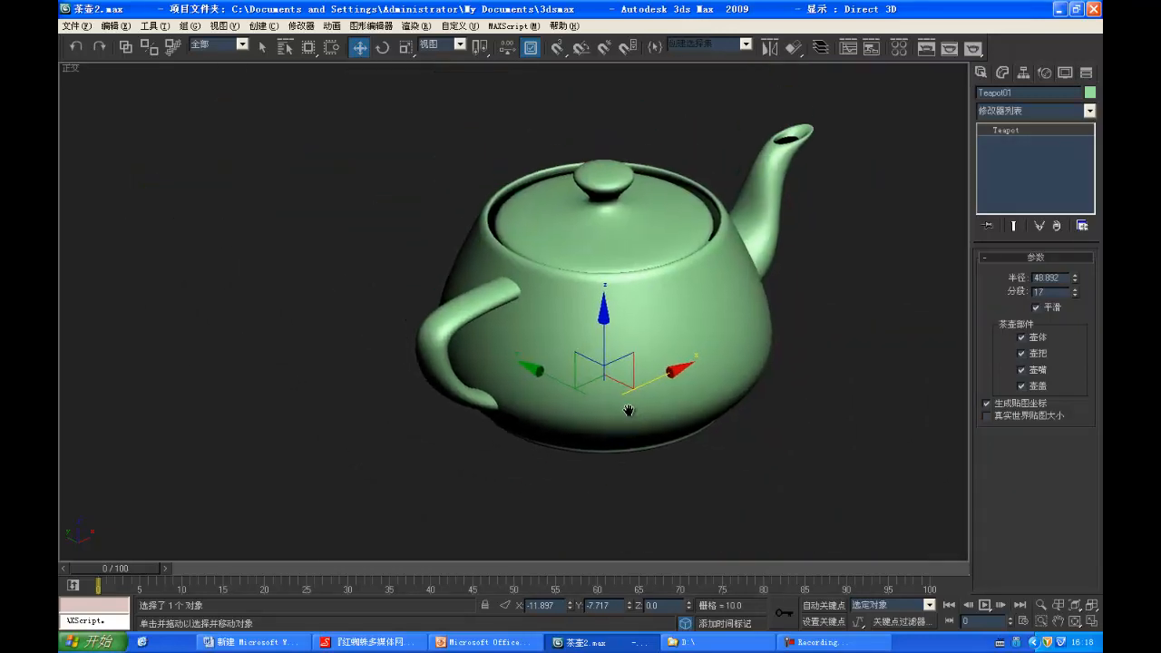
pyautogui.moveTo(626, 408); pyautogui.dragTo(695, 438, button='middle')
pyautogui.scroll(-2, 642, 418)
pyautogui.press('t')
pyautogui.press('z')
# Step: Try moving the light green teapot in the top view twice, undoing each move
pyautogui.moveTo(603, 352); pyautogui.dragTo(793, 328)
pyautogui.hotkey('ctrl', 'z')
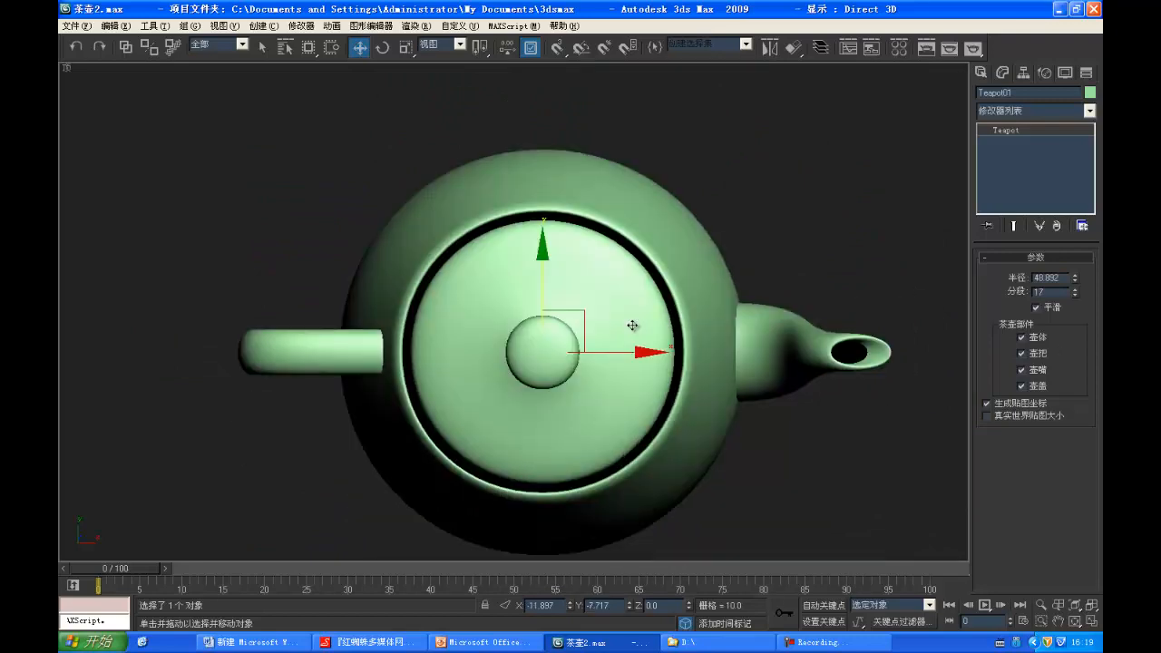
pyautogui.moveTo(560, 334); pyautogui.dragTo(869, 351)
pyautogui.hotkey('ctrl', 'z')
# Step: Orbit around the light green teapot to view its axes, and return to the top view
pyautogui.moveTo(488, 395); pyautogui.dragTo(557, 354, button='middle')
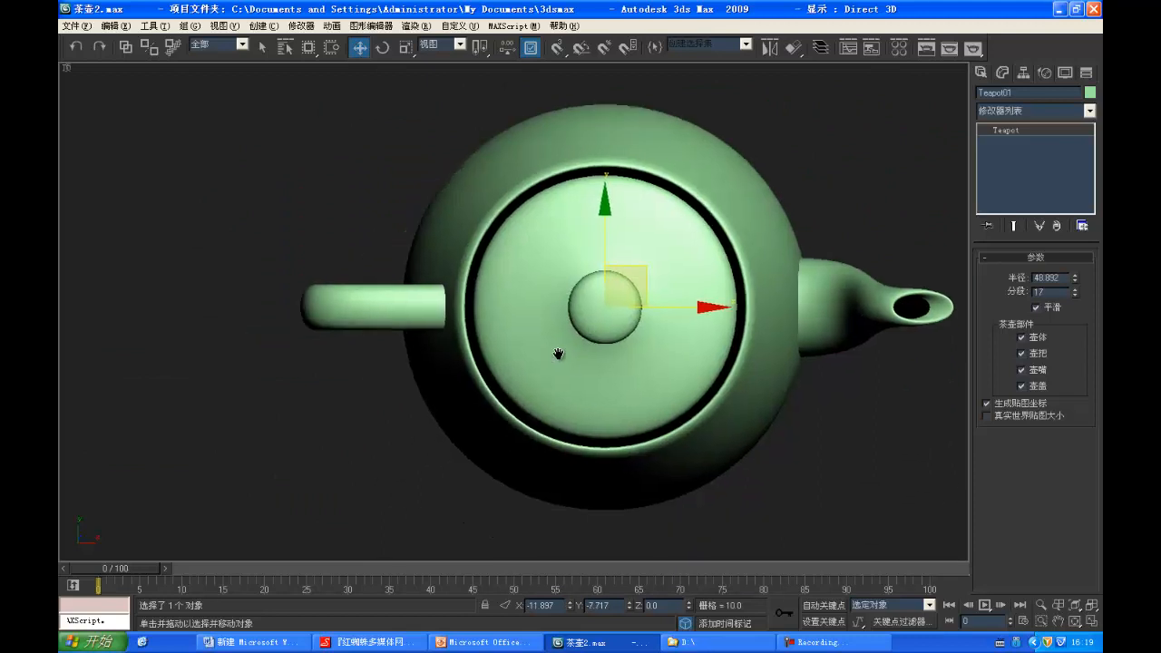
pyautogui.scroll(-3, 555, 355)
pyautogui.keyDown('alt'); pyautogui.moveTo(481, 389); pyautogui.dragTo(605, 305, button='middle'); pyautogui.keyUp('alt')
pyautogui.press('t')
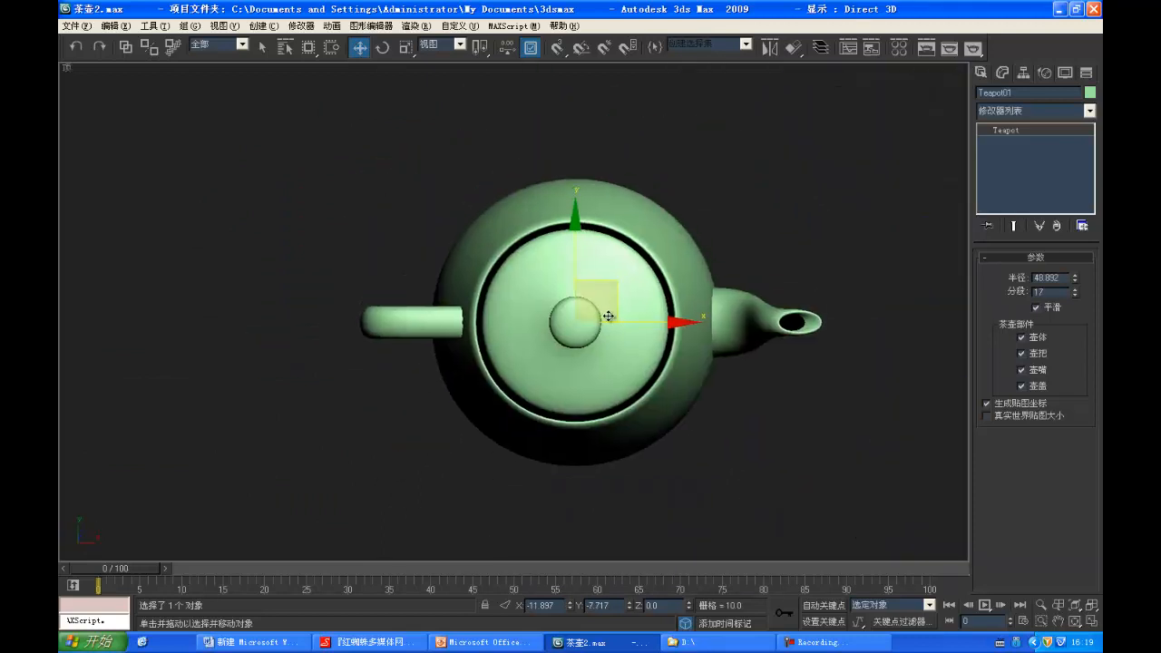
# Step: Show all four viewports, select the dark green teapot in the left view, and examine its gizmo in the perspective view
pyautogui.hotkey('alt', 'w')
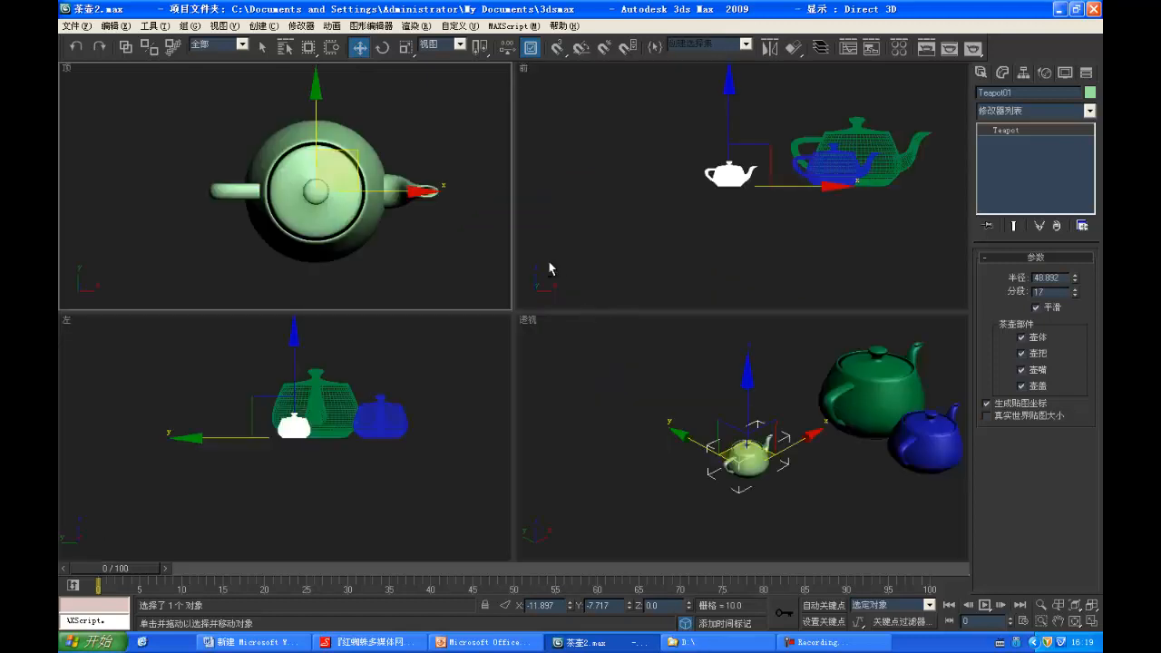
pyautogui.click(443, 251)
pyautogui.click(464, 388)
pyautogui.click(367, 418)
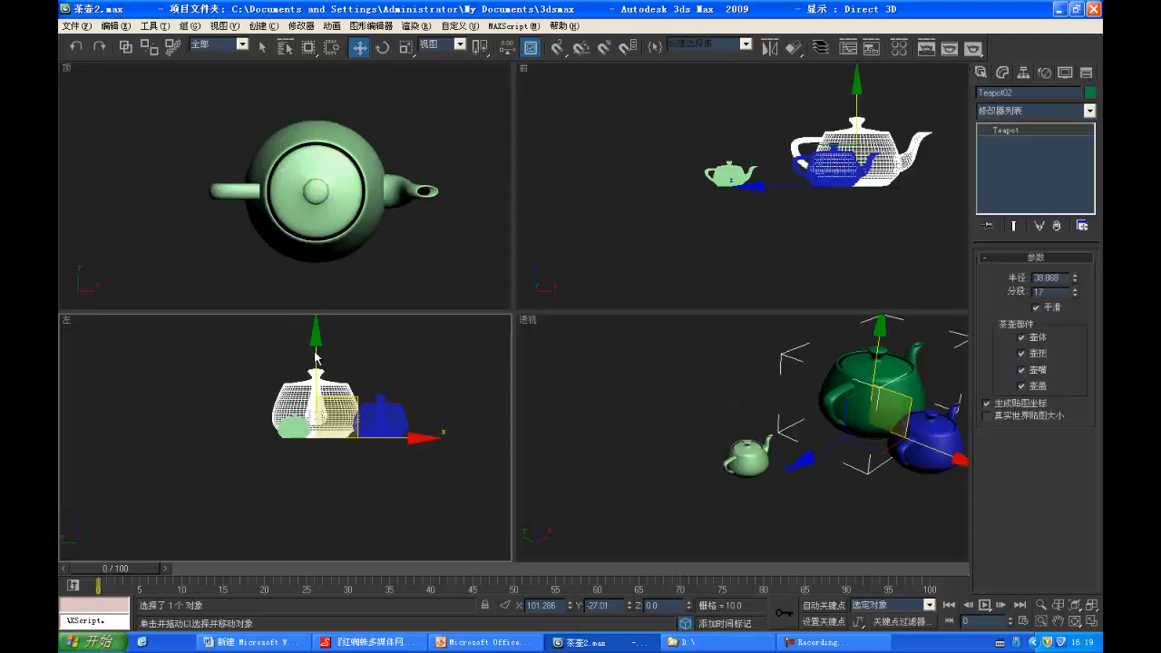
pyautogui.moveTo(710, 465); pyautogui.dragTo(656, 472, button='middle')
pyautogui.moveTo(753, 470); pyautogui.dragTo(721, 470, button='middle')
pyautogui.scroll(6, 725, 437)
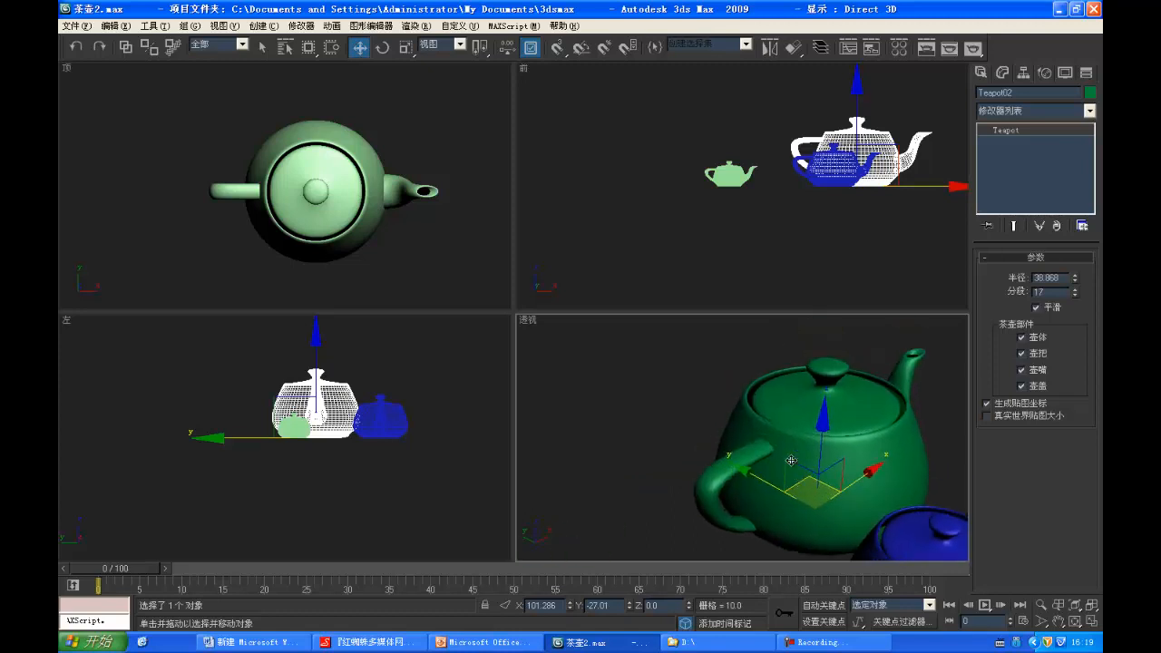
# Step: Select the light green teapot in the top viewport and maximize that viewport around it
pyautogui.rightClick(381, 269)
pyautogui.click(308, 204)
pyautogui.scroll(5, 380, 205)
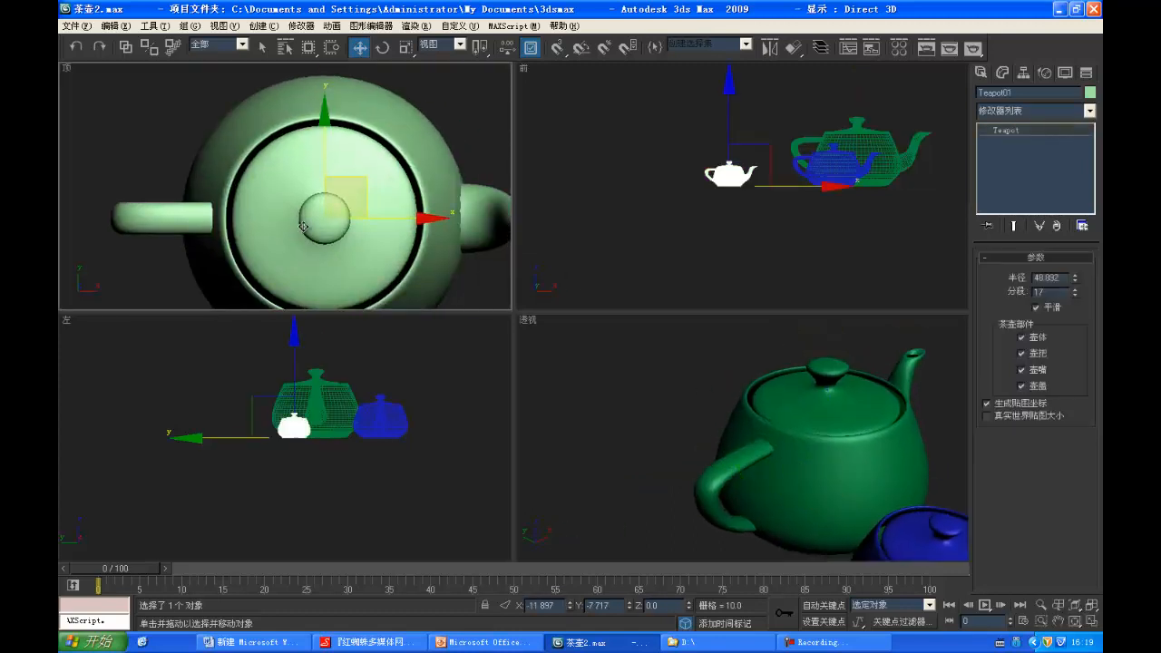
pyautogui.hotkey('alt', 'w')
pyautogui.moveTo(639, 325); pyautogui.dragTo(539, 284, button='middle')
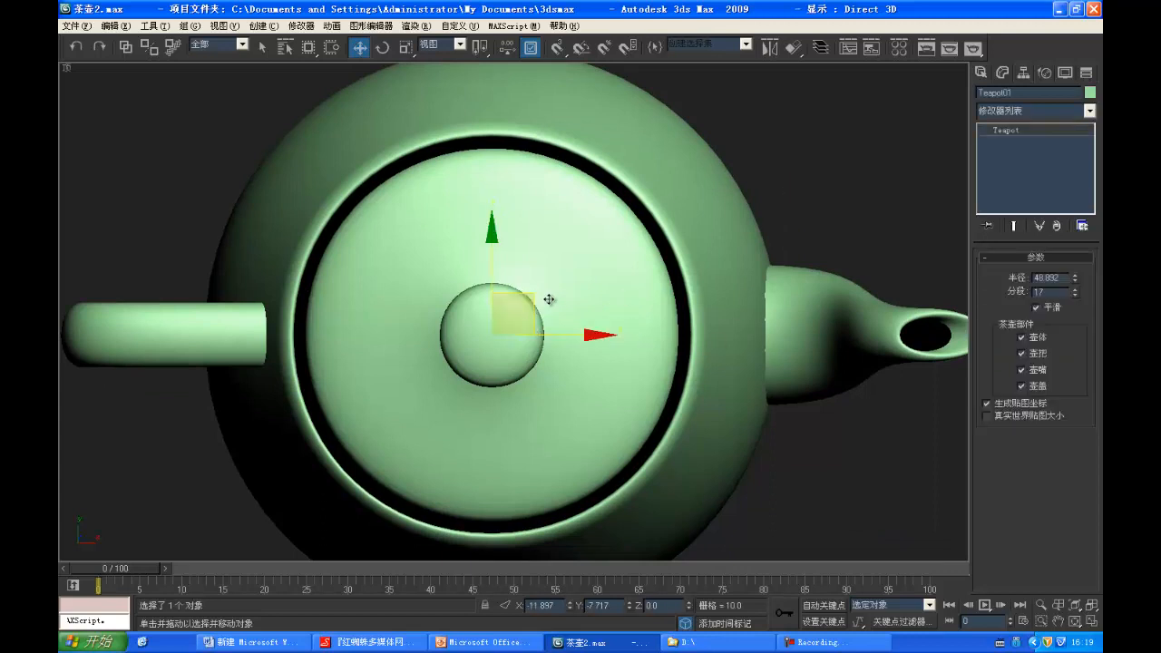
# Step: Try moving the light green teapot by its XY plane handle, cancel, orbit the view, and return to the top view
pyautogui.moveTo(536, 296); pyautogui.dragTo(485, 297)
pyautogui.rightClick(486, 298)
pyautogui.click(750, 205)
pyautogui.click(513, 324)
pyautogui.keyDown('alt'); pyautogui.moveTo(550, 399); pyautogui.dragTo(542, 337, button='middle'); pyautogui.keyUp('alt')
pyautogui.press('t')
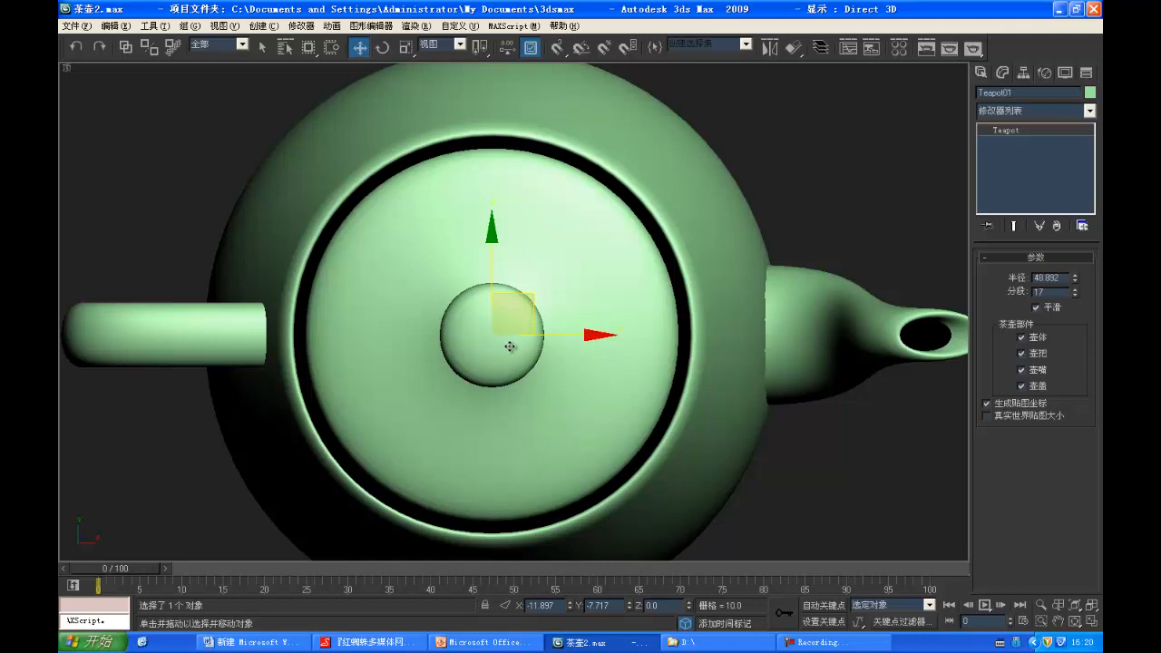
# Step: Return to the four-viewport layout, activate different viewports in turn, and finish with the front view active and nothing selected
pyautogui.hotkey('alt', 'w')
pyautogui.click(563, 303)
pyautogui.click(371, 371)
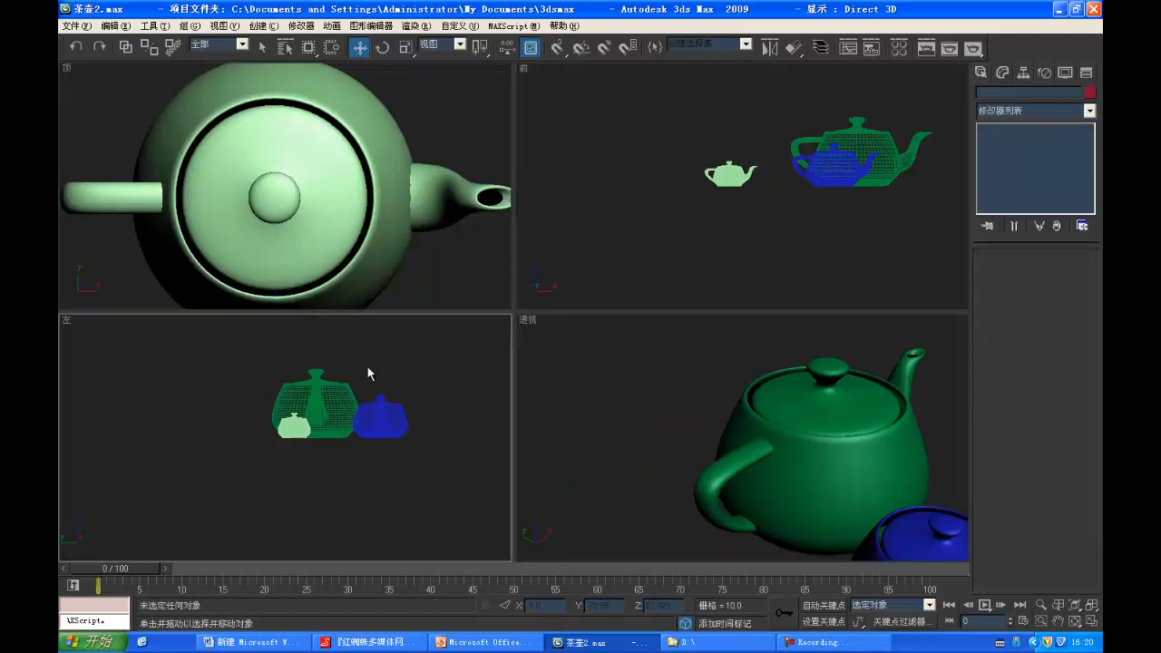
pyautogui.click(337, 407)
pyautogui.click(582, 462)
pyautogui.click(345, 408)
pyautogui.click(666, 263)
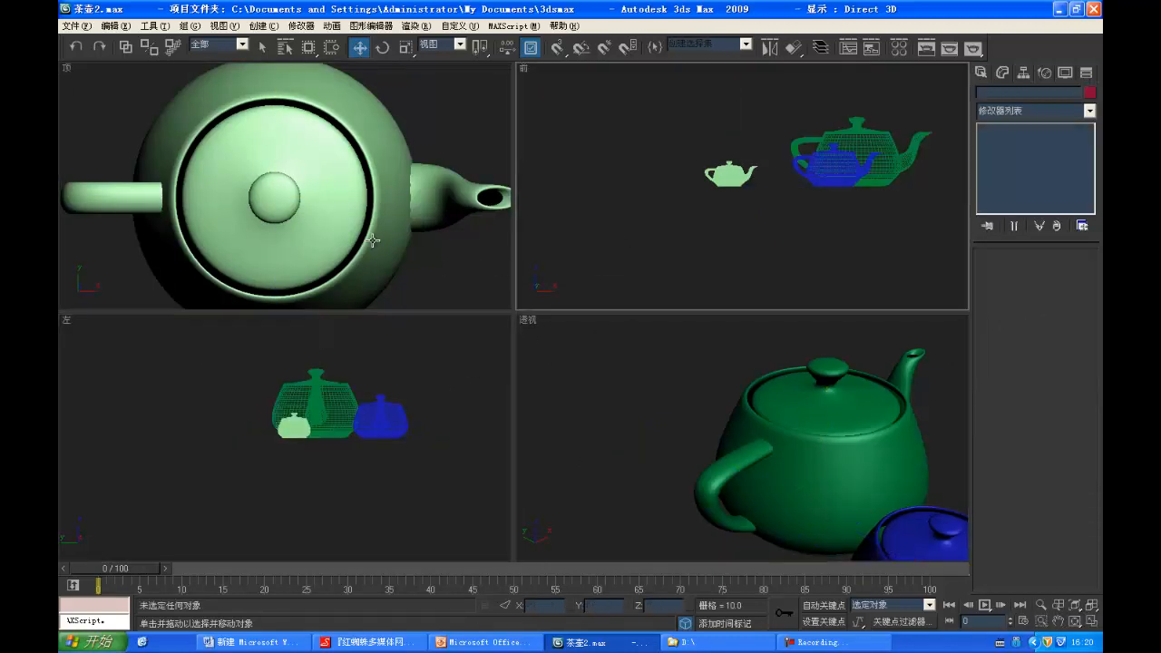
# Step: Delete the light green teapot and the blue teapot, selecting them in the top viewport
pyautogui.click(372, 238)
pyautogui.scroll(5, 395, 388)
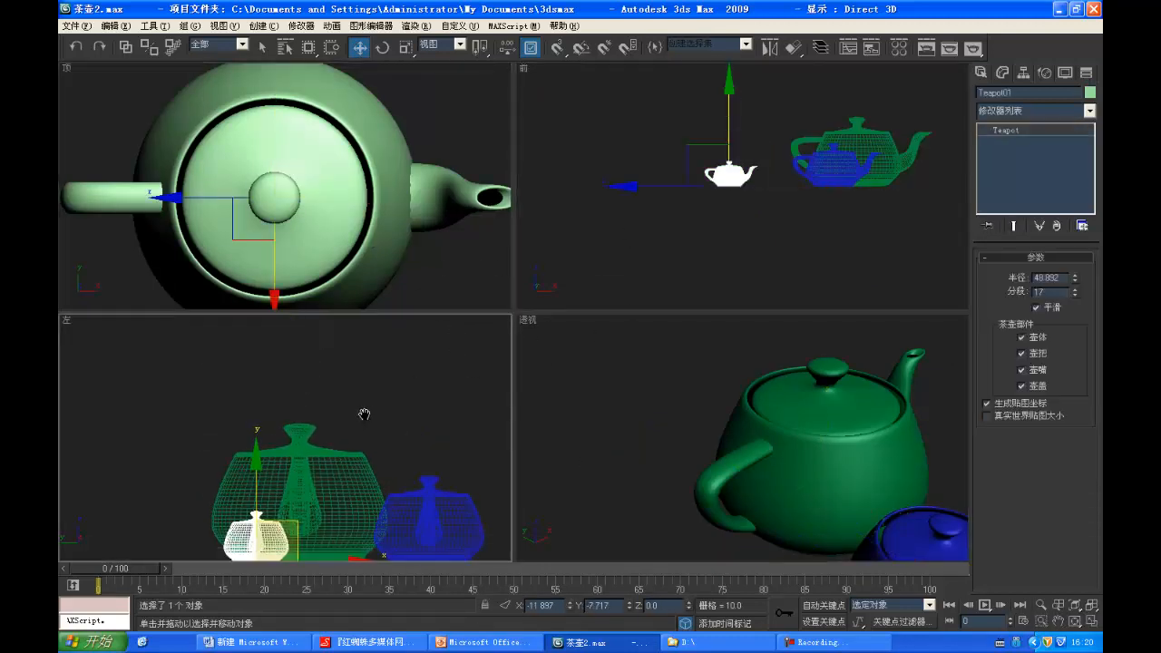
pyautogui.moveTo(382, 394); pyautogui.dragTo(418, 372, button='middle')
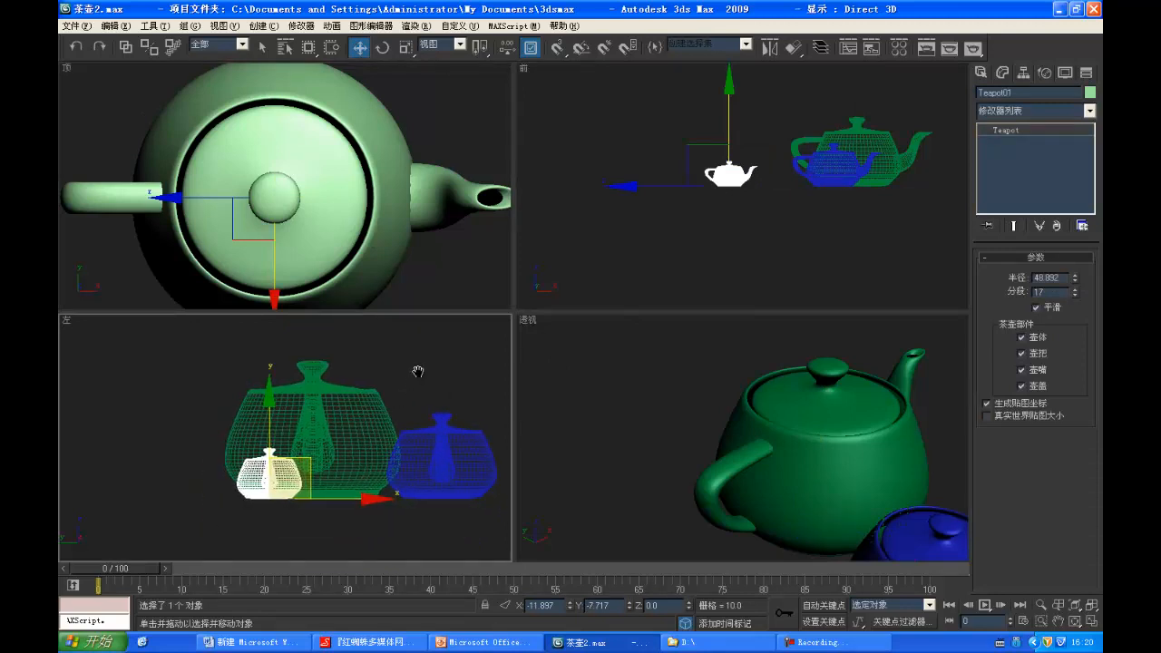
pyautogui.click(315, 233)
pyautogui.moveTo(346, 232); pyautogui.dragTo(396, 203, button='middle')
pyautogui.scroll(-5, 396, 236)
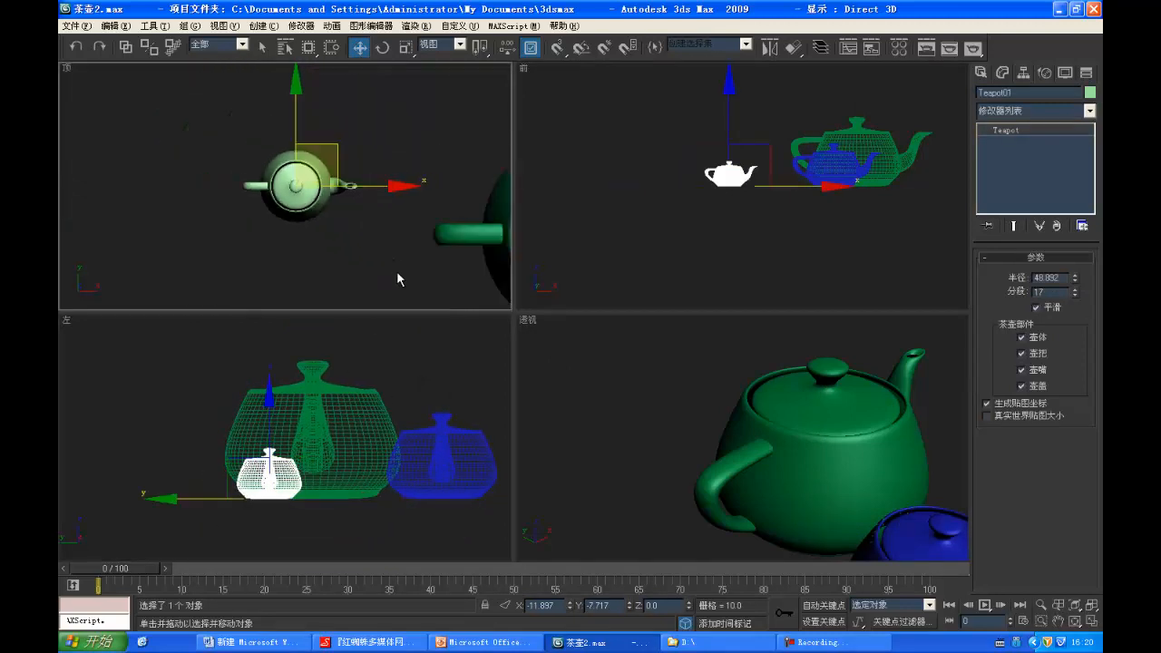
pyautogui.scroll(-4, 308, 204)
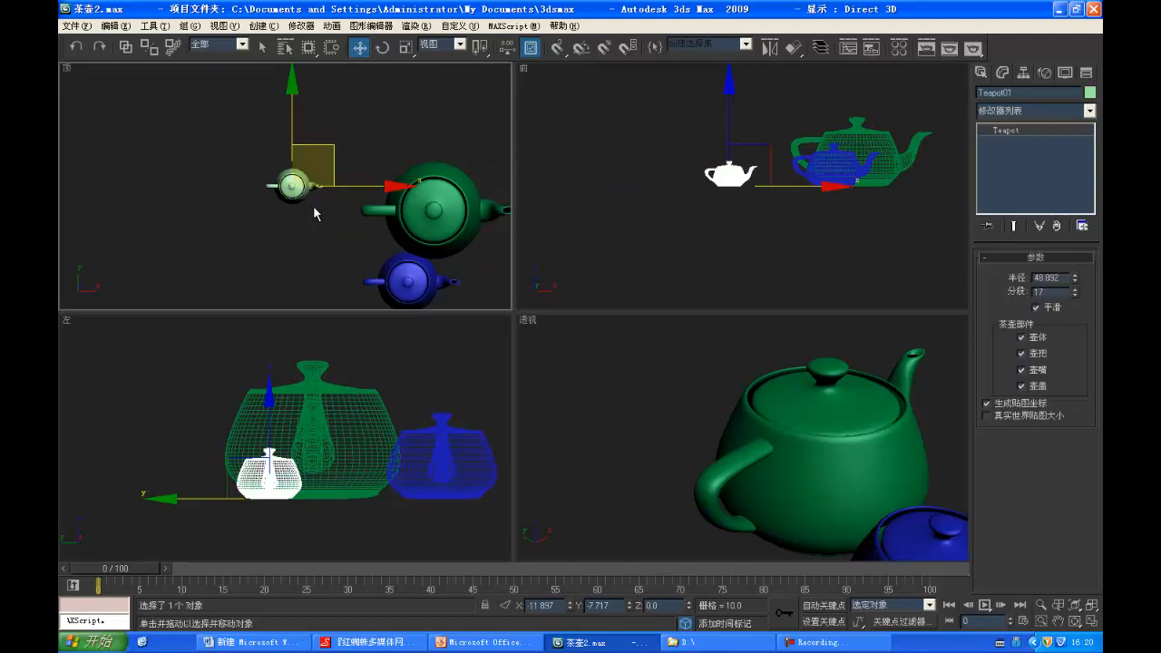
pyautogui.press('Delete')
pyautogui.click(407, 274)
pyautogui.press('Delete')
# Step: Select the remaining dark green teapot, show the grid in the top viewport and maximize that viewport
pyautogui.click(442, 189)
pyautogui.scroll(-3, 429, 220)
pyautogui.moveTo(406, 239); pyautogui.dragTo(385, 242, button='middle')
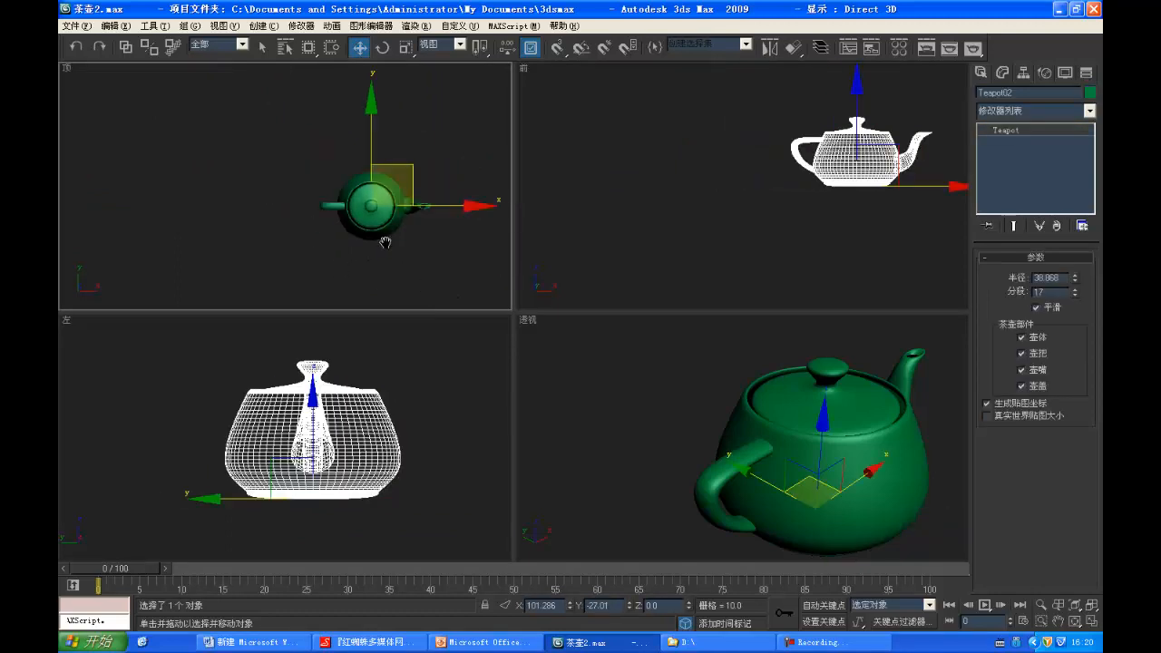
pyautogui.scroll(-3, 385, 242)
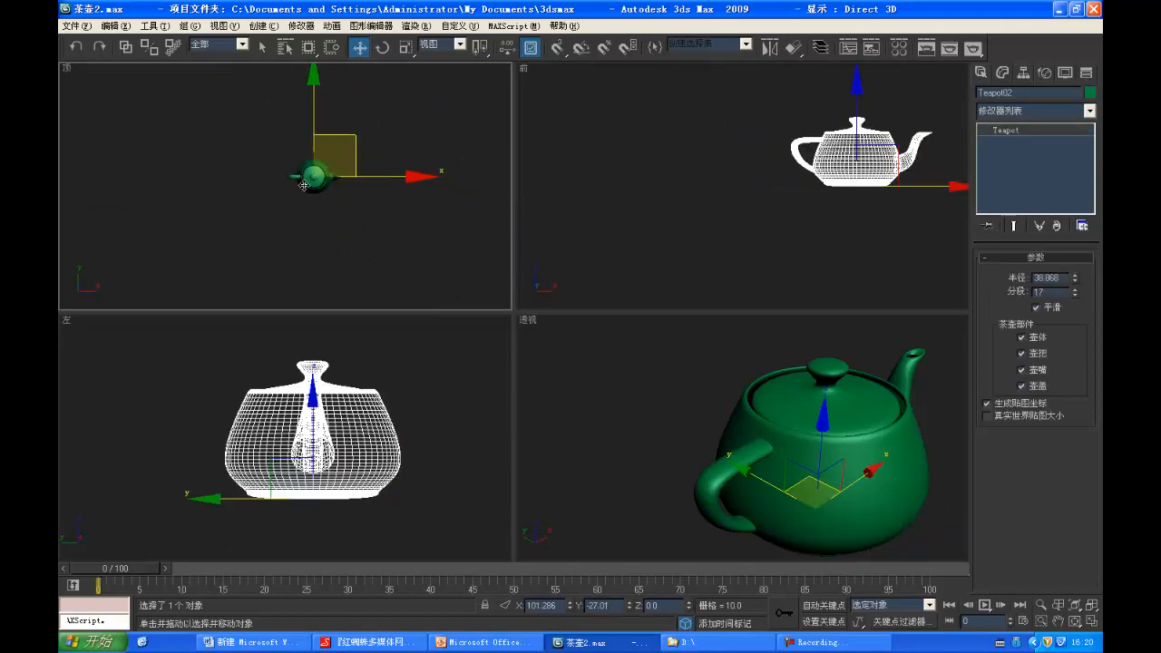
pyautogui.moveTo(331, 197); pyautogui.dragTo(405, 210, button='middle')
pyautogui.press('g')
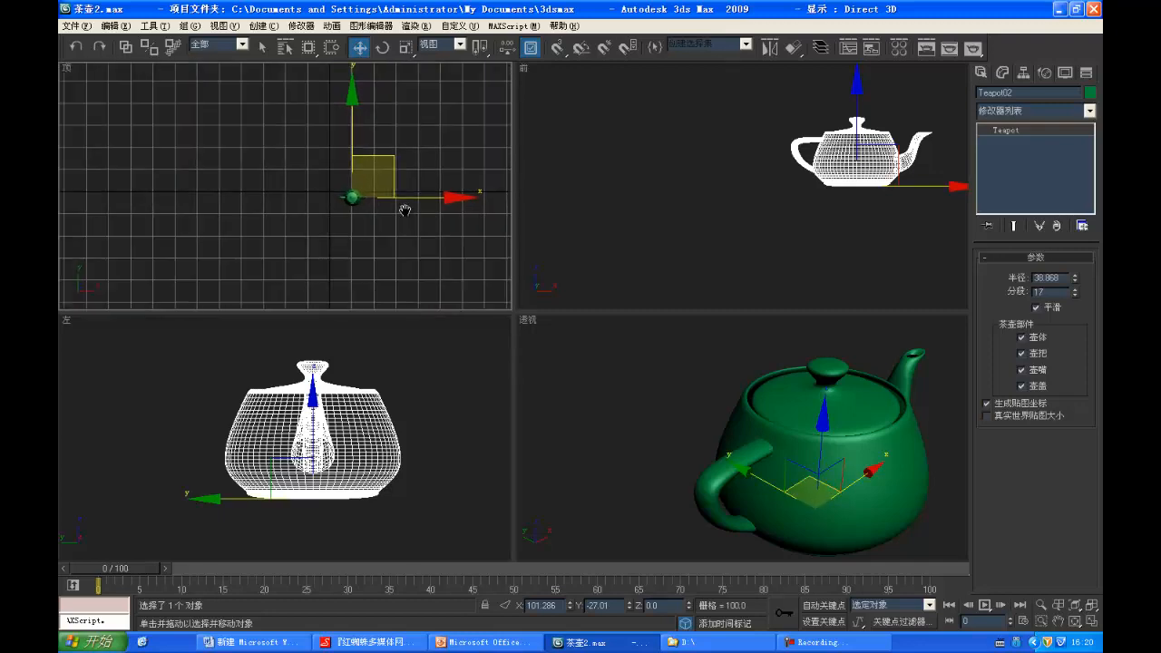
pyautogui.hotkey('alt', 'w')
# Step: Move the dark green teapot freely away from the grid origin to about X 4843, Y 2390
pyautogui.scroll(-1, 548, 306)
pyautogui.moveTo(548, 307); pyautogui.dragTo(390, 213, button='middle')
pyautogui.scroll(-6, 457, 292)
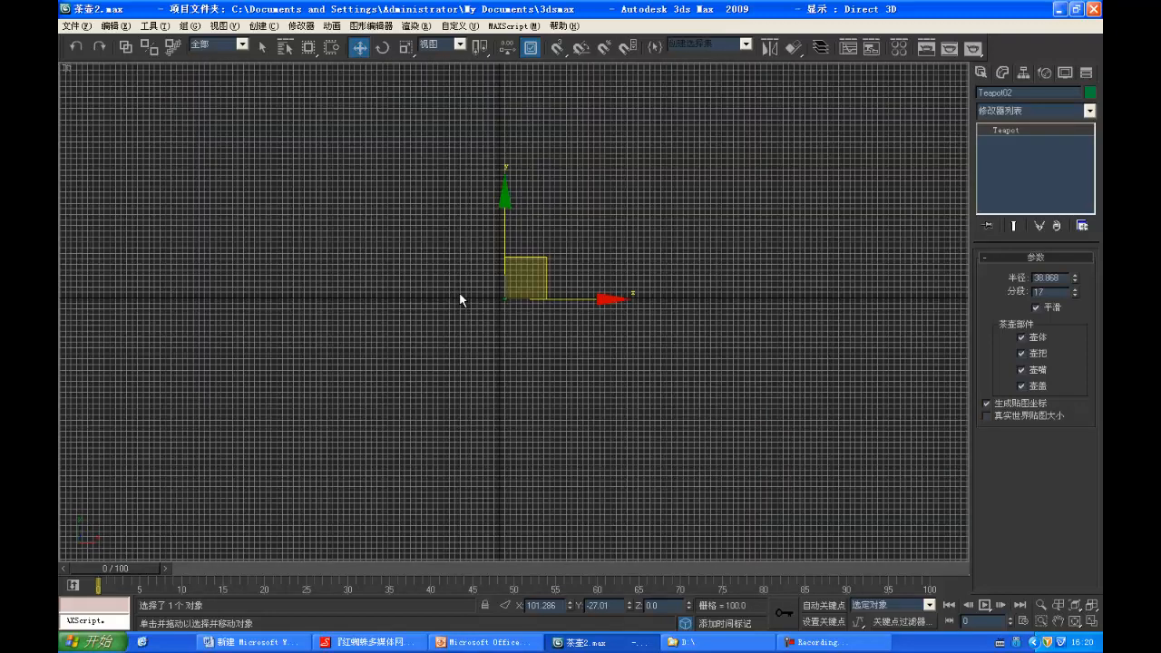
pyautogui.scroll(-2, 460, 295)
pyautogui.click(514, 263)
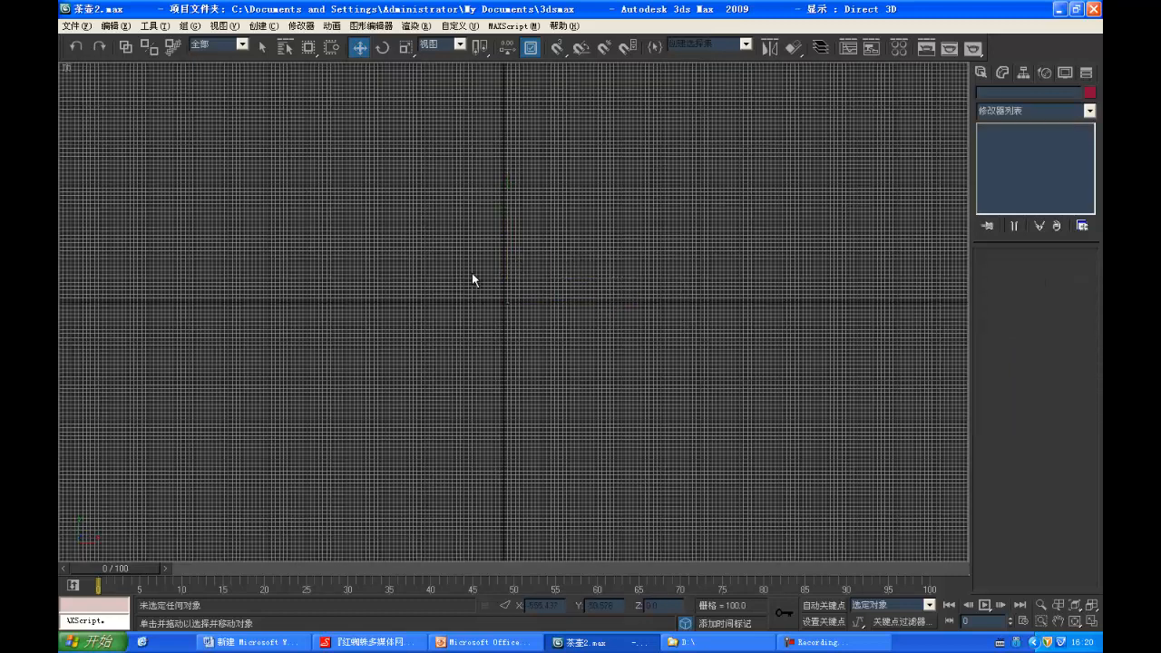
pyautogui.moveTo(550, 279); pyautogui.dragTo(730, 166)
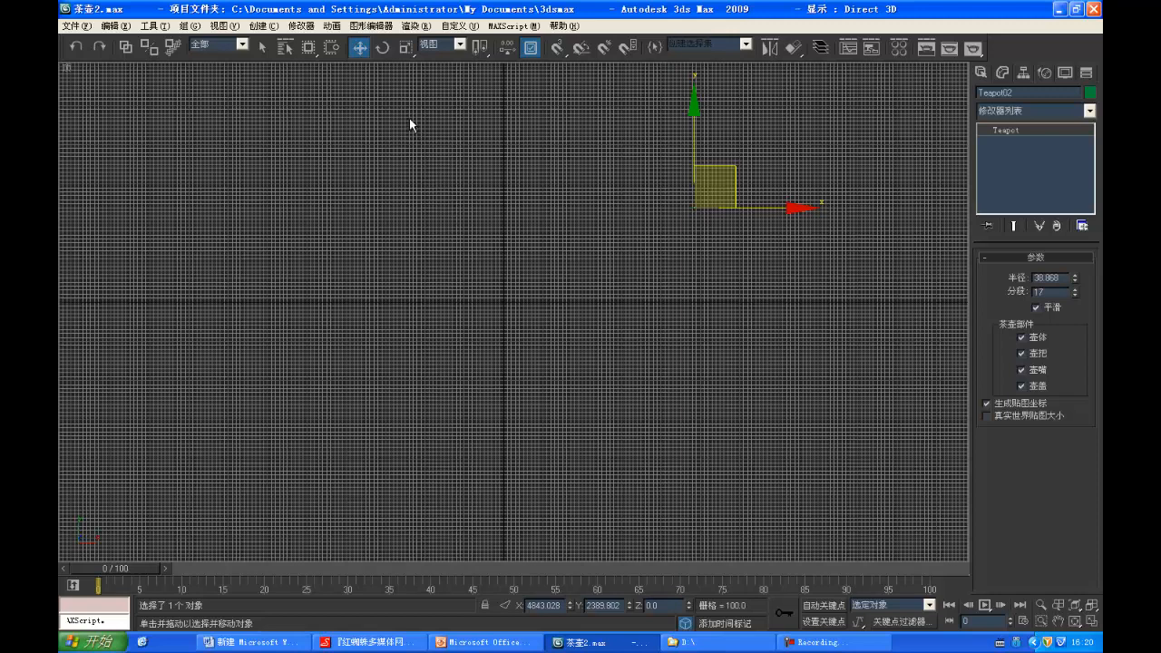
# Step: Open the Move Transform Type-In and reset the teapot's absolute world X and Y to 0
pyautogui.rightClick(360, 51)
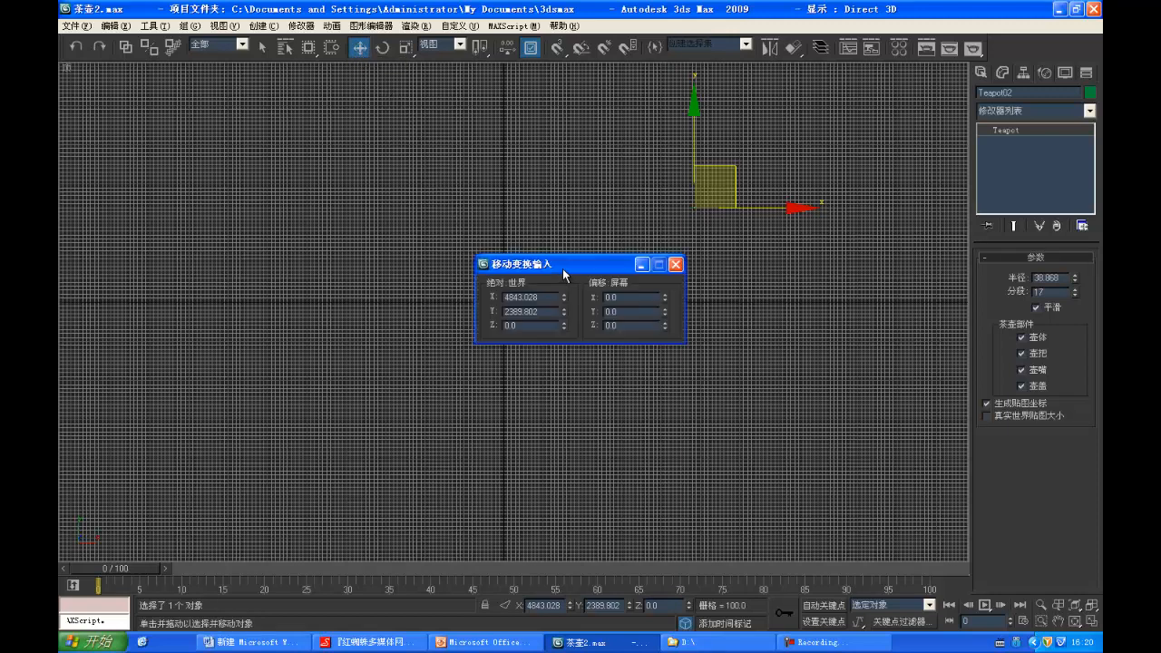
pyautogui.moveTo(562, 268); pyautogui.dragTo(639, 239)
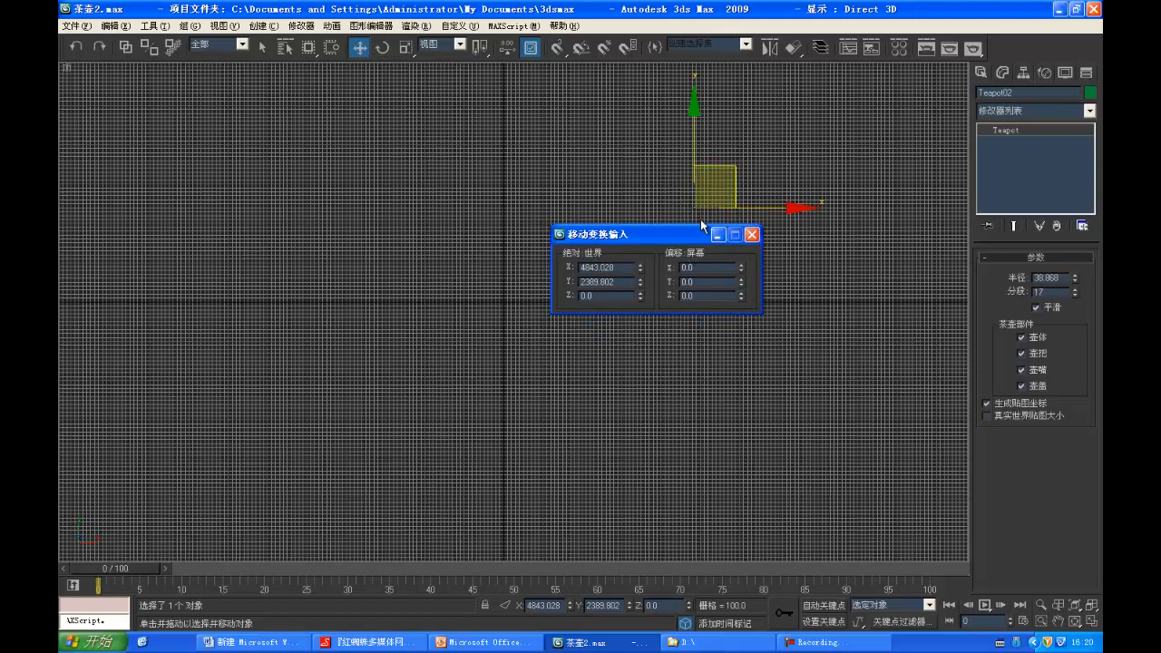
pyautogui.moveTo(673, 232); pyautogui.dragTo(761, 247)
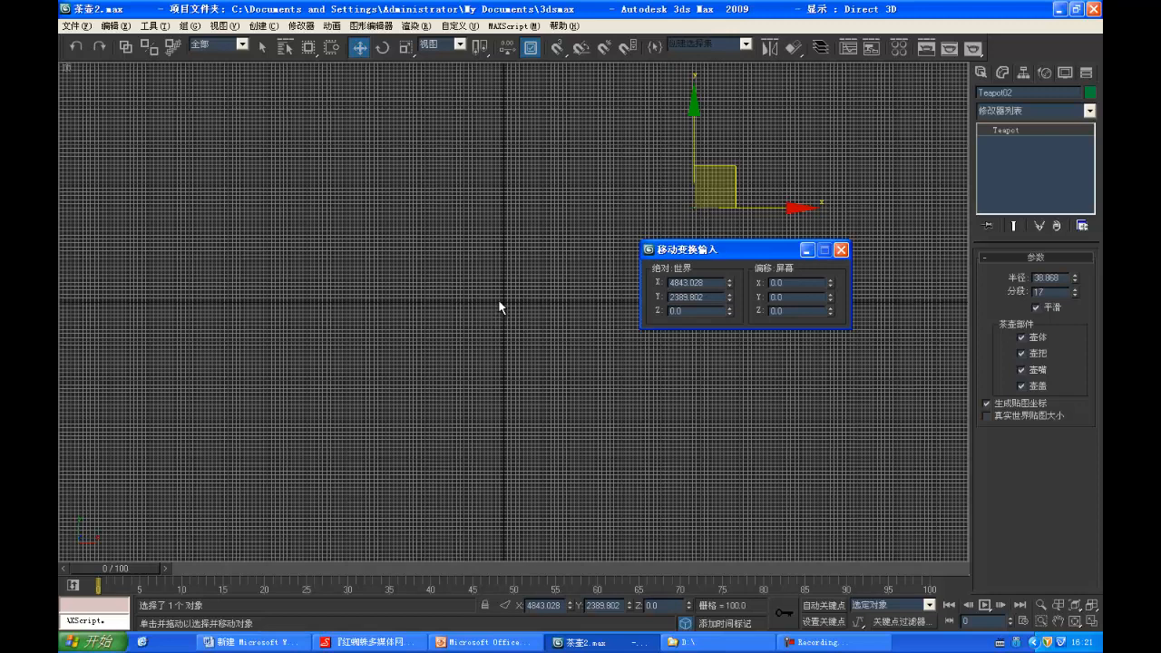
pyautogui.rightClick(729, 283)
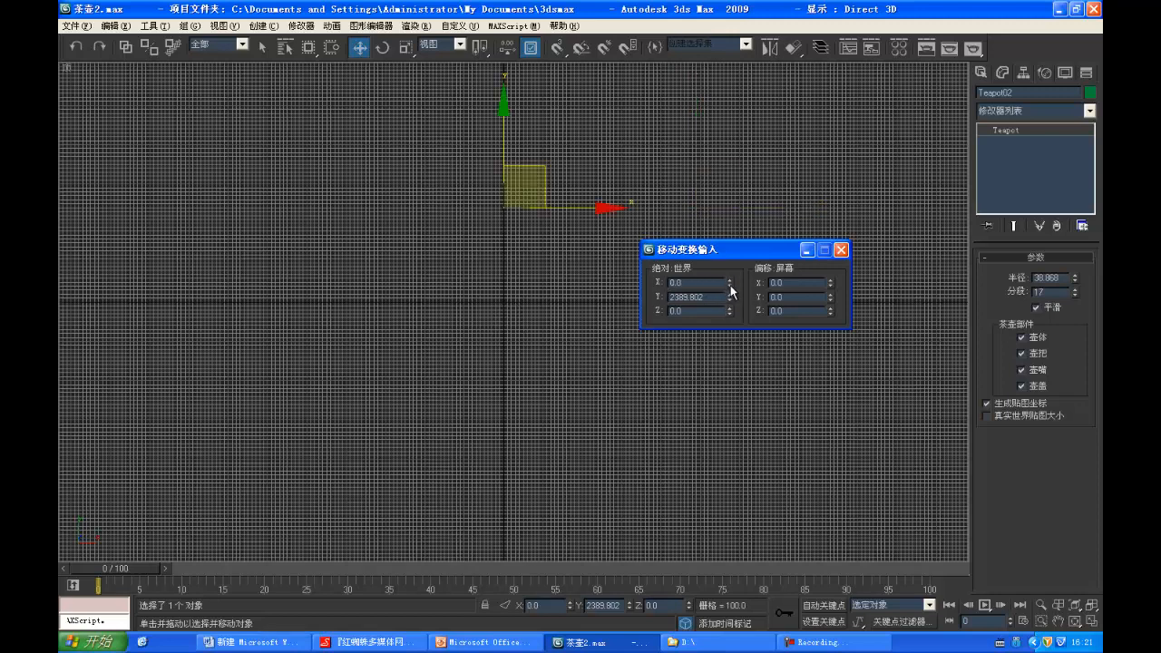
pyautogui.rightClick(728, 297)
# Step: Try moving the teapot freely in the XY plane away from the origin, and cancel the move
pyautogui.click(531, 330)
pyautogui.scroll(10, 533, 333)
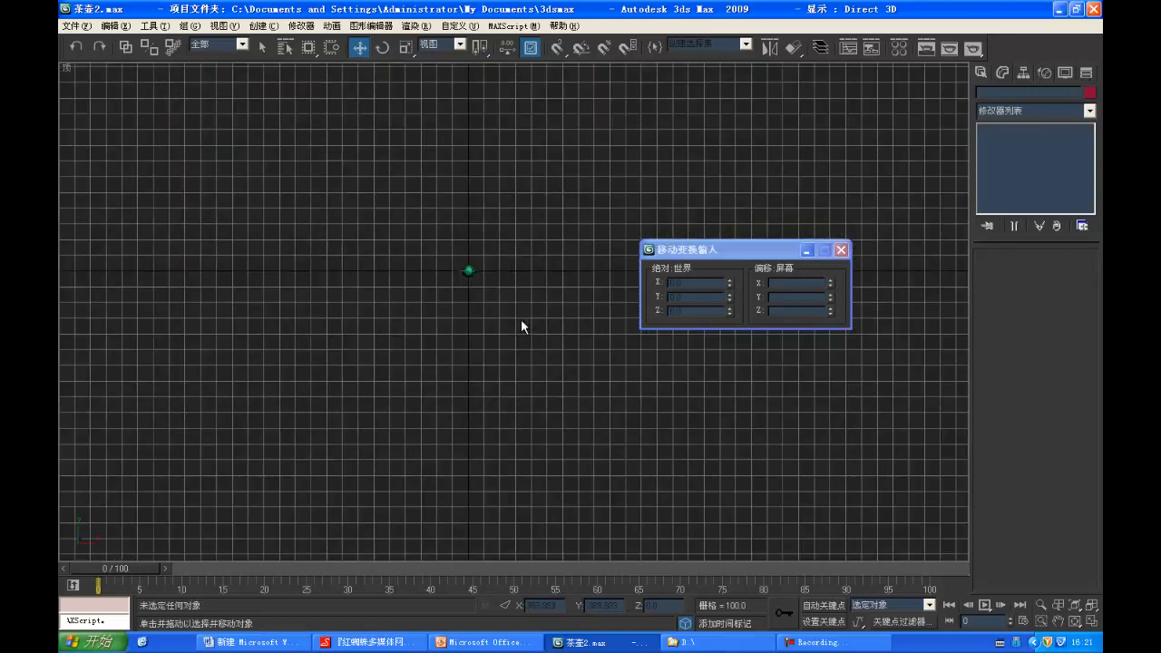
pyautogui.moveTo(458, 287); pyautogui.dragTo(751, 524, button='middle')
pyautogui.click(493, 293)
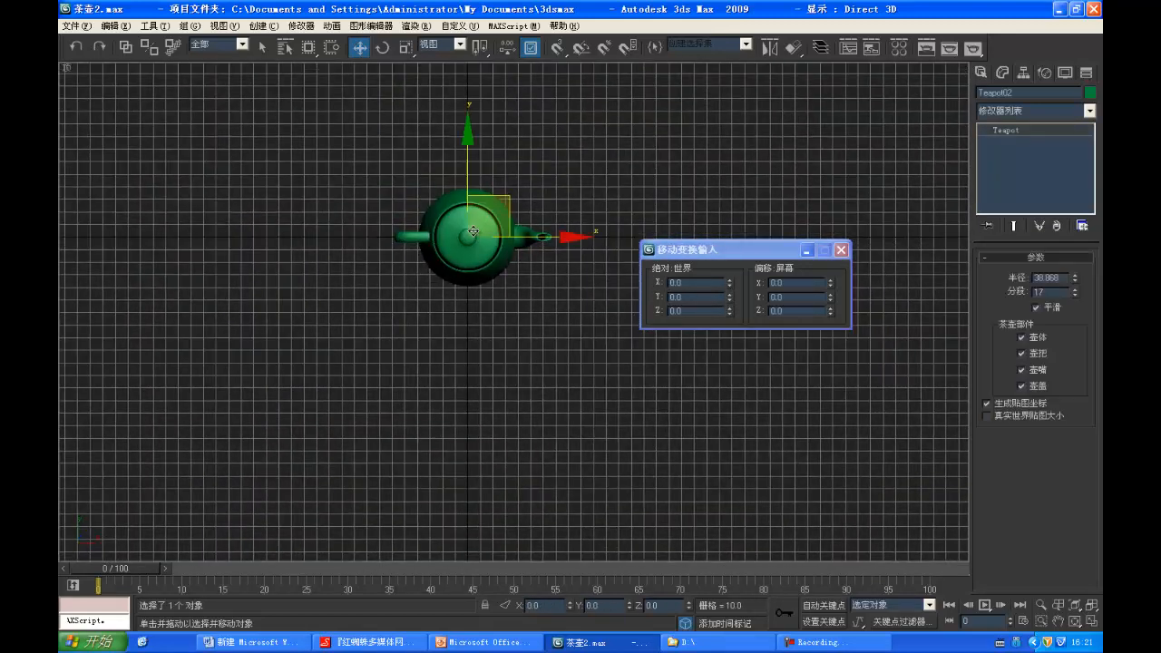
pyautogui.moveTo(489, 203); pyautogui.dragTo(570, 201)
pyautogui.moveTo(498, 169); pyautogui.dragTo(355, 278)
pyautogui.rightClick(355, 278)
# Step: Set the teapot's absolute world X position to 2000
pyautogui.click(705, 283)
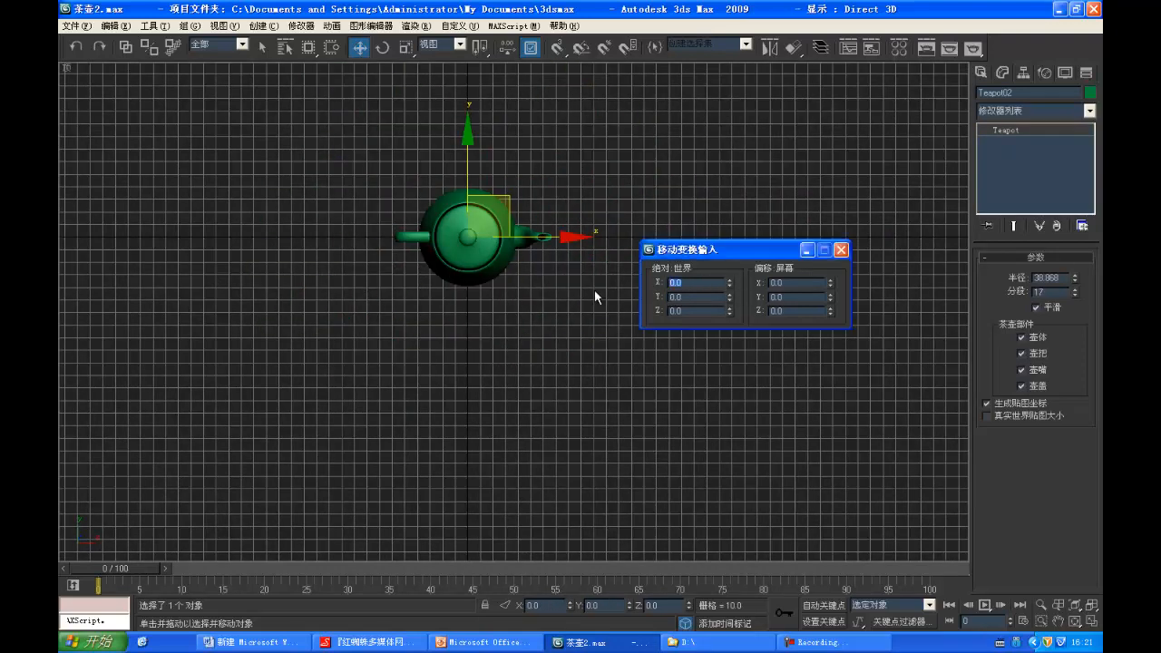
pyautogui.write('2000')
pyautogui.press('Return')
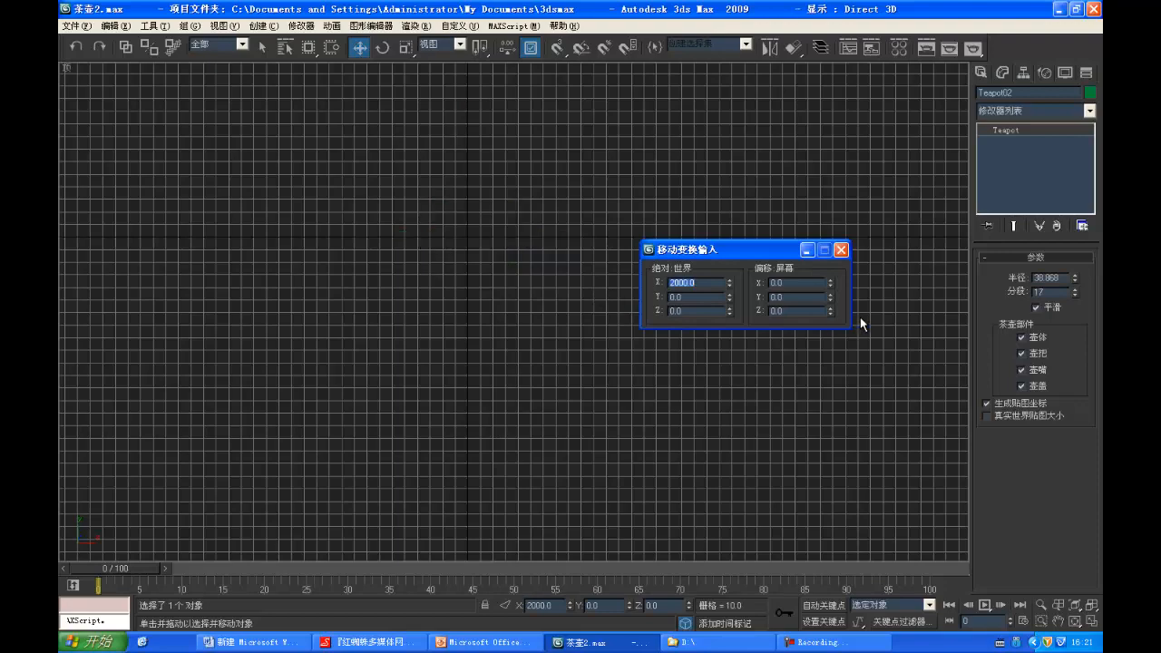
# Step: Offset the teapot by 1000 along the screen X axis
pyautogui.moveTo(645, 422); pyautogui.dragTo(506, 444, button='middle')
pyautogui.scroll(-10, 598, 408)
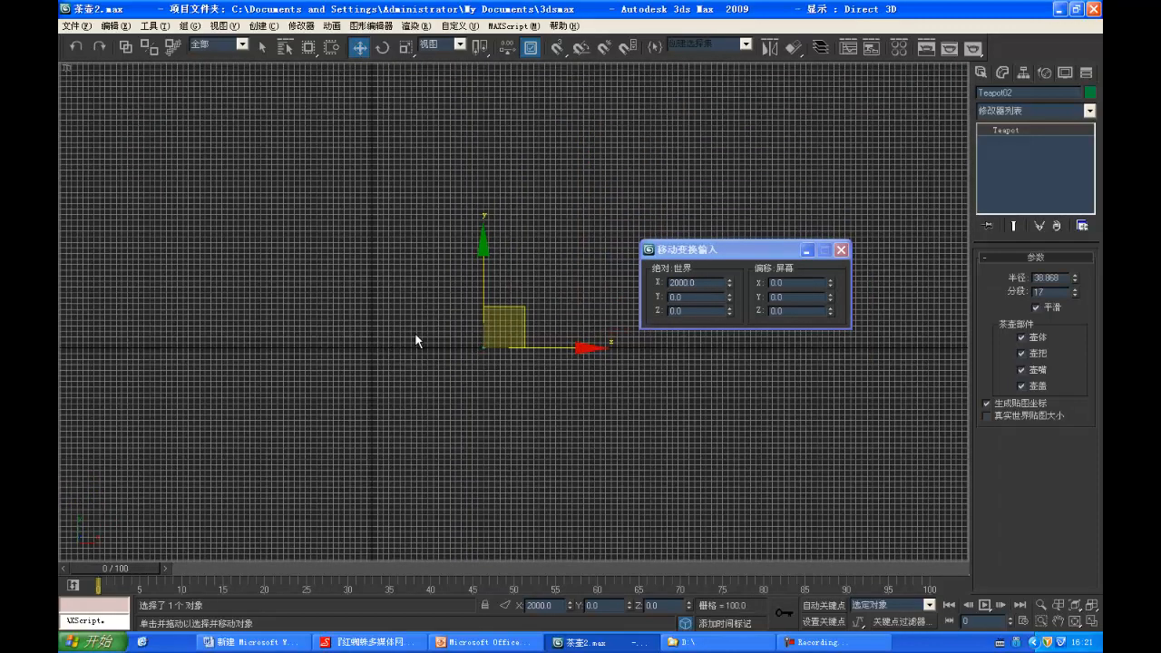
pyautogui.click(795, 285)
pyautogui.write('100')
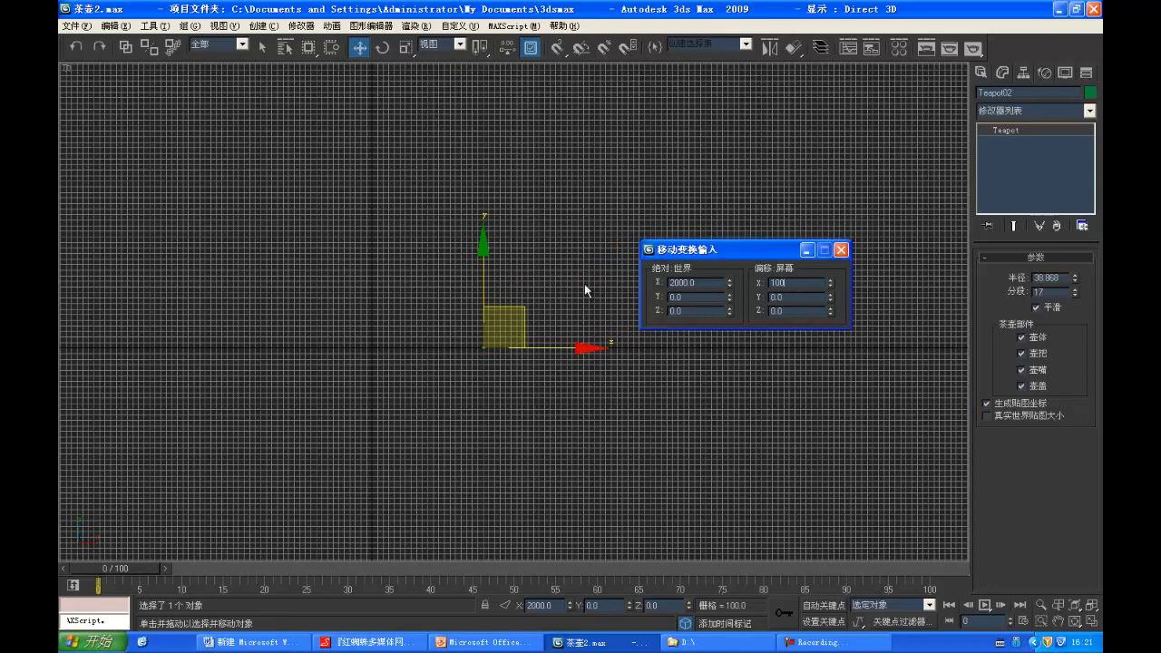
pyautogui.write('0')
pyautogui.press('Return')
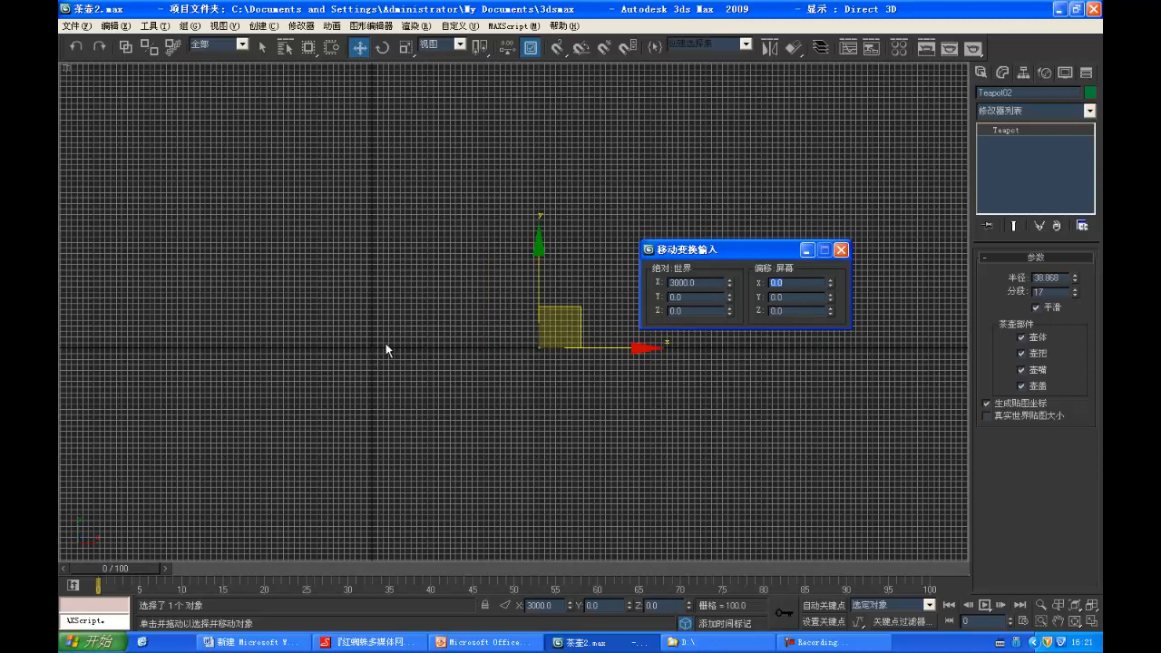
# Step: Deselect the teapot, close the Move Transform Type-In and hide the grid in the top view
pyautogui.click(490, 438)
pyautogui.moveTo(476, 385); pyautogui.dragTo(546, 373, button='middle')
pyautogui.click(812, 258)
pyautogui.click(841, 250)
pyautogui.scroll(2, 546, 373)
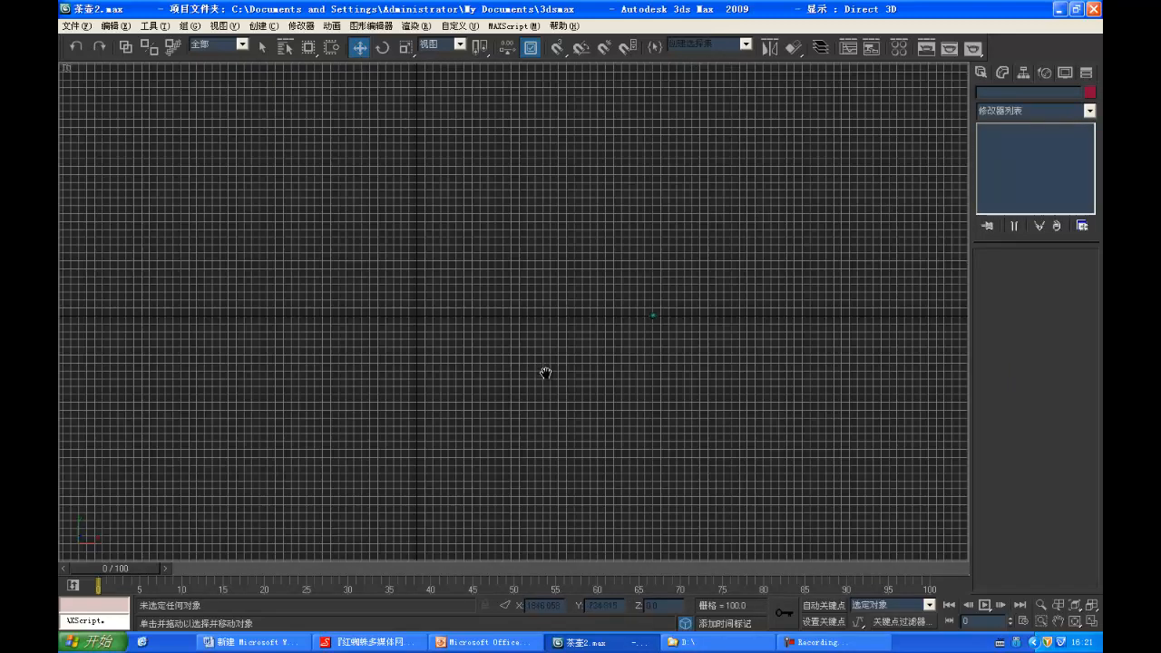
pyautogui.press('g')
# Step: Region-select the teapot, frame it in the top view and clear the selection
pyautogui.moveTo(597, 255); pyautogui.dragTo(673, 399)
pyautogui.scroll(3, 643, 382)
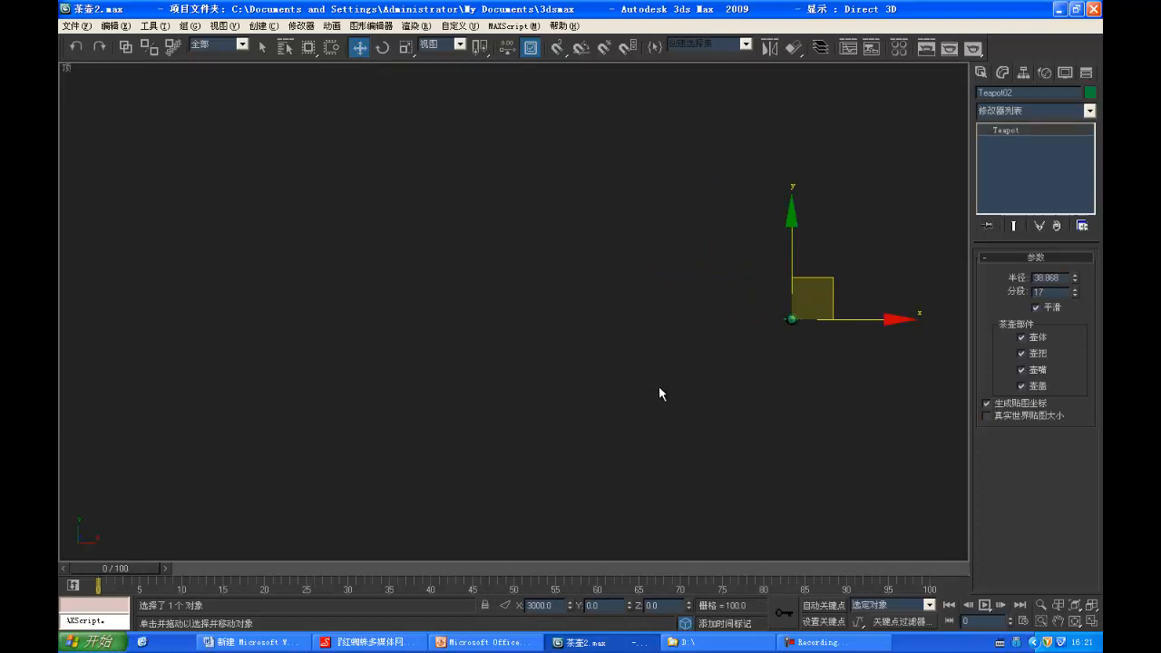
pyautogui.moveTo(707, 276); pyautogui.dragTo(551, 324, button='middle')
pyautogui.press('z')
pyautogui.click(638, 350)
pyautogui.click(639, 351)
pyautogui.keyDown('alt'); pyautogui.moveTo(515, 380); pyautogui.dragTo(574, 361, button='middle'); pyautogui.keyUp('alt')
pyautogui.rightClick(575, 361)
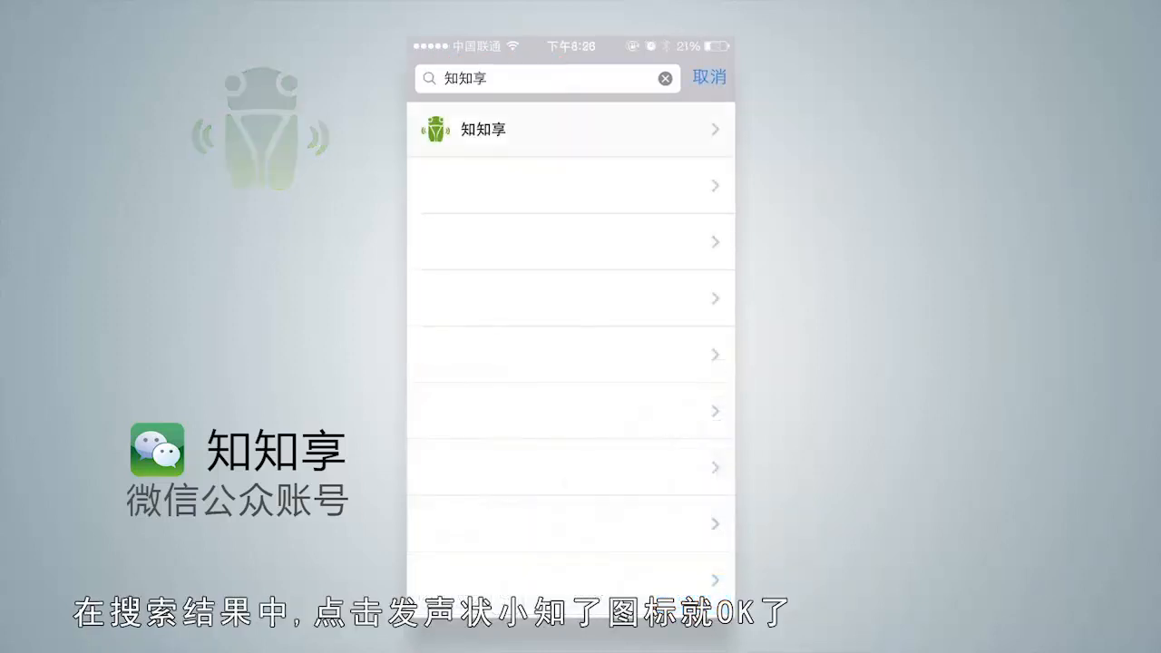
pyautogui.click(481, 129)
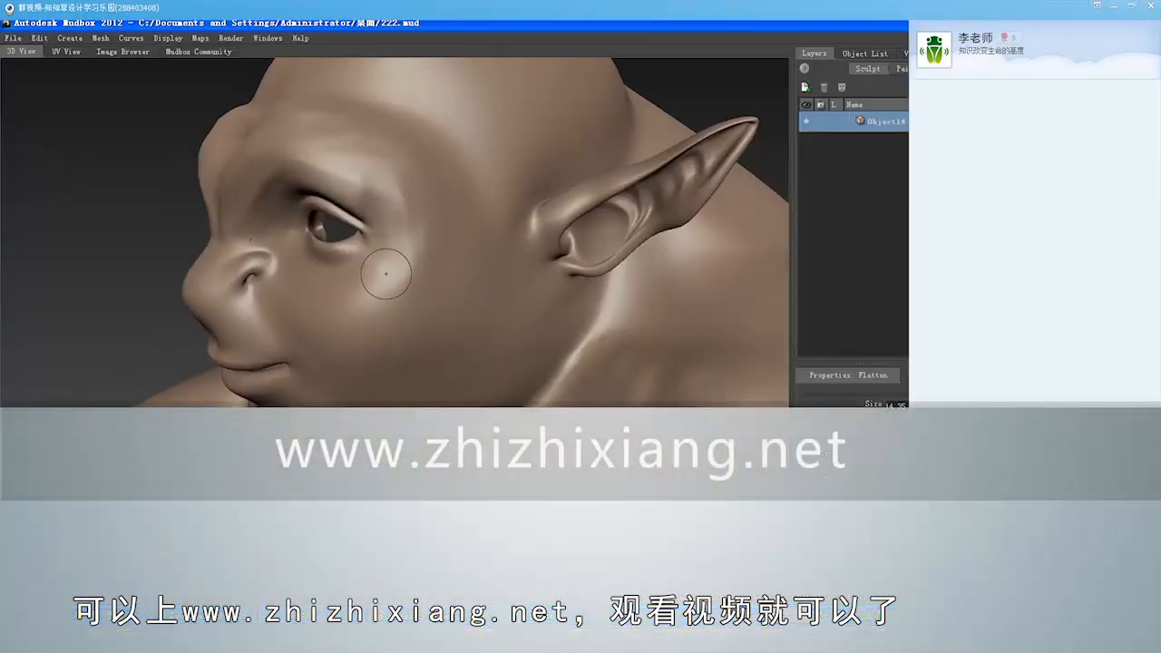
pyautogui.moveTo(385, 273); pyautogui.dragTo(413, 272)
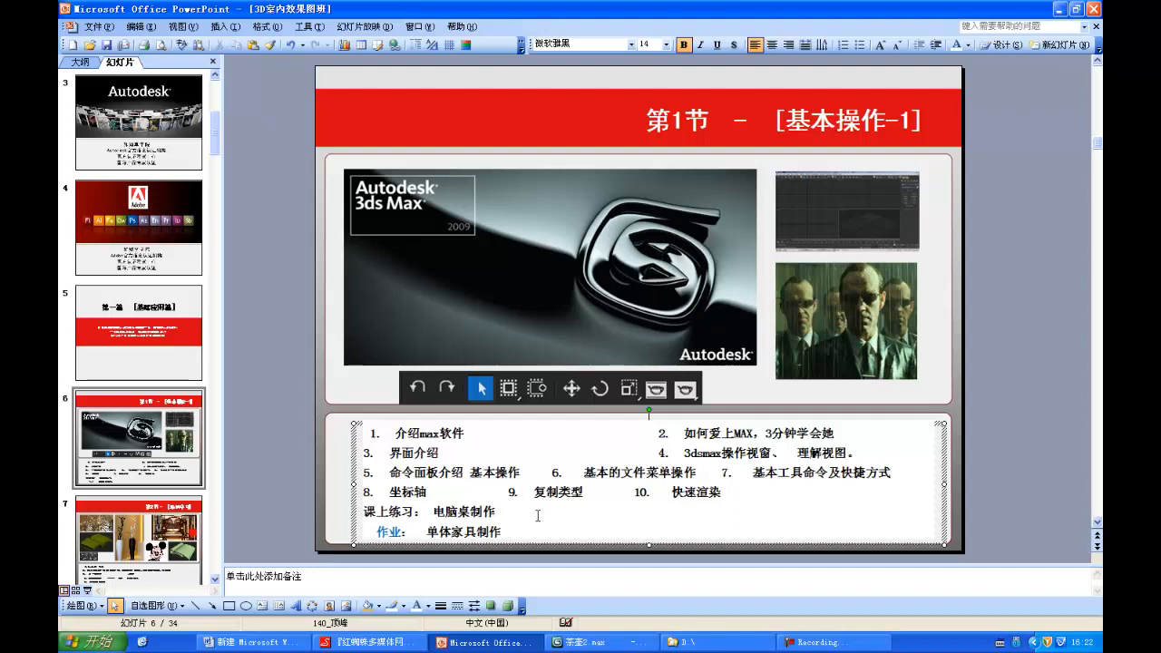
# Step: Highlight item 9, 复制类型, in the lesson outline on slide 6 of the PowerPoint presentation
pyautogui.moveTo(533, 496)
pyautogui.mouseDown()
pyautogui.moveTo(564, 512)
pyautogui.moveTo(597, 508)
pyautogui.moveTo(582, 487)
pyautogui.moveTo(550, 513)
pyautogui.mouseUp()
pyautogui.click(593, 519)
pyautogui.moveTo(434, 510); pyautogui.dragTo(557, 495)
pyautogui.click(566, 521)
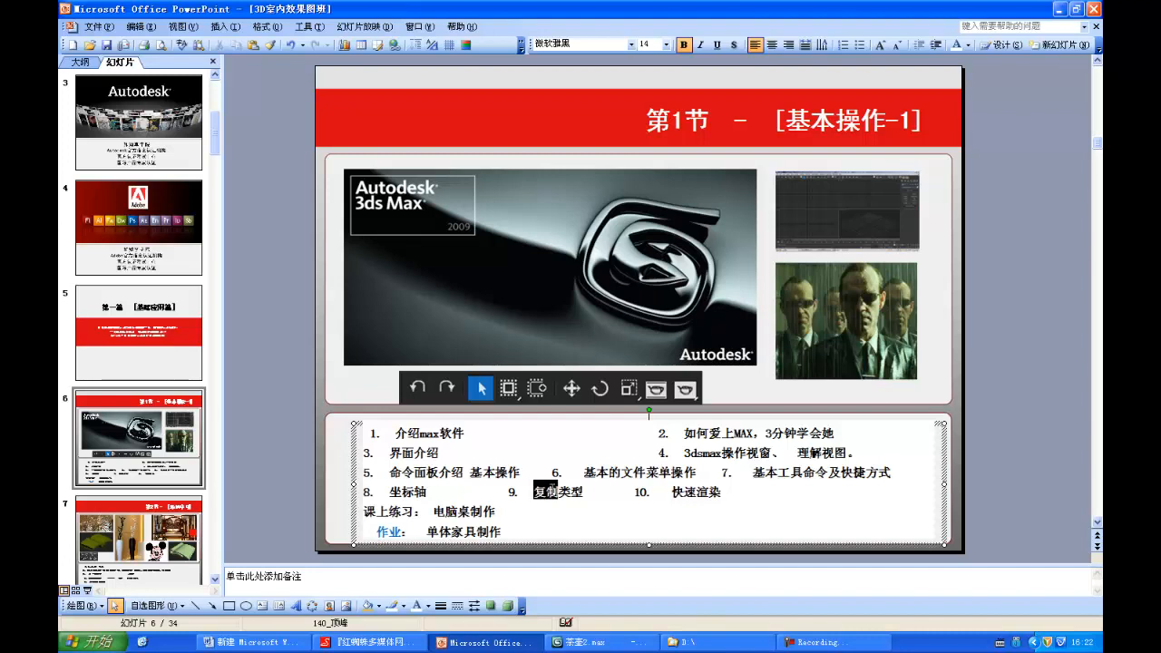
pyautogui.click(559, 508)
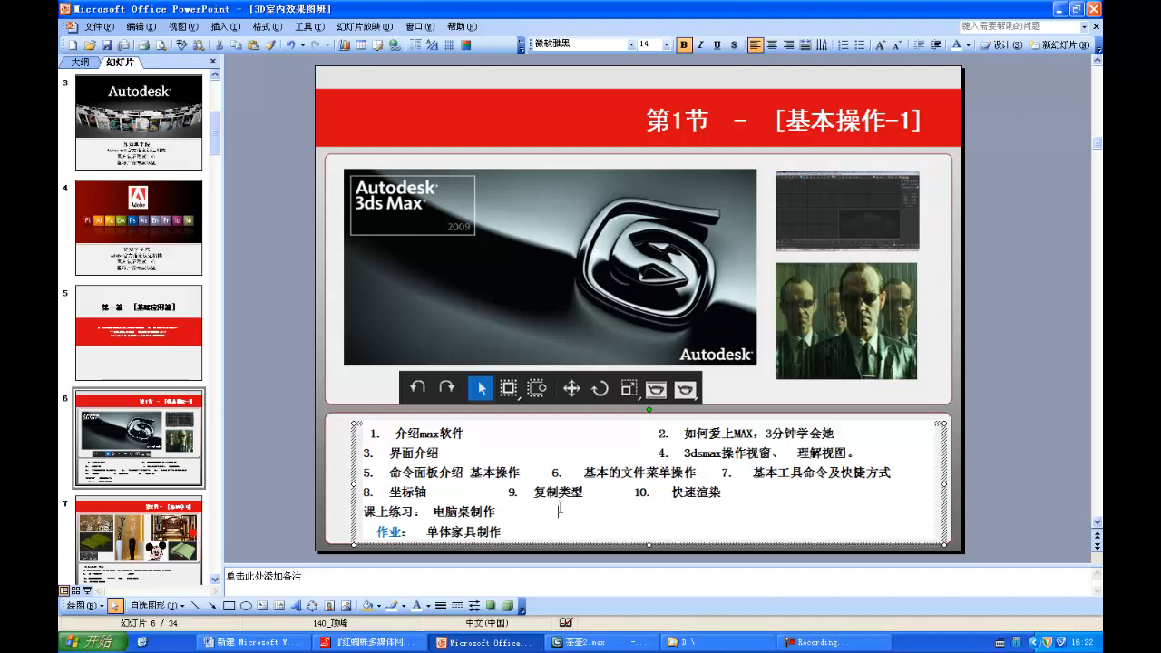
pyautogui.moveTo(532, 491); pyautogui.dragTo(579, 500)
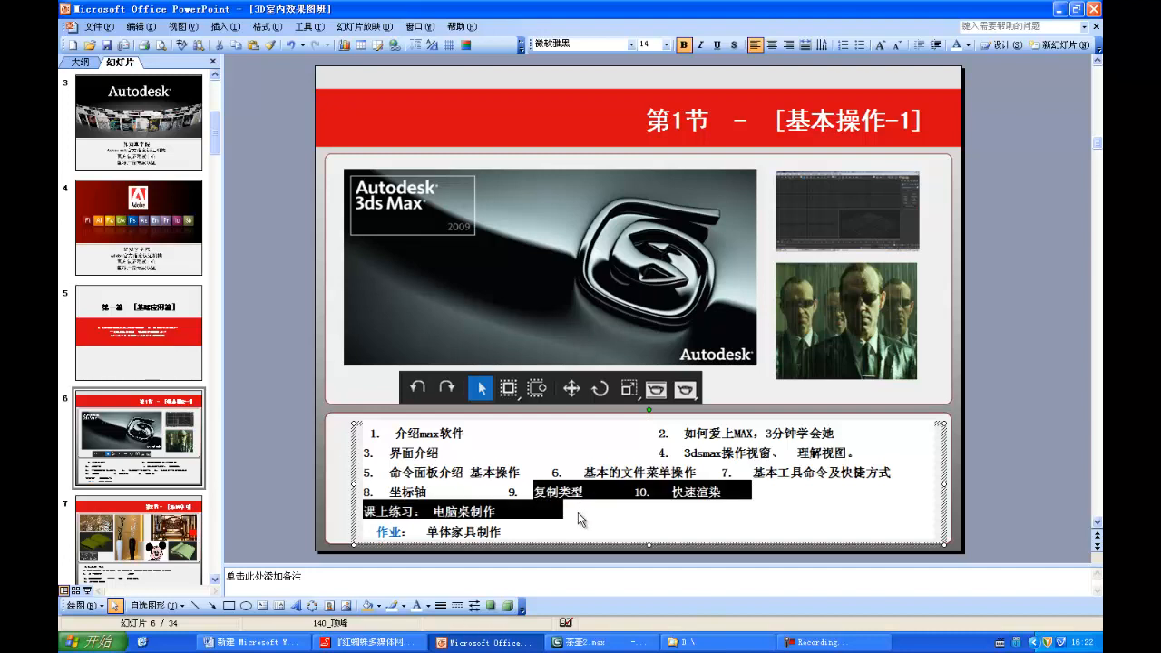
pyautogui.click(577, 513)
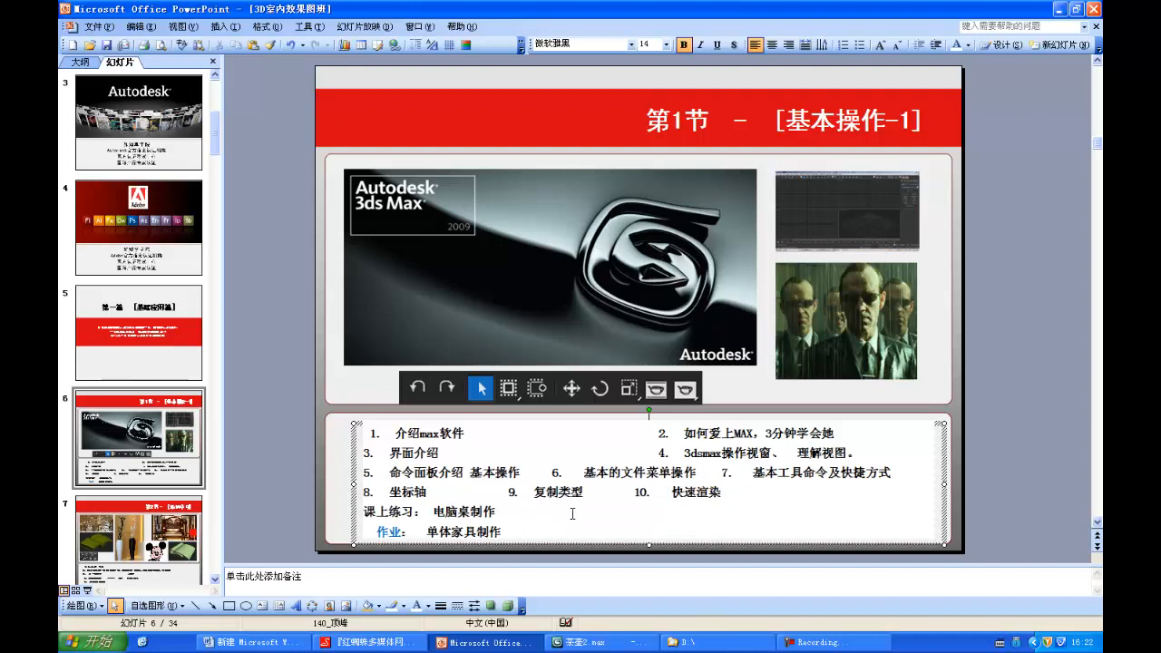
pyautogui.moveTo(553, 495); pyautogui.dragTo(516, 495)
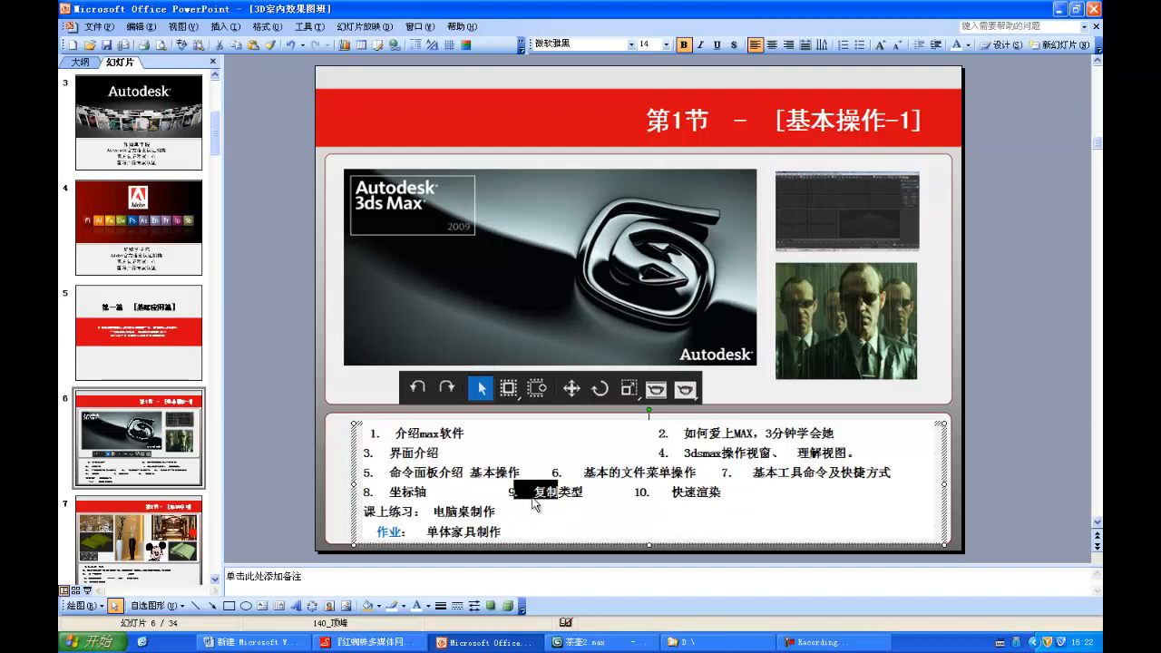
# Step: Switch back to 3ds Max and delete the dark green teapot
pyautogui.click(585, 642)
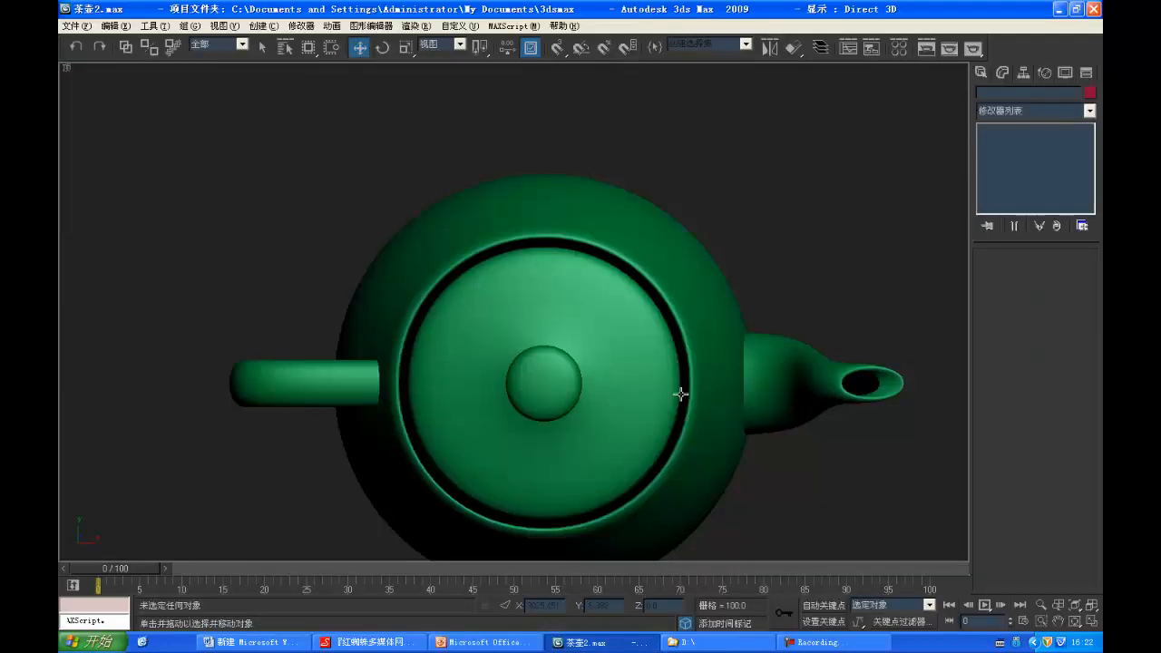
pyautogui.scroll(-5, 662, 400)
pyautogui.click(490, 347)
pyautogui.press('Delete')
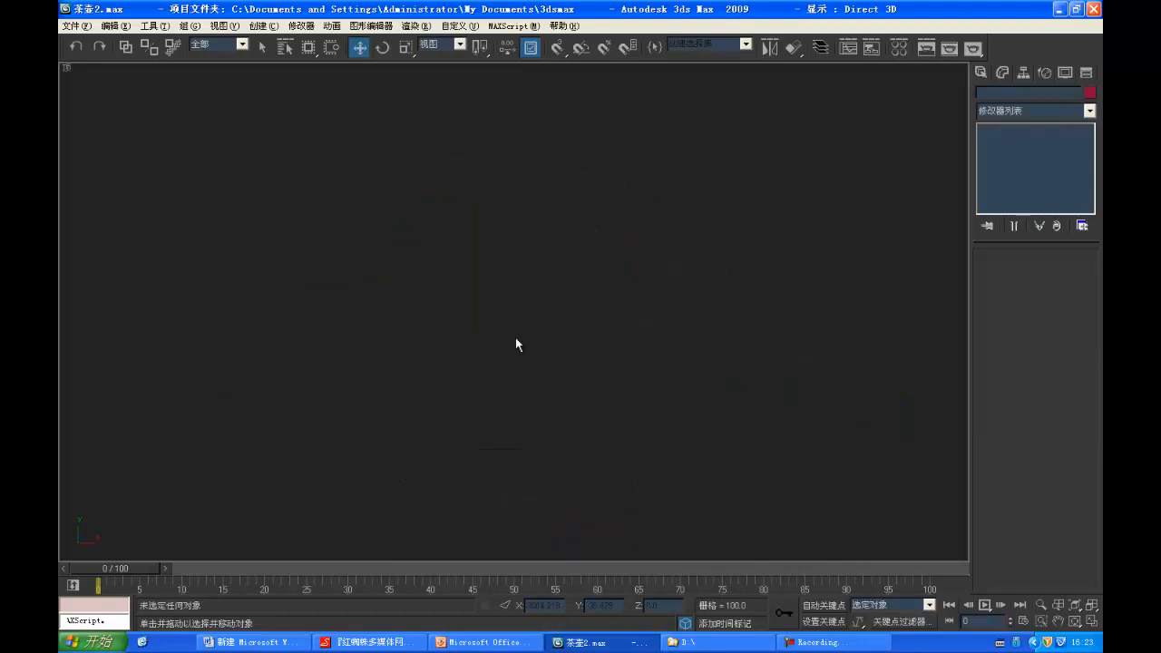
# Step: Create three teapots of different sizes one below another in the top view, the lowest one largest, and activate the Move tool
pyautogui.click(980, 72)
pyautogui.click(1004, 218)
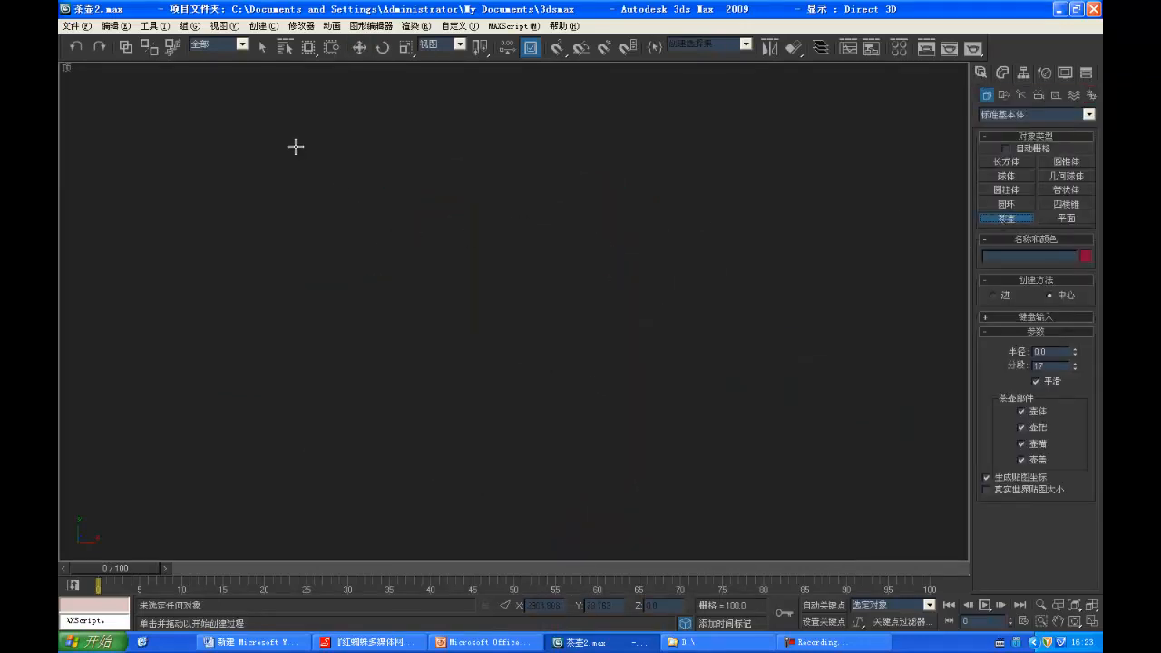
pyautogui.moveTo(296, 145); pyautogui.dragTo(303, 181)
pyautogui.moveTo(306, 256); pyautogui.dragTo(302, 290)
pyautogui.moveTo(297, 363); pyautogui.dragTo(261, 445)
pyautogui.press('w')
pyautogui.scroll(2, 330, 396)
pyautogui.moveTo(270, 397); pyautogui.dragTo(352, 444, button='middle')
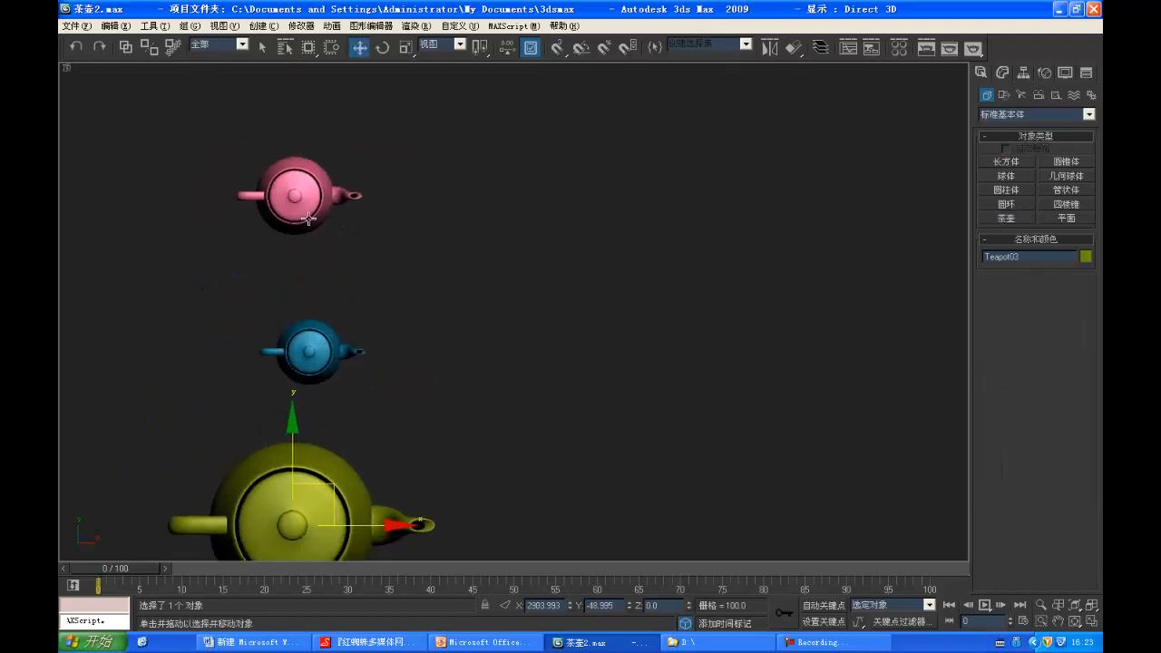
pyautogui.click(296, 194)
pyautogui.moveTo(352, 263); pyautogui.dragTo(353, 344, button='middle')
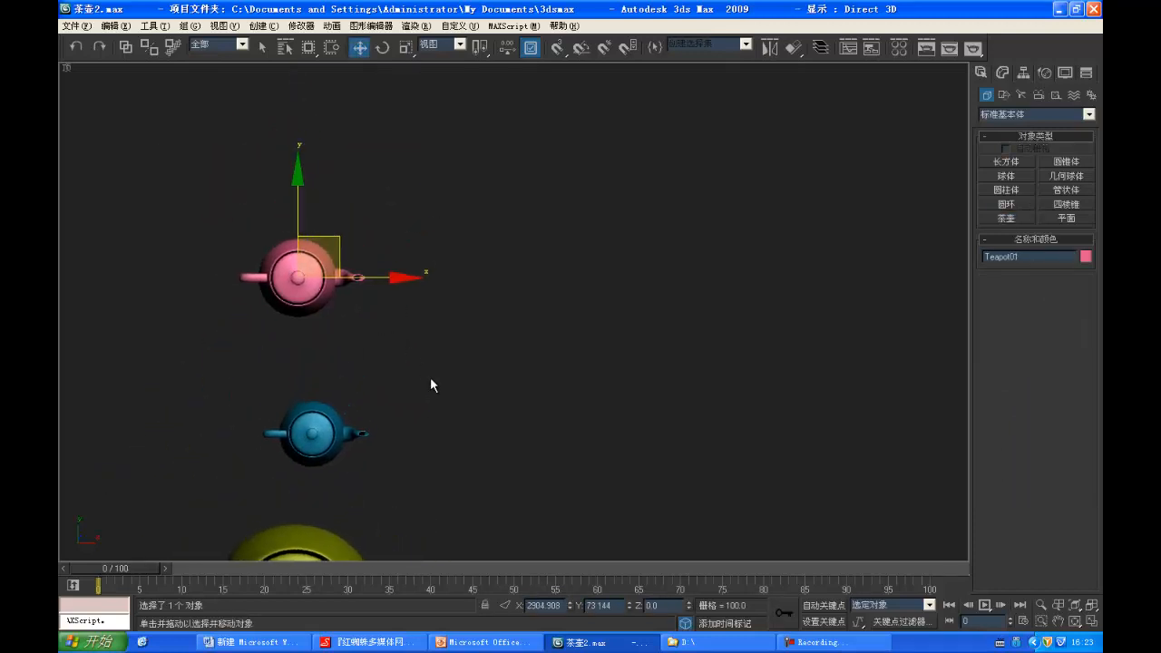
pyautogui.moveTo(431, 379); pyautogui.dragTo(386, 374, button='middle')
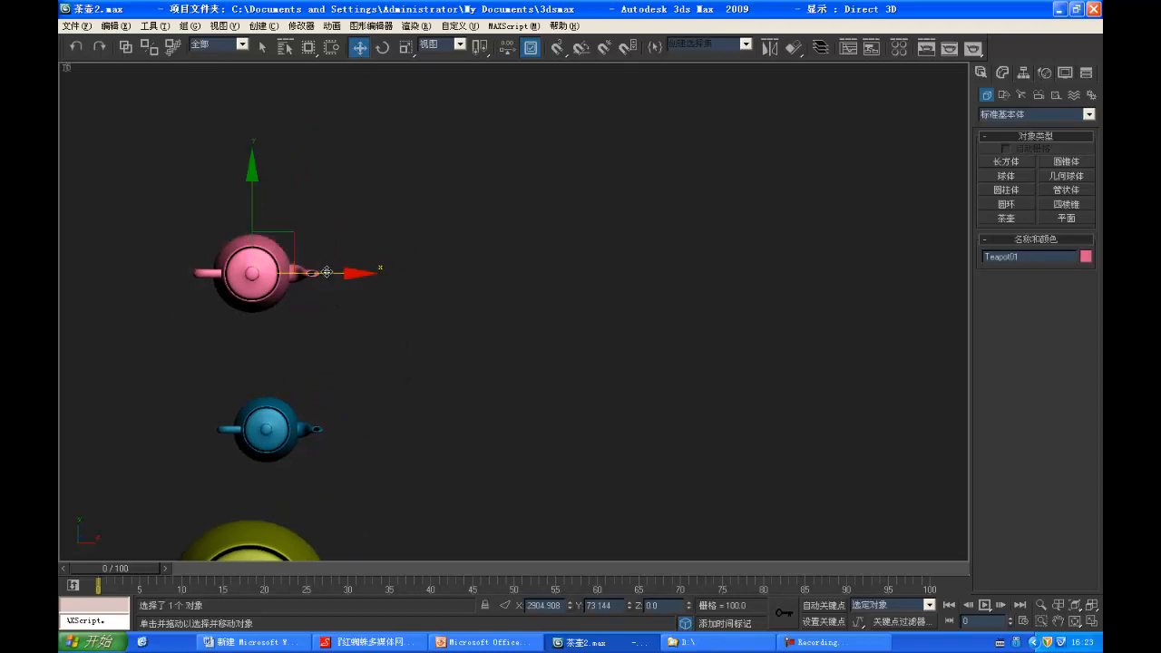
pyautogui.moveTo(311, 273)
pyautogui.keyDown('shift'); pyautogui.mouseDown()
pyautogui.moveTo(519, 292)
pyautogui.moveTo(423, 293)
pyautogui.moveTo(603, 324)
pyautogui.moveTo(537, 302)
pyautogui.mouseUp(); pyautogui.keyUp('shift')
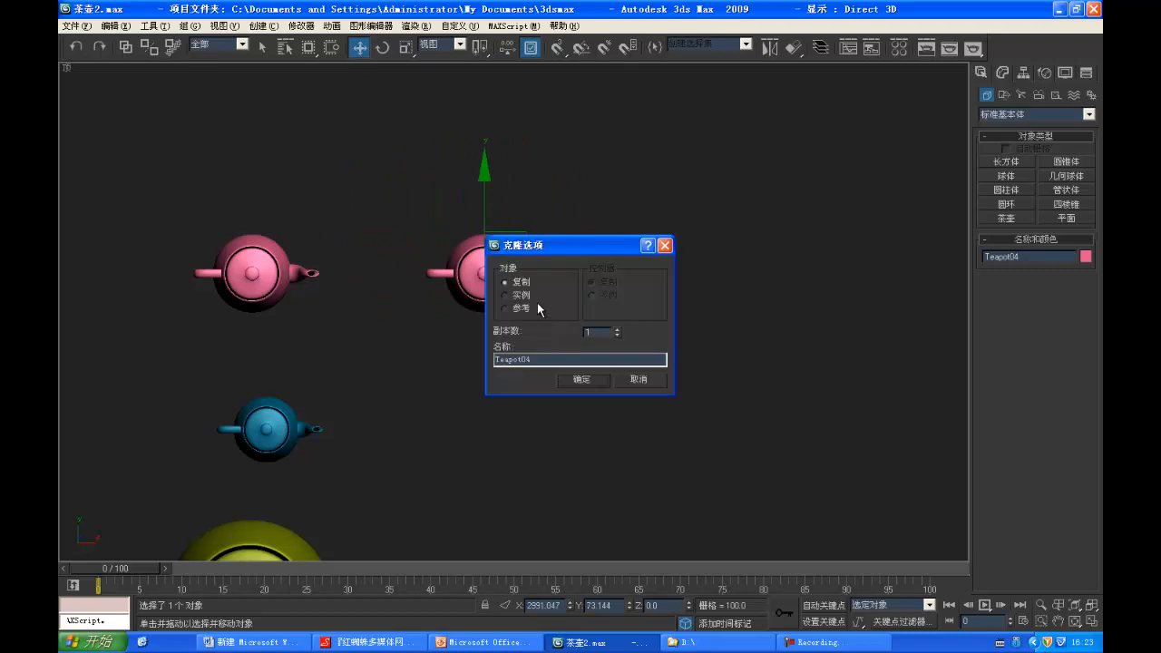
pyautogui.moveTo(566, 249); pyautogui.dragTo(702, 164)
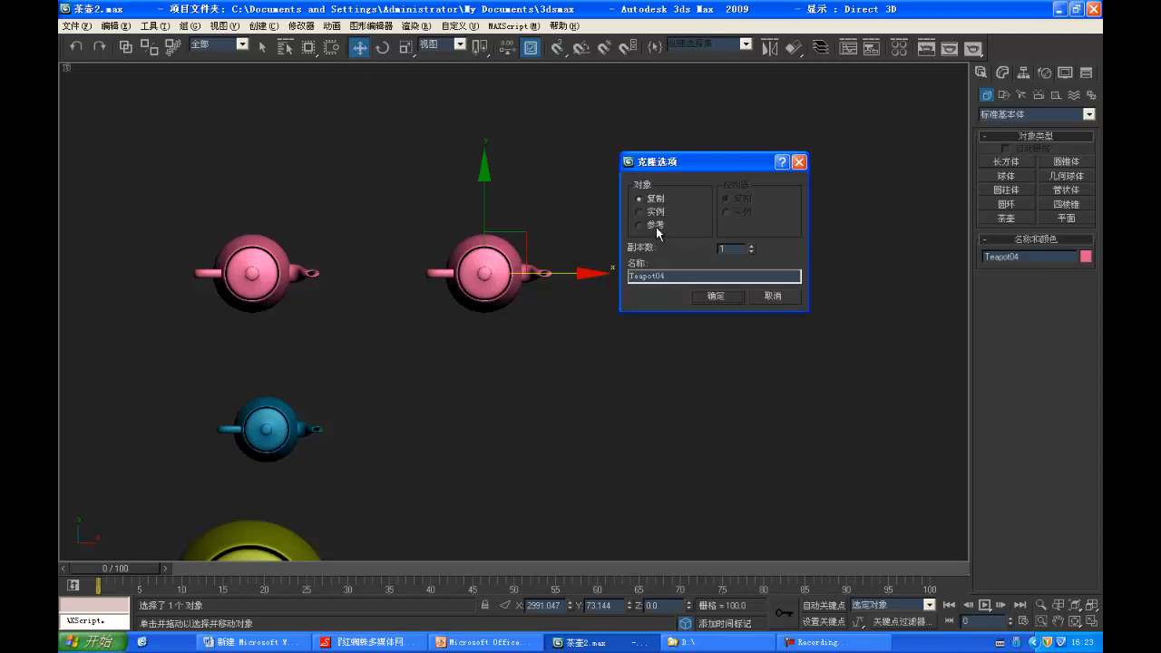
pyautogui.click(798, 162)
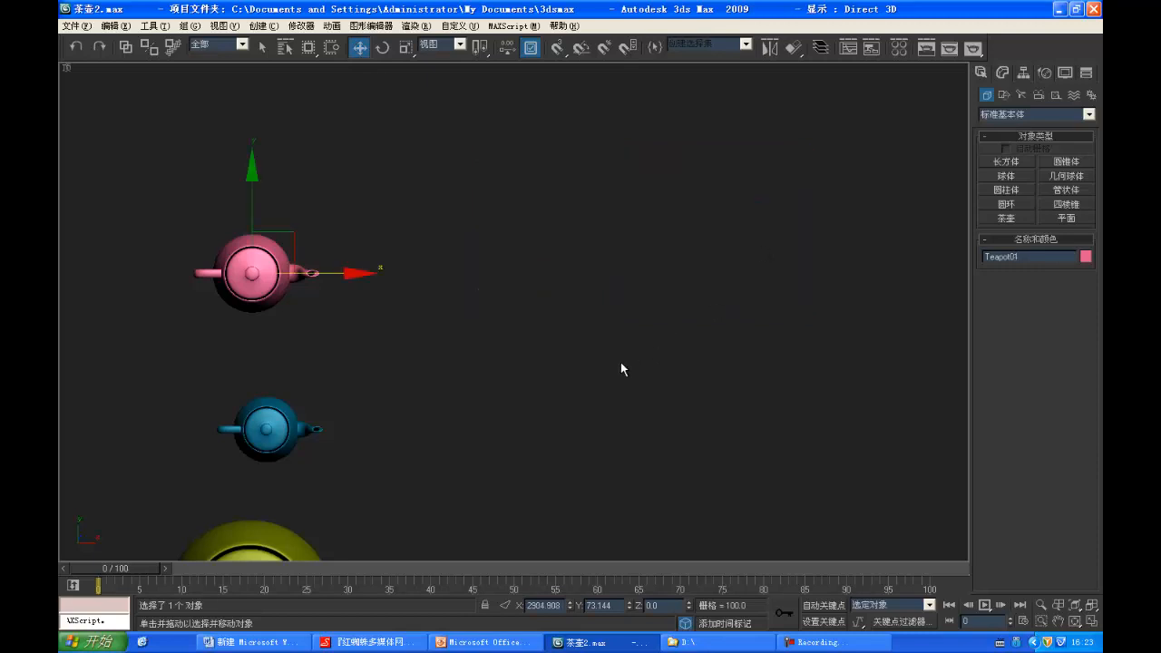
# Step: Clone the pink teapot along the X axis with the 复制 (Copy) option and 2 copies
pyautogui.click(243, 276)
pyautogui.keyDown('shift'); pyautogui.moveTo(320, 273); pyautogui.dragTo(466, 273); pyautogui.keyUp('shift')
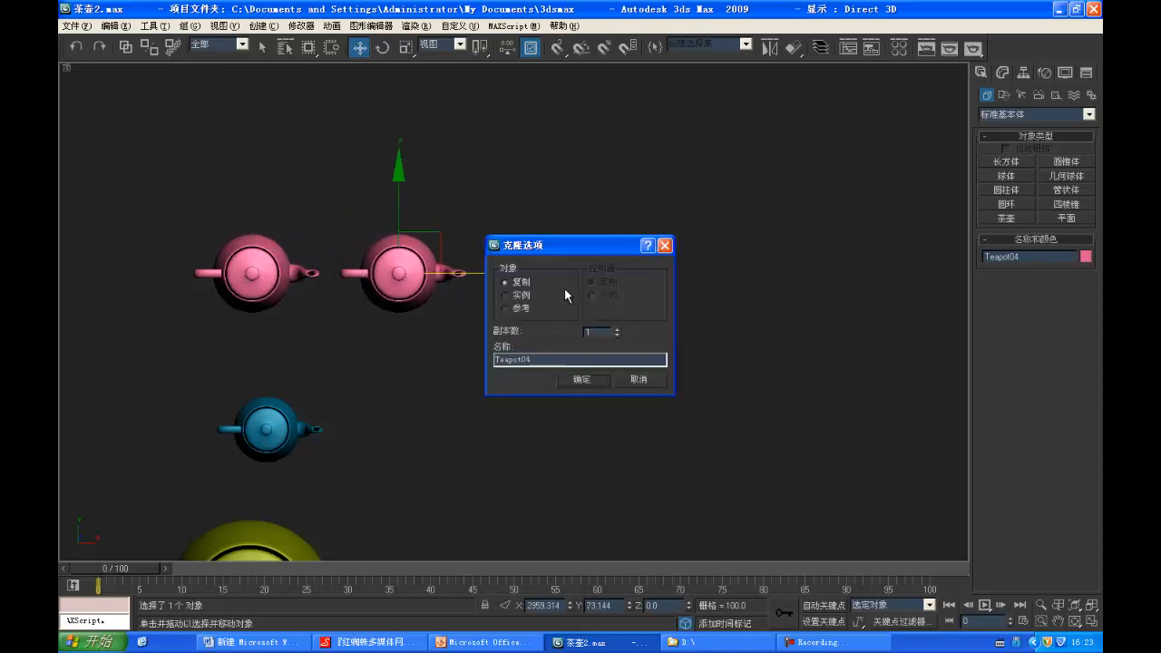
pyautogui.moveTo(600, 247); pyautogui.dragTo(589, 200)
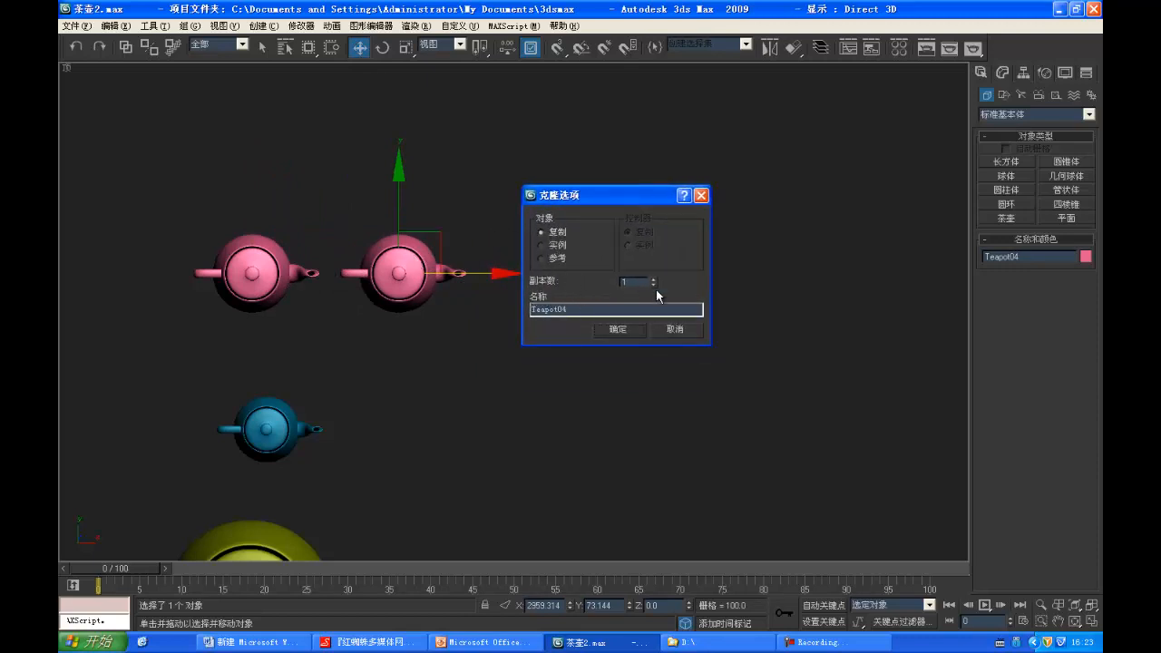
pyautogui.click(613, 333)
# Step: Clone the blue teapot along the X axis with the 实例 (Instance) option and 2 copies
pyautogui.moveTo(550, 361); pyautogui.dragTo(597, 281, button='middle')
pyautogui.click(330, 361)
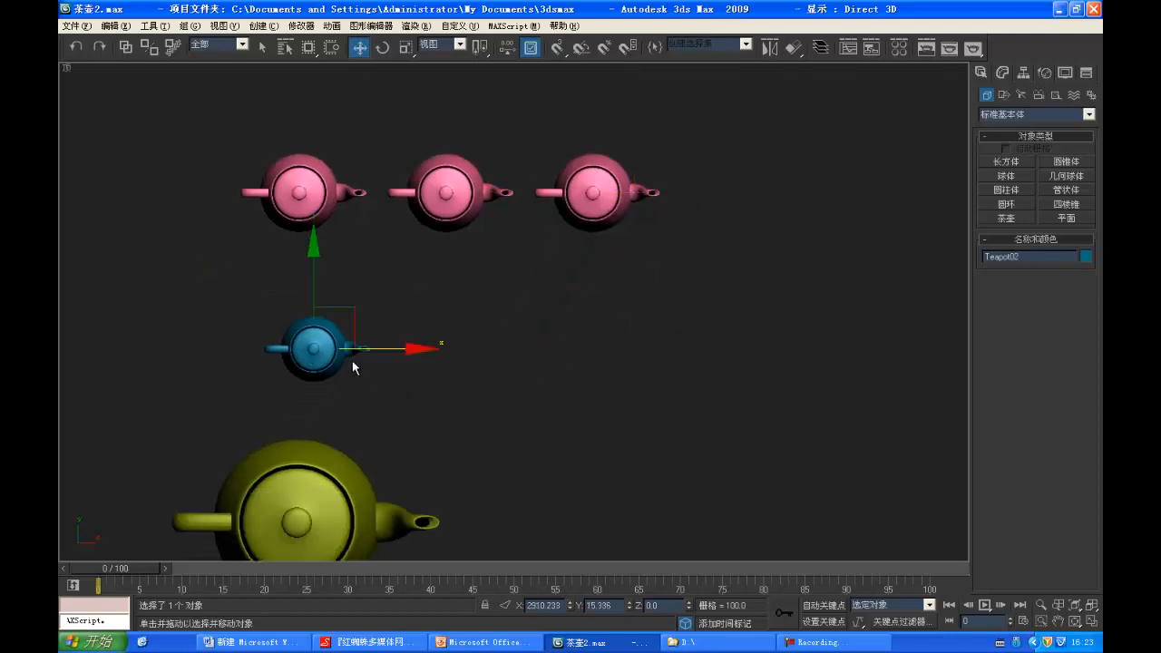
pyautogui.keyDown('shift'); pyautogui.moveTo(374, 347); pyautogui.dragTo(523, 335); pyautogui.keyUp('shift')
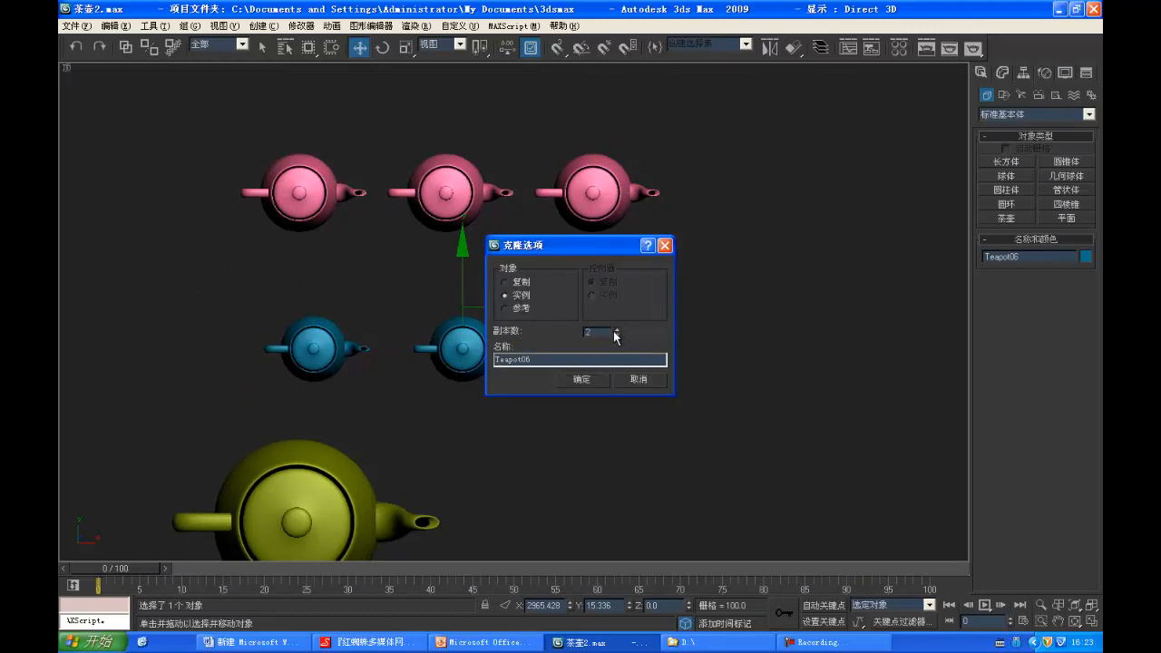
pyautogui.click(589, 379)
# Step: Clone the olive teapot along the X axis with the 参考 (Reference) option and 2 copies
pyautogui.moveTo(552, 414); pyautogui.dragTo(537, 241, button='middle')
pyautogui.click(326, 359)
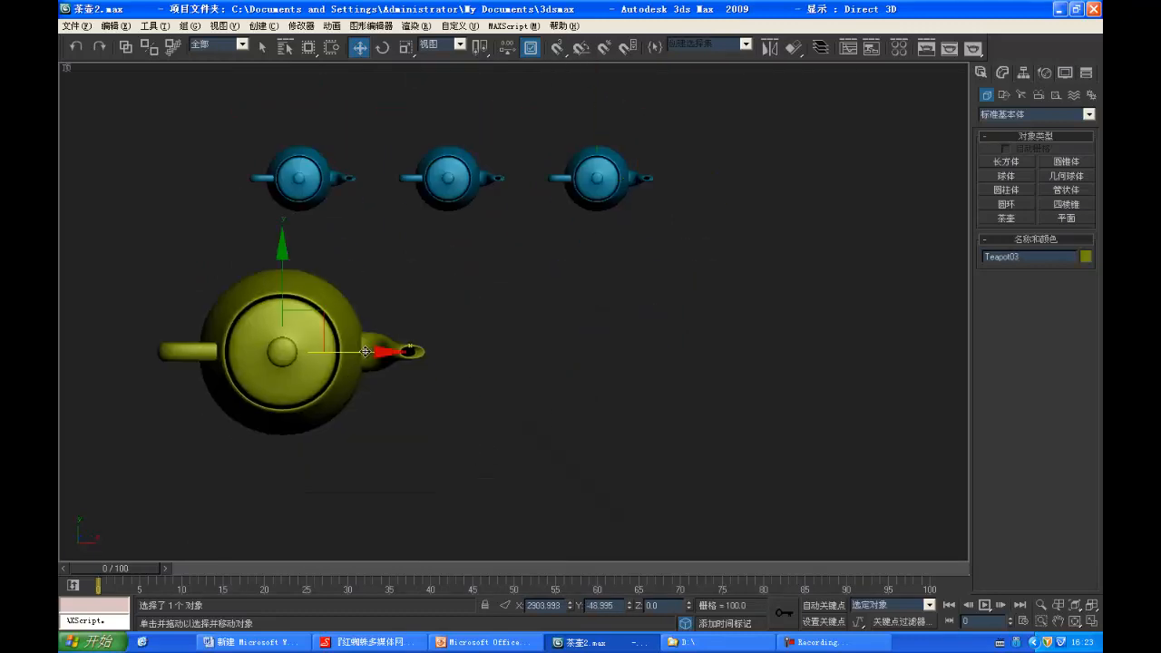
pyautogui.keyDown('shift'); pyautogui.moveTo(397, 352); pyautogui.dragTo(691, 353); pyautogui.keyUp('shift')
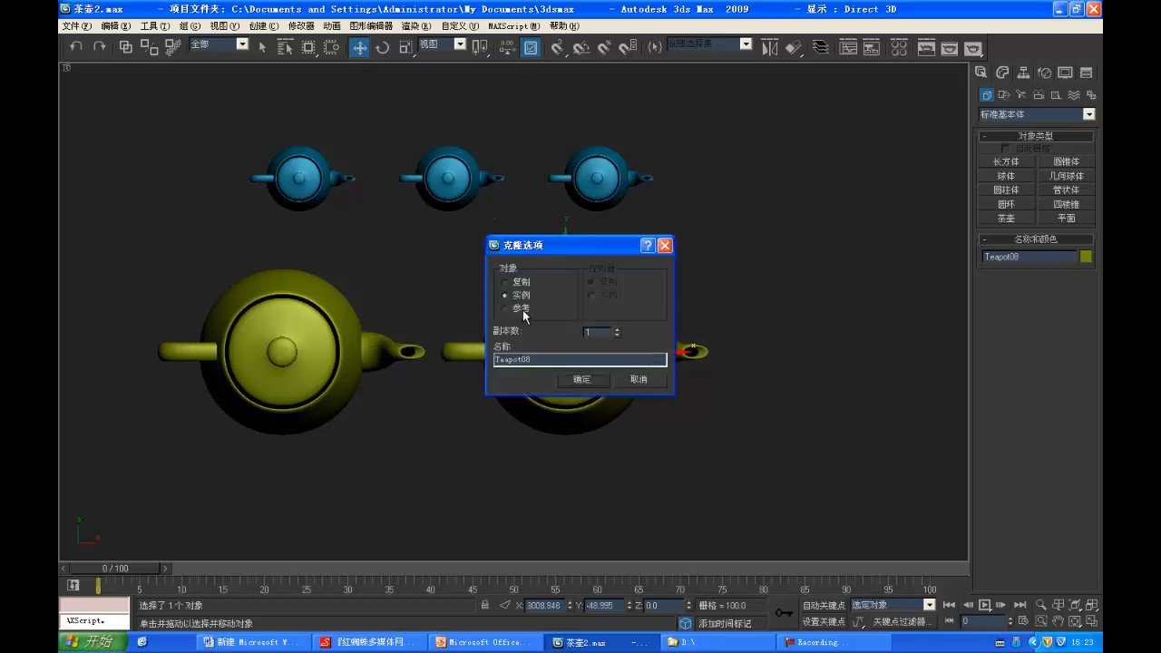
pyautogui.click(581, 382)
# Step: Select the original pink teapot with all three rows of teapots in view
pyautogui.scroll(-5, 599, 372)
pyautogui.click(384, 270)
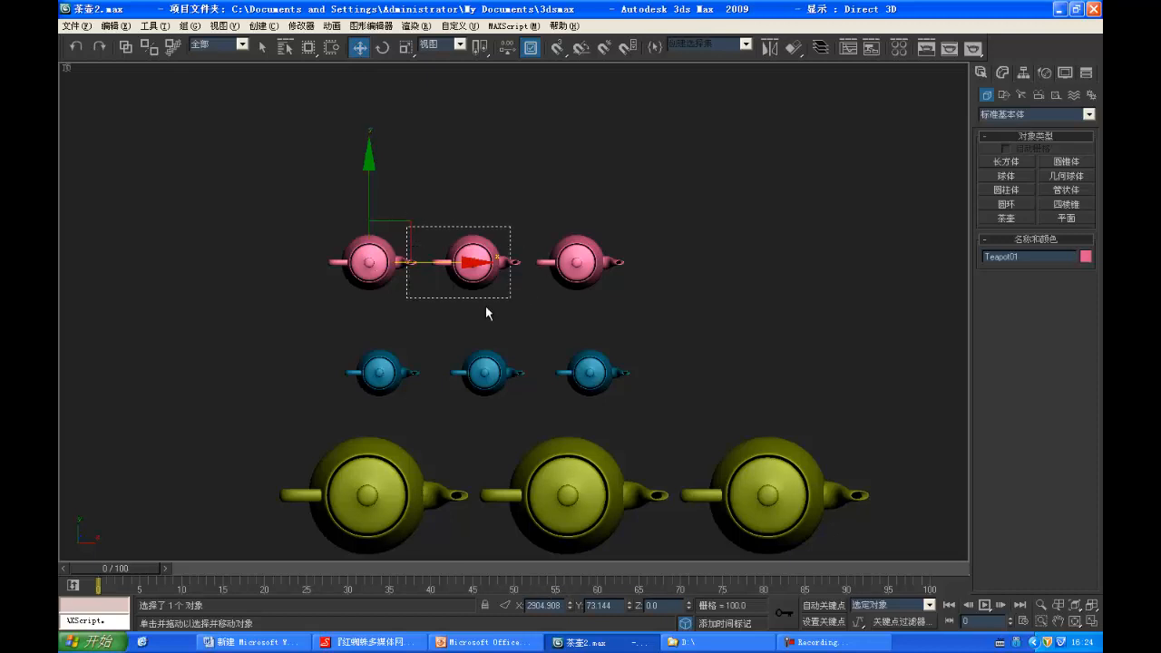
pyautogui.moveTo(403, 222); pyautogui.dragTo(465, 187)
pyautogui.rightClick(465, 187)
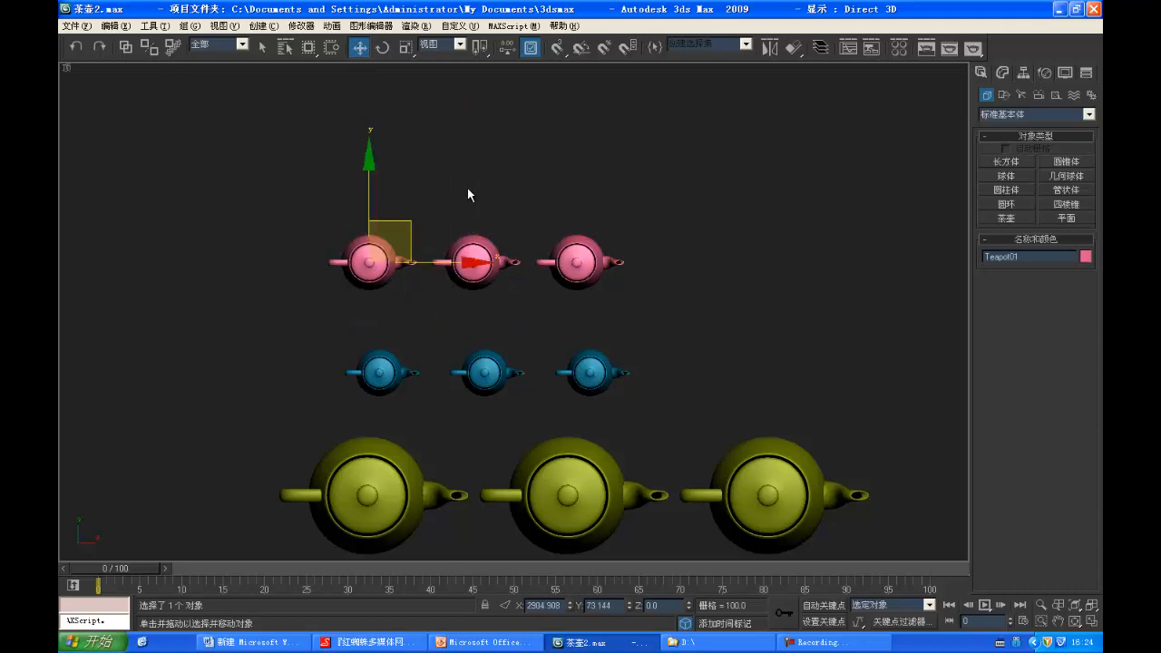
pyautogui.click(465, 188)
pyautogui.click(352, 273)
pyautogui.moveTo(410, 265); pyautogui.dragTo(536, 235, button='middle')
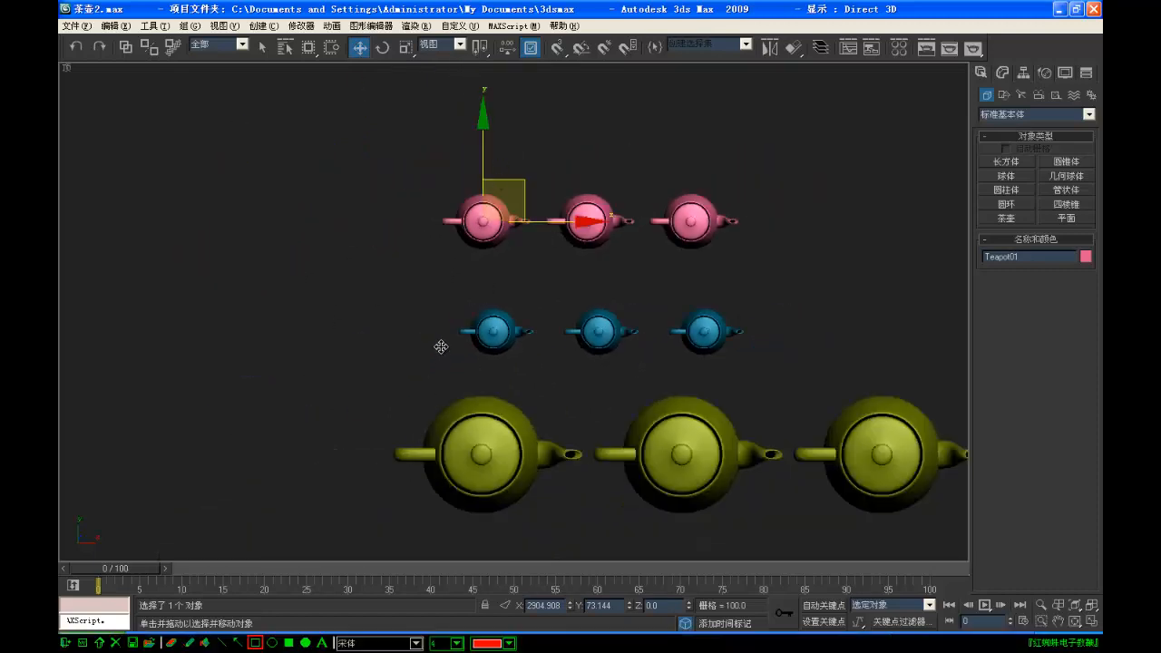
# Step: Annotate the original teapots with a red rectangle and the clones with a purple one, and close the annotation mode
pyautogui.moveTo(391, 136)
pyautogui.mouseDown()
pyautogui.moveTo(531, 553)
pyautogui.moveTo(577, 546)
pyautogui.mouseUp()
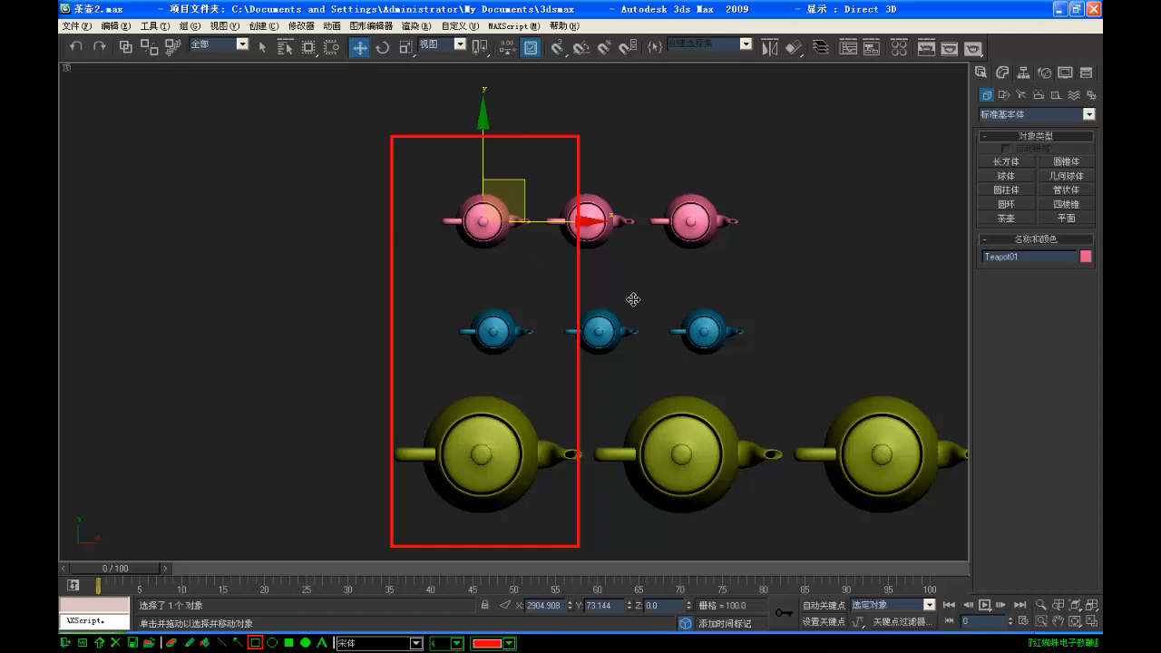
pyautogui.click(509, 643)
pyautogui.click(492, 528)
pyautogui.moveTo(537, 159)
pyautogui.mouseDown()
pyautogui.moveTo(910, 516)
pyautogui.moveTo(985, 529)
pyautogui.mouseUp()
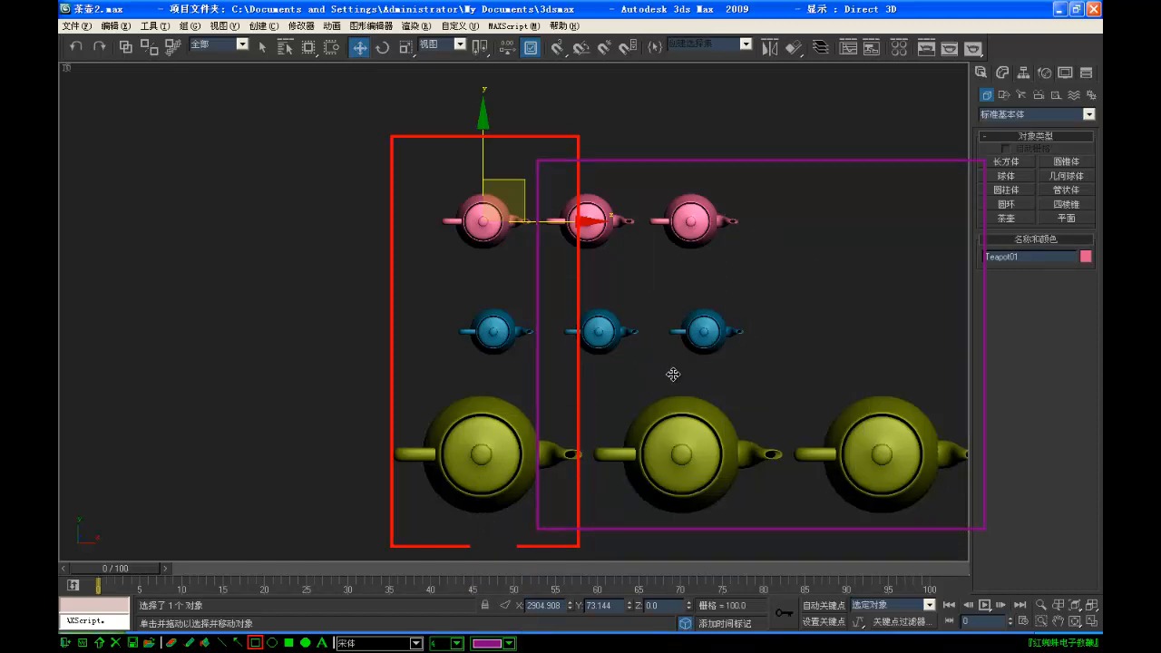
pyautogui.press('Escape')
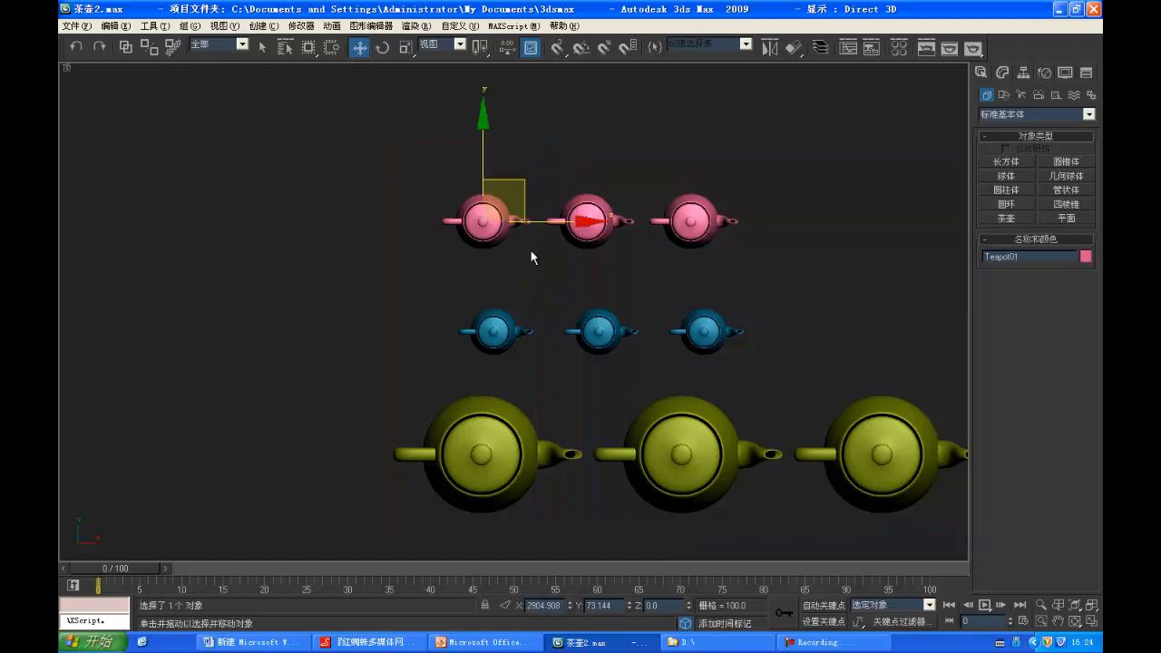
# Step: Move the original pink, blue and olive teapots along the X axis, away from their clones
pyautogui.moveTo(551, 226); pyautogui.dragTo(448, 226)
pyautogui.click(494, 331)
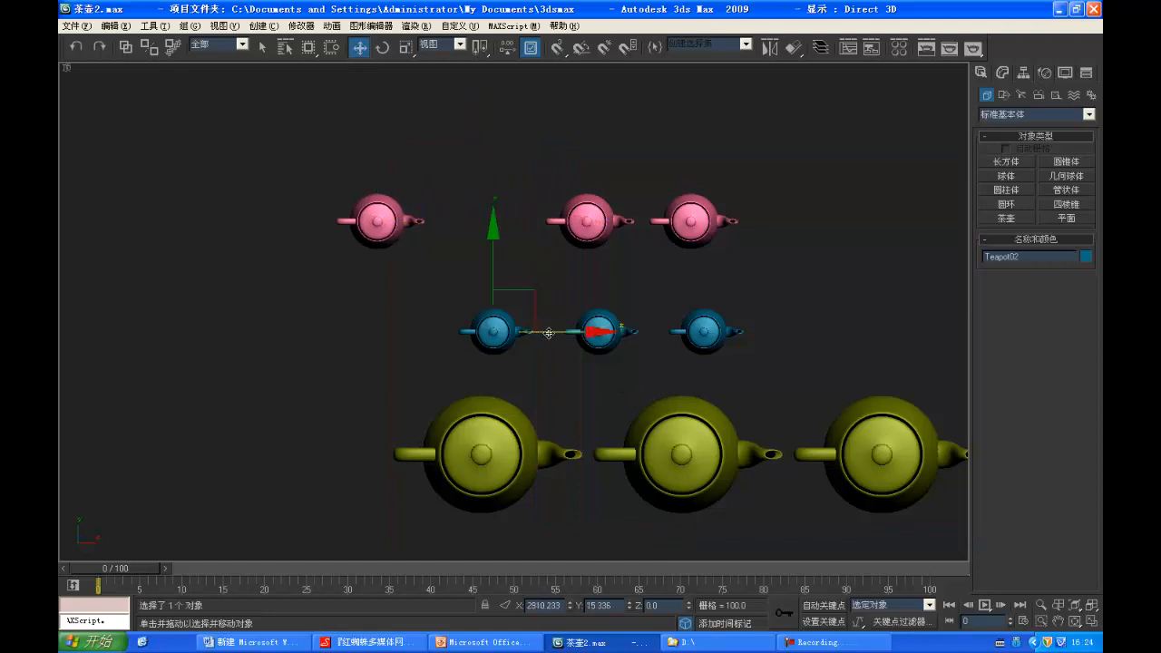
pyautogui.moveTo(494, 331); pyautogui.dragTo(352, 331)
pyautogui.click(512, 502)
pyautogui.moveTo(542, 470); pyautogui.dragTo(360, 470)
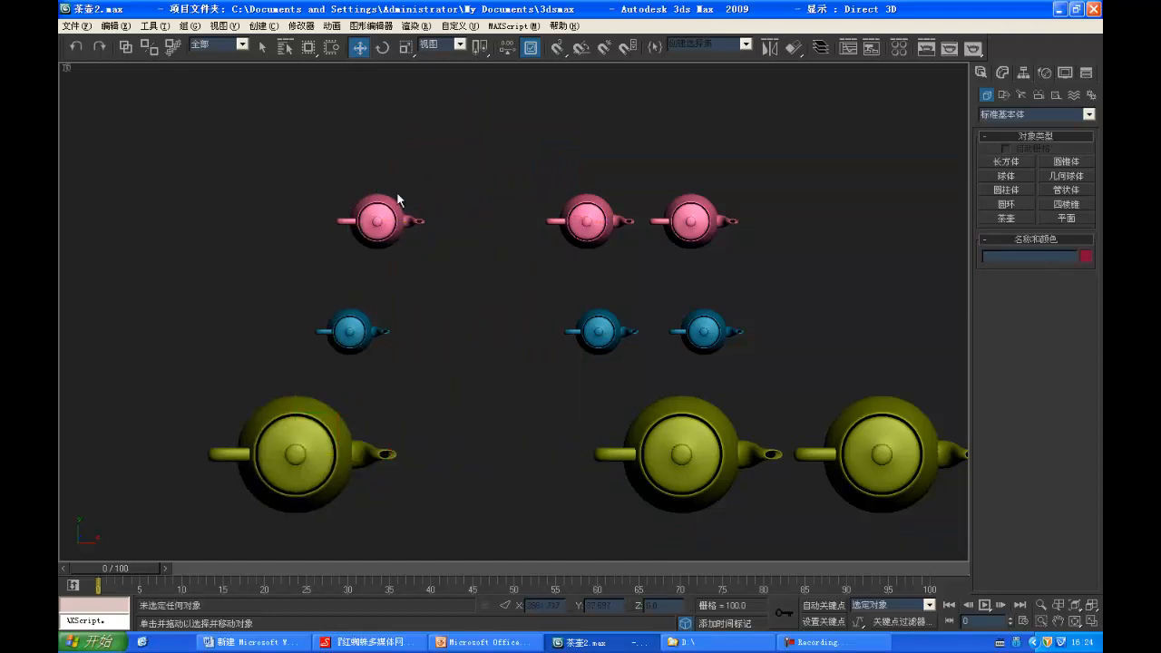
# Step: Enlarge the original pink teapot's radius and set the middle pink copy's radius to 23.606
pyautogui.click(373, 210)
pyautogui.click(1003, 73)
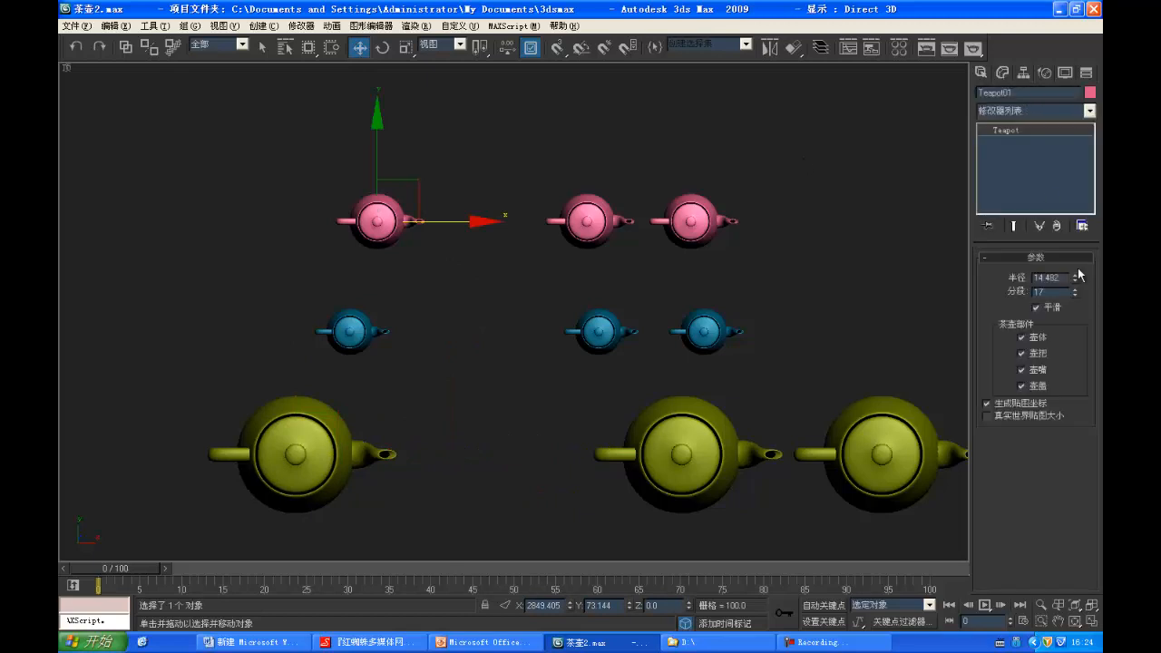
pyautogui.moveTo(1076, 280); pyautogui.dragTo(1040, 212)
pyautogui.click(591, 237)
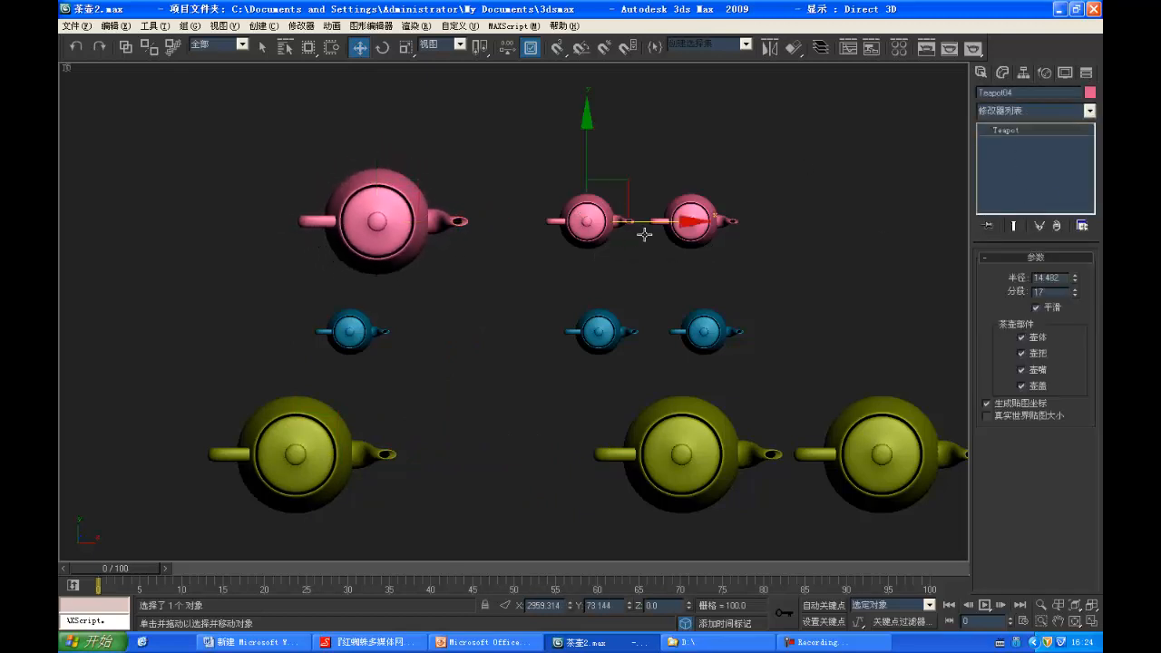
pyautogui.moveTo(1075, 281); pyautogui.dragTo(1043, 237)
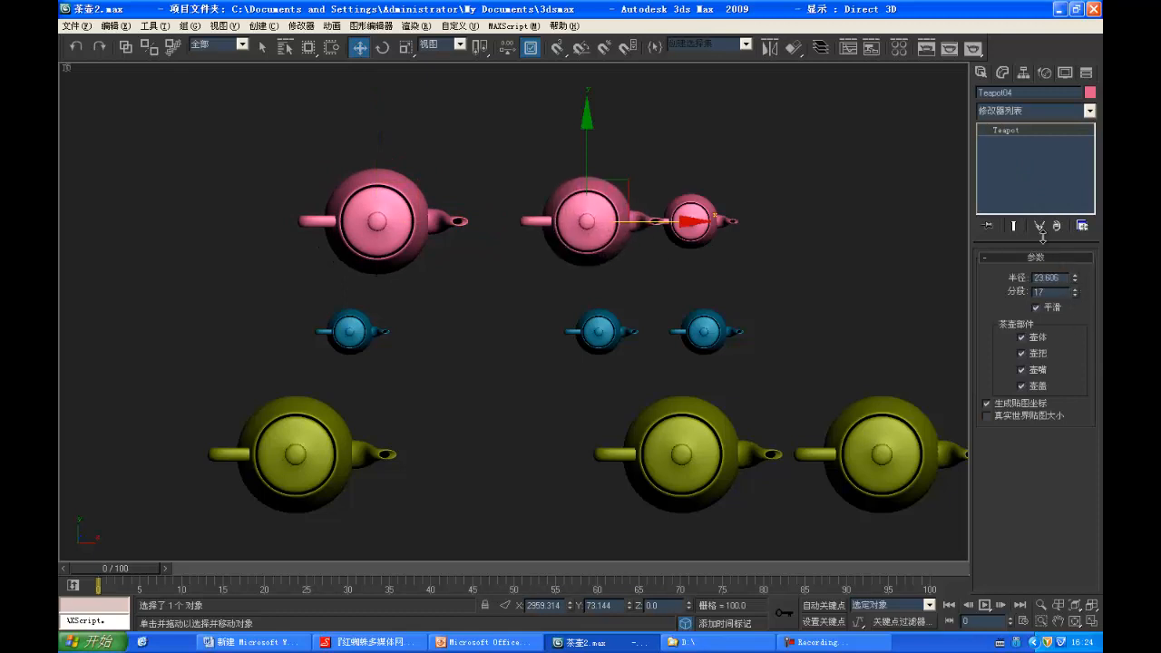
# Step: Set the last pink copy's radius to 24.764 and move it along X clear of the middle copy
pyautogui.click(764, 222)
pyautogui.click(688, 215)
pyautogui.moveTo(1075, 281)
pyautogui.mouseDown()
pyautogui.moveTo(1077, 294)
pyautogui.moveTo(1074, 271)
pyautogui.mouseUp()
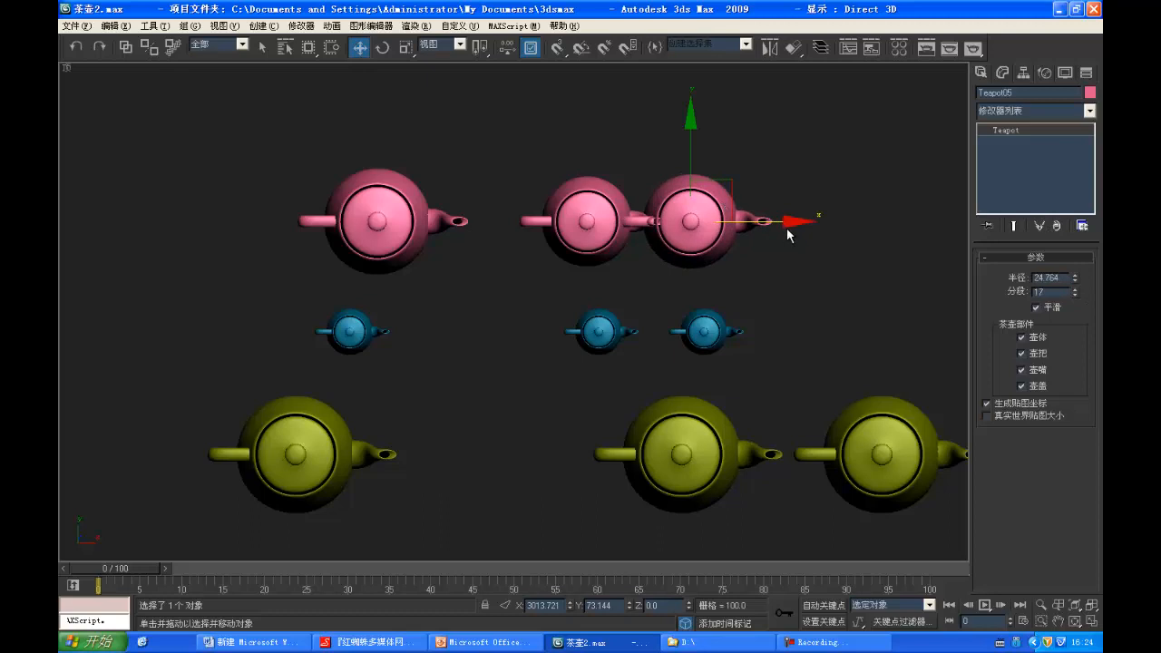
pyautogui.moveTo(778, 222); pyautogui.dragTo(873, 224)
# Step: Set the original blue teapot's radius to 32.266
pyautogui.click(390, 347)
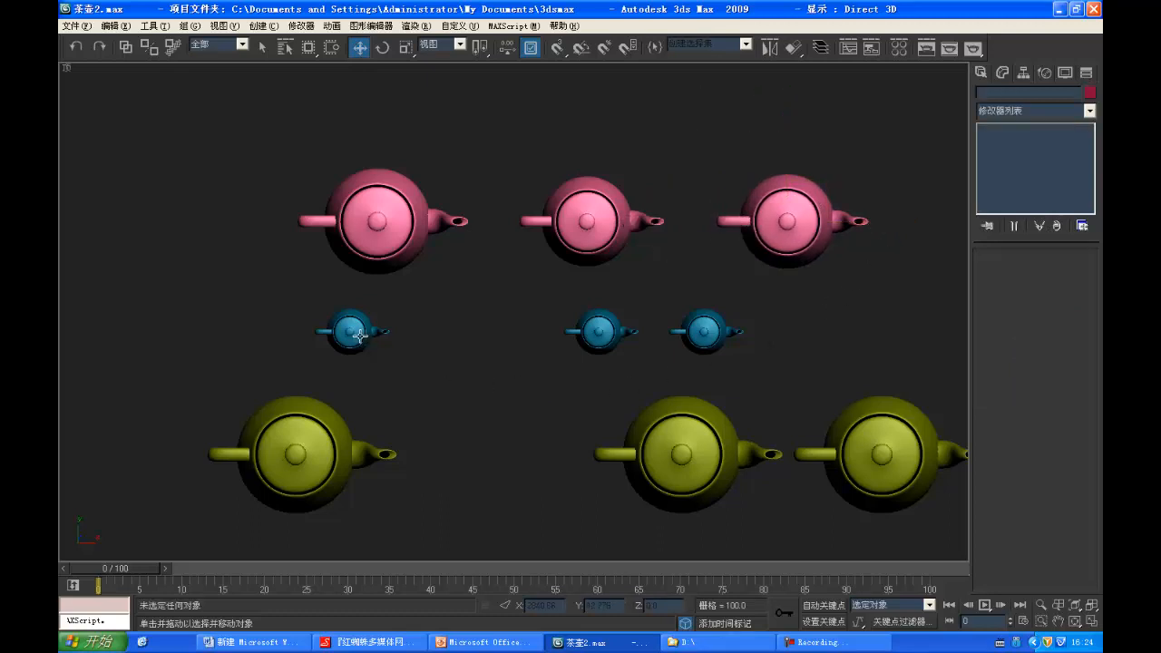
pyautogui.click(360, 336)
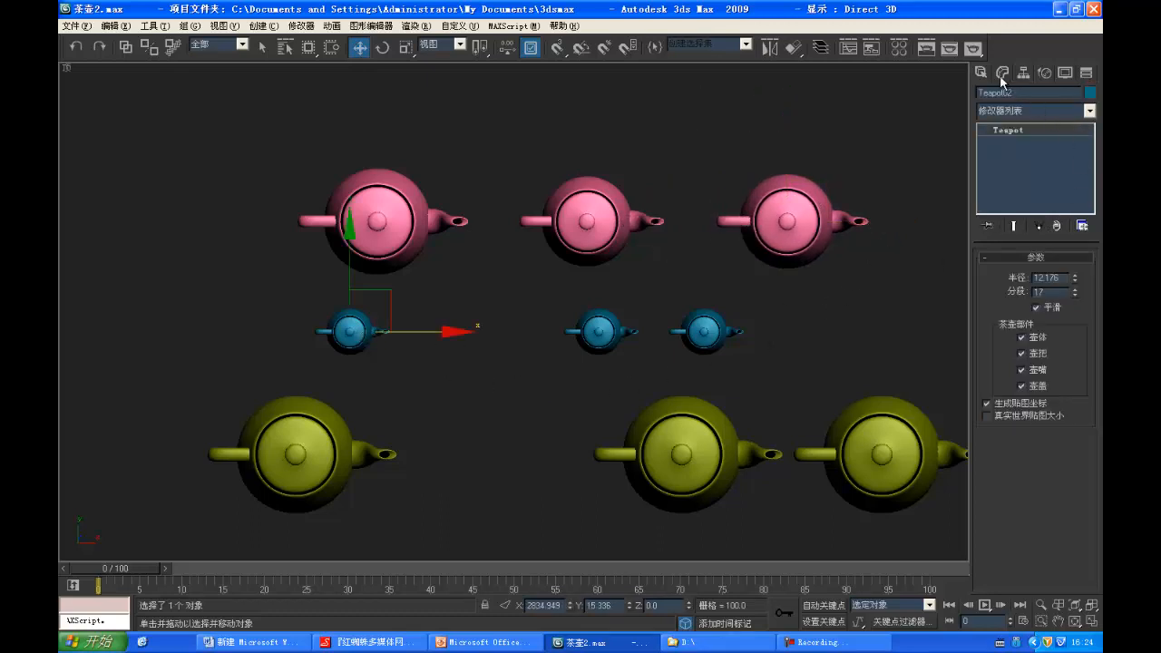
pyautogui.moveTo(1074, 282); pyautogui.dragTo(1004, 162)
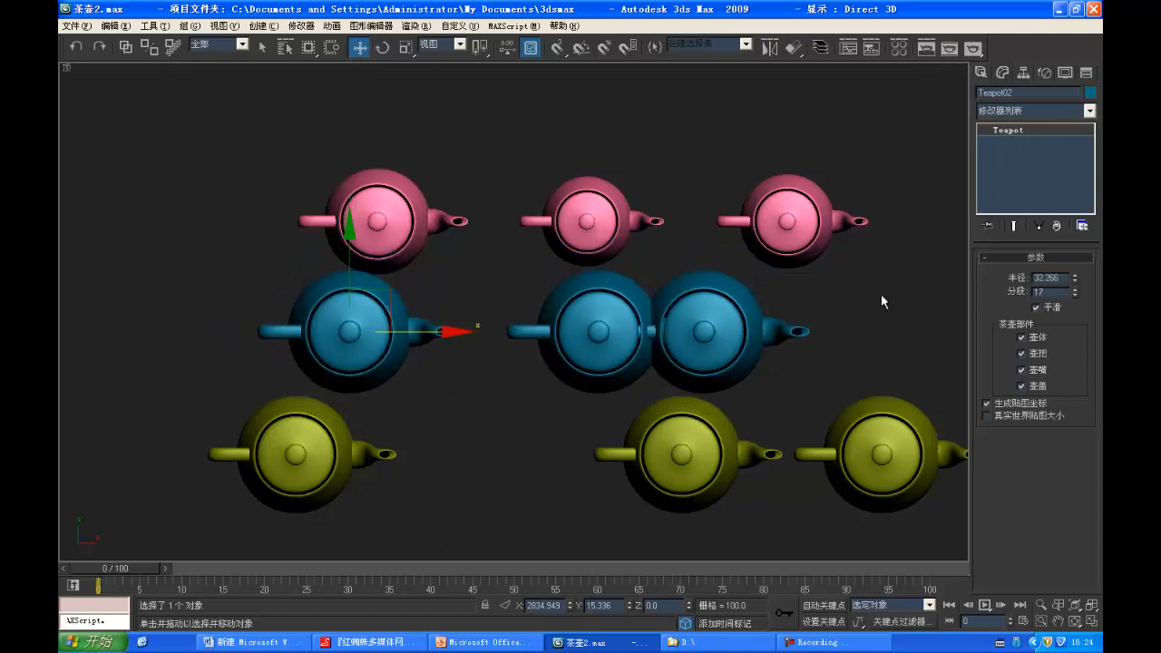
# Step: Move the last blue instance along X clear of its neighbour and set its radius to 30.33
pyautogui.click(880, 294)
pyautogui.moveTo(728, 353); pyautogui.dragTo(827, 350)
pyautogui.moveTo(1074, 278)
pyautogui.mouseDown()
pyautogui.moveTo(1074, 299)
pyautogui.moveTo(1075, 268)
pyautogui.moveTo(1067, 353)
pyautogui.moveTo(1072, 263)
pyautogui.moveTo(1080, 279)
pyautogui.moveTo(1083, 258)
pyautogui.moveTo(1084, 285)
pyautogui.mouseUp()
# Step: Try out the original olive teapot's radius and select the middle olive reference to check its parameters
pyautogui.click(368, 446)
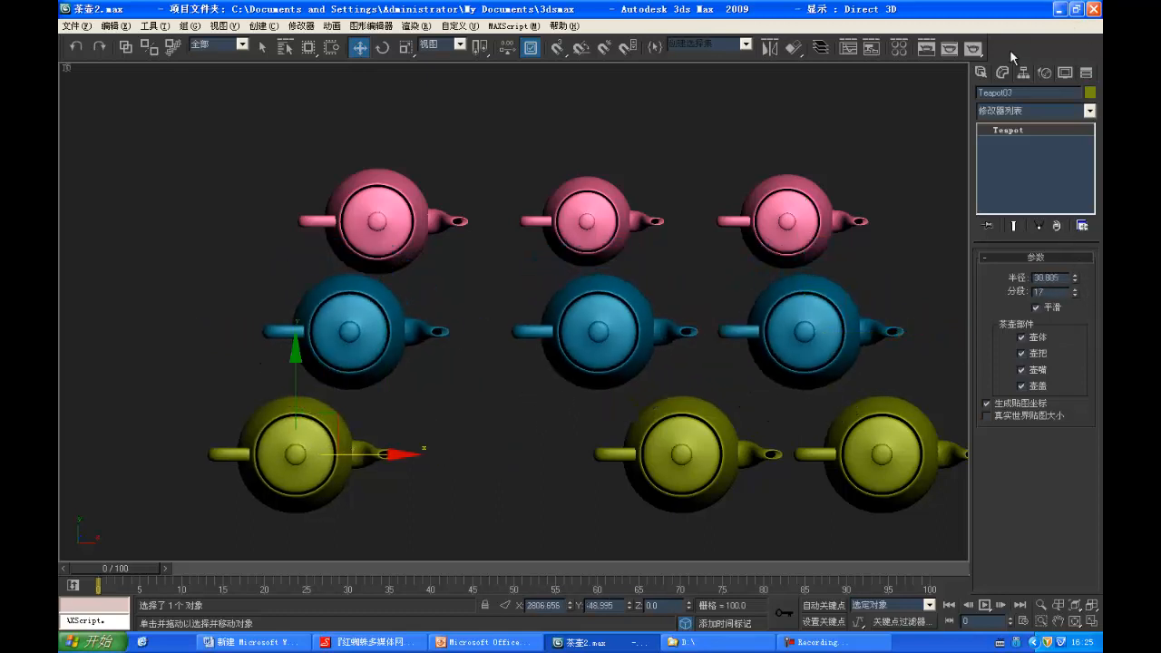
pyautogui.moveTo(1076, 278); pyautogui.dragTo(1052, 338)
pyautogui.click(700, 480)
pyautogui.moveTo(715, 423); pyautogui.dragTo(728, 495)
pyautogui.rightClick(727, 495)
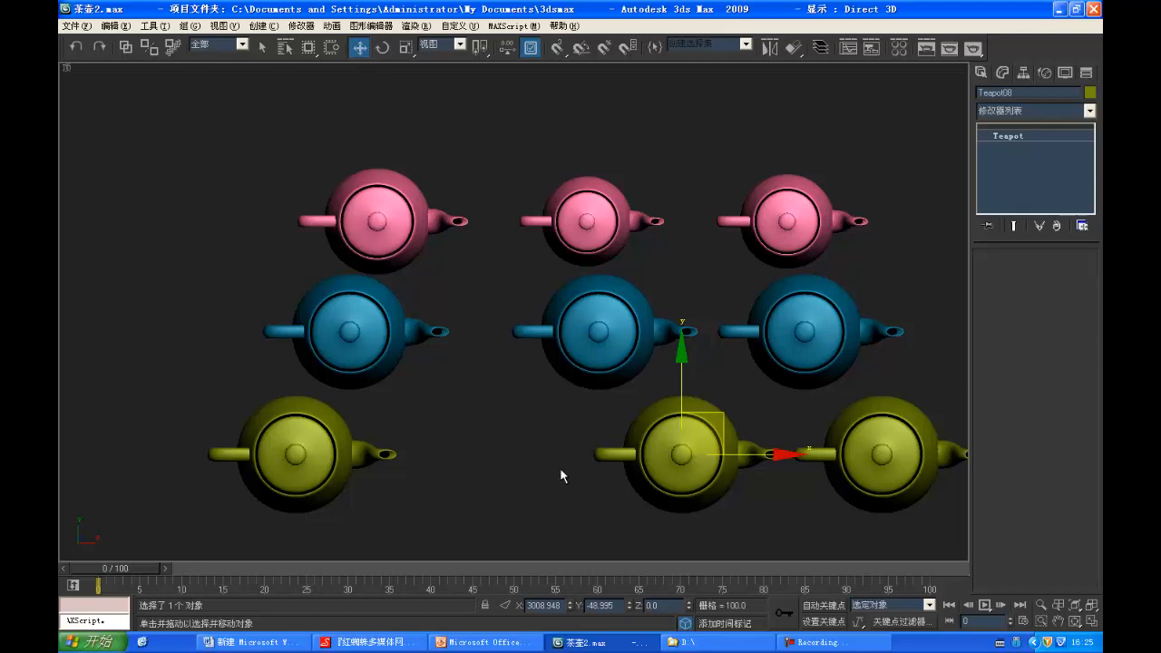
# Step: Annotate the empty parameters area of the olive reference teapot with a large cross and close the annotation mode
pyautogui.press('F12')
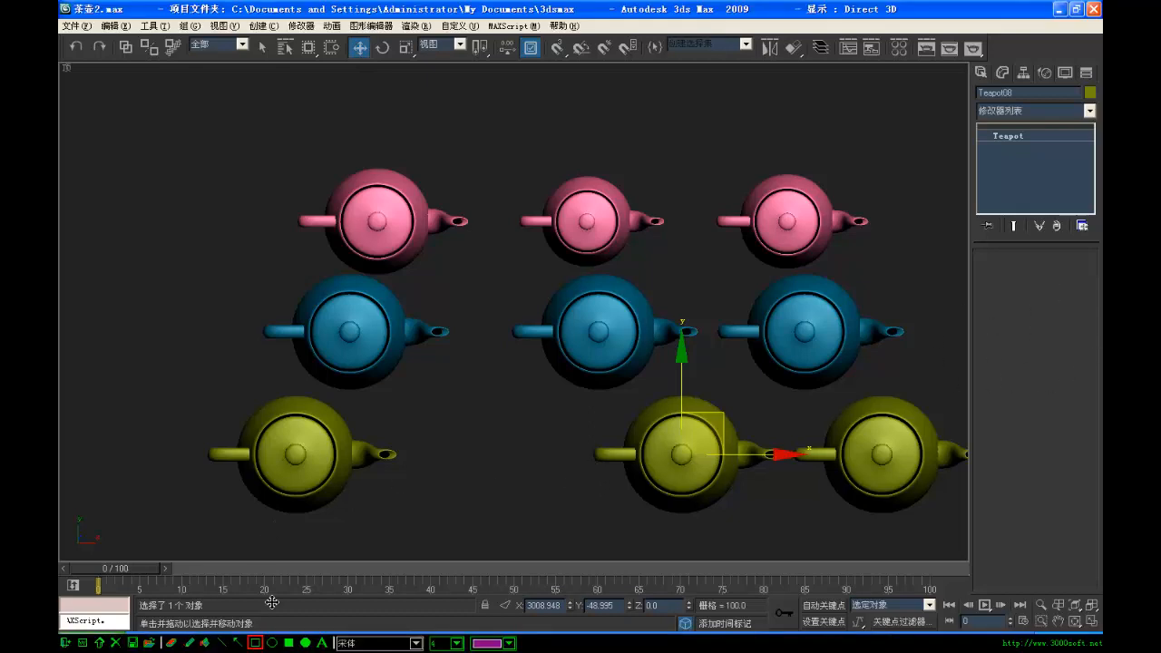
pyautogui.click(222, 641)
pyautogui.click(221, 641)
pyautogui.moveTo(989, 281); pyautogui.dragTo(1101, 437)
pyautogui.moveTo(1086, 241); pyautogui.dragTo(1012, 424)
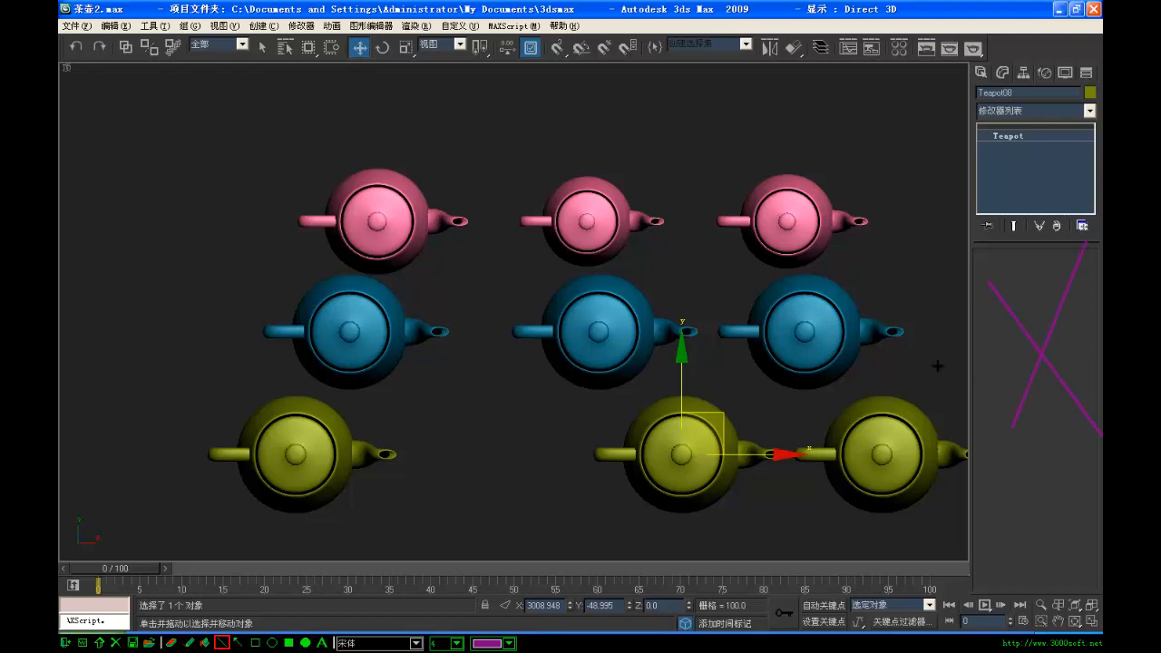
pyautogui.click(510, 644)
pyautogui.click(493, 581)
pyautogui.press('F12')
# Step: Region-select the six cloned teapots, leaving out the three originals
pyautogui.click(627, 303)
pyautogui.scroll(-2, 739, 429)
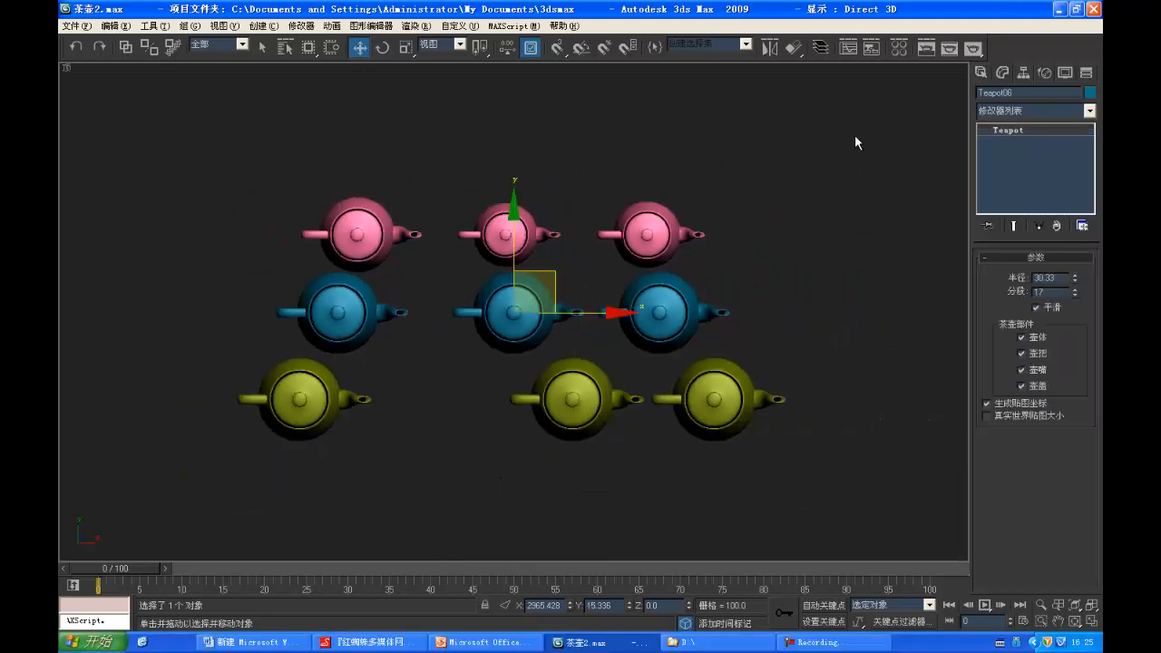
pyautogui.moveTo(855, 137); pyautogui.dragTo(476, 579)
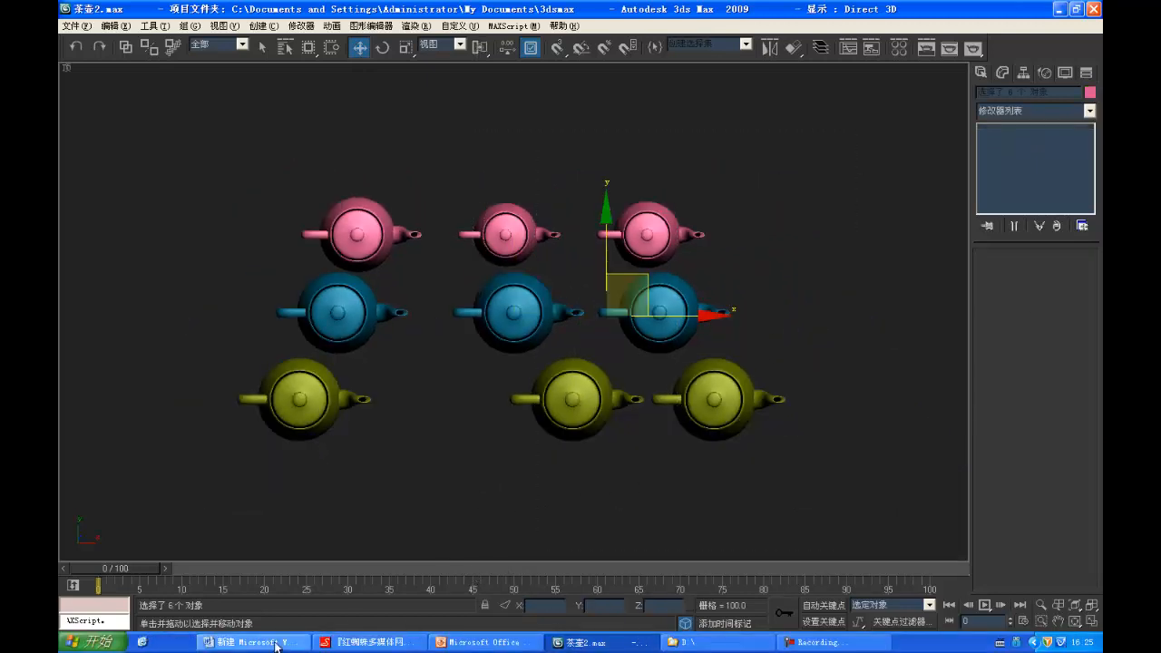
# Step: Switch to the Word document, clear its text and enter the heading 拷贝： followed by a new line
pyautogui.click(247, 646)
pyautogui.moveTo(518, 360); pyautogui.dragTo(292, 275)
pyautogui.press('Delete')
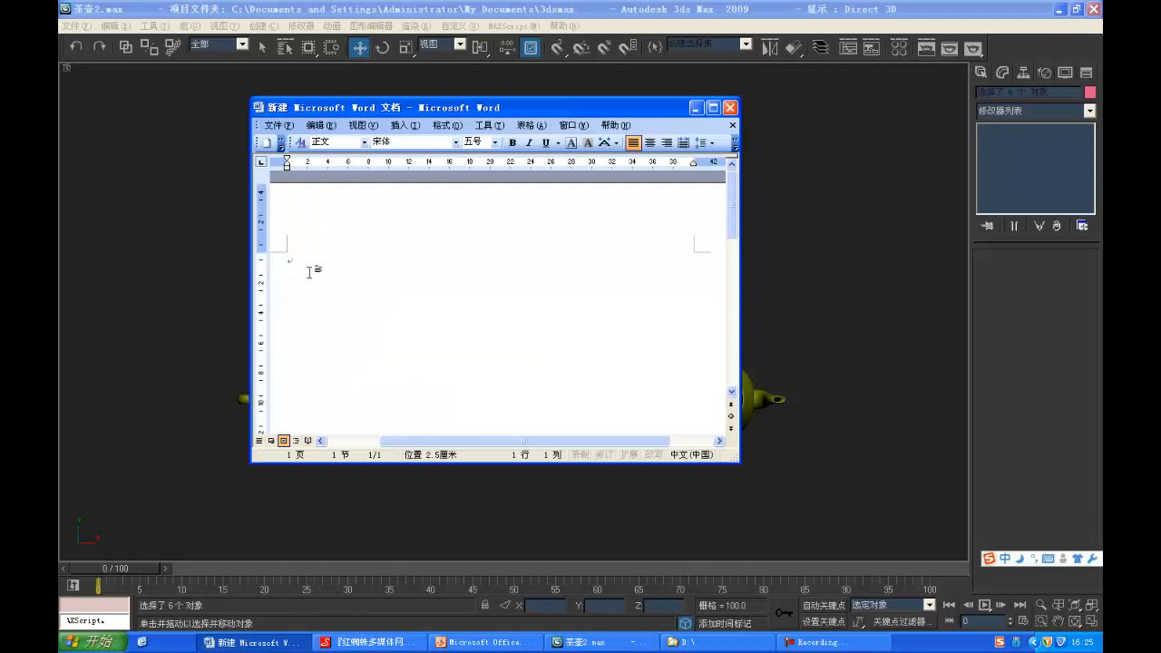
pyautogui.write('拷贝：')
pyautogui.press('Return')
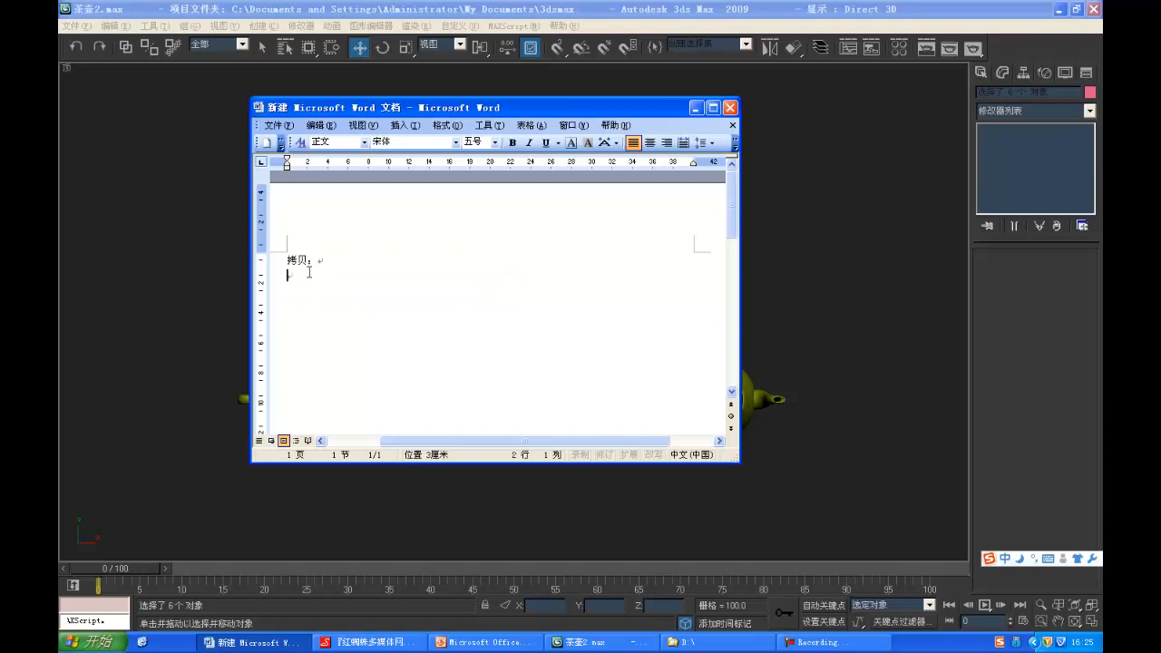
# Step: Format the heading 拷贝： in the 黑体 font at size 小一
pyautogui.moveTo(332, 264); pyautogui.dragTo(257, 260)
pyautogui.click(455, 142)
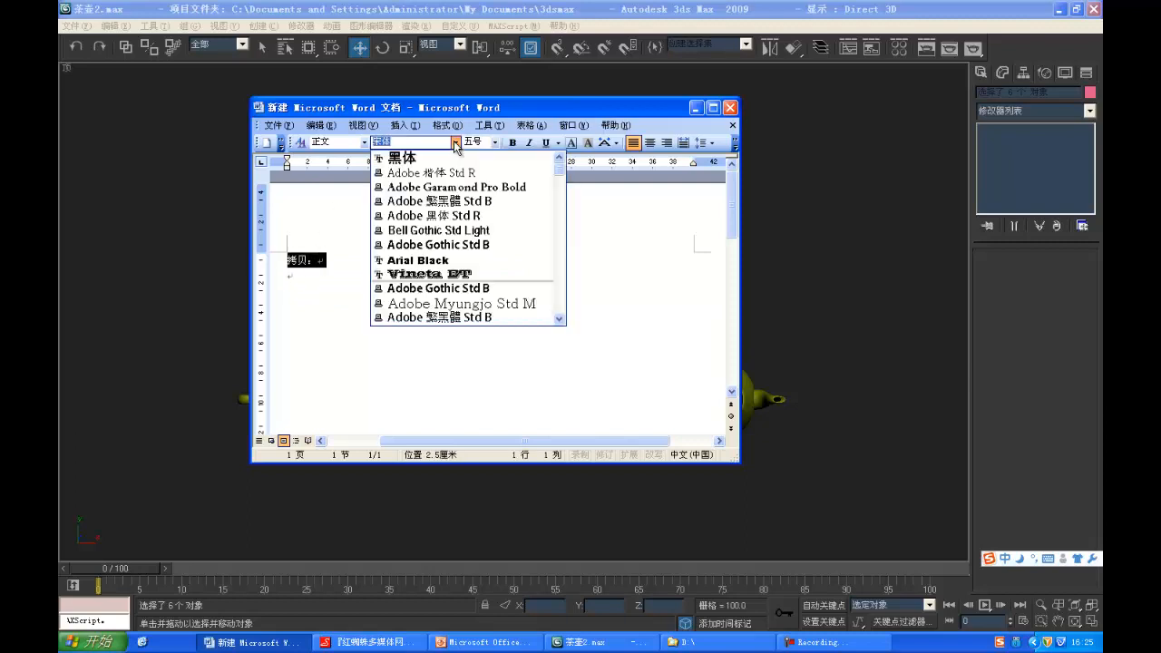
pyautogui.click(446, 159)
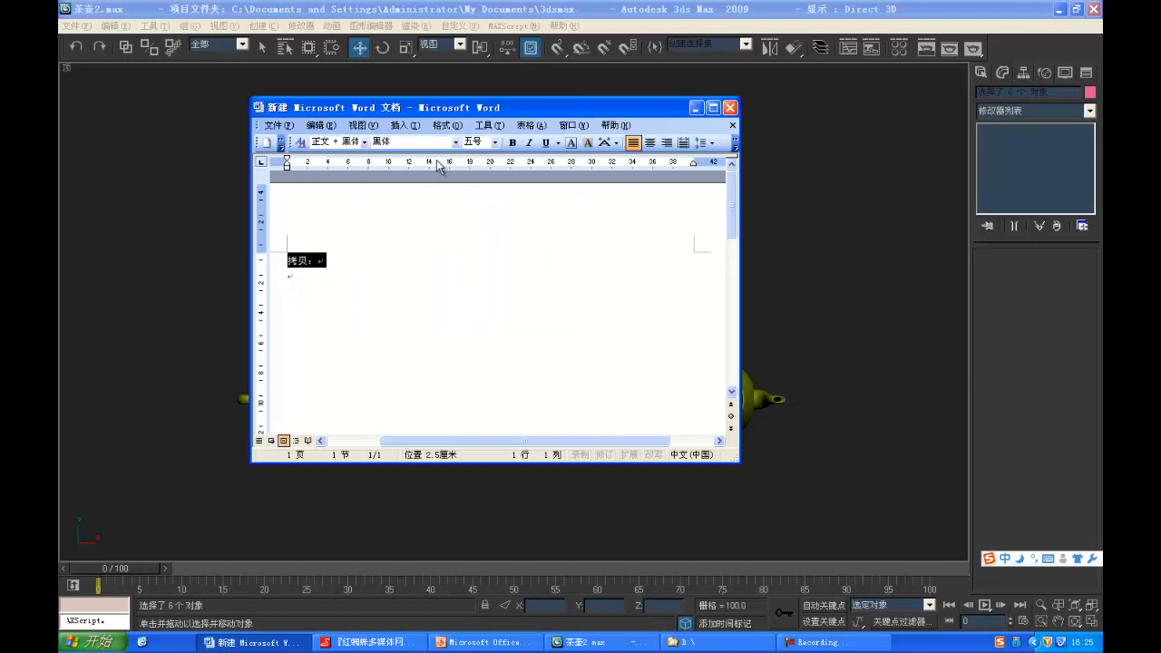
pyautogui.click(494, 143)
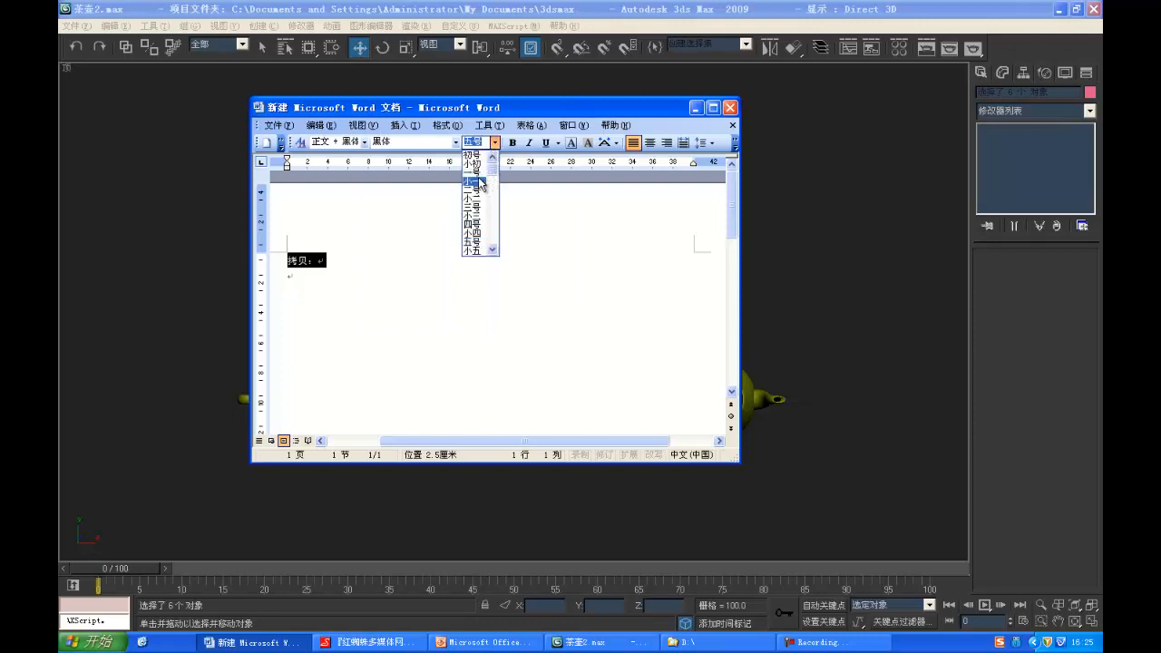
pyautogui.click(480, 183)
# Step: Add the headings 实例： and 参考： on separate lines below 拷贝：
pyautogui.click(363, 273)
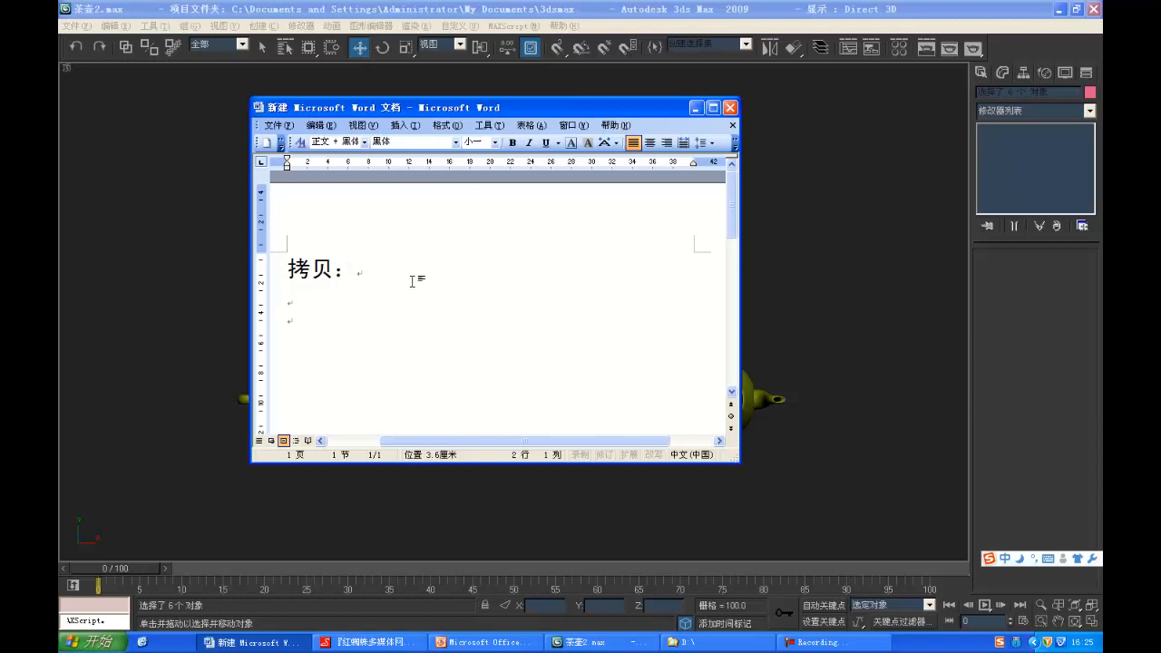
pyautogui.write('shili')
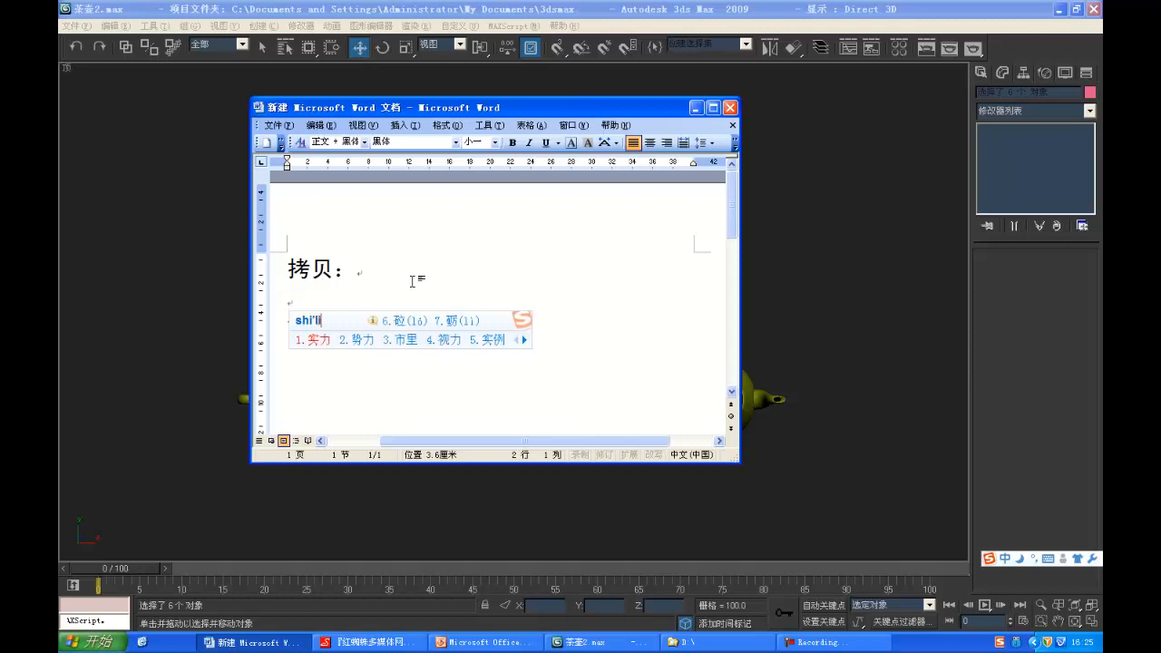
pyautogui.write('5')
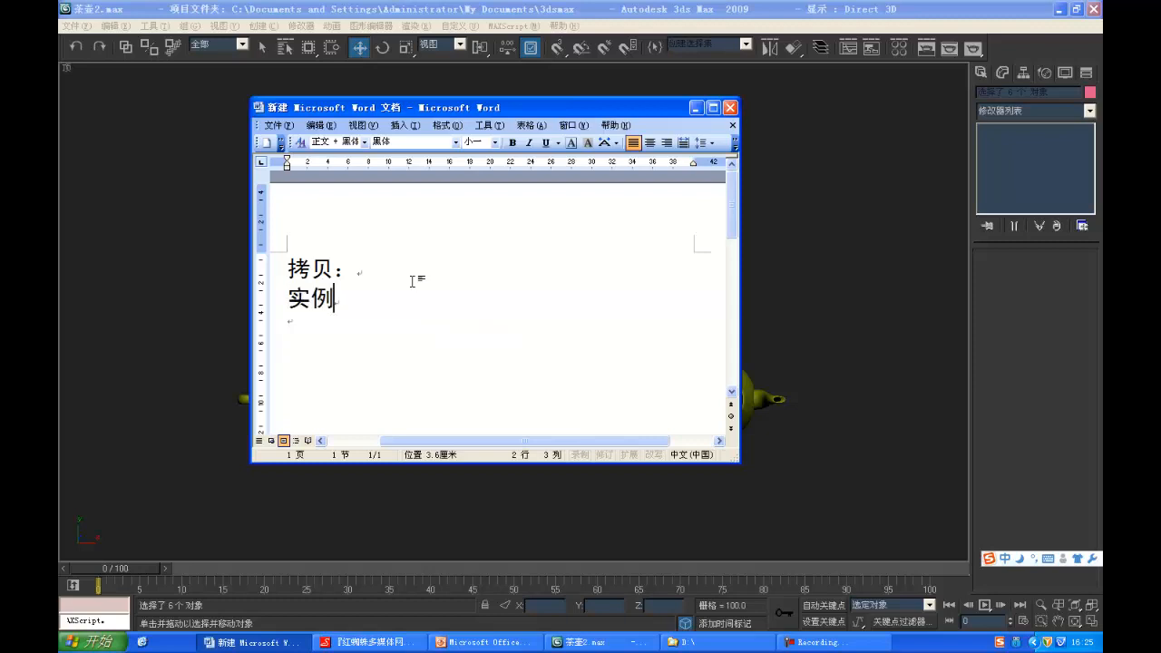
pyautogui.write('：')
pyautogui.press('Return')
pyautogui.write('cankao')
pyautogui.press('space')
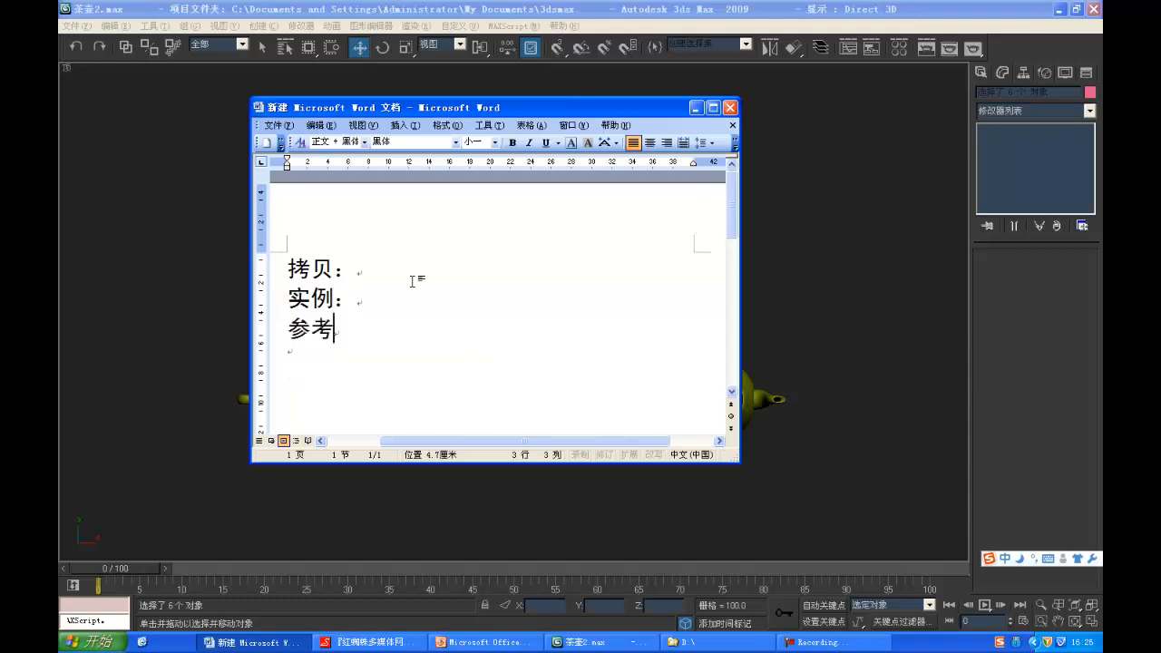
pyautogui.write('：')
pyautogui.press('Return')
# Step: Enter the description 修改一个物体其他物体不随之变化 after the heading 拷贝：
pyautogui.click(367, 257)
pyautogui.write('xiugai')
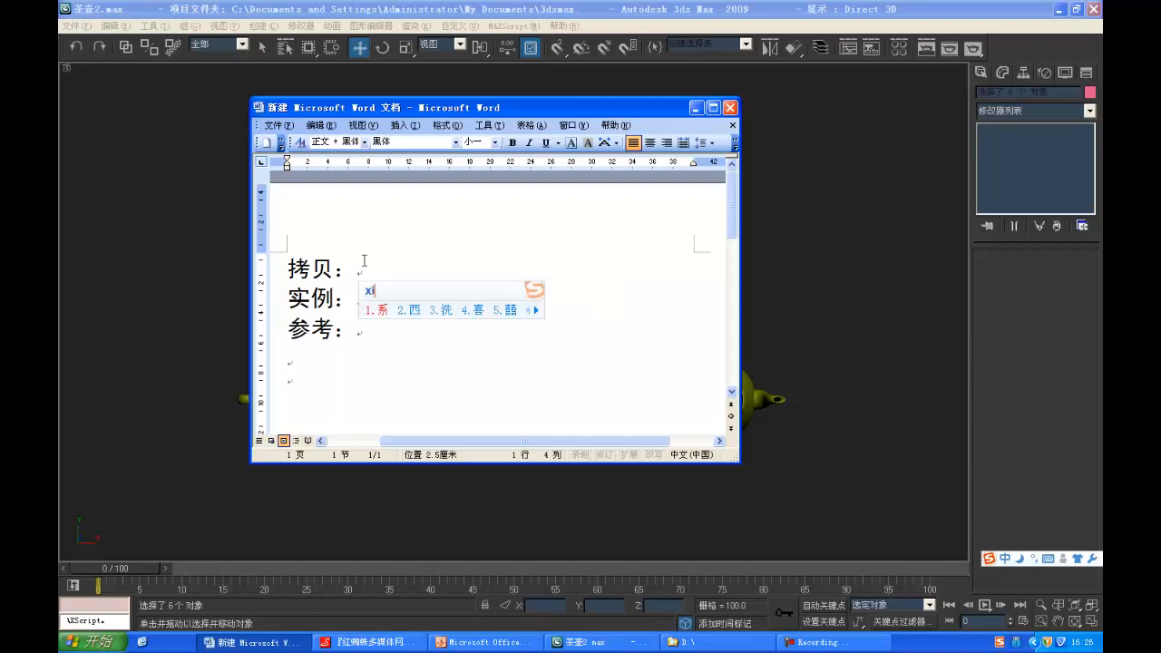
pyautogui.press('space')
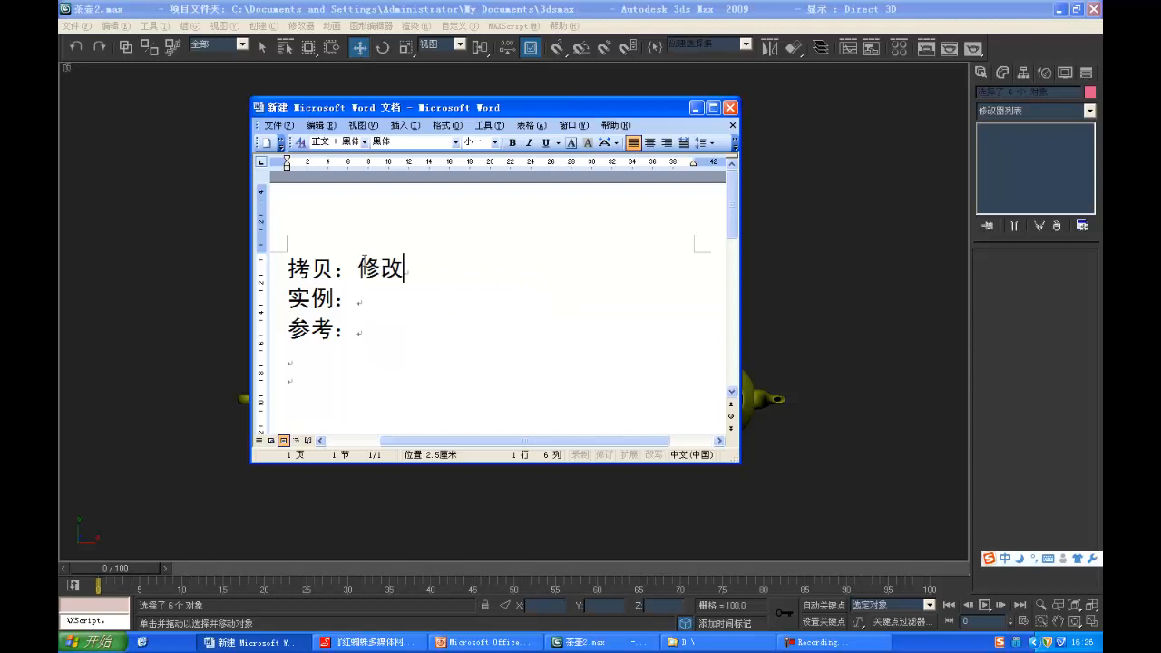
pyautogui.write('yige')
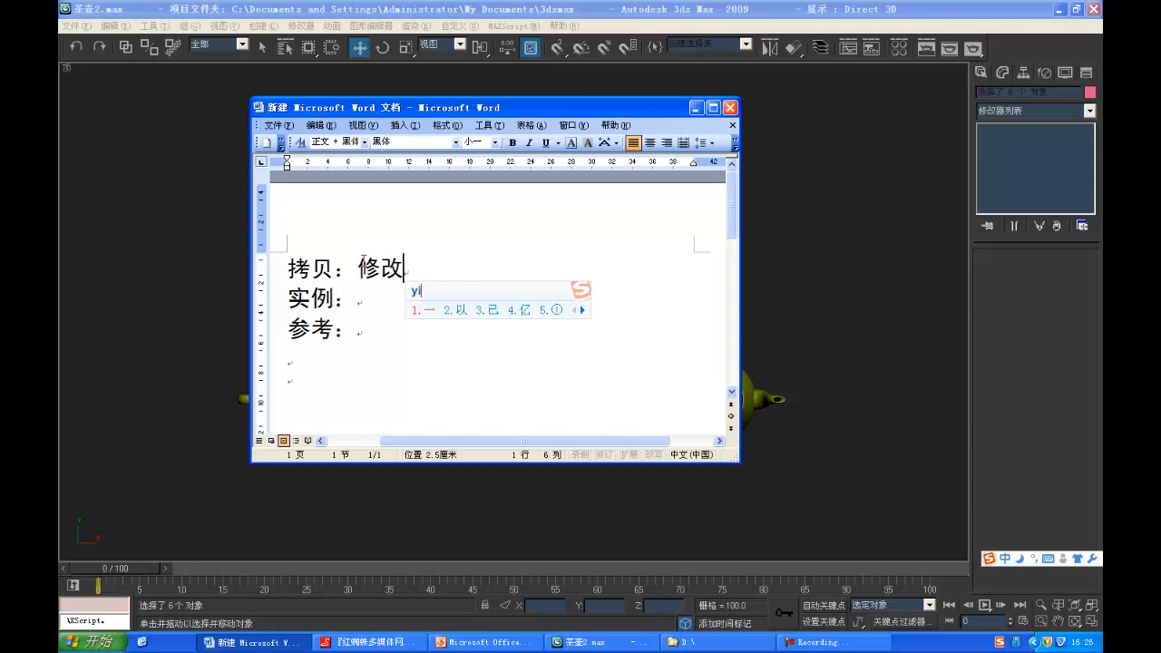
pyautogui.press('space')
pyautogui.write('wuti')
pyautogui.press('space')
pyautogui.write('qita')
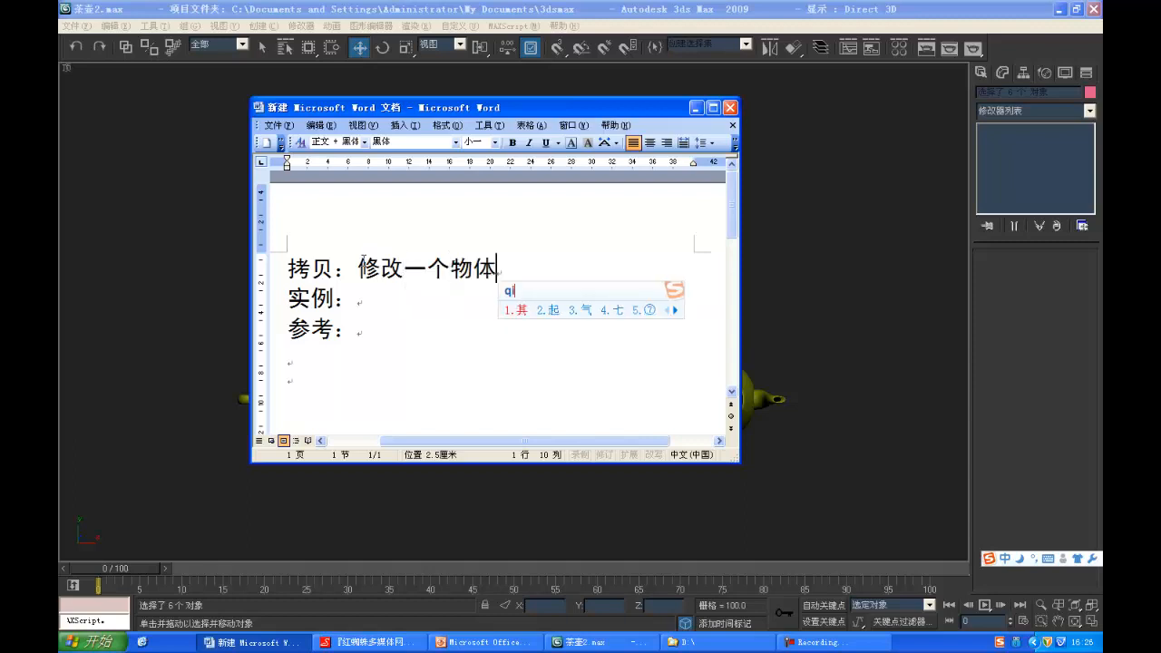
pyautogui.press('space')
pyautogui.write('wuti')
pyautogui.press('space')
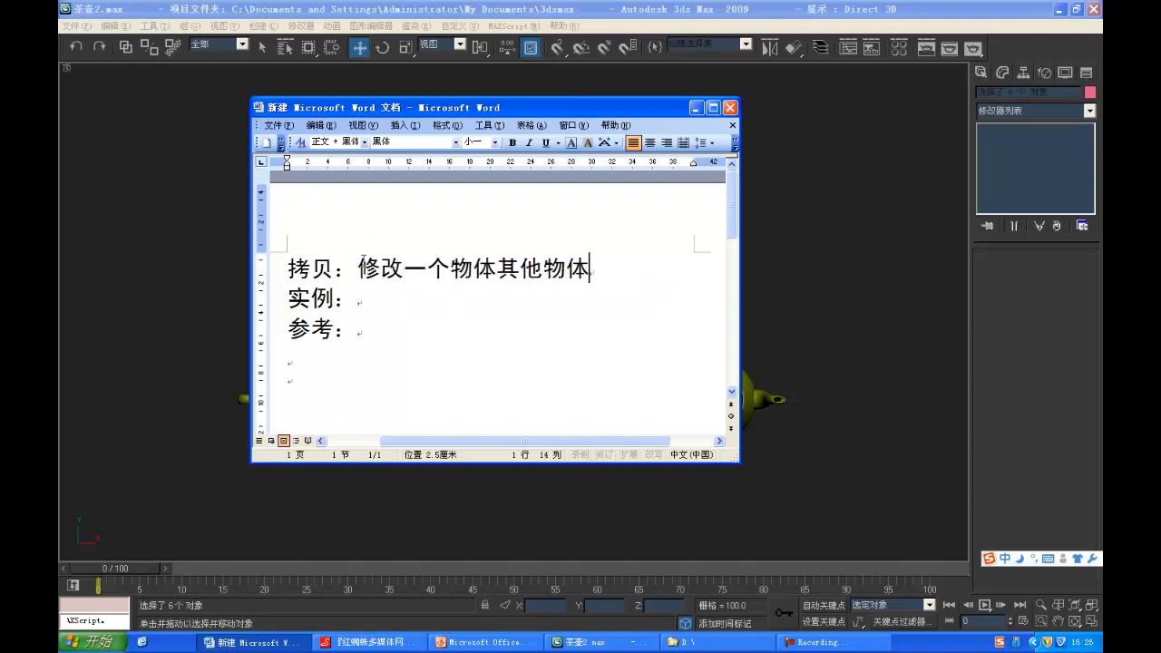
pyautogui.write('bu')
pyautogui.press('space')
pyautogui.write('suizhi')
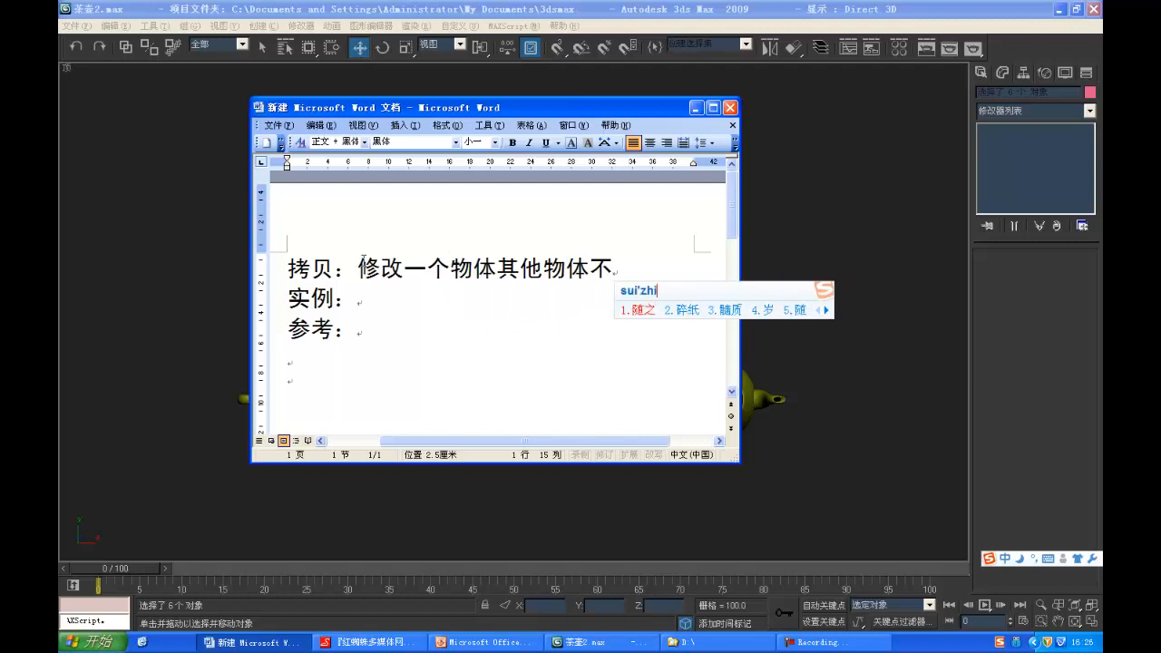
pyautogui.press('space')
pyautogui.write('bianhua')
pyautogui.press('space')
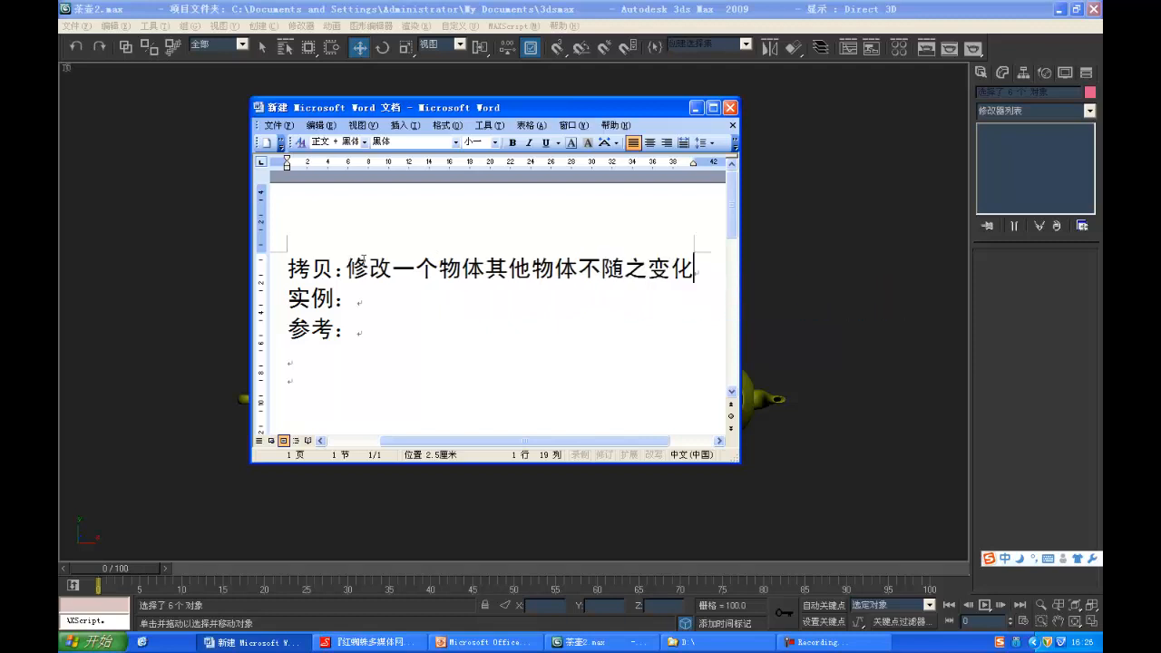
# Step: Enter the description 修改一个物体其他物体都随之变化 after the heading 实例：
pyautogui.click(382, 292)
pyautogui.write('xiugai')
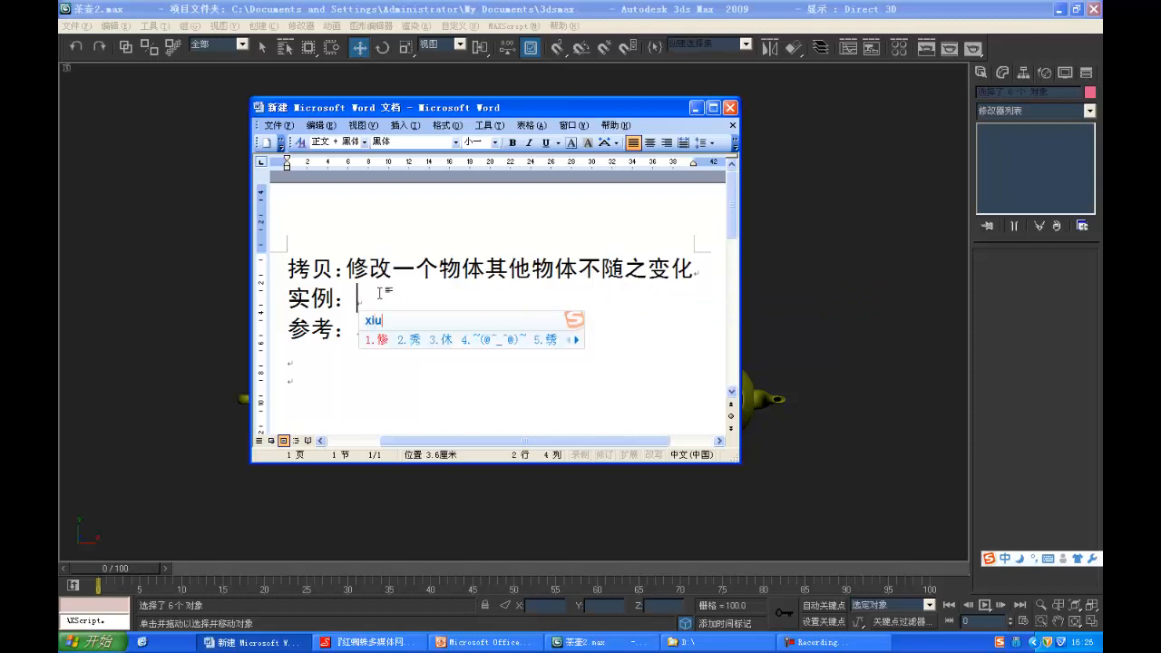
pyautogui.press('space')
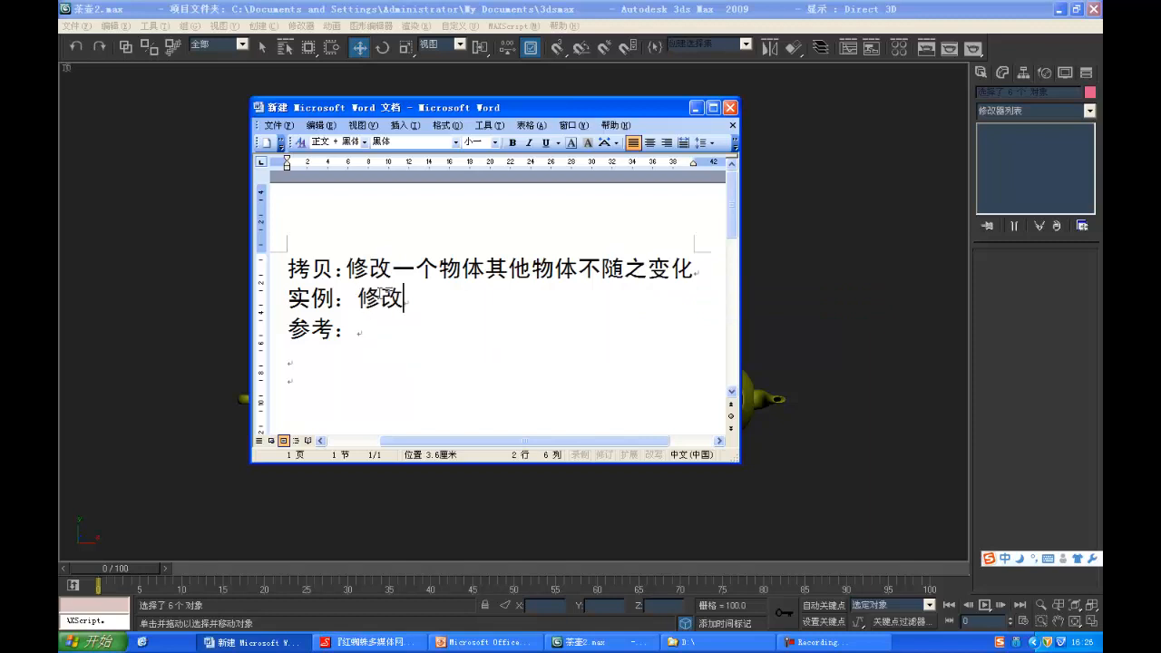
pyautogui.write('yige')
pyautogui.press('space')
pyautogui.write('wuti')
pyautogui.press('space')
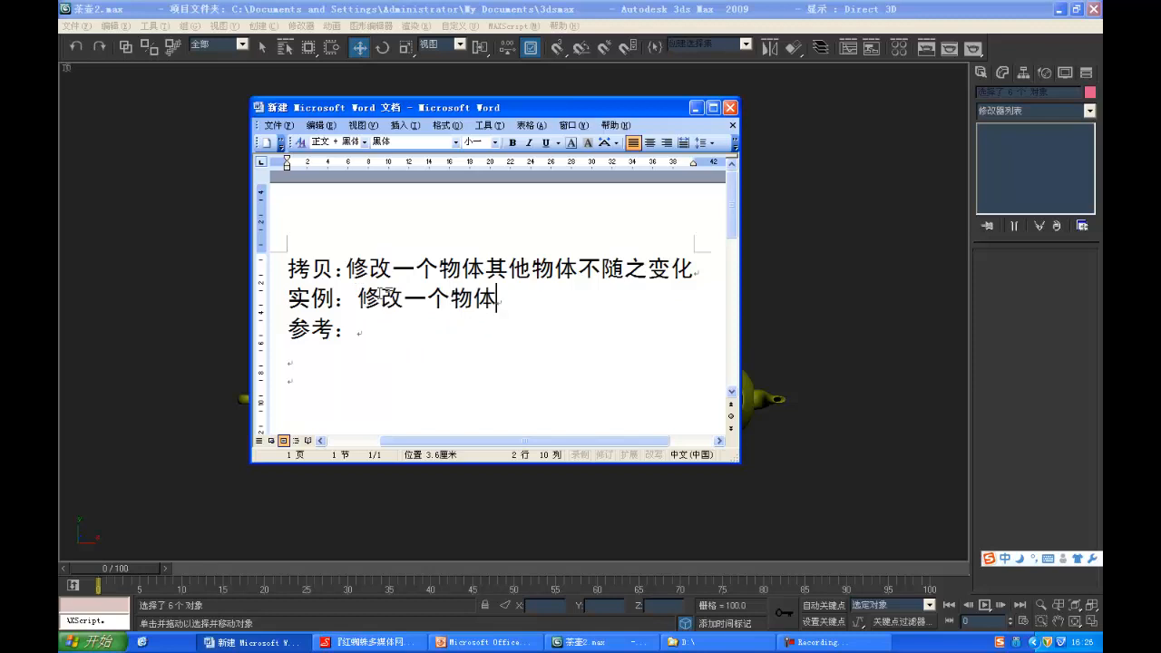
pyautogui.write('qita')
pyautogui.press('space')
pyautogui.write('wuti')
pyautogui.press('space')
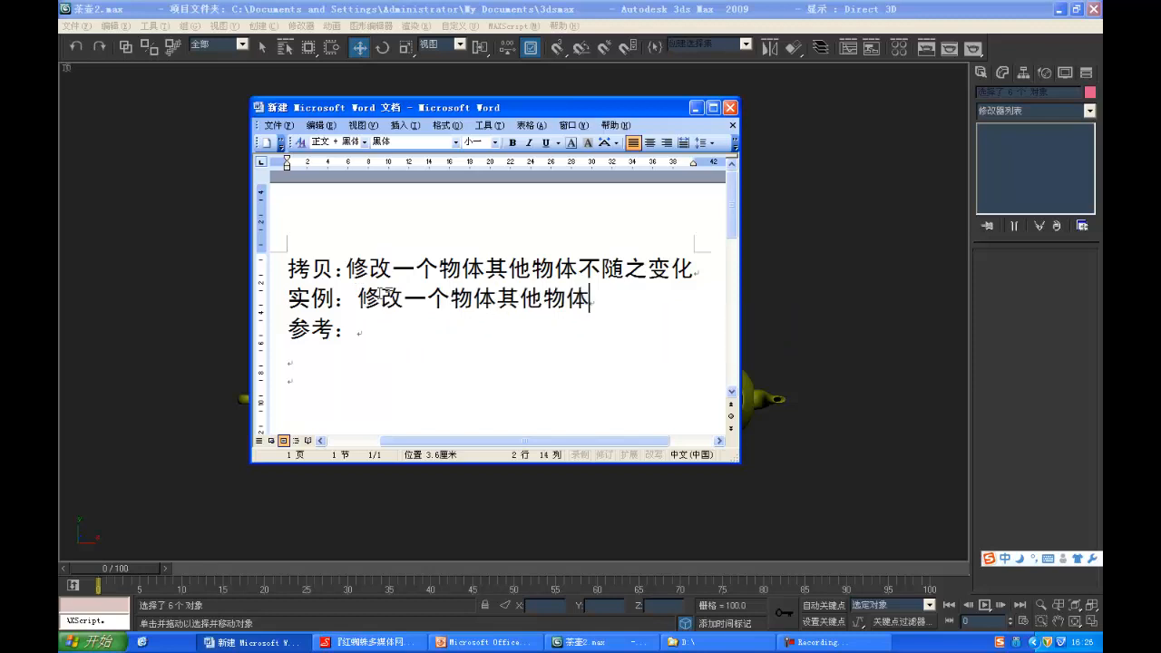
pyautogui.write('dou')
pyautogui.press('space')
pyautogui.write('suizhi')
pyautogui.press('space')
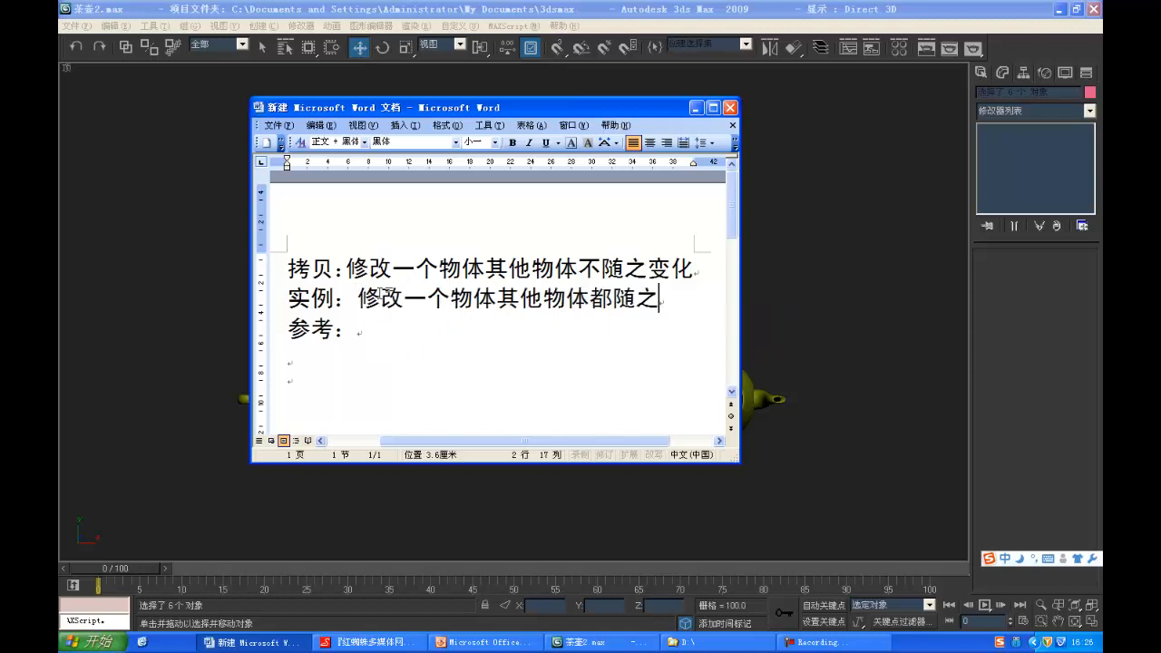
pyautogui.write('bianhua')
pyautogui.press('space')
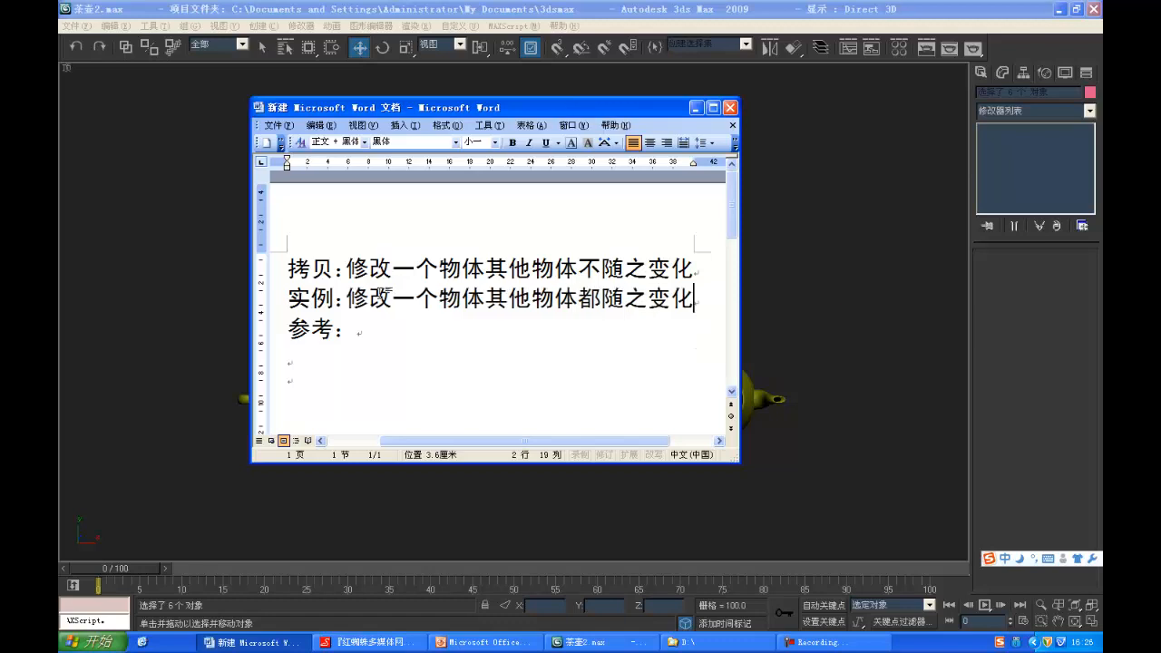
# Step: Copy the description of 实例 and paste it after the heading 参考：
pyautogui.click(367, 336)
pyautogui.moveTo(346, 299); pyautogui.dragTo(693, 299)
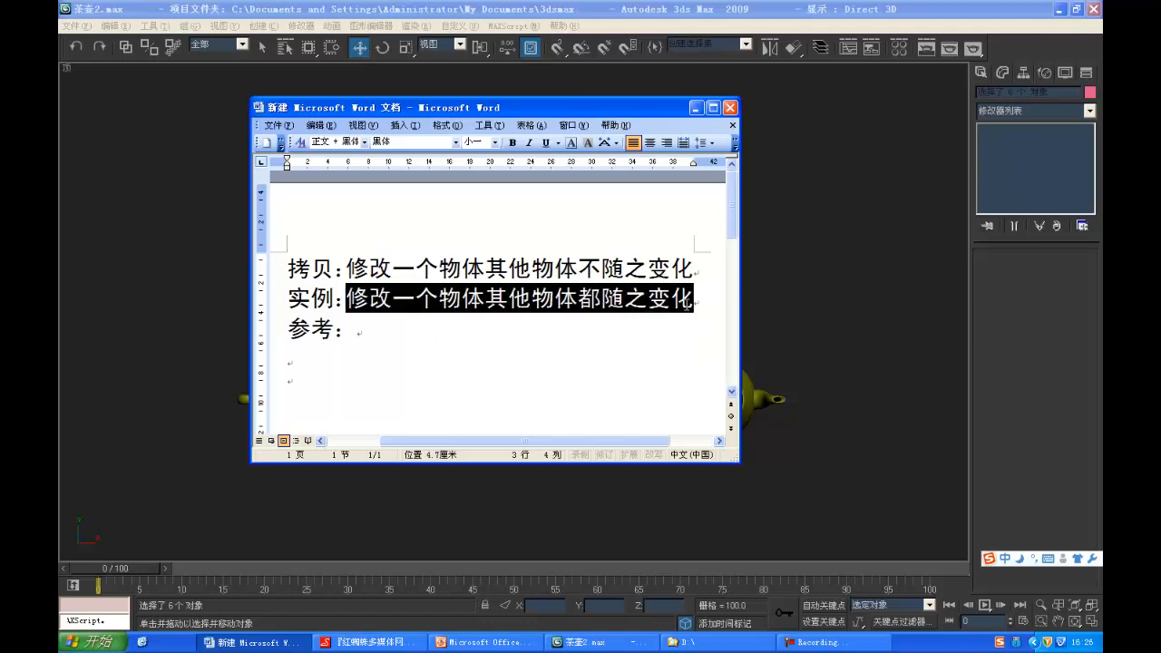
pyautogui.click(459, 337)
pyautogui.moveTo(345, 299); pyautogui.dragTo(687, 307)
pyautogui.hotkey('ctrl', 'c')
pyautogui.click(470, 336)
pyautogui.hotkey('ctrl', 'v')
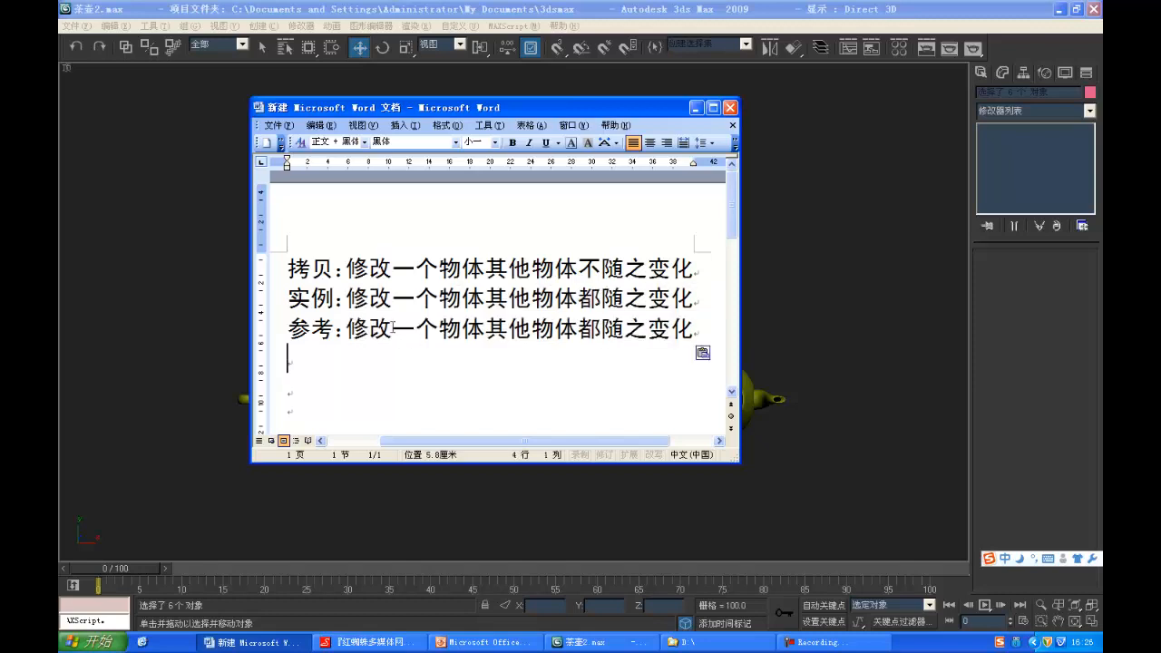
# Step: Replace 一个 with 原 in the description of 参考
pyautogui.moveTo(437, 332); pyautogui.dragTo(403, 336)
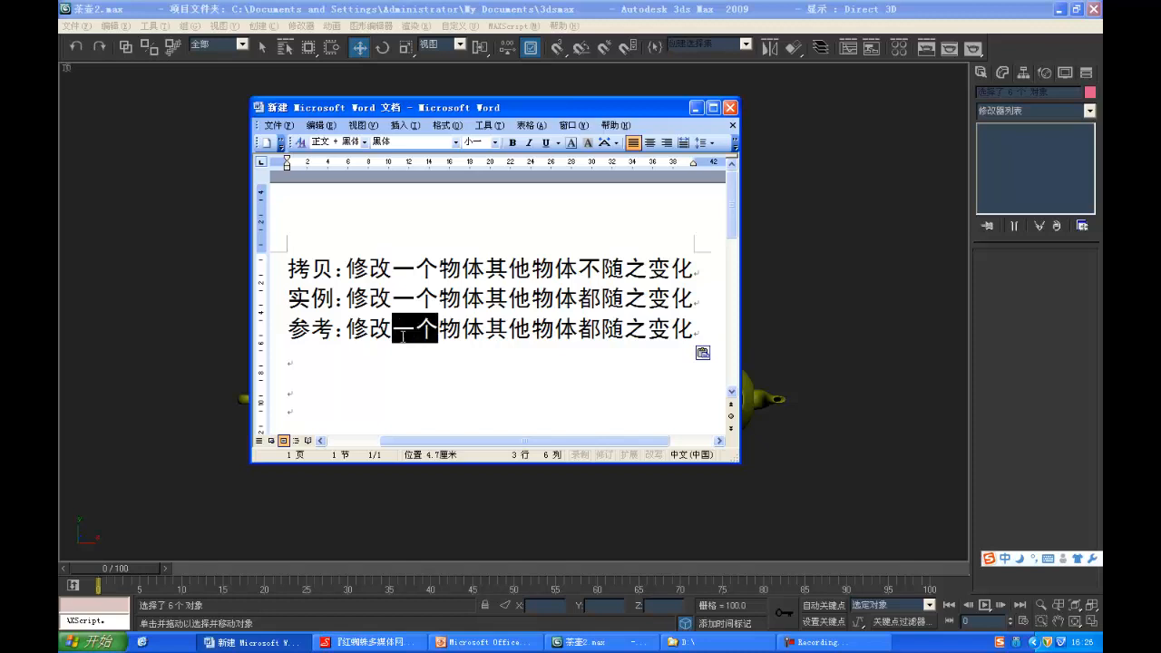
pyautogui.write('yuan')
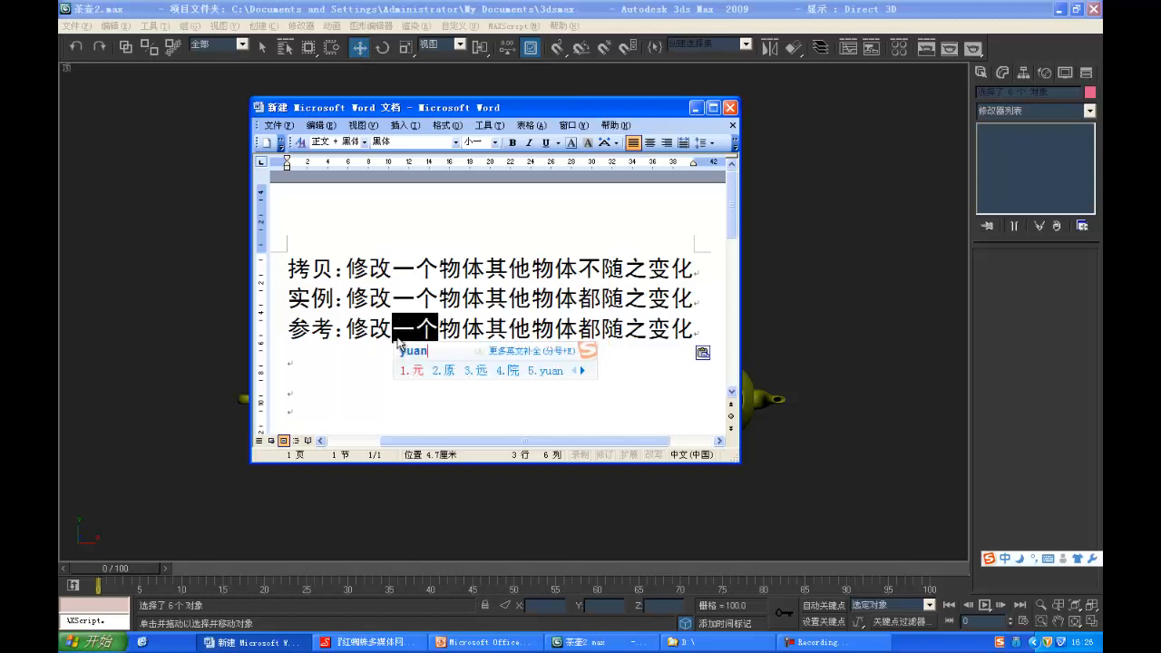
pyautogui.write('2')
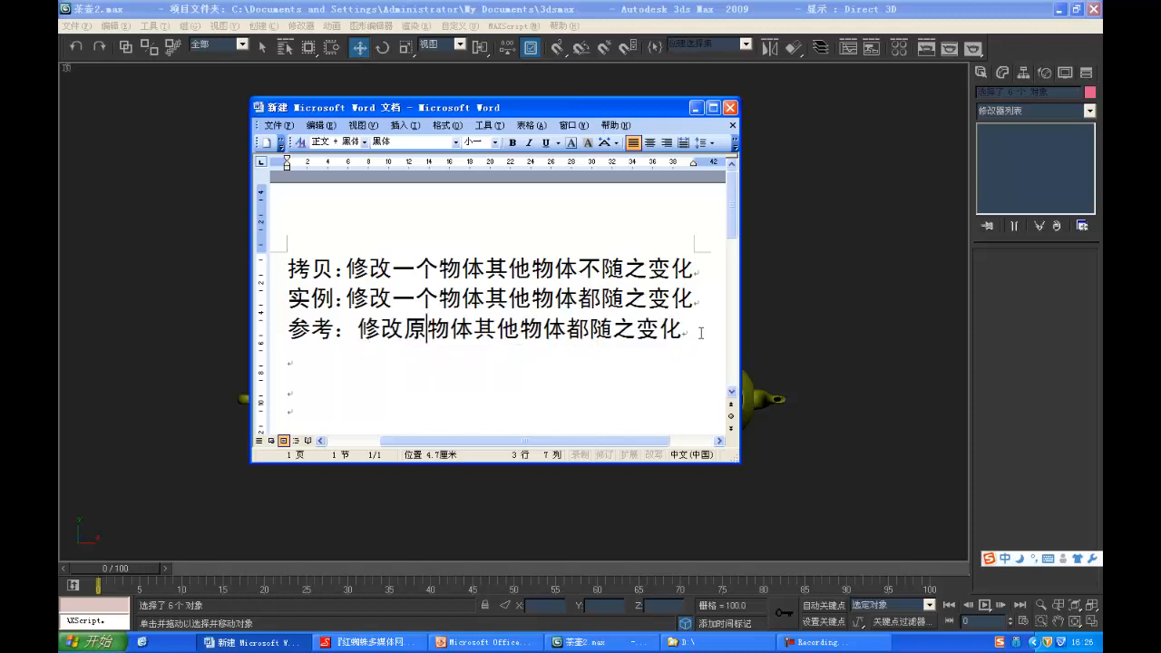
# Step: Extend the 参考 description with ，但是复制出来的物体没有参数不能修改
pyautogui.click(691, 326)
pyautogui.write('，但是')
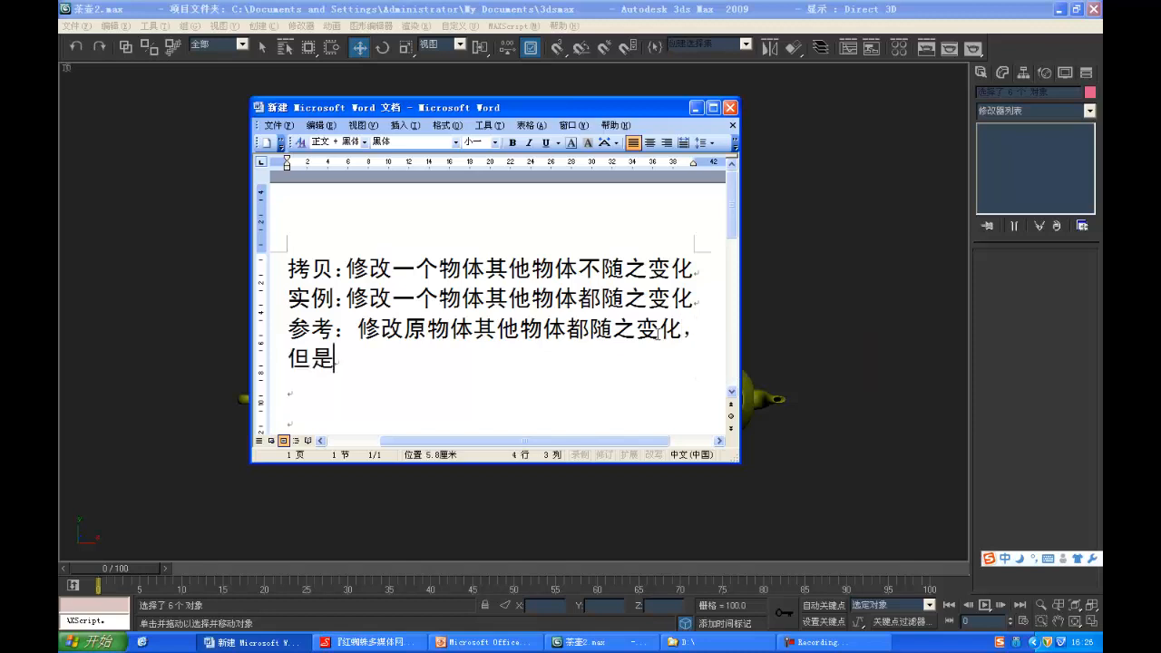
pyautogui.write('复制chulai')
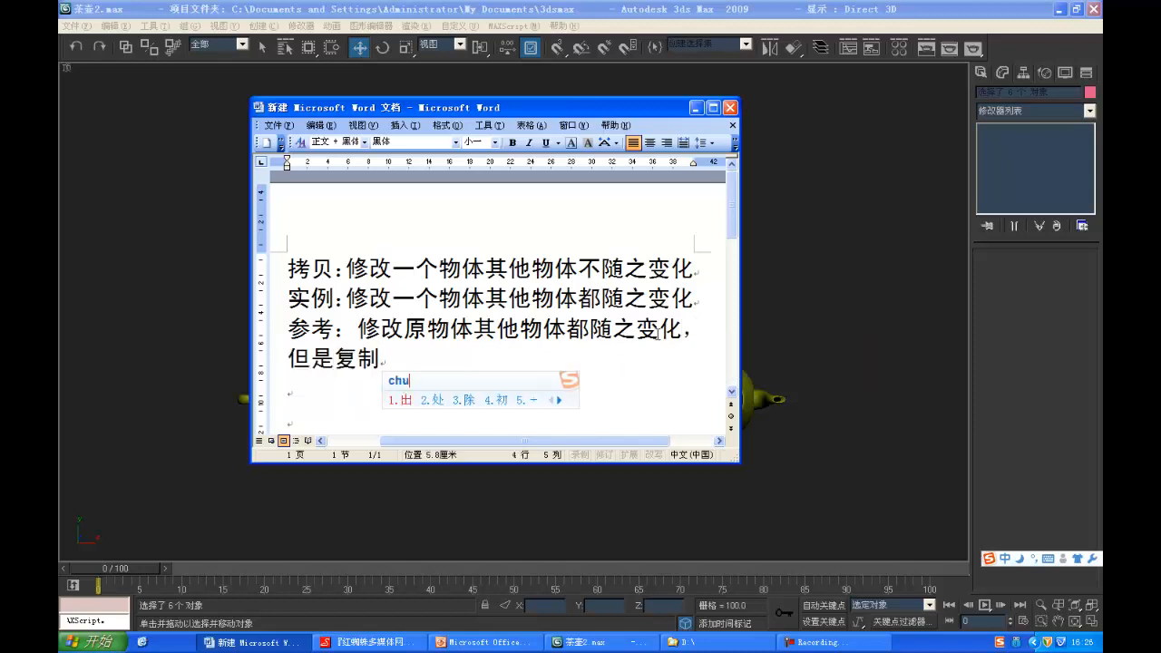
pyautogui.press('space')
pyautogui.write('的无')
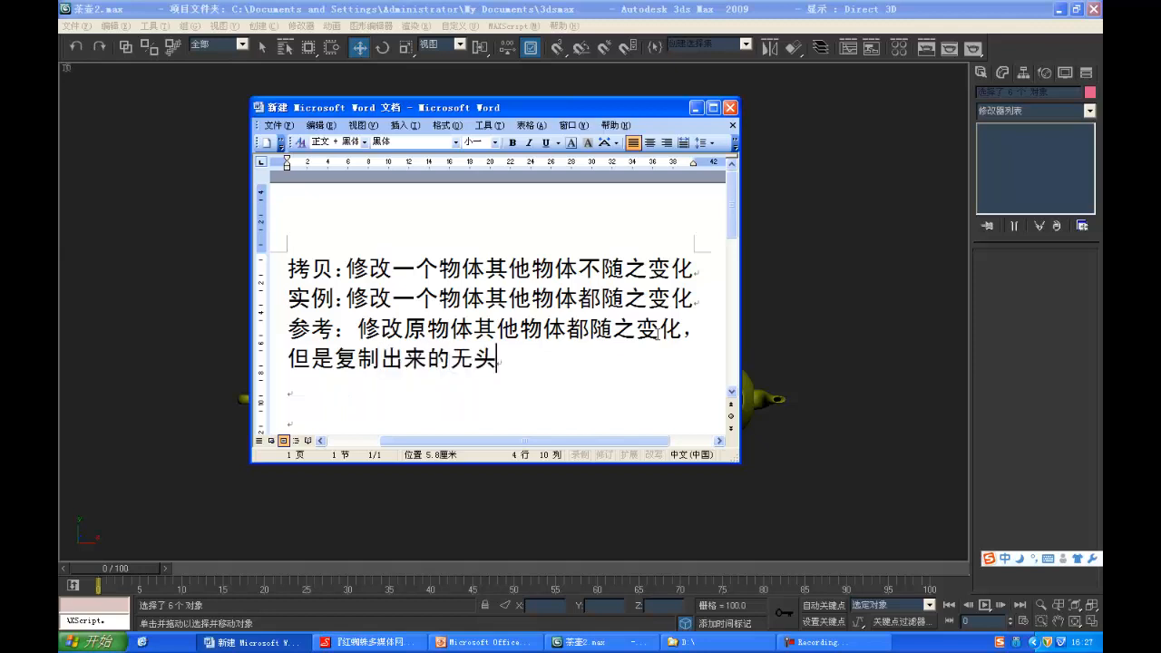
pyautogui.press('BackSpace')
pyautogui.write('wuti')
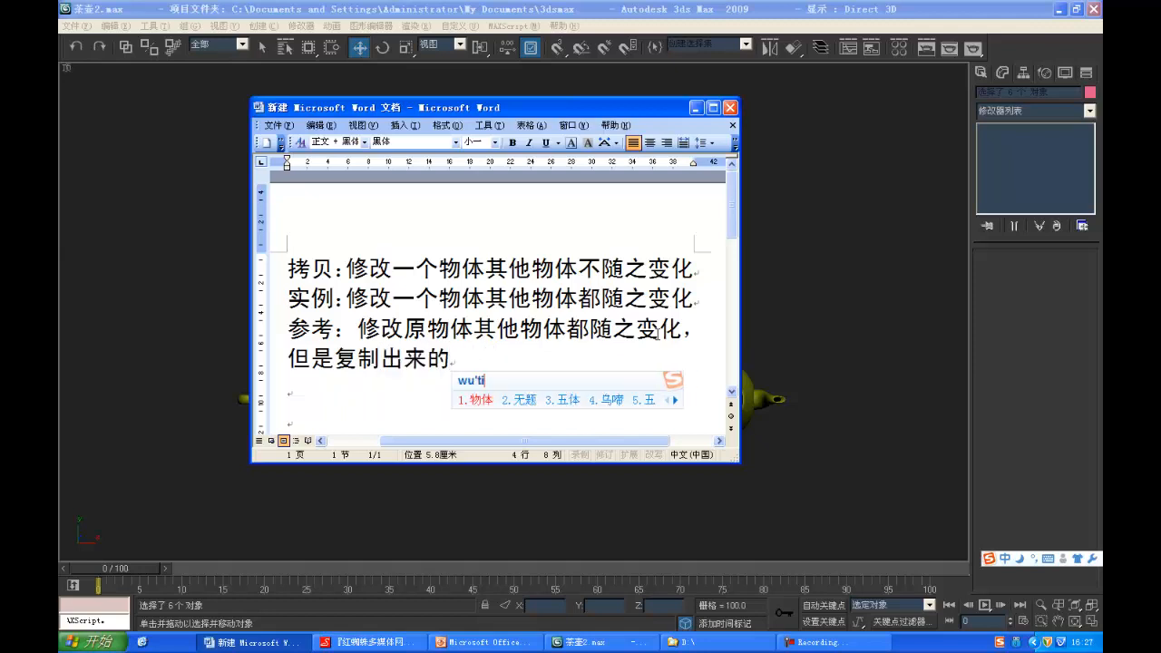
pyautogui.press('space')
pyautogui.write('meiyou')
pyautogui.press('space')
pyautogui.write('canshu')
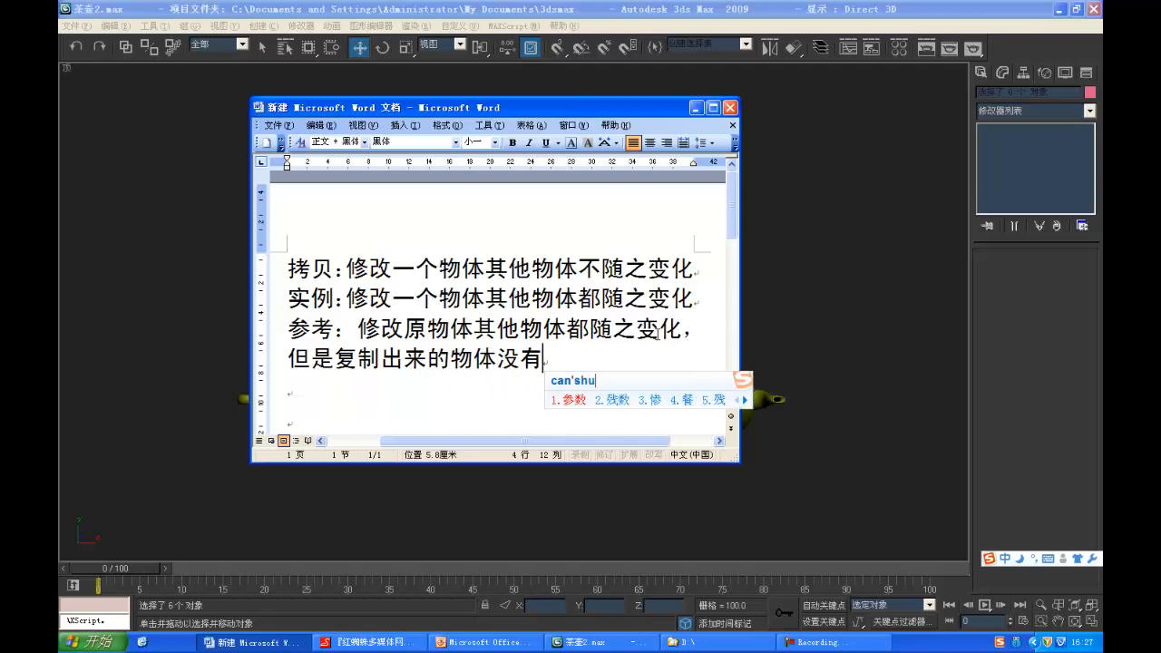
pyautogui.press('space')
pyautogui.write('buneng')
pyautogui.press('space')
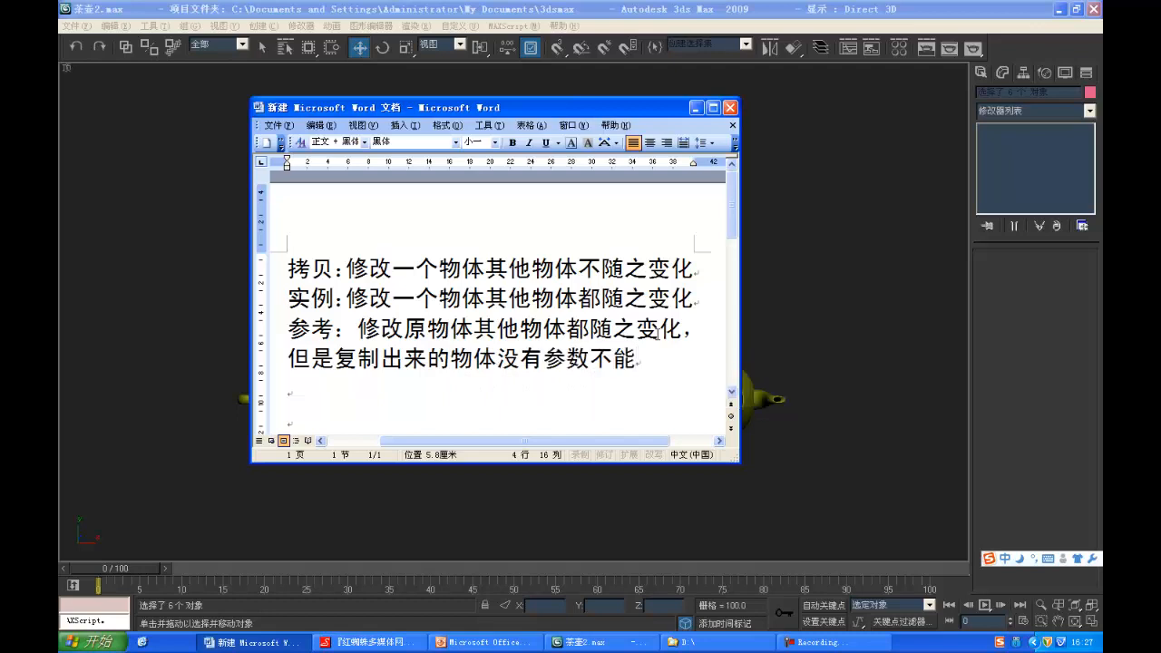
pyautogui.write('xiugai')
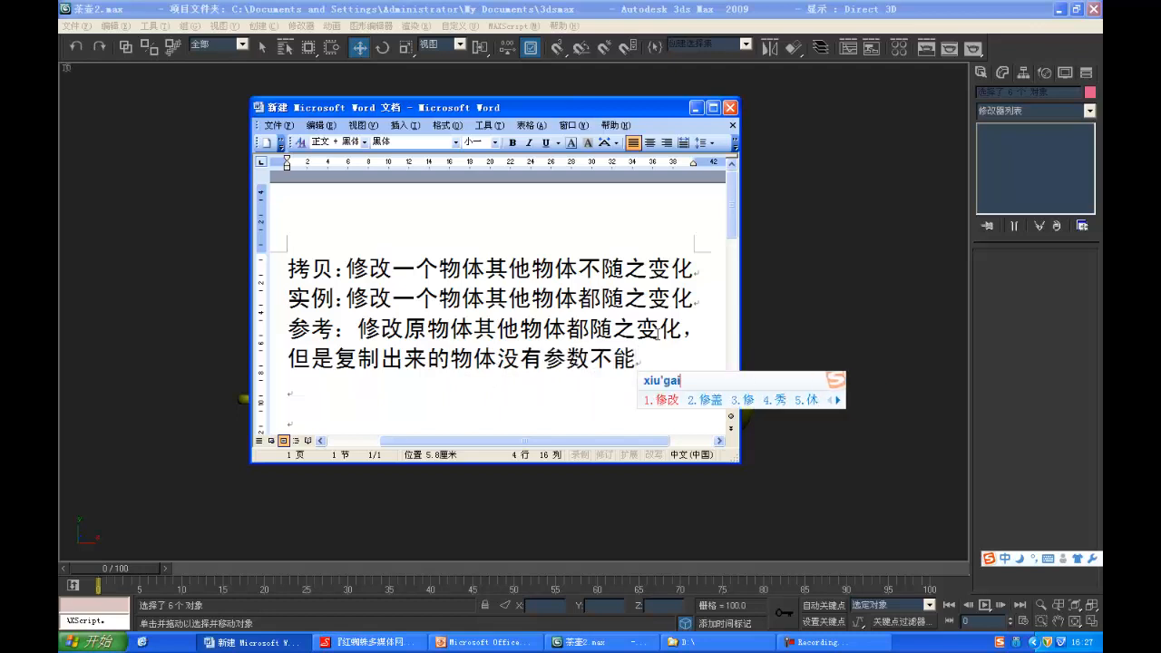
pyautogui.press('space')
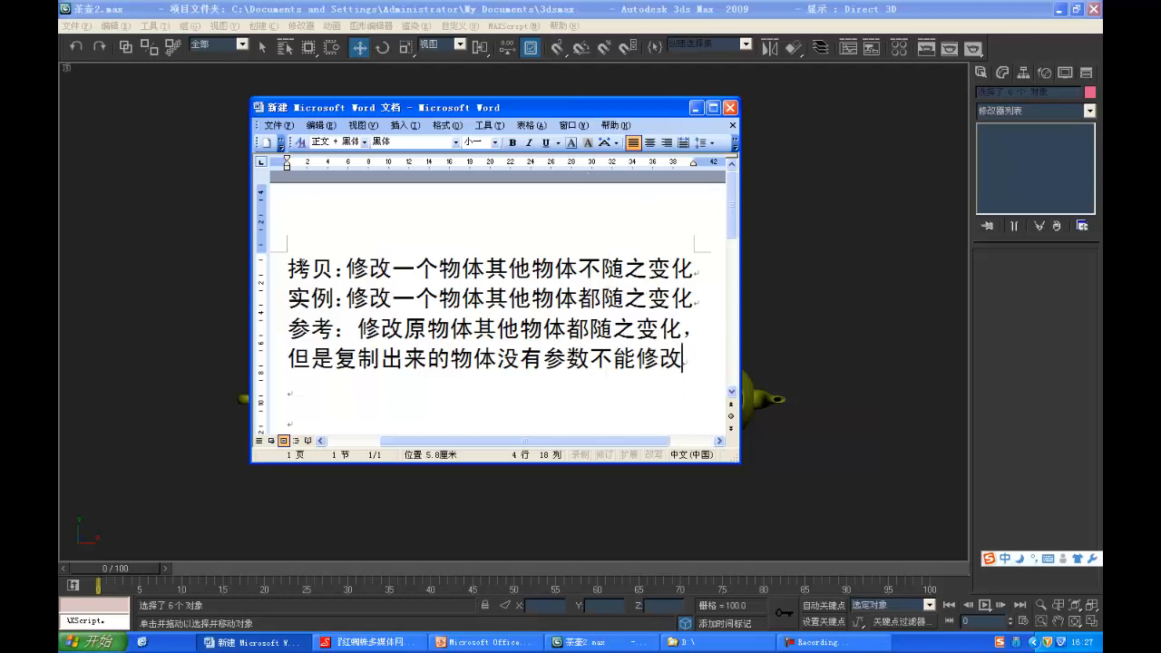
# Step: Indent the continuation lines of the 参考 paragraph so they align with the start of its description
pyautogui.click(288, 357)
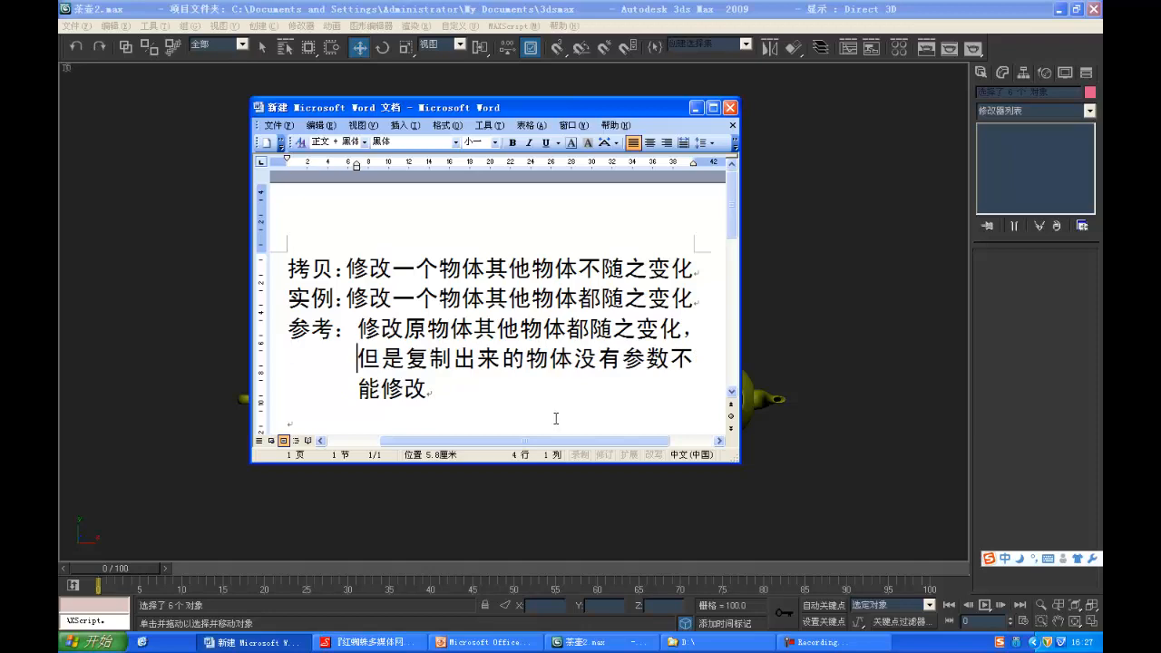
pyautogui.moveTo(442, 397); pyautogui.dragTo(467, 393)
pyautogui.click(349, 261)
pyautogui.click(467, 391)
# Step: Minimise Word to return to 3ds Max and region-select all nine teapots
pyautogui.click(695, 108)
pyautogui.click(787, 442)
pyautogui.moveTo(844, 445); pyautogui.dragTo(752, 227)
pyautogui.moveTo(817, 169); pyautogui.dragTo(244, 471)
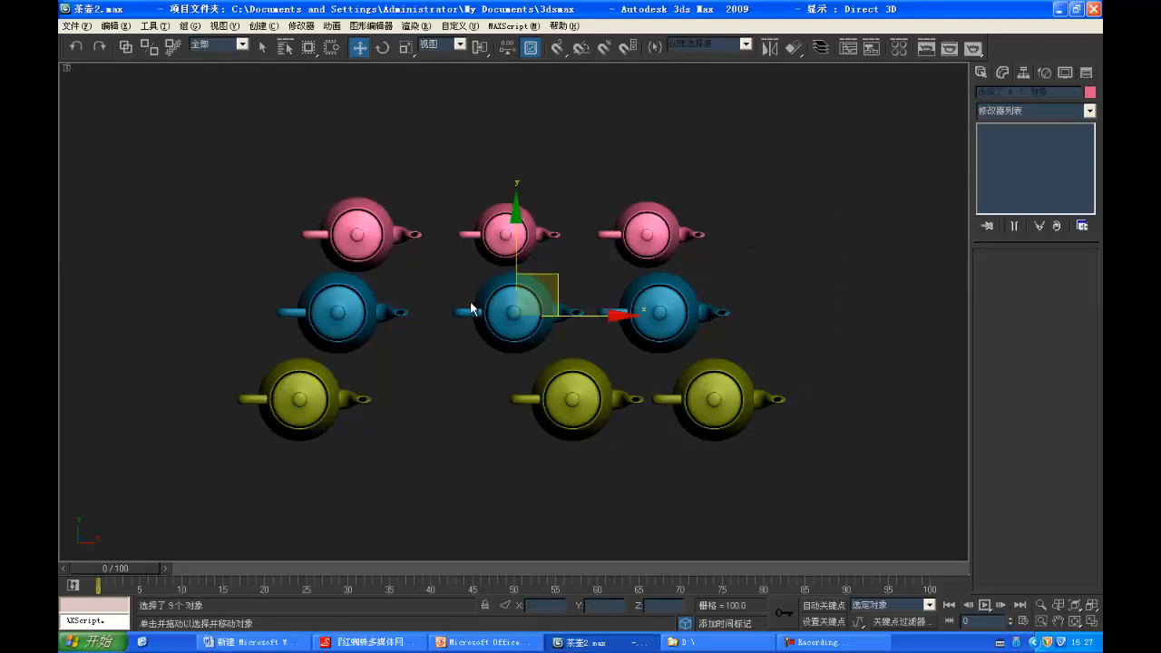
pyautogui.click(461, 219)
pyautogui.click(535, 303)
pyautogui.moveTo(582, 318); pyautogui.dragTo(668, 301)
pyautogui.rightClick(669, 301)
# Step: Move the middle olive teapot along the X axis to sit below the middle blue teapot, and deselect it
pyautogui.click(599, 394)
pyautogui.moveTo(651, 399); pyautogui.dragTo(567, 399)
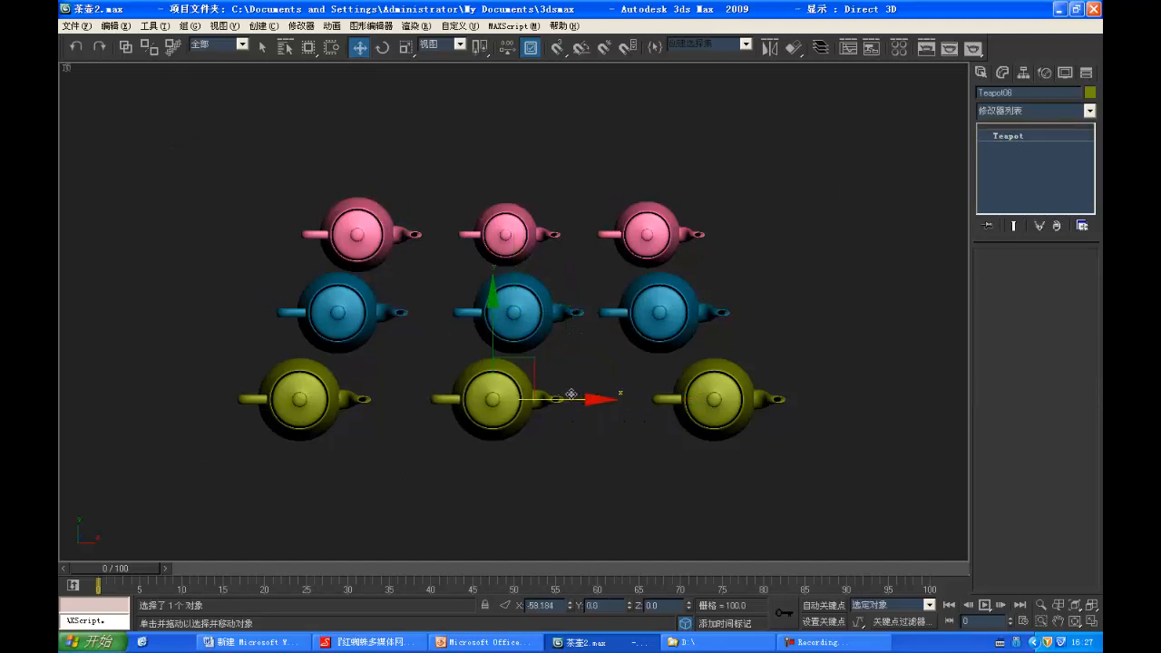
pyautogui.click(603, 481)
# Step: Clear the selection and draw a selection region around the three rows of teapots, repeating it several times
pyautogui.moveTo(453, 193); pyautogui.dragTo(764, 495)
pyautogui.click(761, 476)
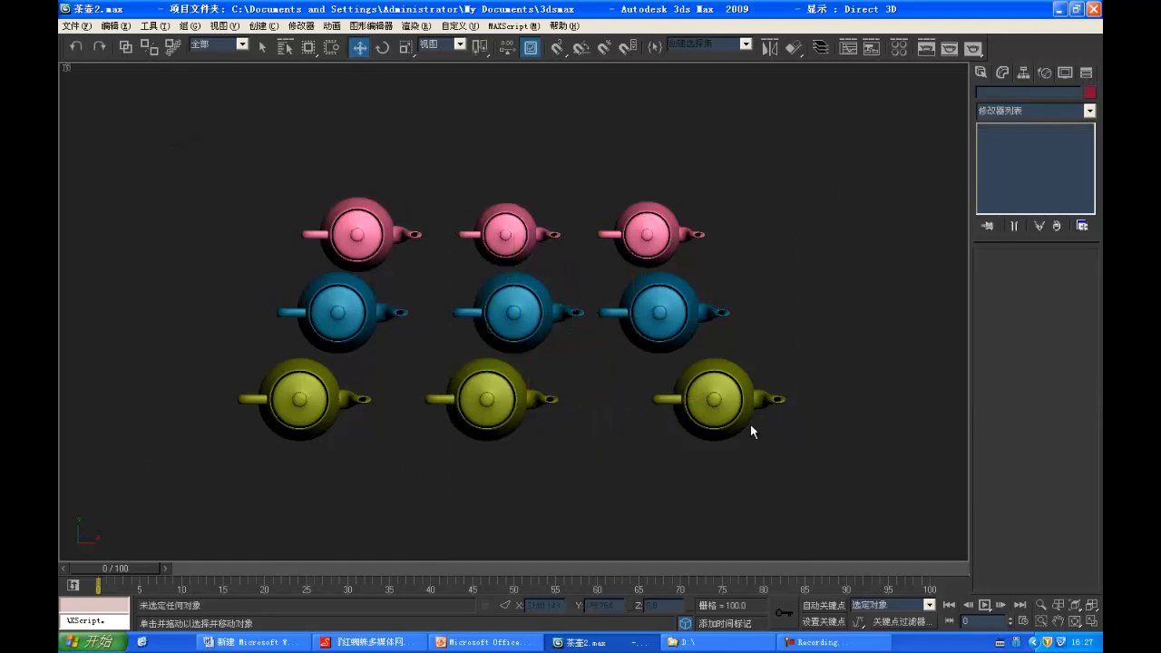
pyautogui.moveTo(738, 158); pyautogui.dragTo(72, 441)
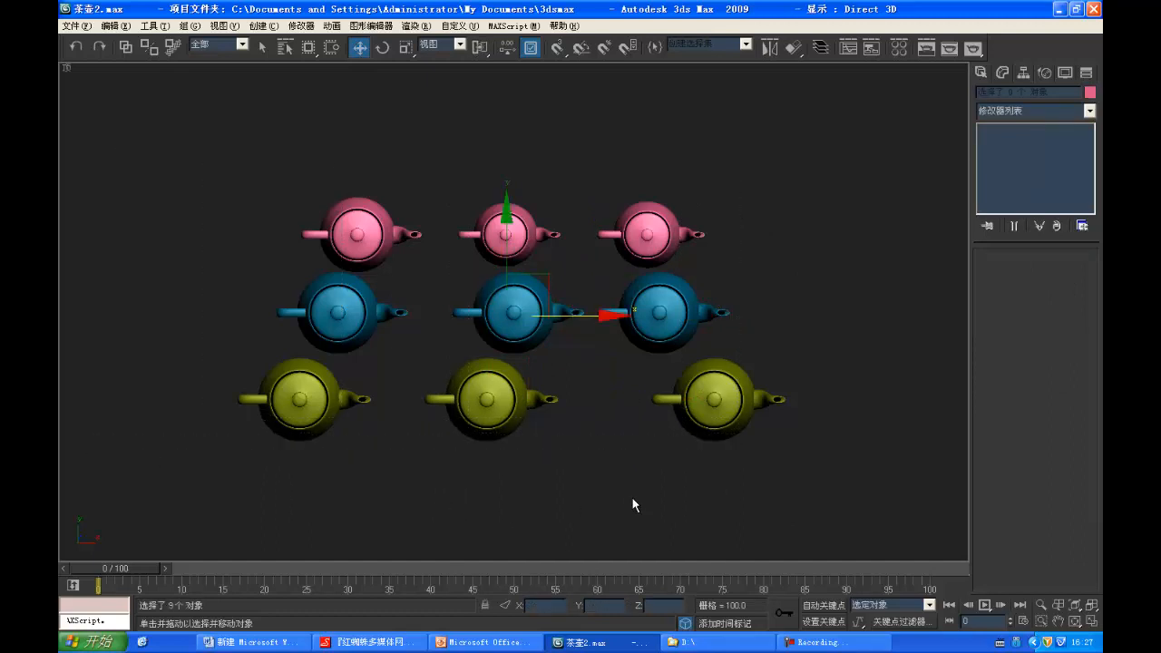
pyautogui.click(631, 496)
pyautogui.moveTo(849, 146); pyautogui.dragTo(168, 480)
pyautogui.click(558, 478)
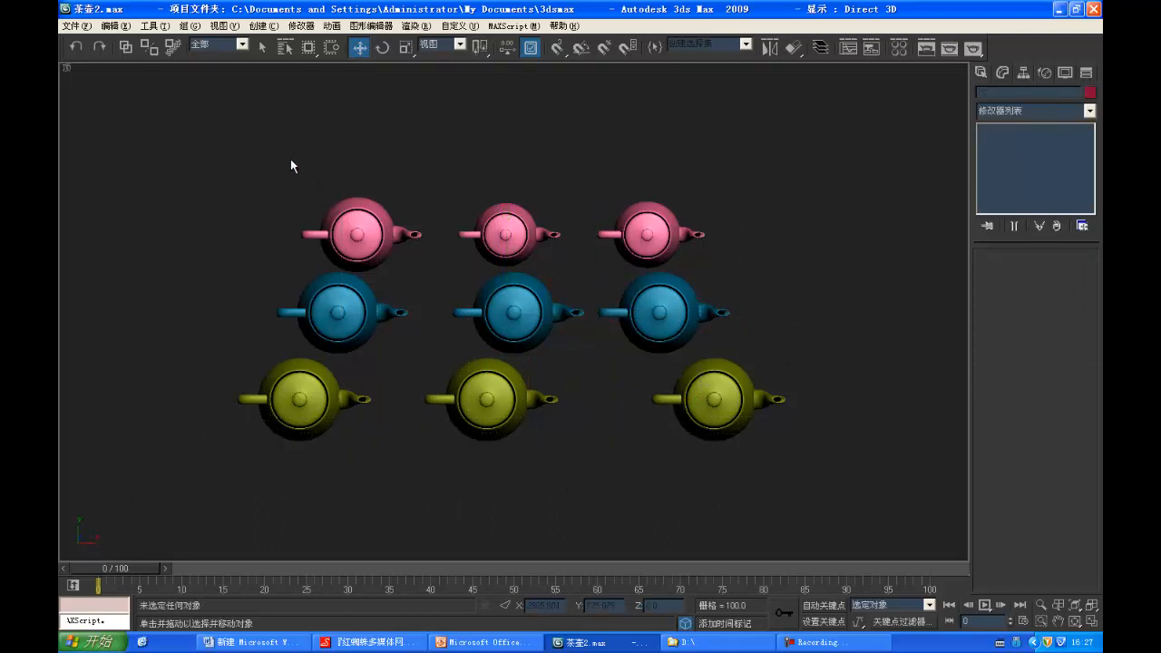
pyautogui.hotkey('ctrl', 'a')
pyautogui.click(808, 469)
pyautogui.moveTo(877, 499); pyautogui.dragTo(161, 176)
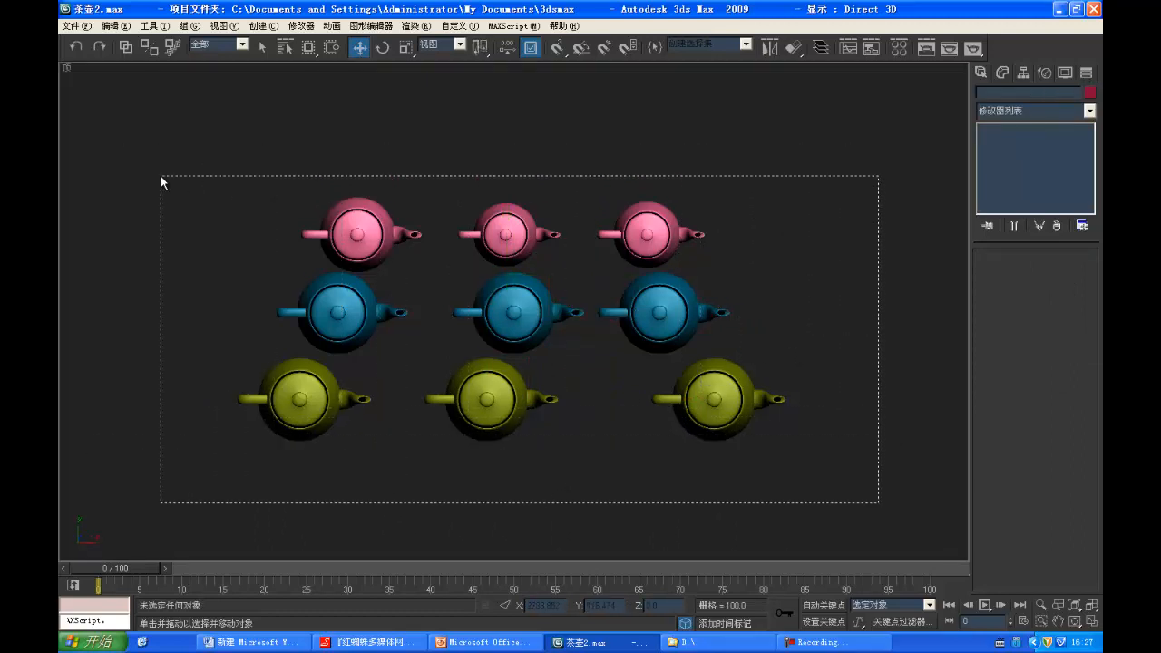